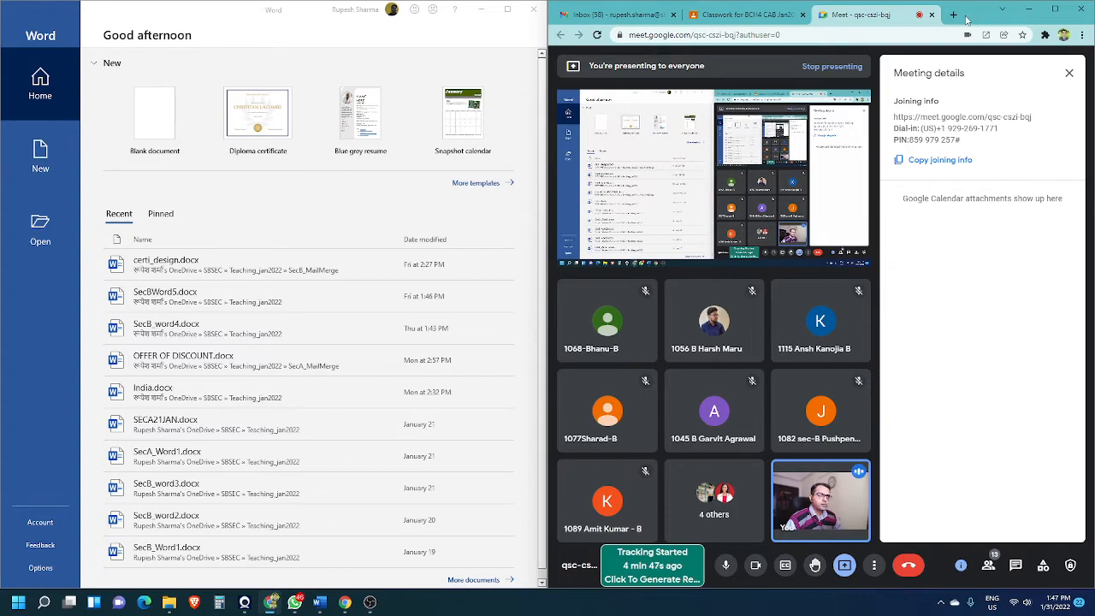
- Widen the Word window beside the meeting window and launch Excel
{"action": "left_click_drag", "start_coordinate": [546, 276], "coordinate": [807, 283]}
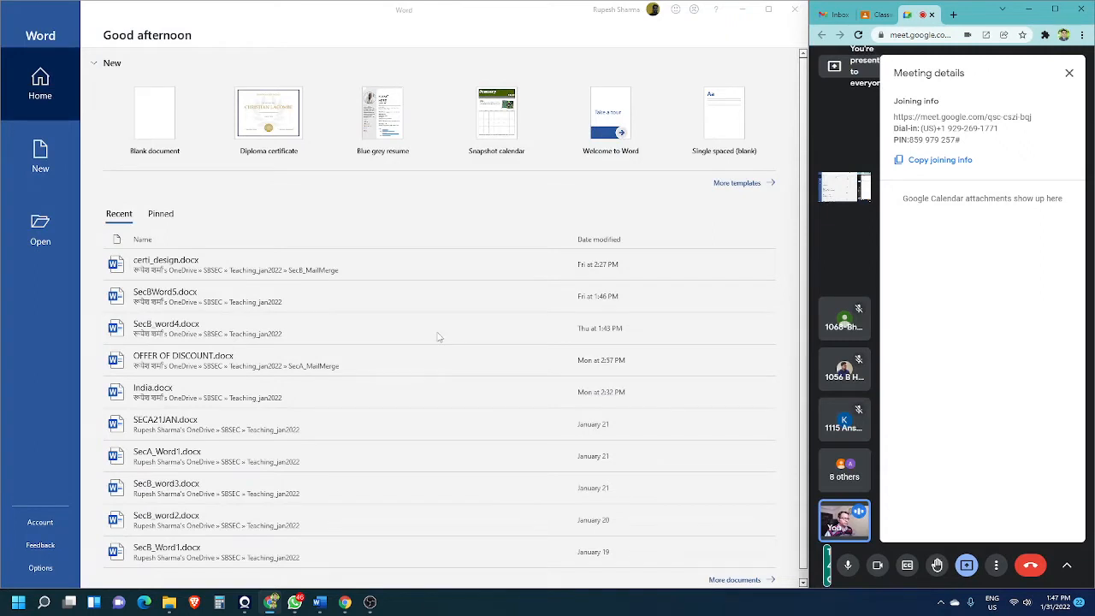
{"action": "left_click", "coordinate": [18, 602]}
{"action": "left_click", "coordinate": [163, 270]}
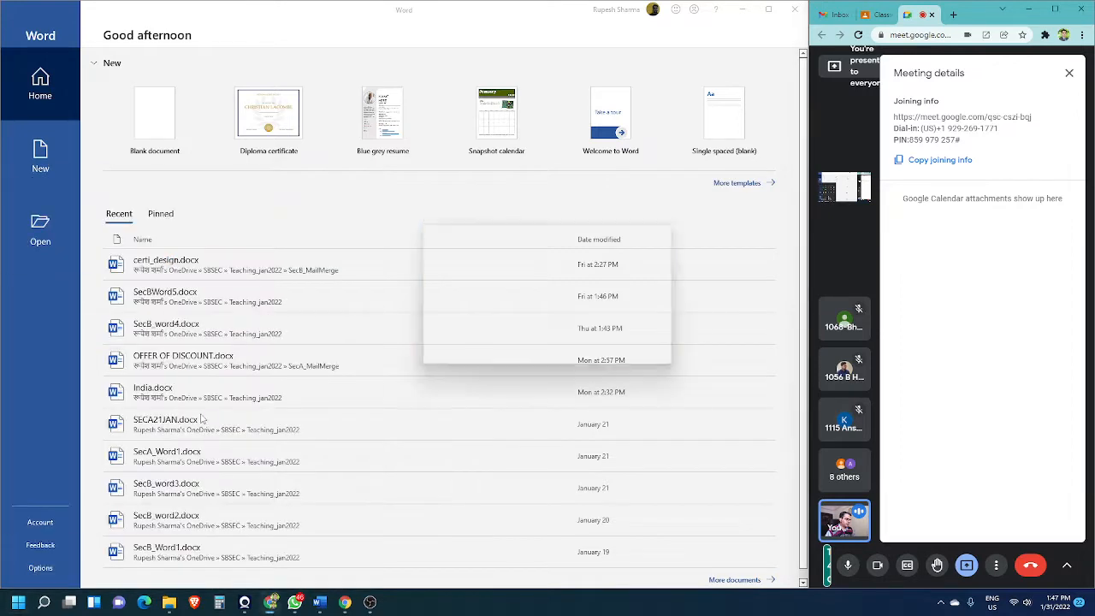
{"action": "double_click", "coordinate": [460, 137]}
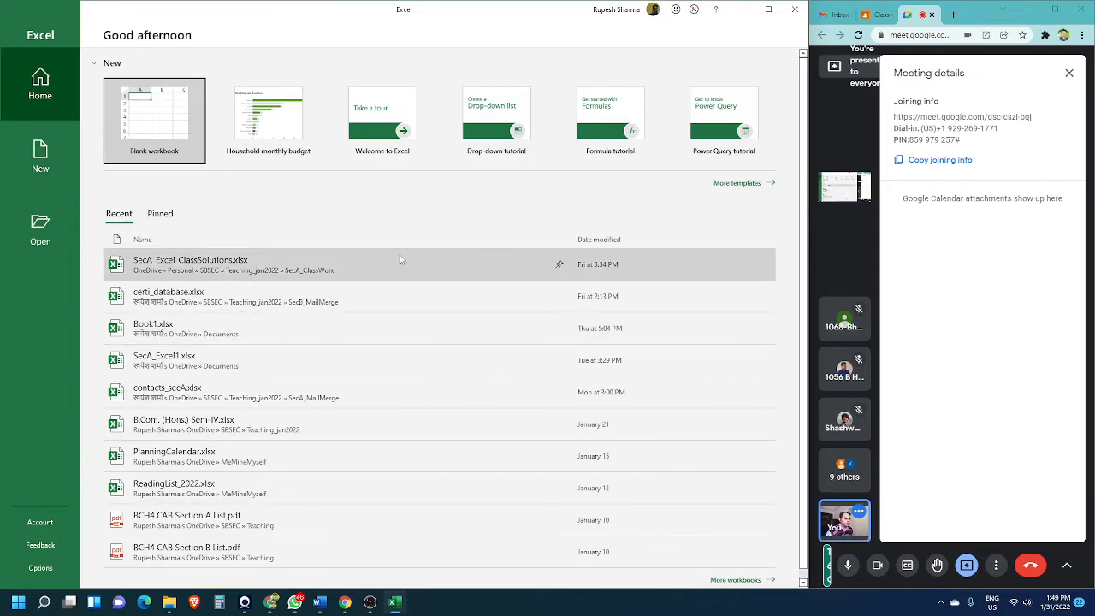
- Pin the workbook SecA_Excel_ClassSolutions.xlsx, check it among the pinned files, and return to the recent files
{"action": "left_click", "coordinate": [552, 272]}
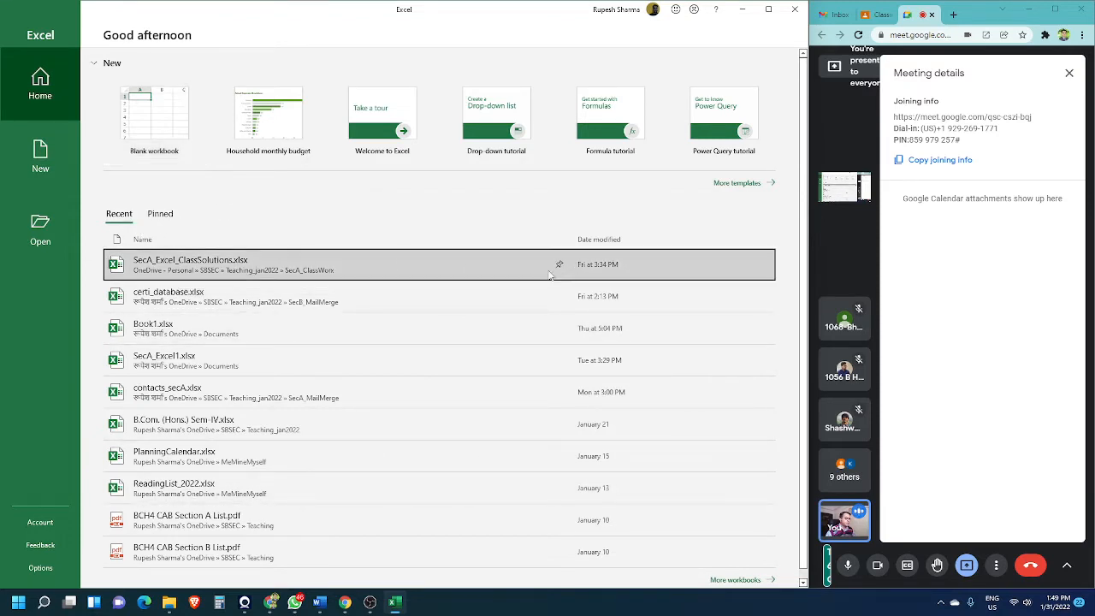
{"action": "left_click", "coordinate": [160, 214]}
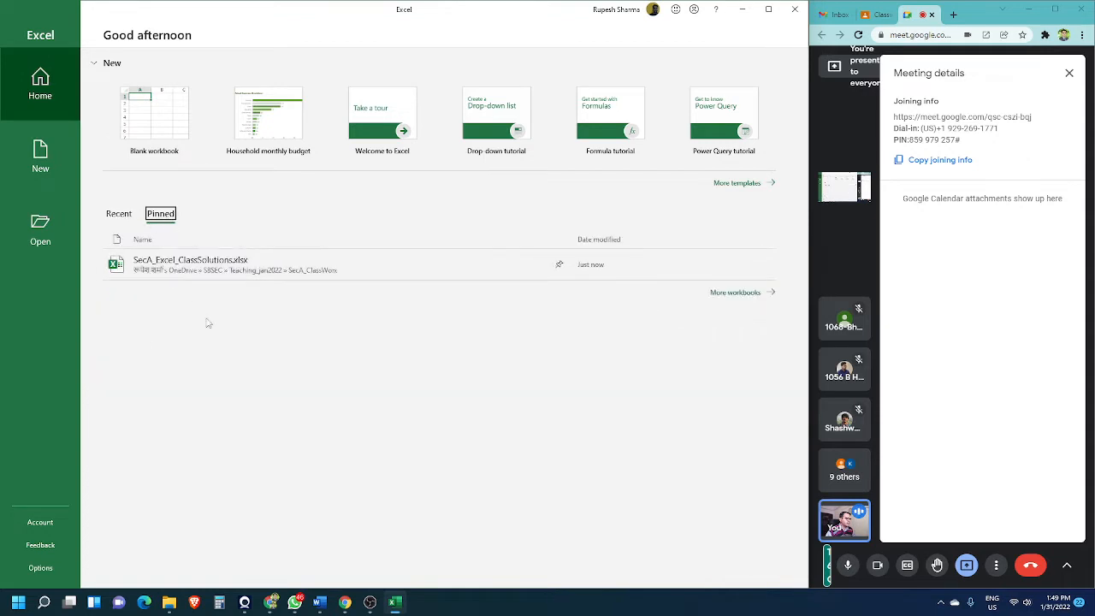
{"action": "left_click", "coordinate": [118, 216]}
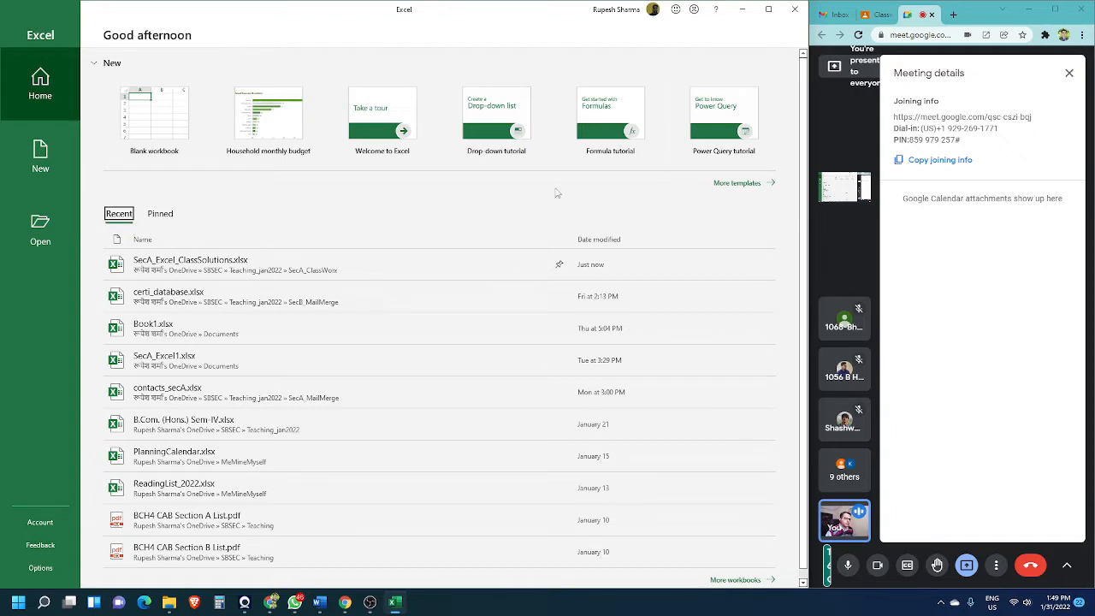
- Browse the additional Excel templates and create a new workbook from the Academic calendar template
{"action": "left_click", "coordinate": [737, 182]}
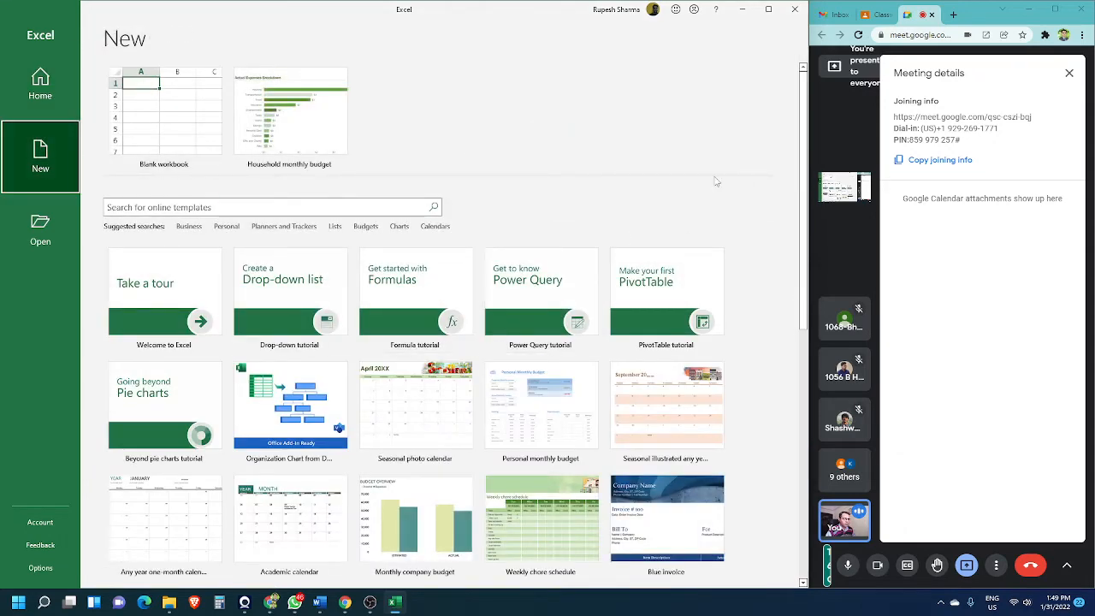
{"action": "left_click_drag", "start_coordinate": [804, 157], "coordinate": [803, 296]}
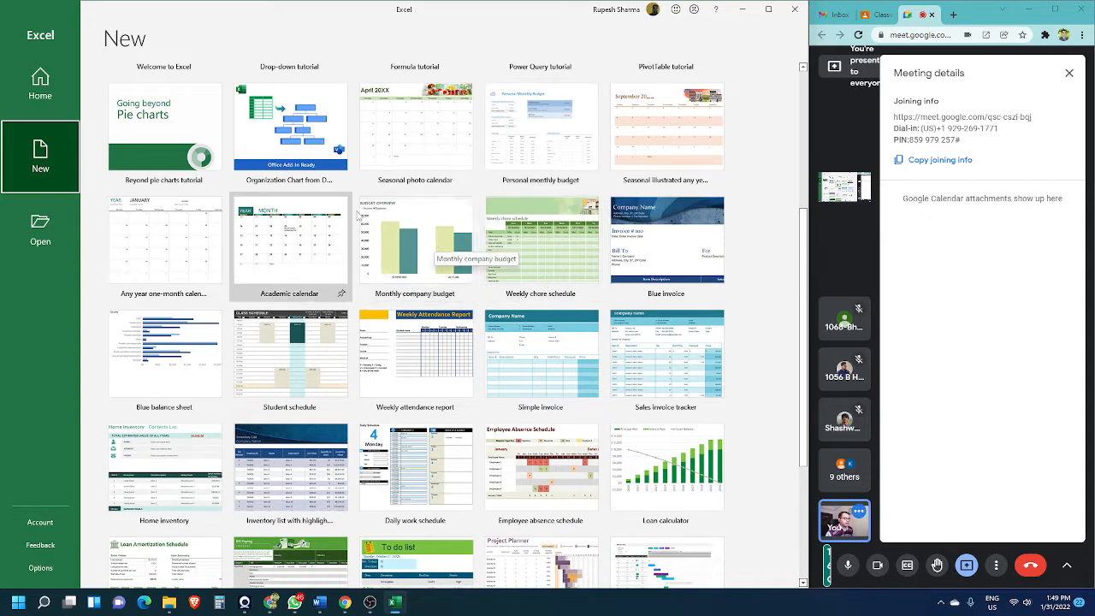
{"action": "scroll", "coordinate": [802, 257], "scroll_direction": "up", "scroll_amount": 1}
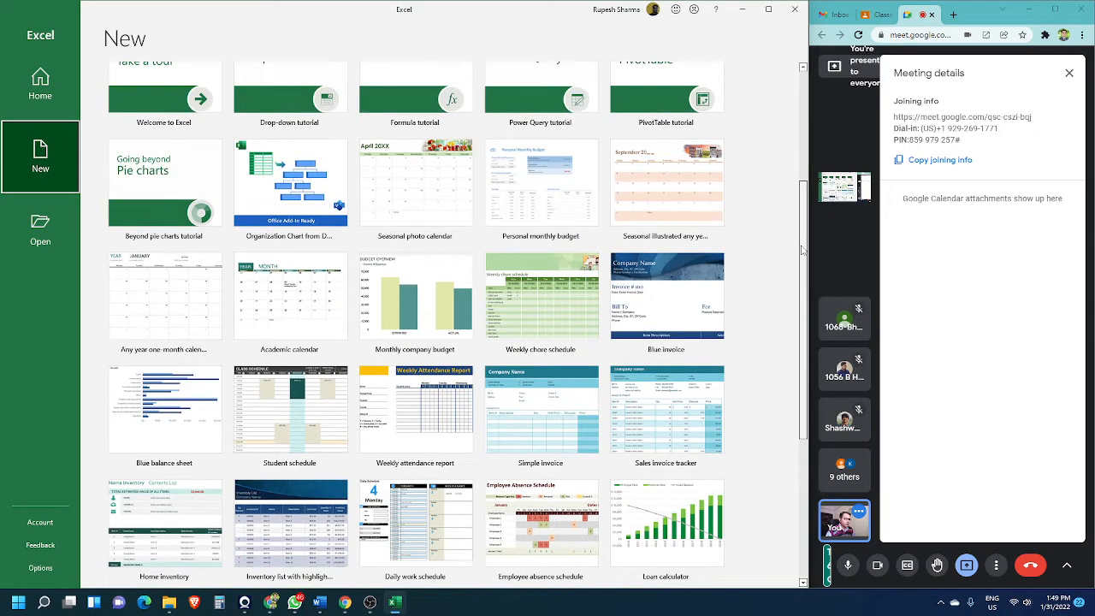
{"action": "scroll", "coordinate": [803, 257], "scroll_direction": "down", "scroll_amount": 1}
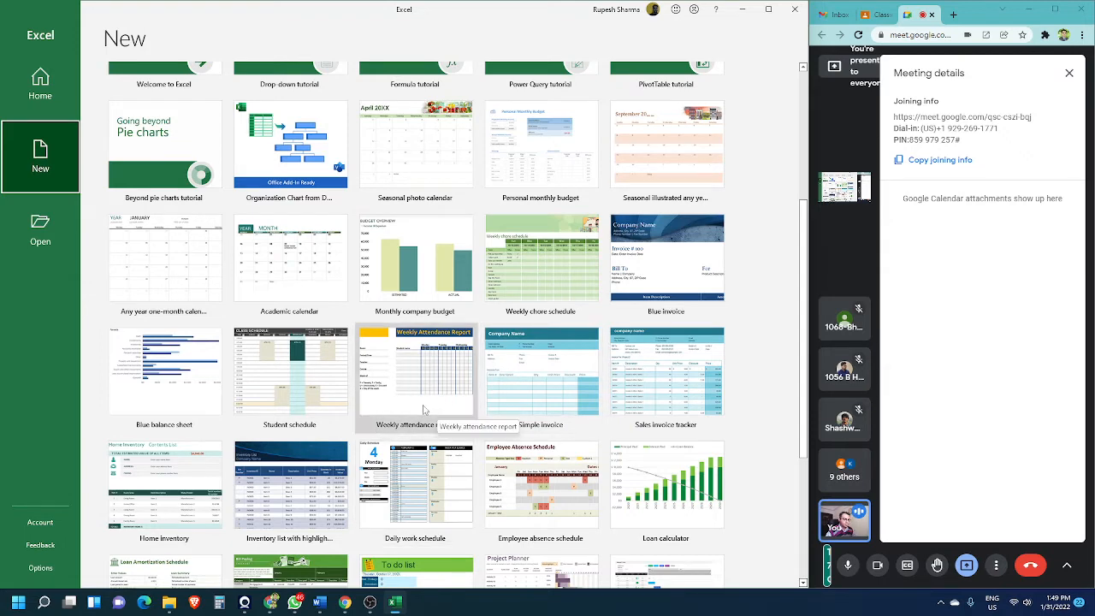
{"action": "left_click_drag", "start_coordinate": [803, 411], "coordinate": [805, 497]}
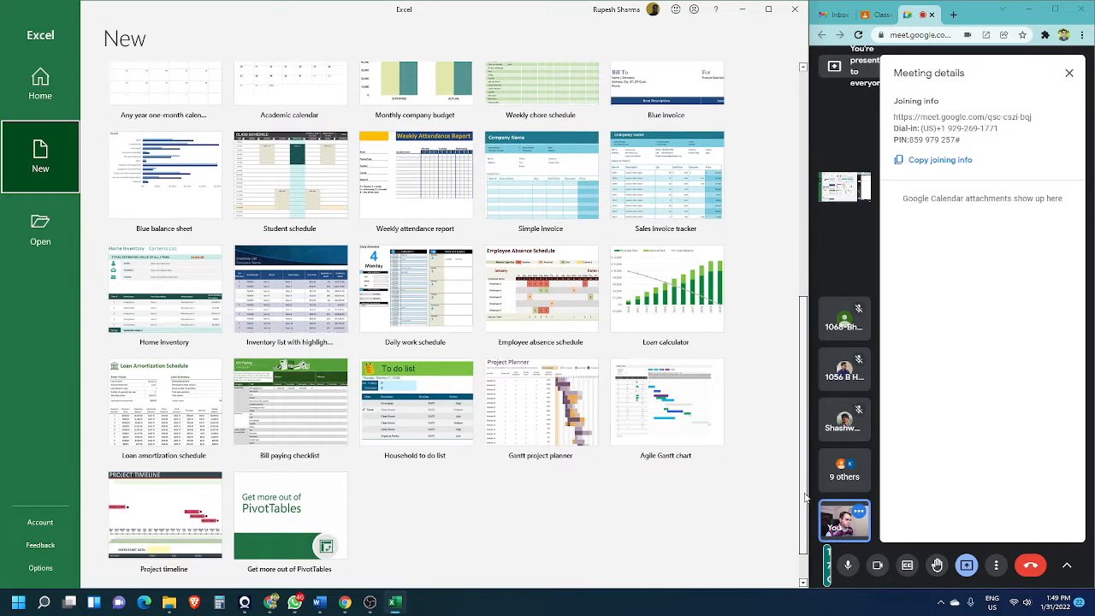
{"action": "left_click_drag", "start_coordinate": [805, 497], "coordinate": [780, 299]}
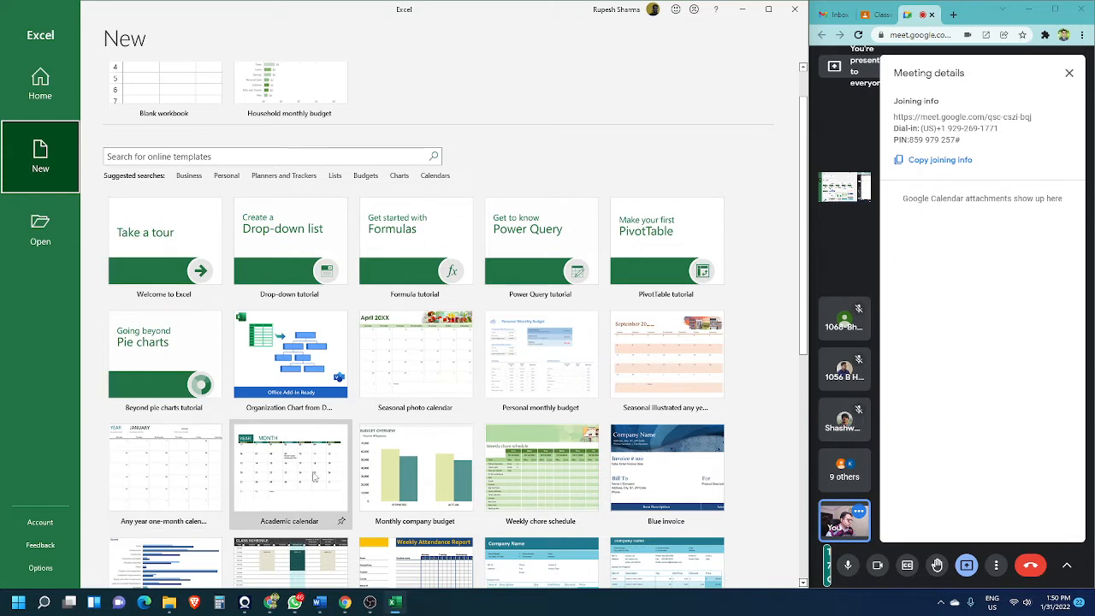
{"action": "left_click", "coordinate": [288, 493]}
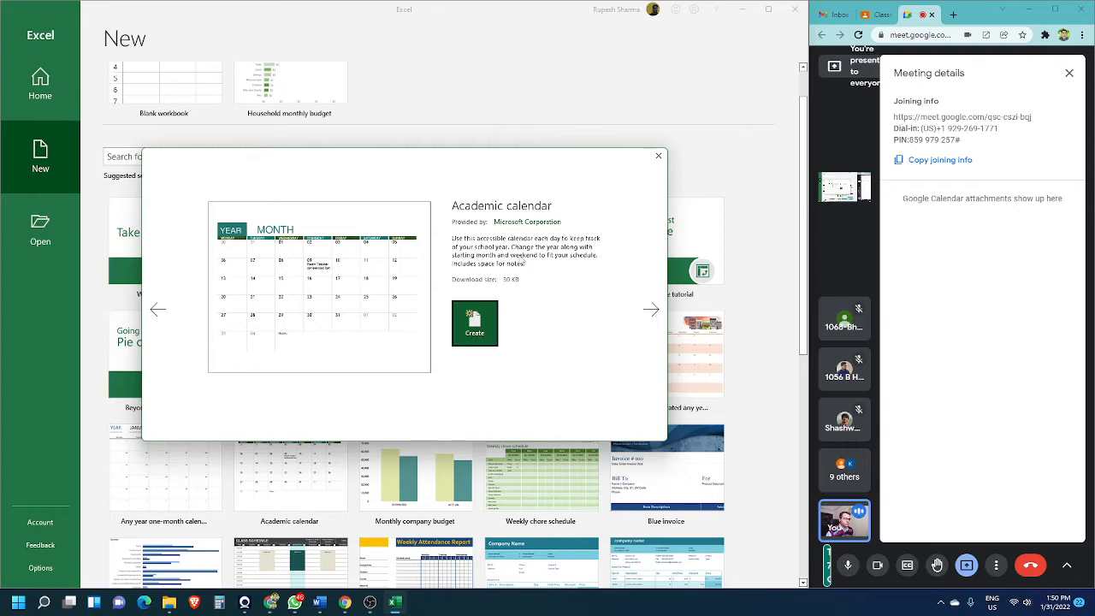
{"action": "left_click", "coordinate": [475, 334]}
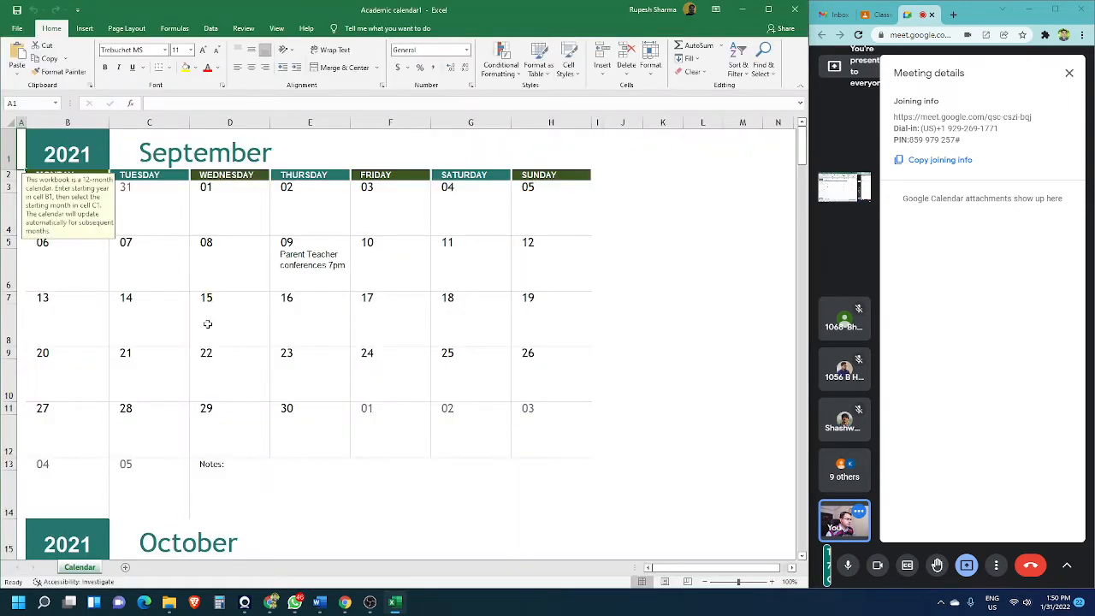
- Examine the first month's entry cells, a date cell's formula and the start-month cell's instructions
{"action": "left_click", "coordinate": [163, 212]}
{"action": "left_click", "coordinate": [60, 210]}
{"action": "left_click", "coordinate": [220, 210]}
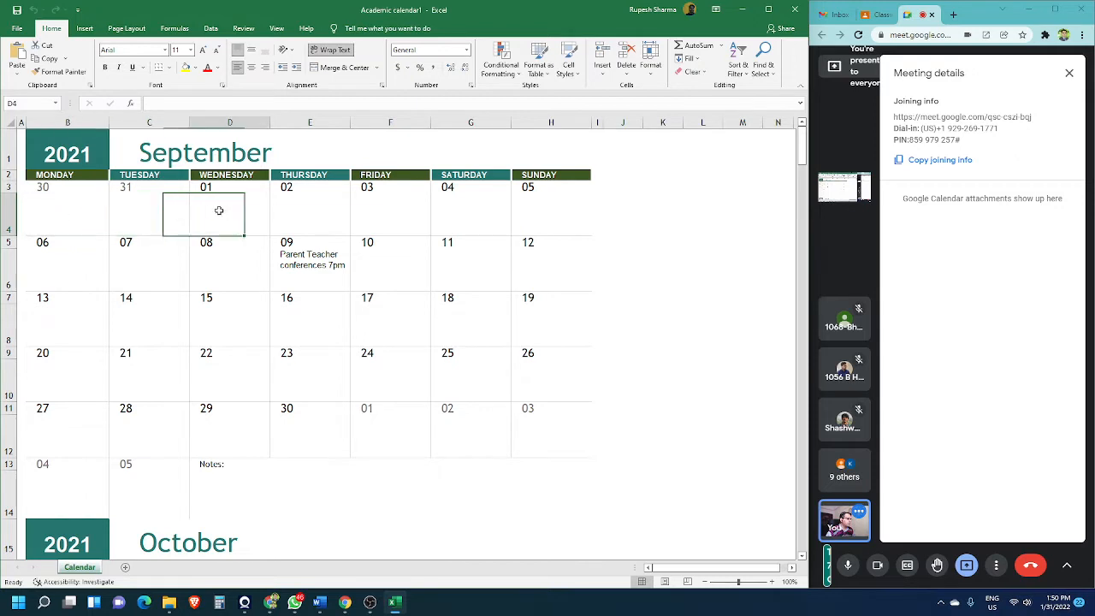
{"action": "left_click", "coordinate": [201, 289]}
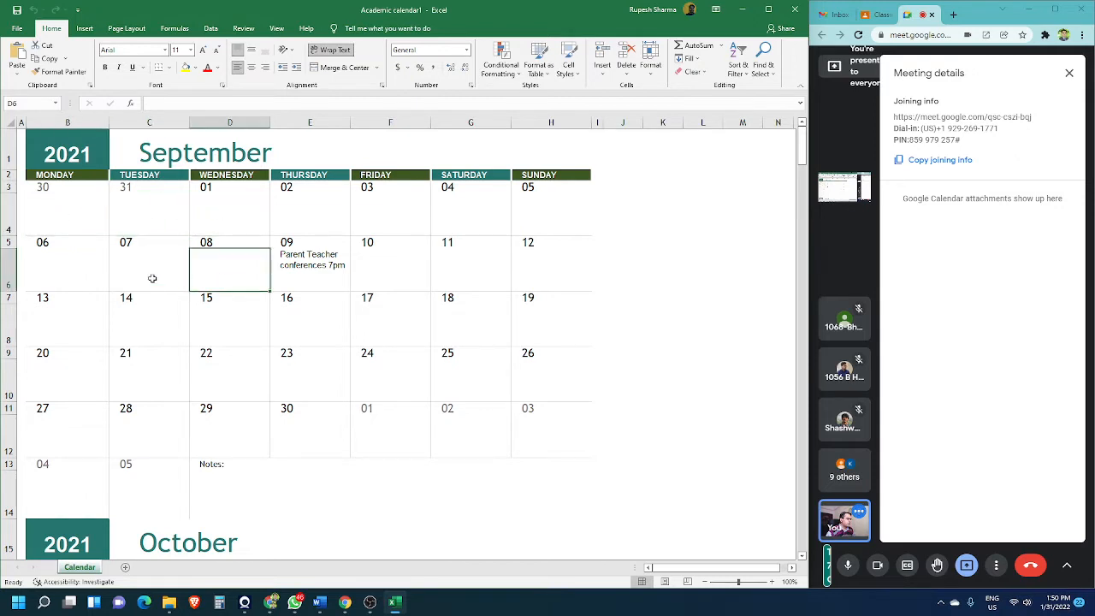
{"action": "left_click", "coordinate": [115, 190]}
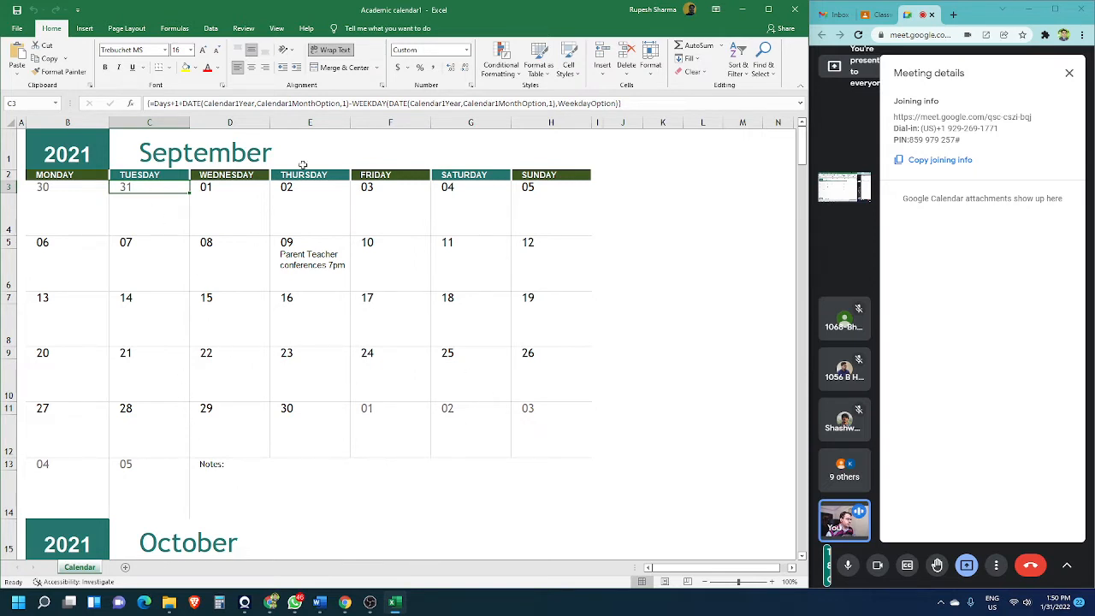
{"action": "key", "text": "Up"}
{"action": "key", "text": "Up"}
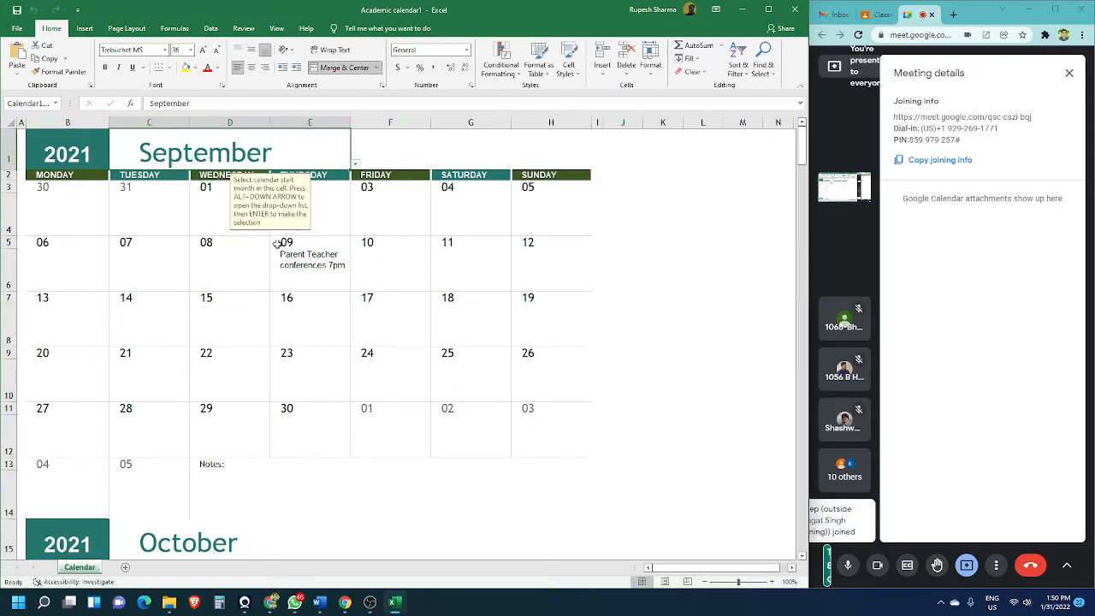
- Set the calendar's starting year in cell B1 to 2022
{"action": "left_click", "coordinate": [77, 158]}
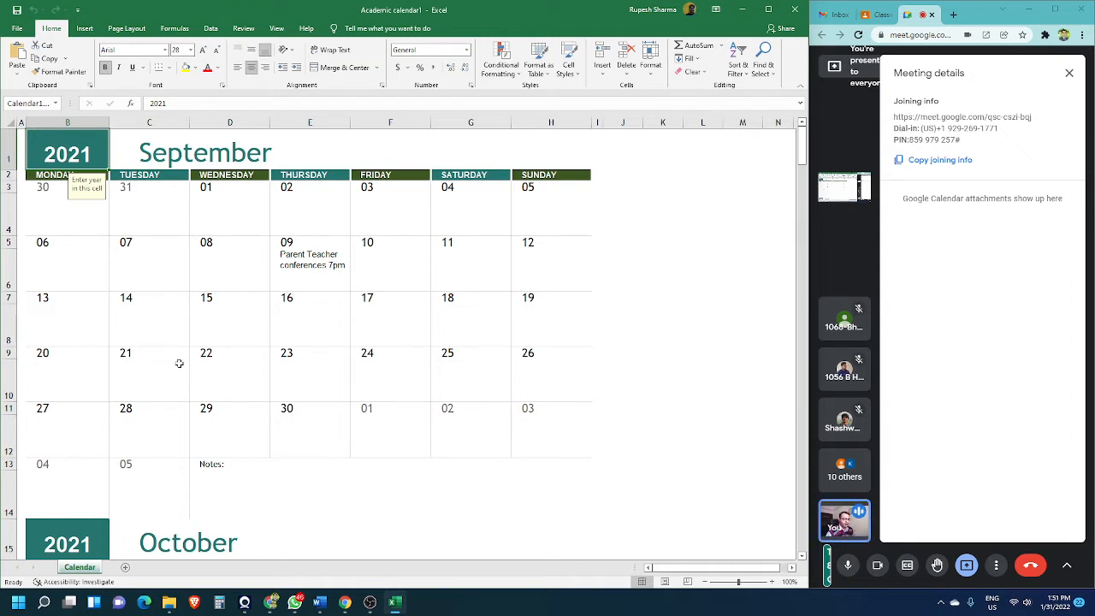
{"action": "double_click", "coordinate": [89, 152]}
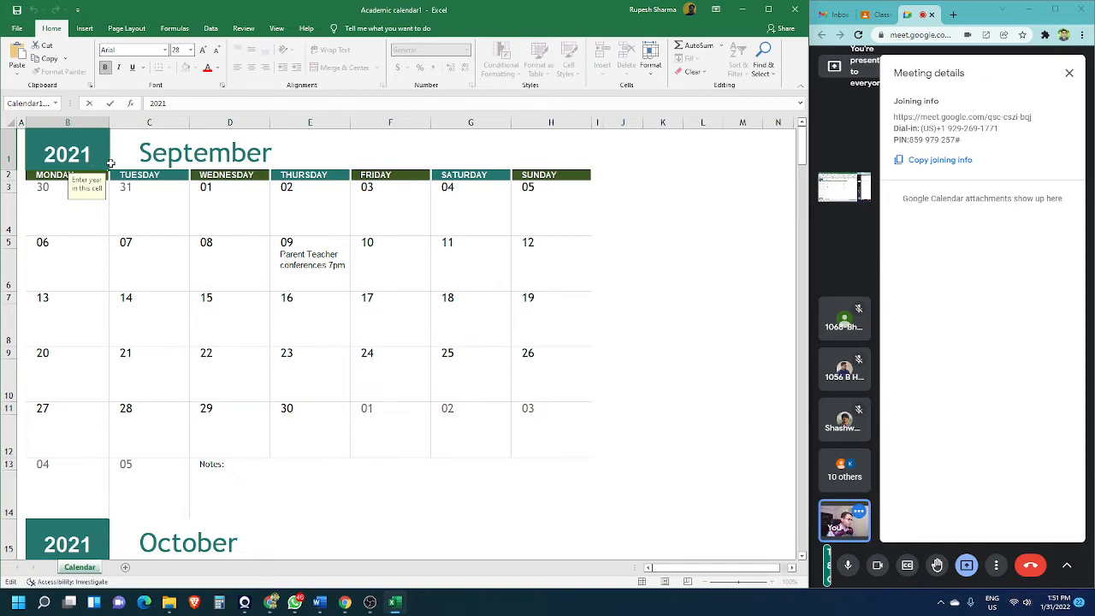
{"action": "key", "text": "BackSpace"}
{"action": "type", "text": "2"}
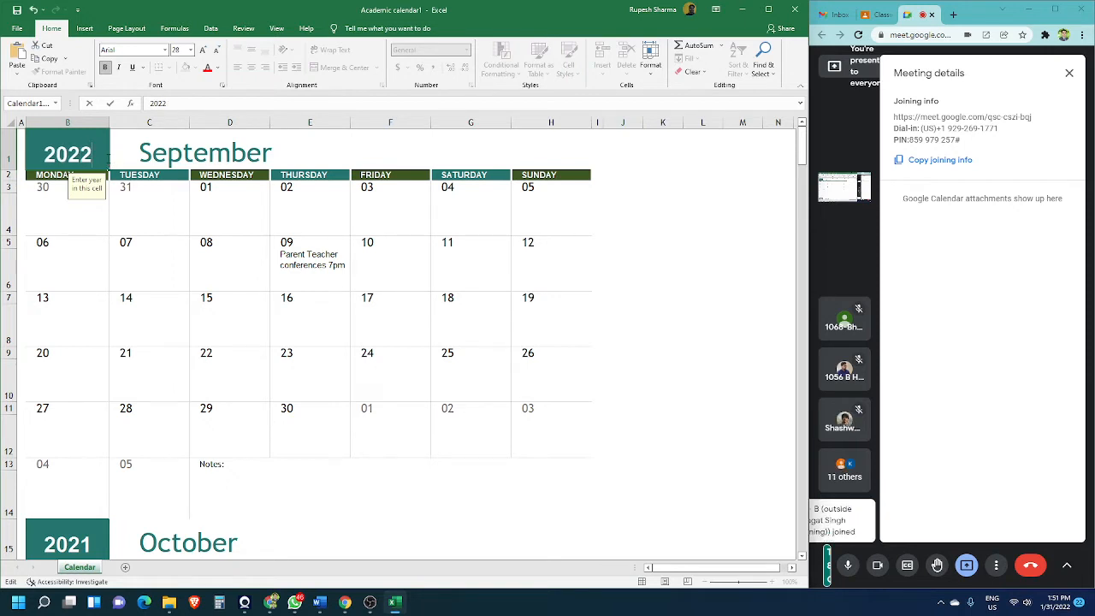
{"action": "key", "text": "Tab"}
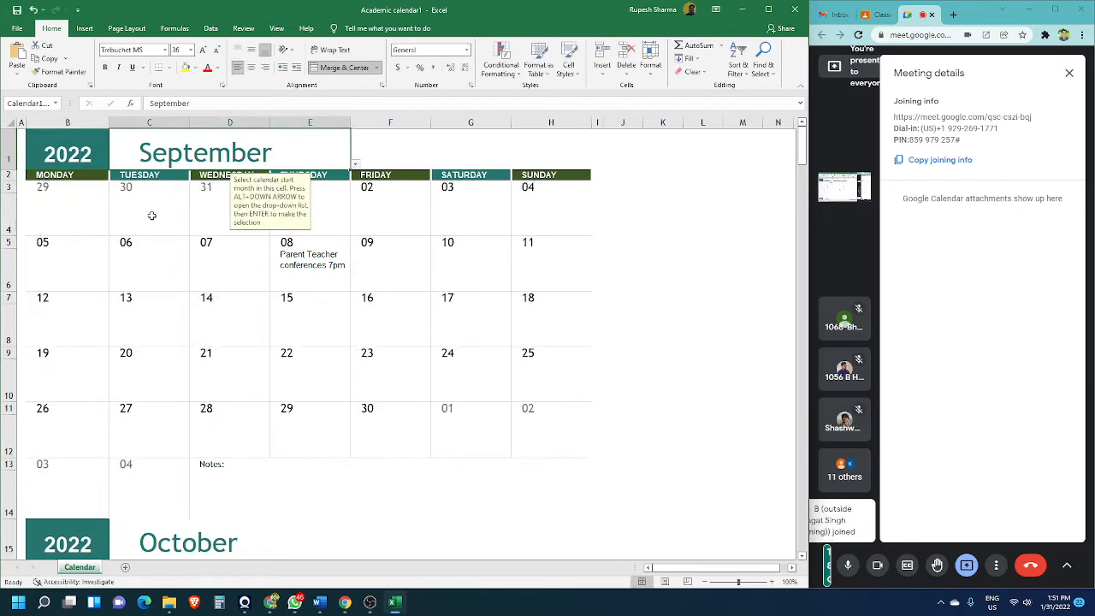
- Choose January as the calendar's starting month in cell C1
{"action": "left_click", "coordinate": [354, 164]}
{"action": "key", "text": "Down"}
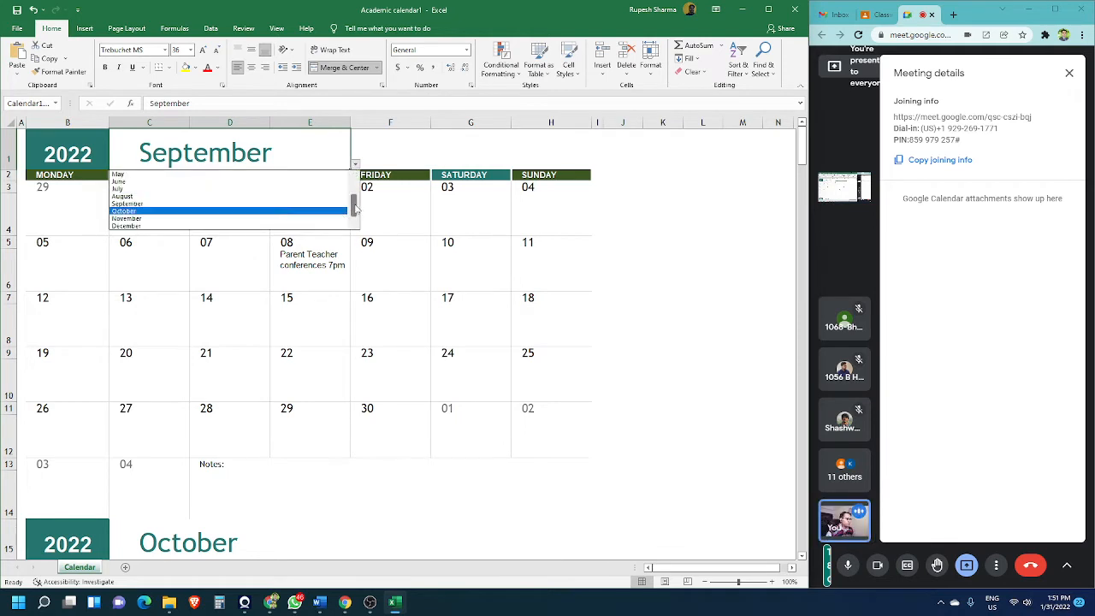
{"action": "left_click_drag", "start_coordinate": [356, 208], "coordinate": [357, 178]}
{"action": "left_click", "coordinate": [240, 175]}
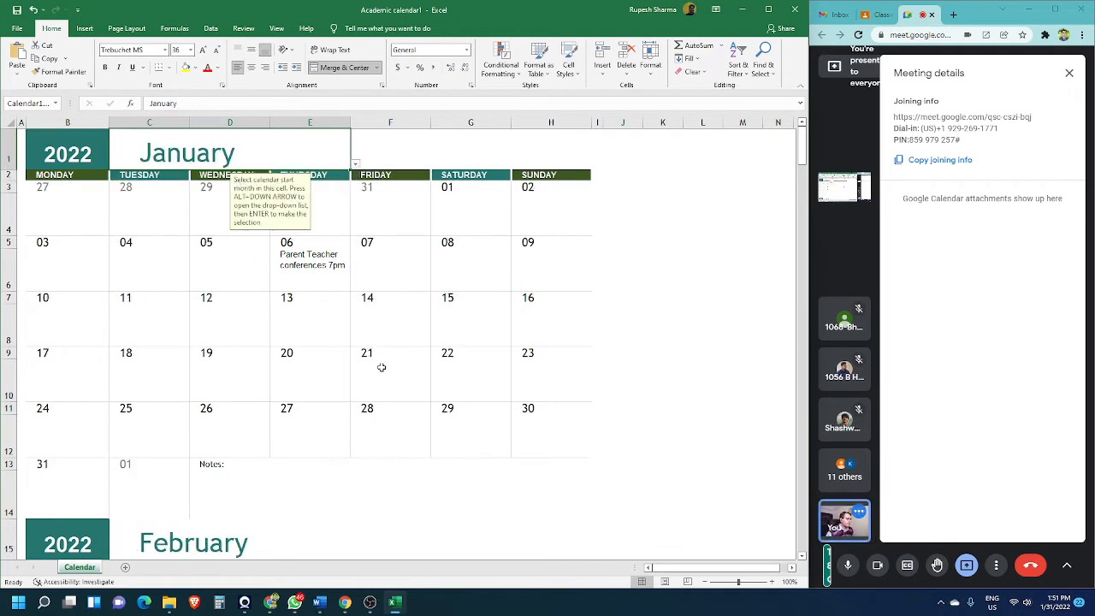
- Examine the January date cells and their formulas along with the blank entry cells beneath them
{"action": "left_click", "coordinate": [141, 423]}
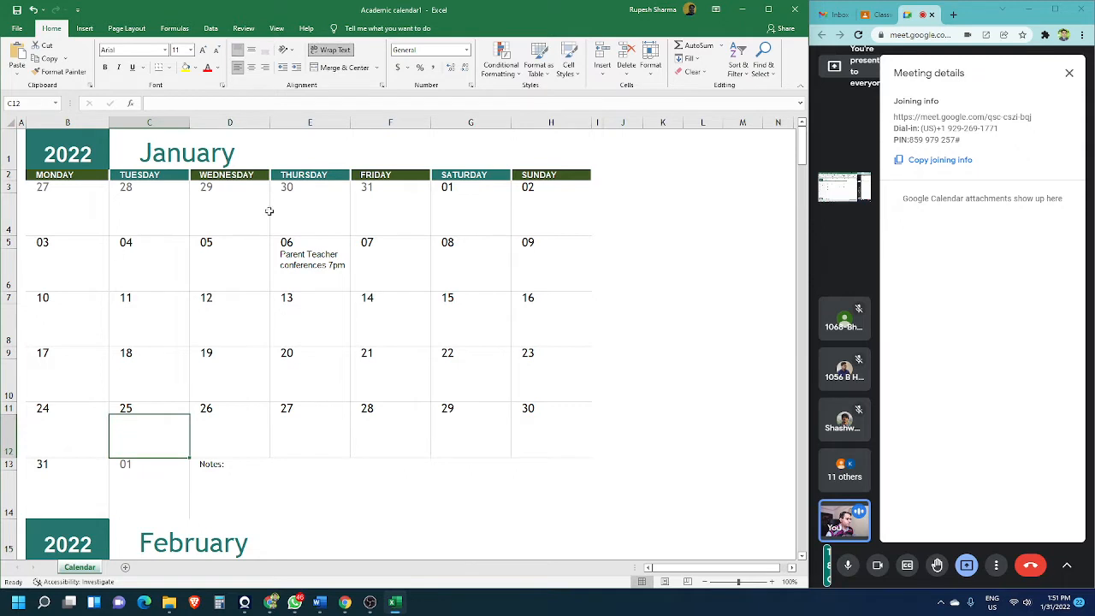
{"action": "left_click", "coordinate": [452, 213]}
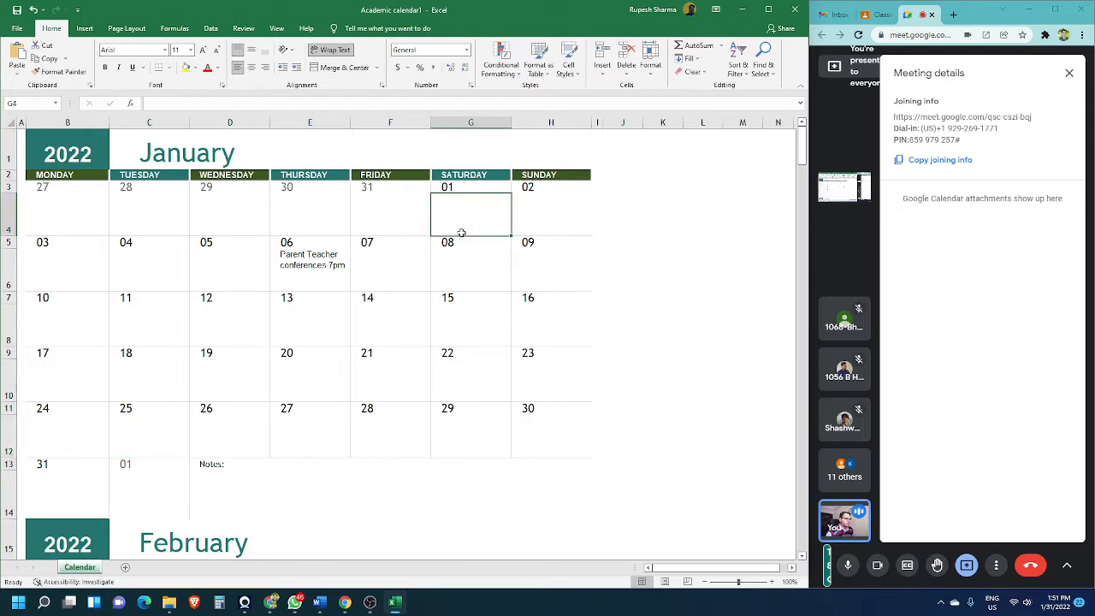
{"action": "left_click", "coordinate": [476, 190]}
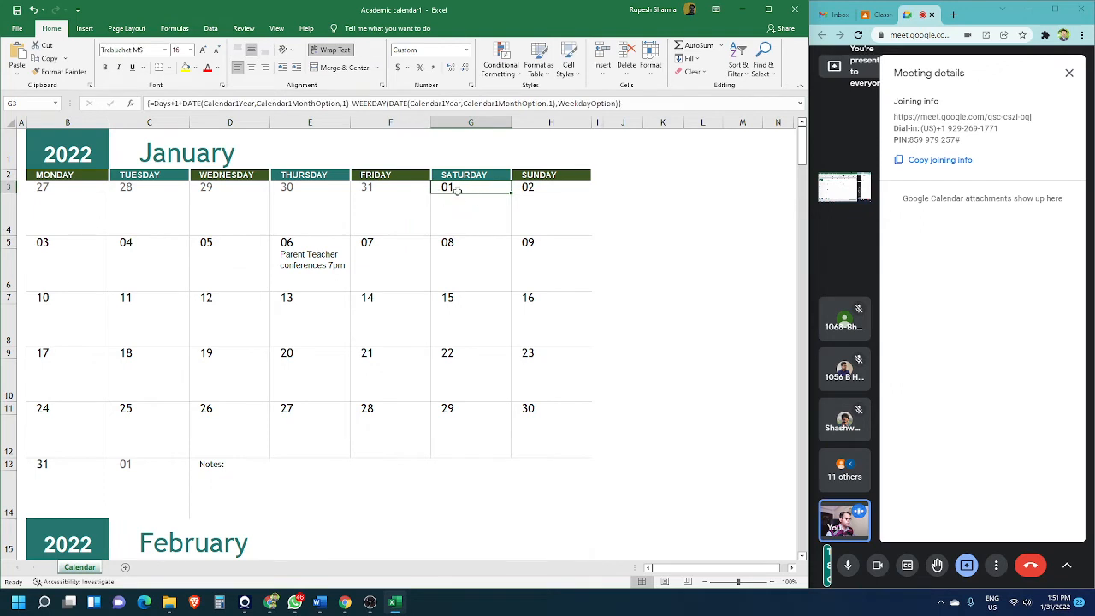
{"action": "left_click", "coordinate": [67, 463]}
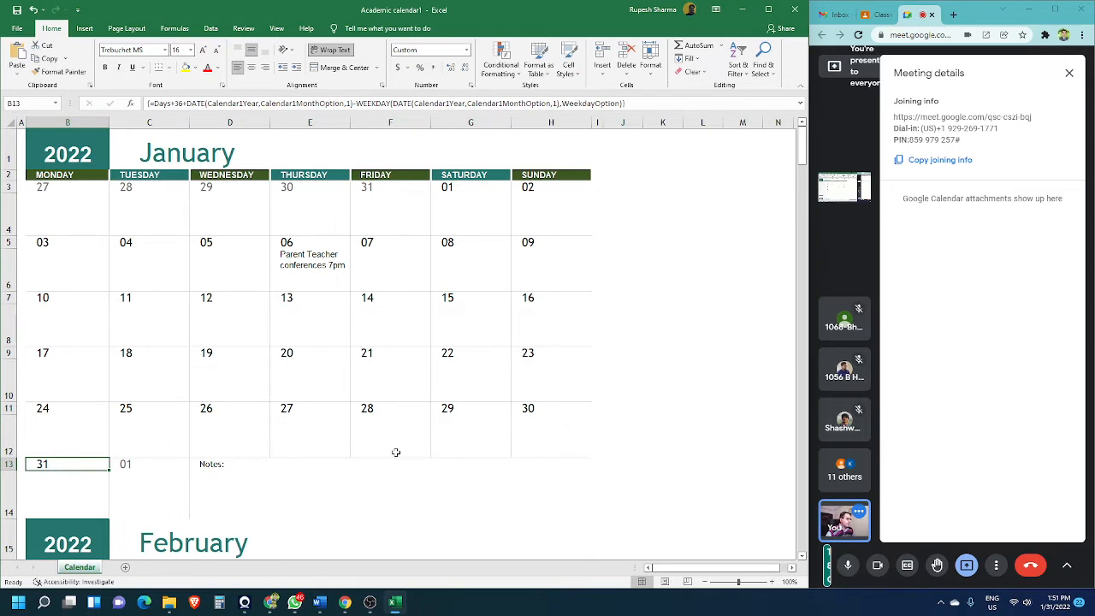
{"action": "left_click", "coordinate": [323, 327]}
{"action": "left_click", "coordinate": [323, 299]}
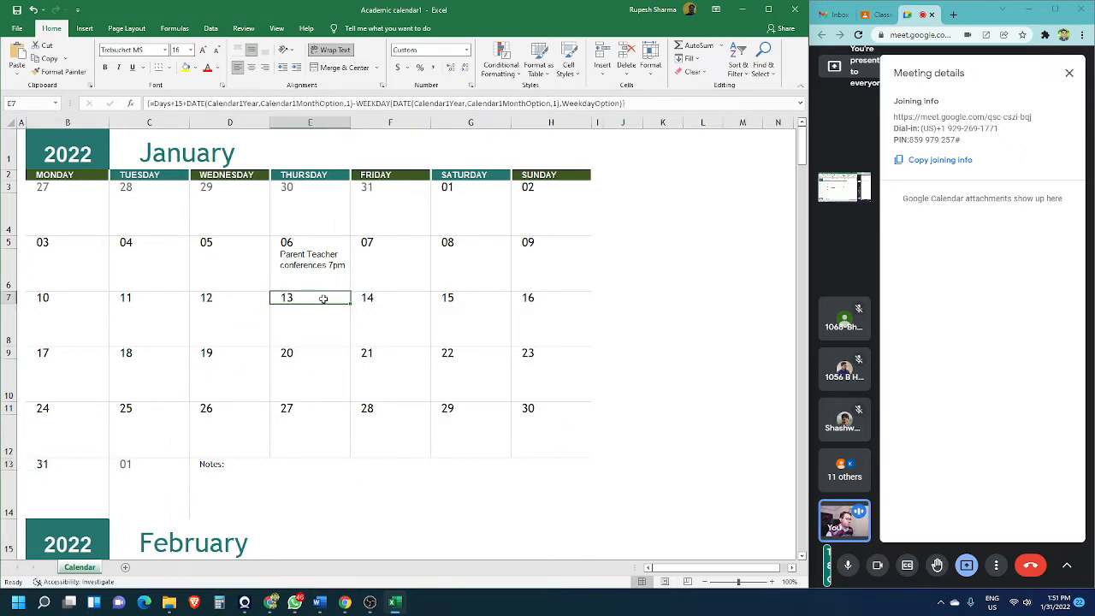
{"action": "left_click", "coordinate": [324, 317]}
{"action": "left_click", "coordinate": [322, 299]}
{"action": "left_click", "coordinate": [322, 322]}
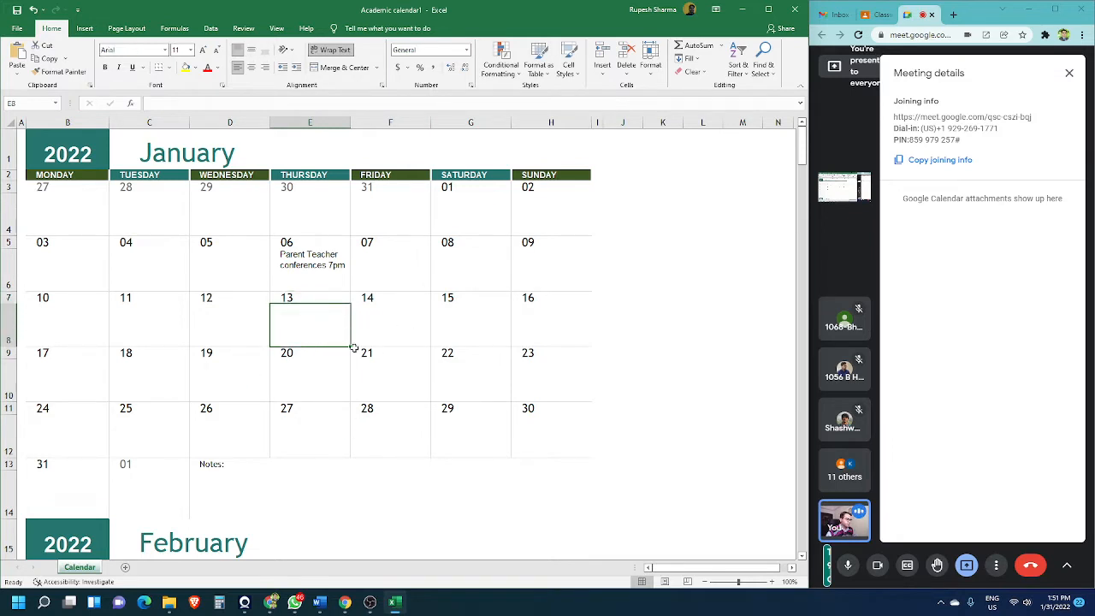
- Enter "Republic Day" in the entry cell under January 26
{"action": "left_click", "coordinate": [241, 432]}
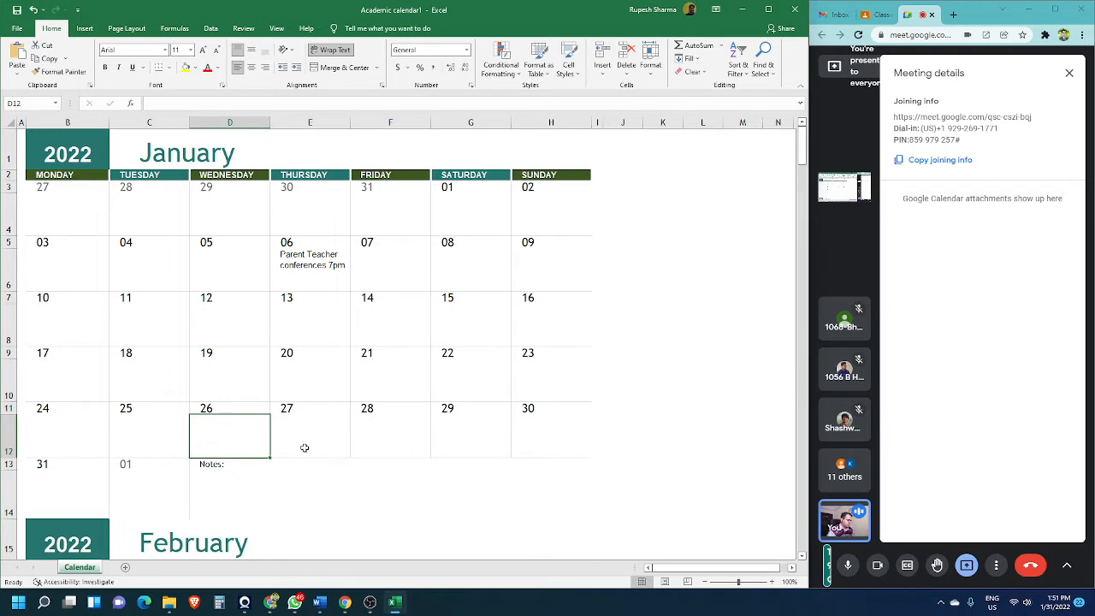
{"action": "type", "text": "Repub"}
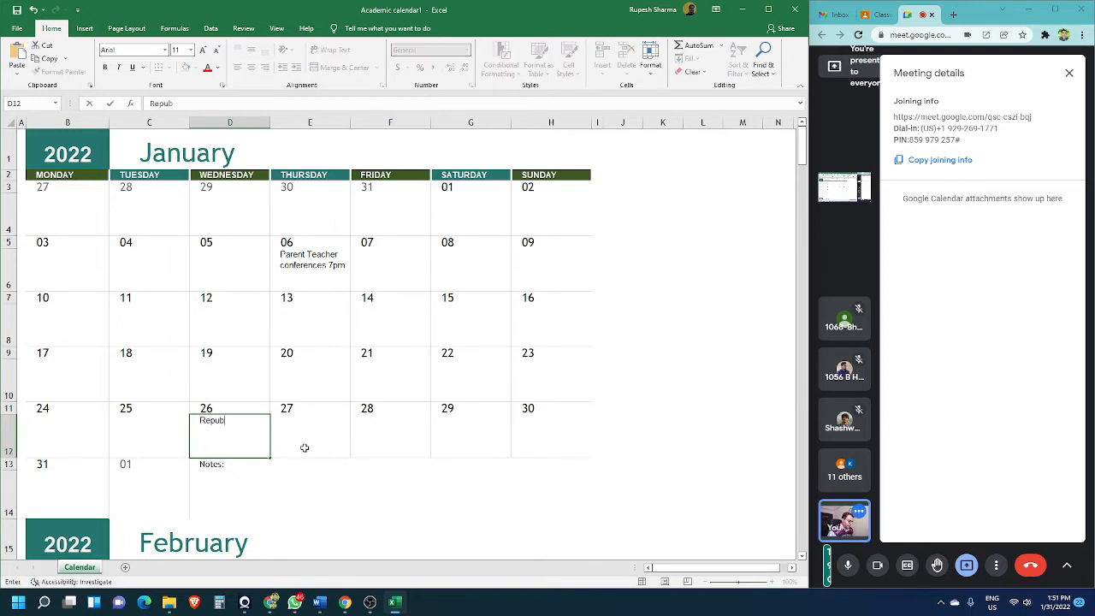
{"action": "type", "text": "lic Day"}
{"action": "left_click", "coordinate": [304, 448]}
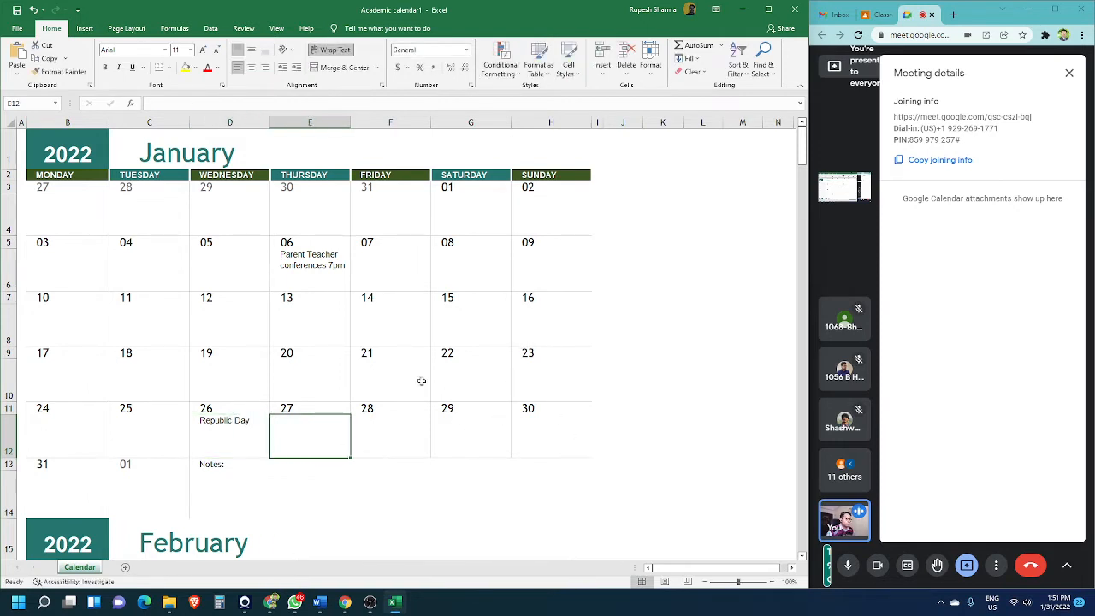
- Enter "Test" in the entry cell under January 29
{"action": "left_click", "coordinate": [467, 448]}
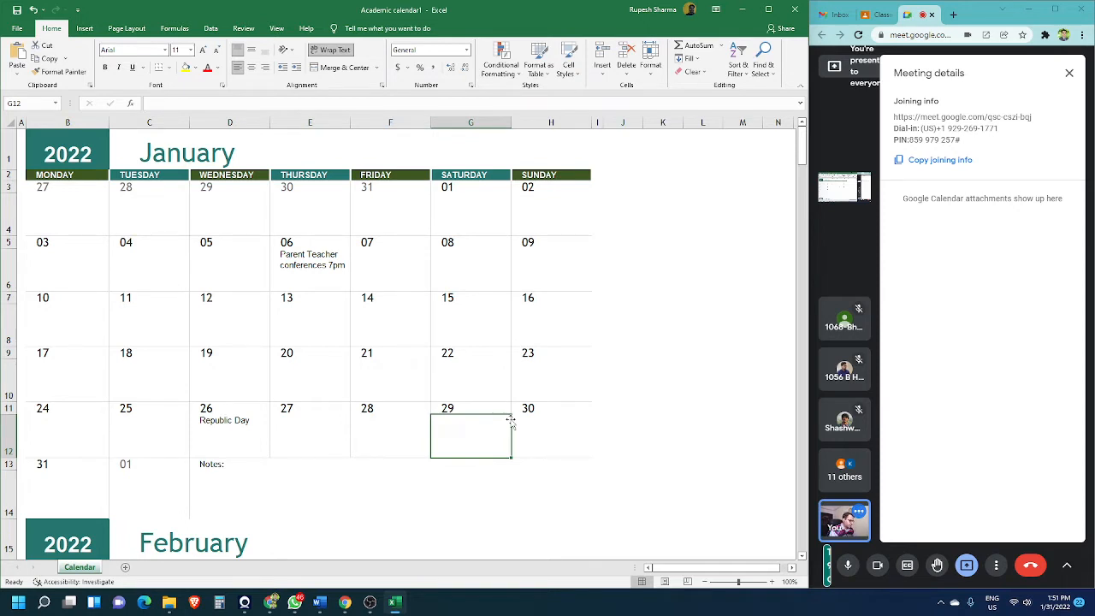
{"action": "type", "text": "Test"}
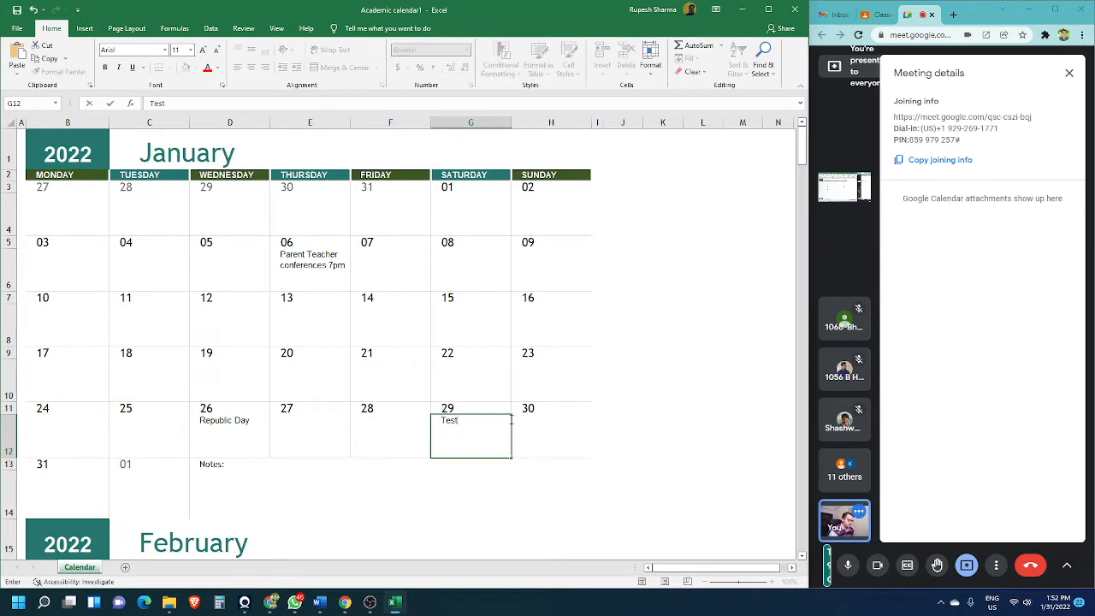
{"action": "key", "text": "Tab"}
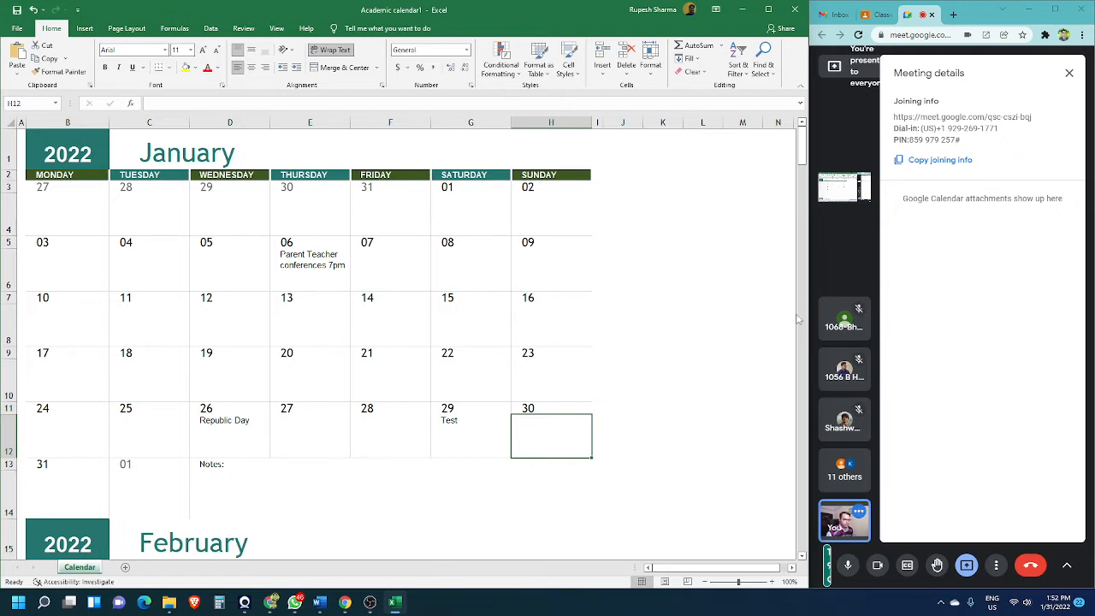
- Close the academic calendar workbook without saving it
{"action": "mouse_move", "coordinate": [803, 147]}
{"action": "left_mouse_down"}
{"action": "mouse_move", "coordinate": [793, 254]}
{"action": "mouse_move", "coordinate": [782, 142]}
{"action": "left_mouse_up"}
{"action": "key", "text": "ctrl+w"}
{"action": "left_click", "coordinate": [460, 364]}
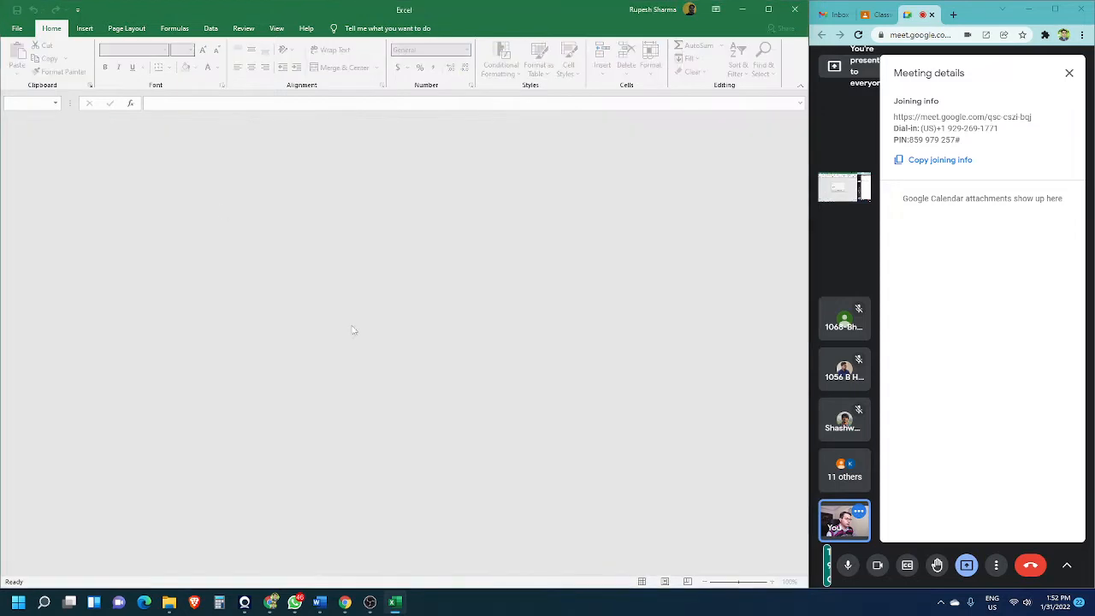
- Create a new blank workbook
{"action": "left_click", "coordinate": [17, 28]}
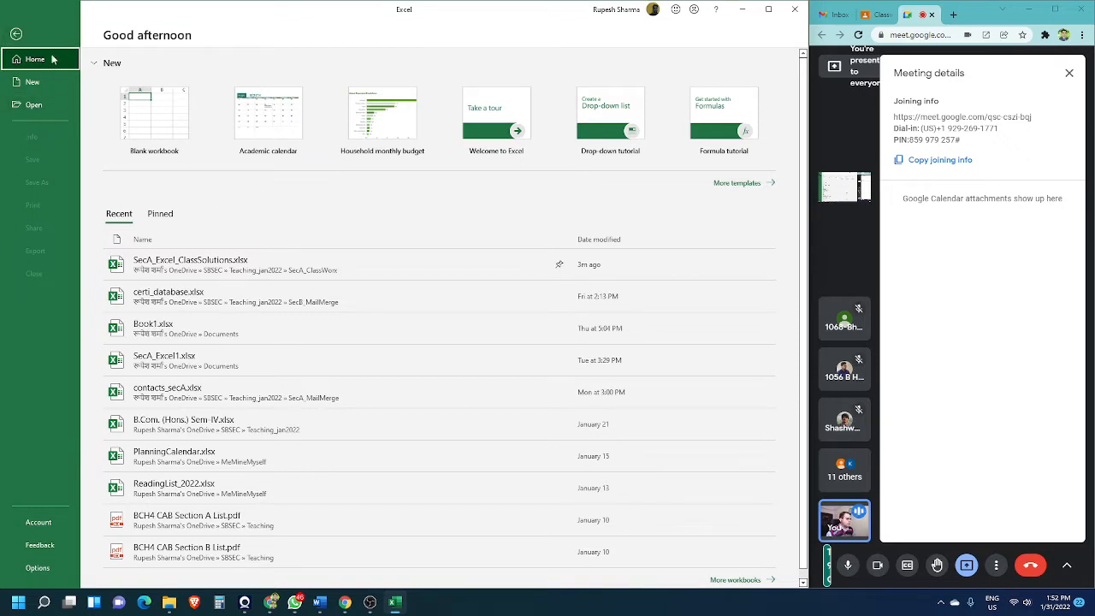
{"action": "left_click", "coordinate": [46, 84]}
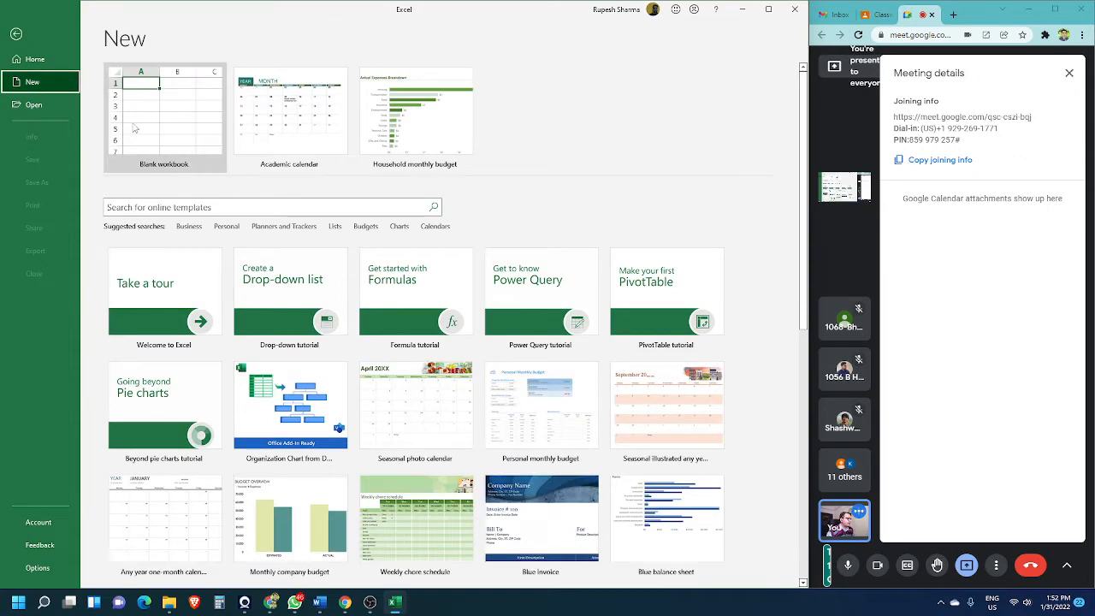
{"action": "left_click", "coordinate": [163, 130]}
{"action": "left_click_drag", "start_coordinate": [212, 202], "coordinate": [244, 202]}
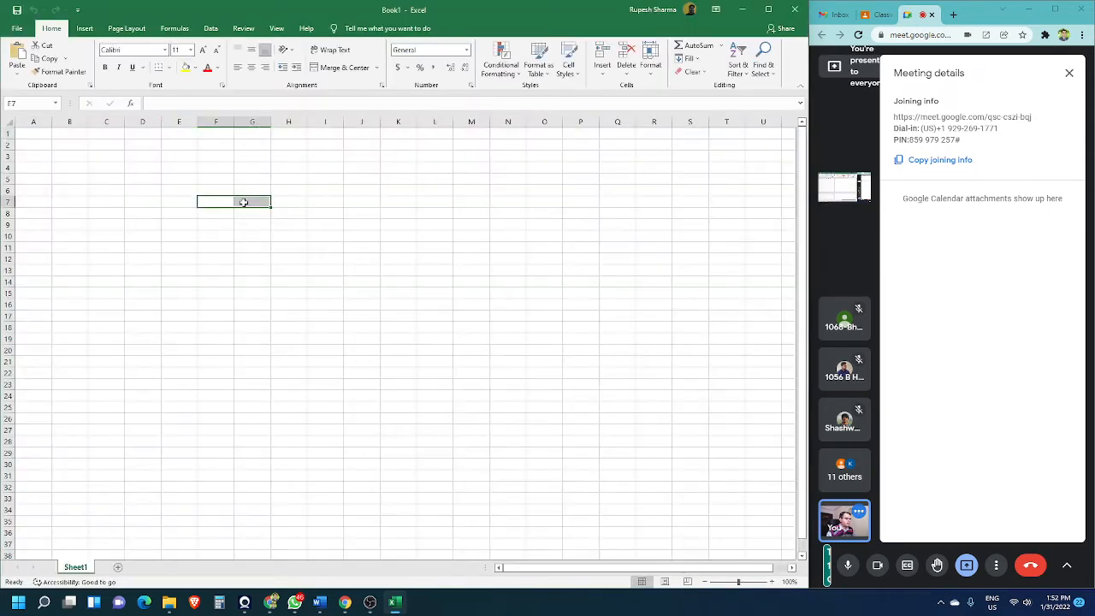
{"action": "left_click", "coordinate": [305, 310]}
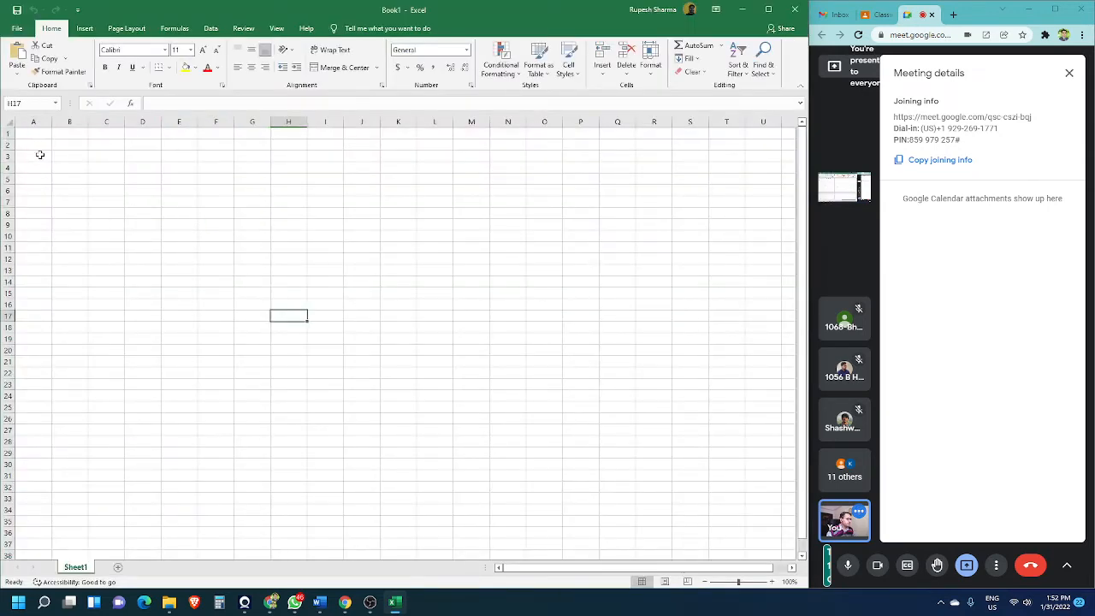
{"action": "left_click_drag", "start_coordinate": [34, 143], "coordinate": [369, 299]}
{"action": "left_click", "coordinate": [215, 384]}
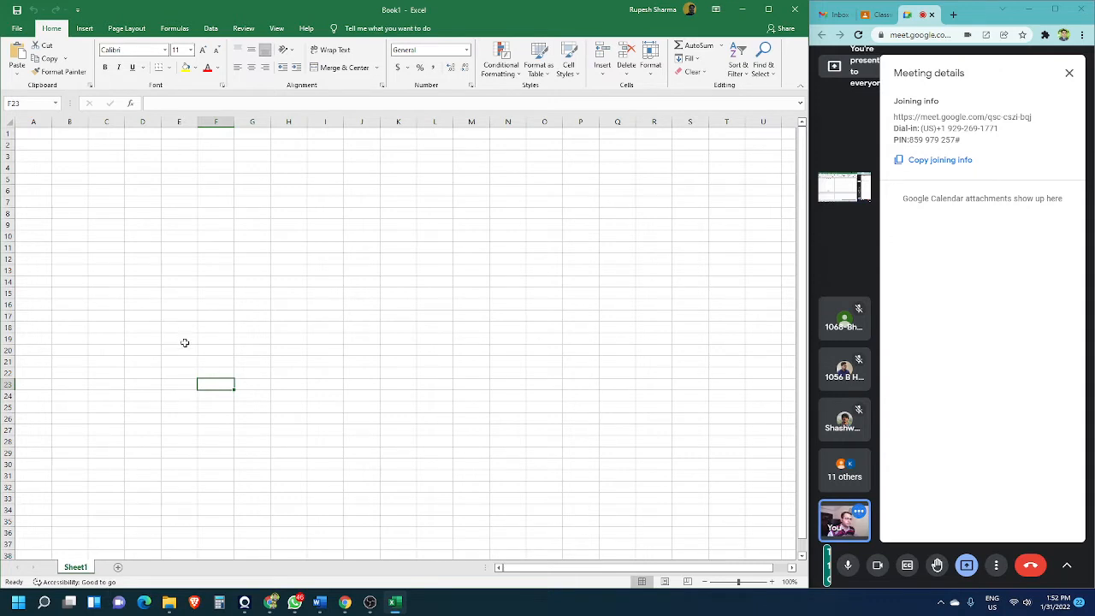
- Examine the ribbon's command groups for Home, Insert, Page Layout, Formulas, Data, Review, View and Help
{"action": "left_click", "coordinate": [86, 29]}
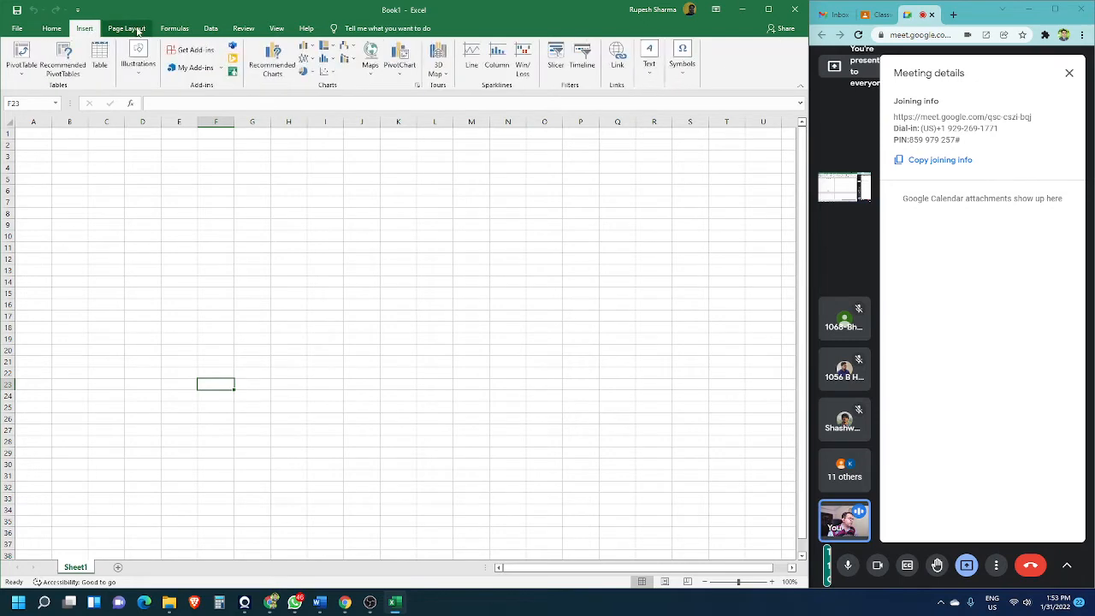
{"action": "left_click", "coordinate": [128, 30]}
{"action": "left_click", "coordinate": [175, 29]}
{"action": "left_click", "coordinate": [214, 30]}
{"action": "left_click", "coordinate": [244, 29]}
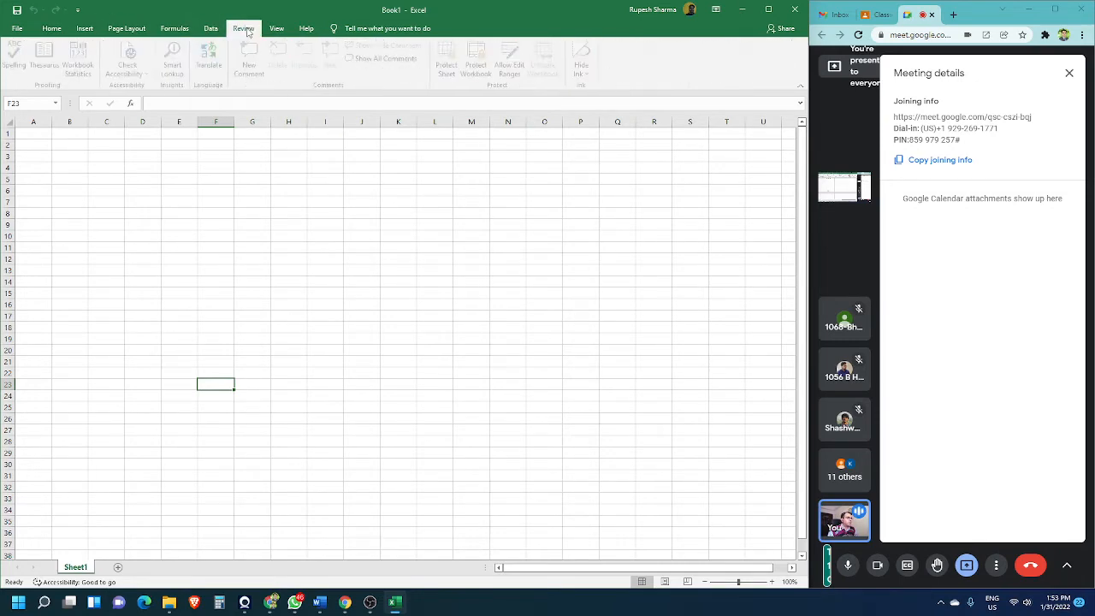
{"action": "left_click", "coordinate": [277, 30]}
{"action": "left_click", "coordinate": [306, 30]}
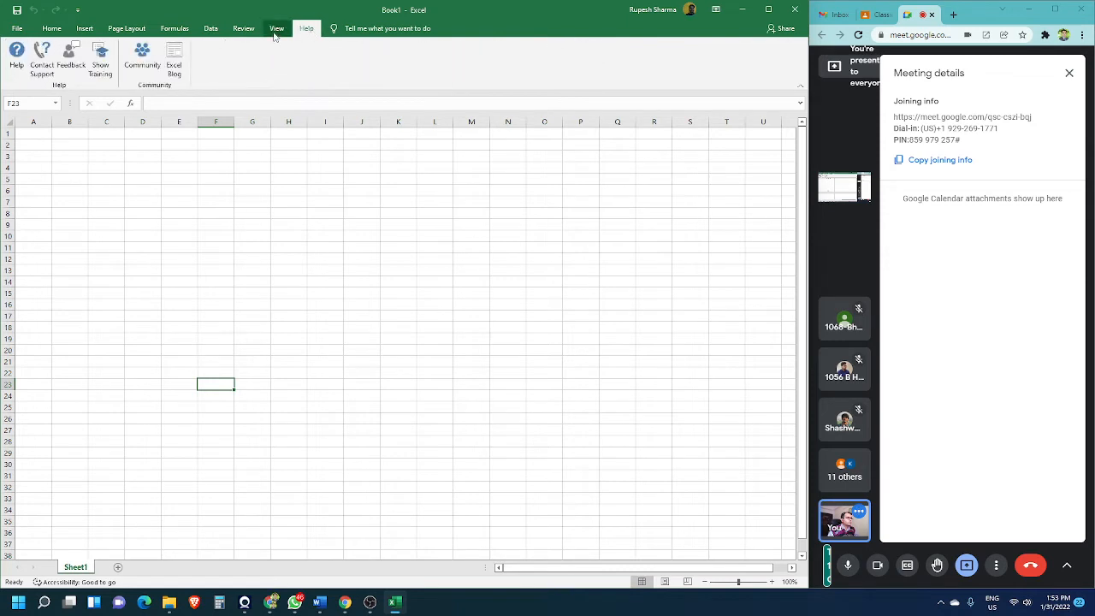
{"action": "left_click", "coordinate": [276, 33]}
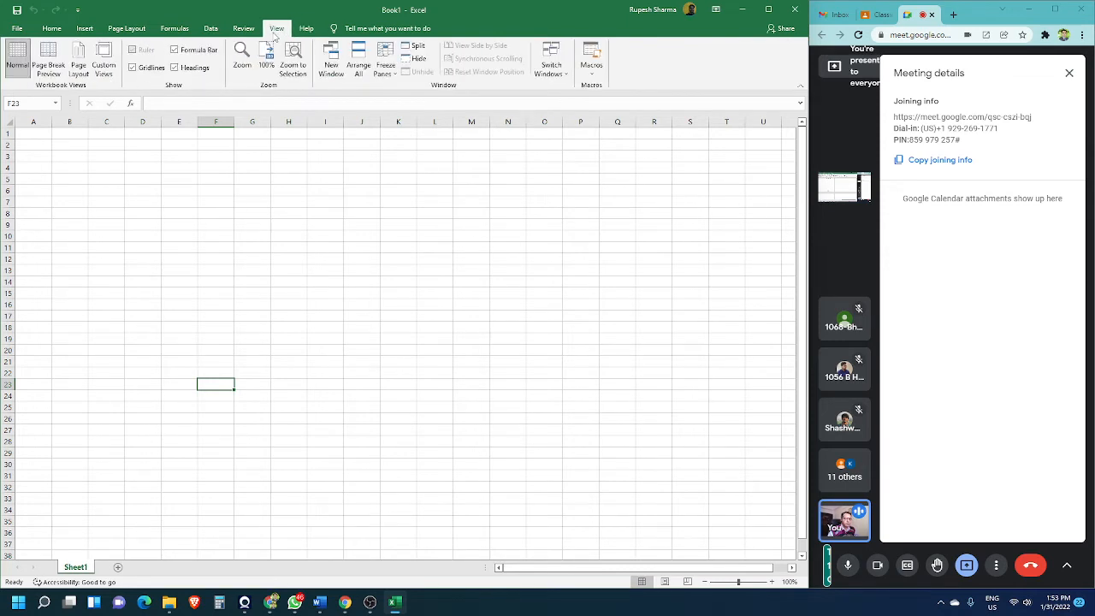
{"action": "left_click", "coordinate": [243, 29]}
{"action": "left_click", "coordinate": [210, 29]}
{"action": "left_click", "coordinate": [174, 28]}
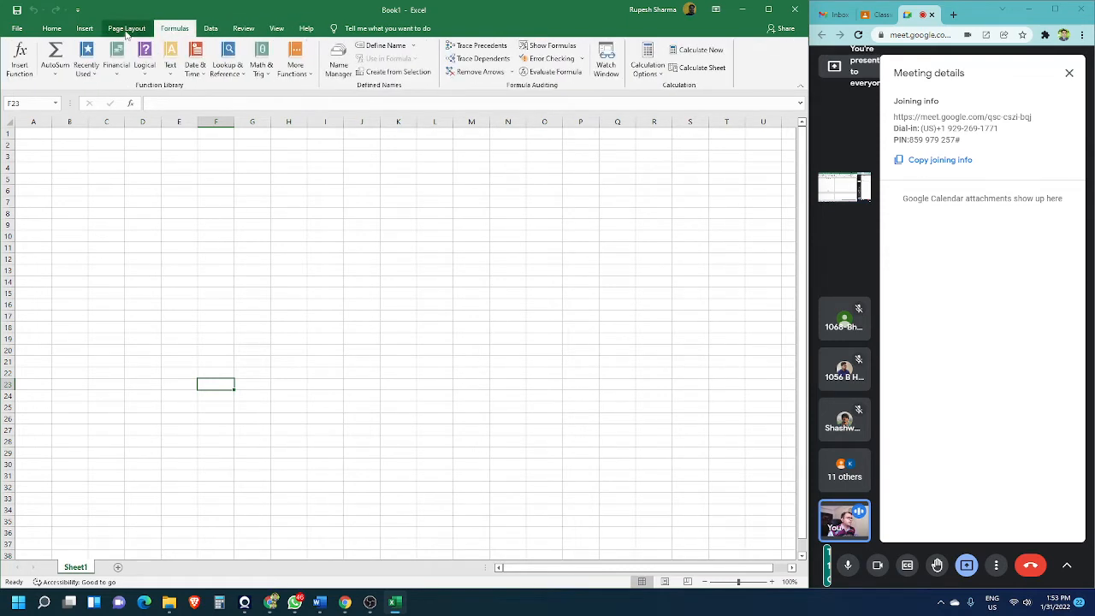
{"action": "left_click", "coordinate": [127, 28]}
{"action": "left_click", "coordinate": [84, 28]}
{"action": "left_click", "coordinate": [52, 28]}
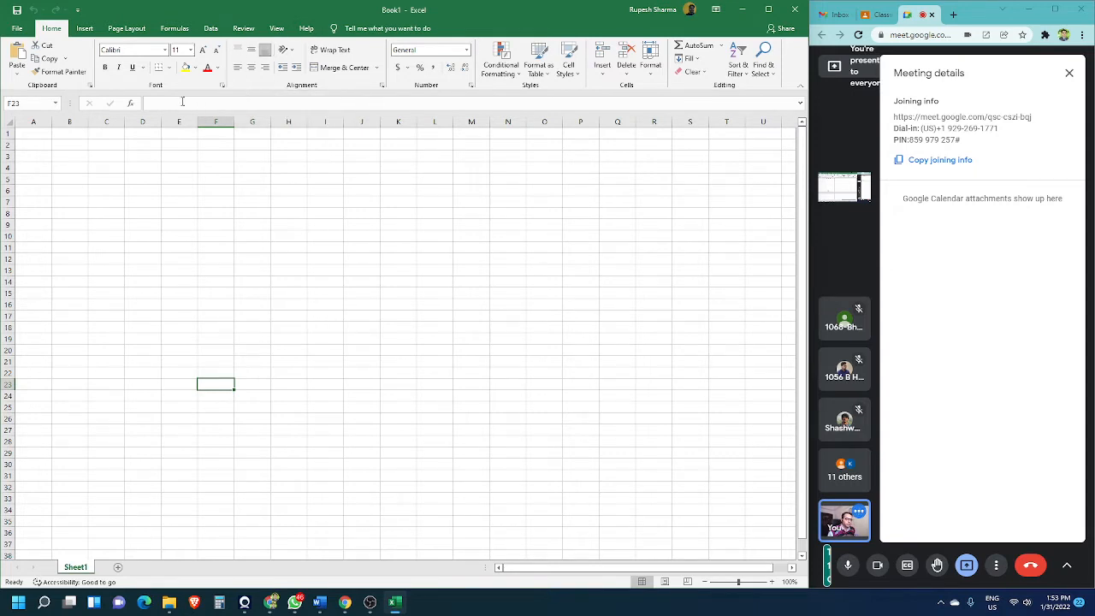
{"action": "left_click", "coordinate": [127, 29]}
{"action": "left_click", "coordinate": [85, 30]}
{"action": "left_click", "coordinate": [175, 30]}
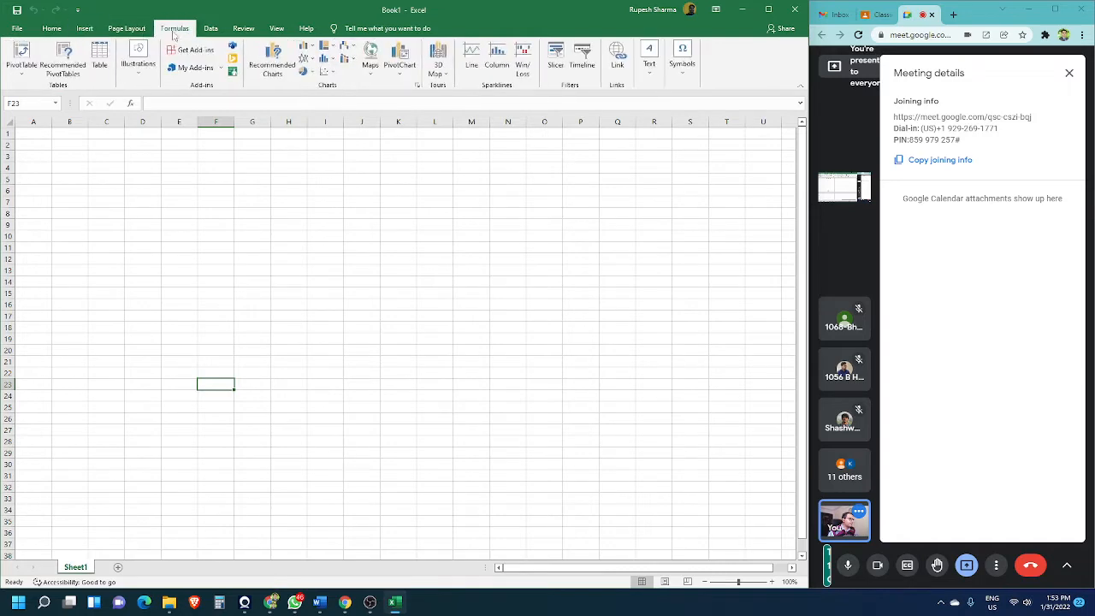
{"action": "left_click", "coordinate": [212, 30]}
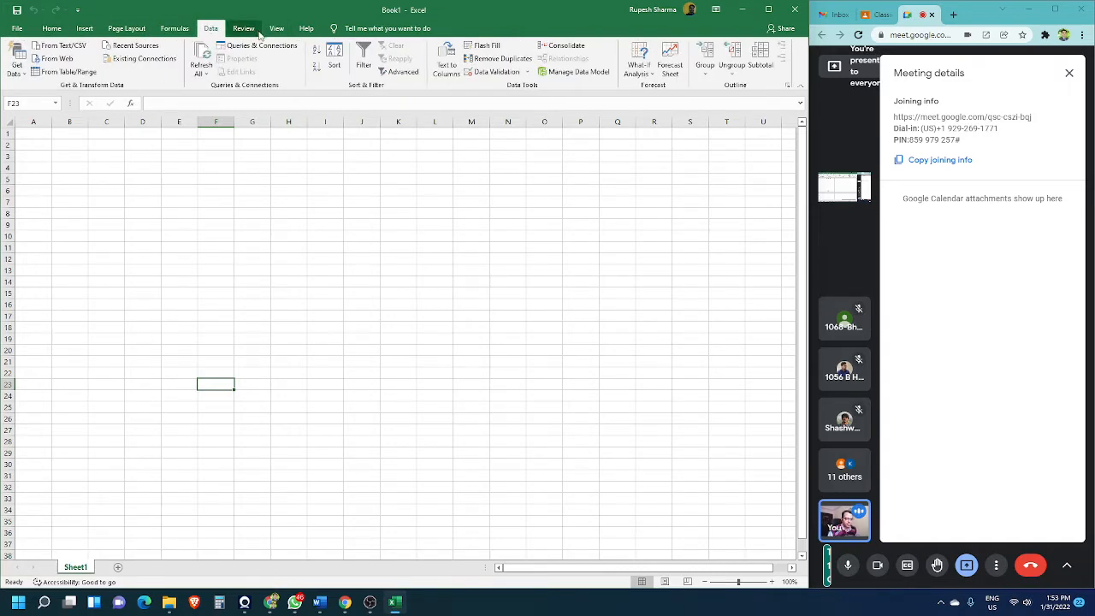
{"action": "left_click", "coordinate": [251, 168]}
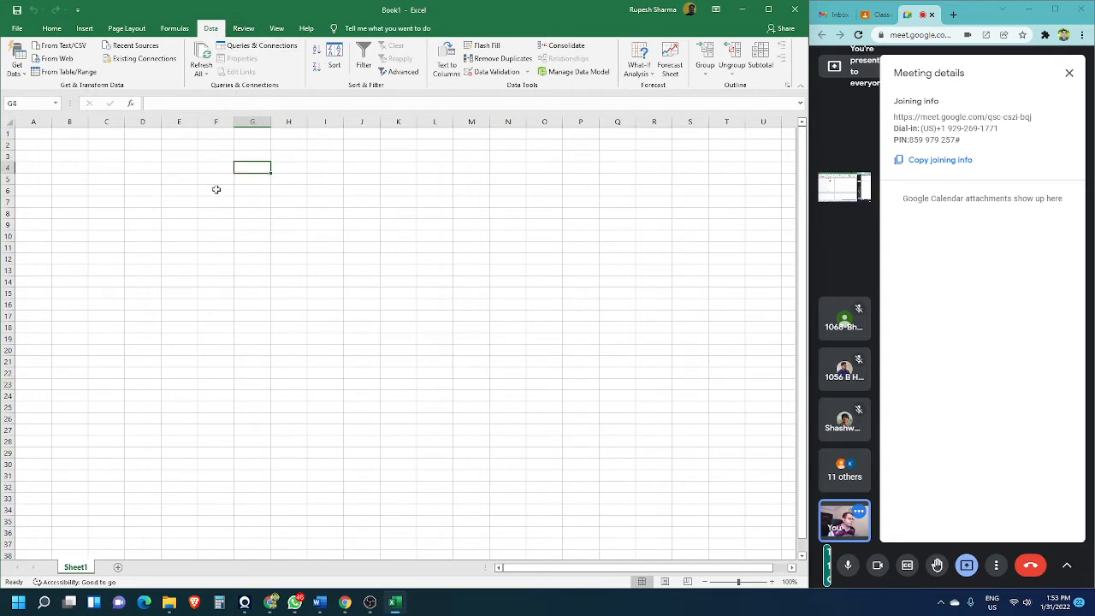
{"action": "left_click", "coordinate": [175, 171]}
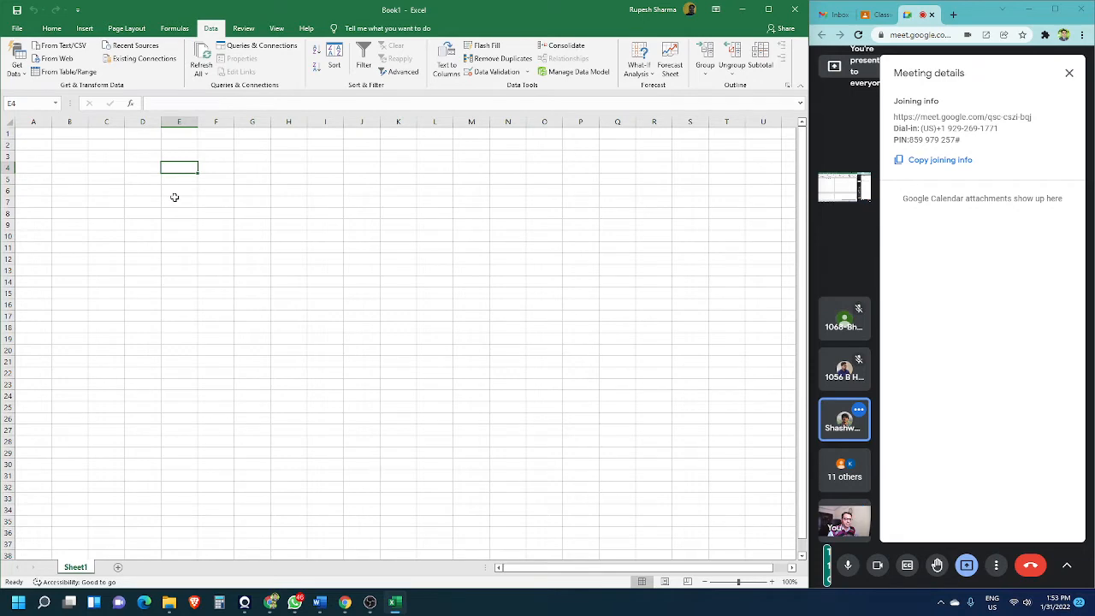
- Switch to Word, open a blank document to compare its ribbon, and return to the Excel workbook
{"action": "left_click", "coordinate": [319, 601]}
{"action": "left_click", "coordinate": [151, 139]}
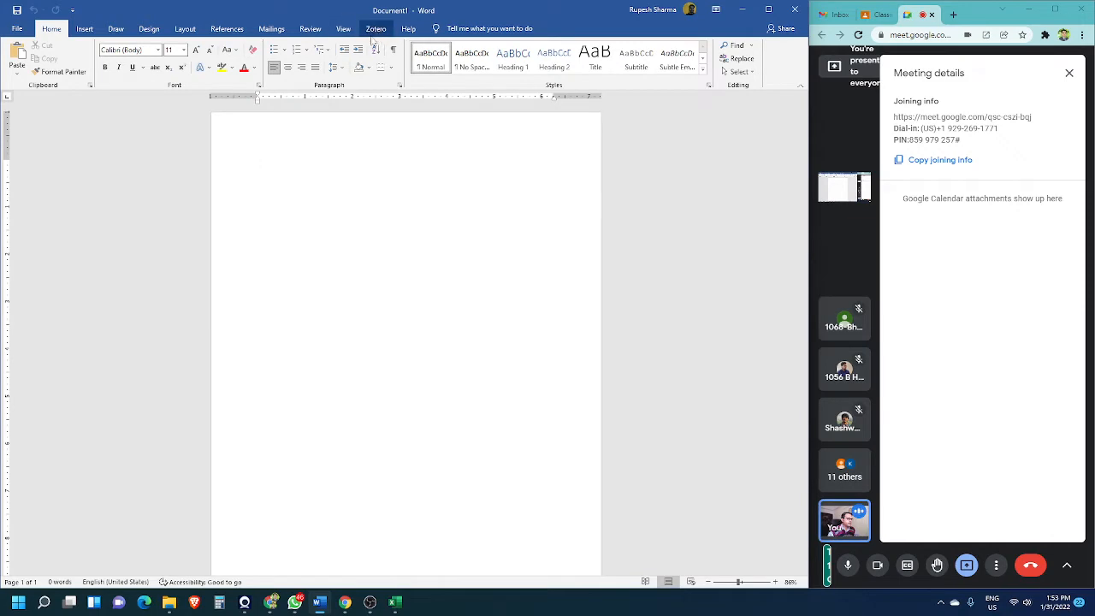
{"action": "left_click", "coordinate": [742, 12]}
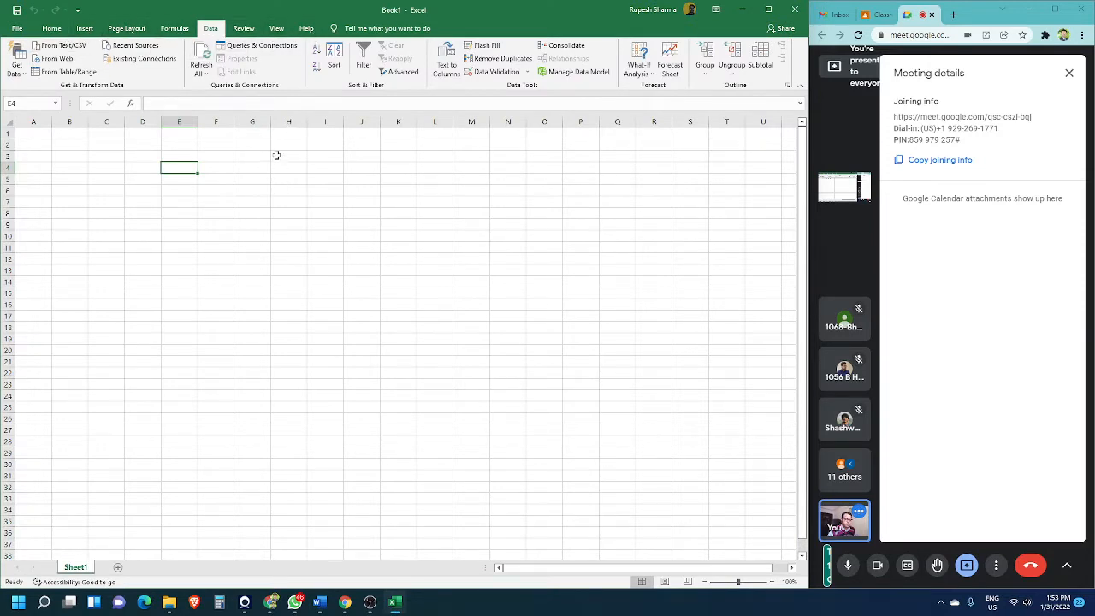
- Select cell A1 and review which Excel ribbon command groups differ from Word's, especially Formulas and Data
{"action": "left_click", "coordinate": [144, 201]}
{"action": "left_click", "coordinate": [71, 147]}
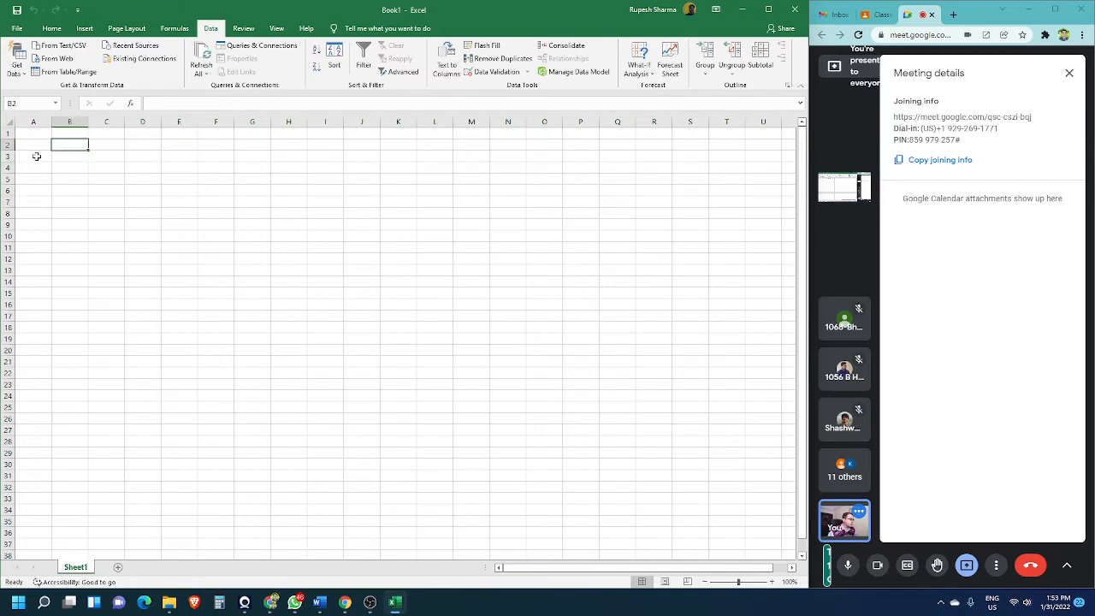
{"action": "left_click", "coordinate": [36, 135]}
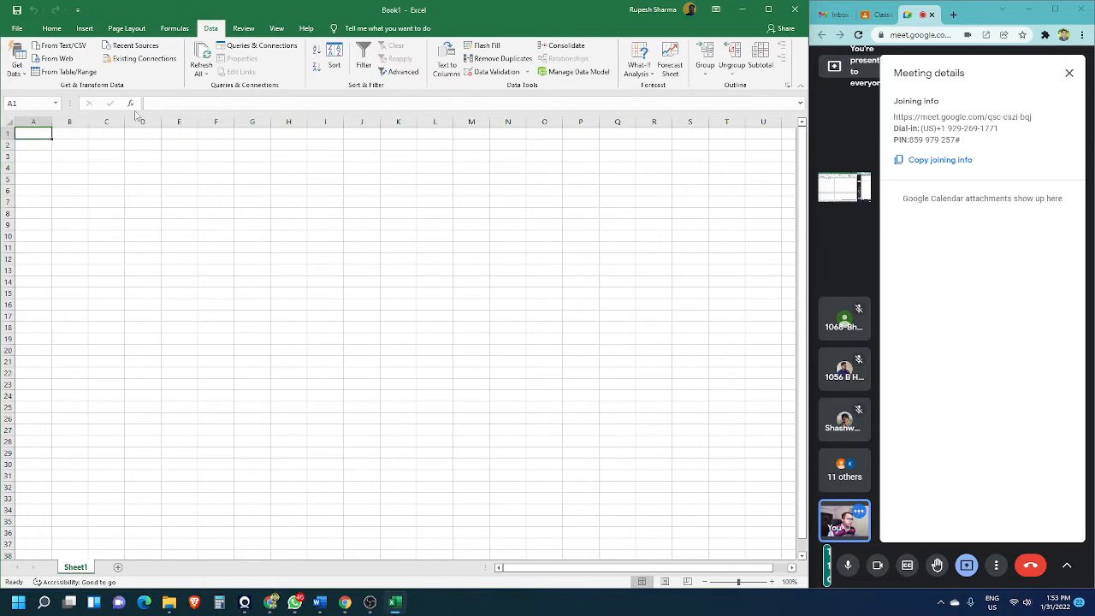
{"action": "left_click", "coordinate": [51, 29]}
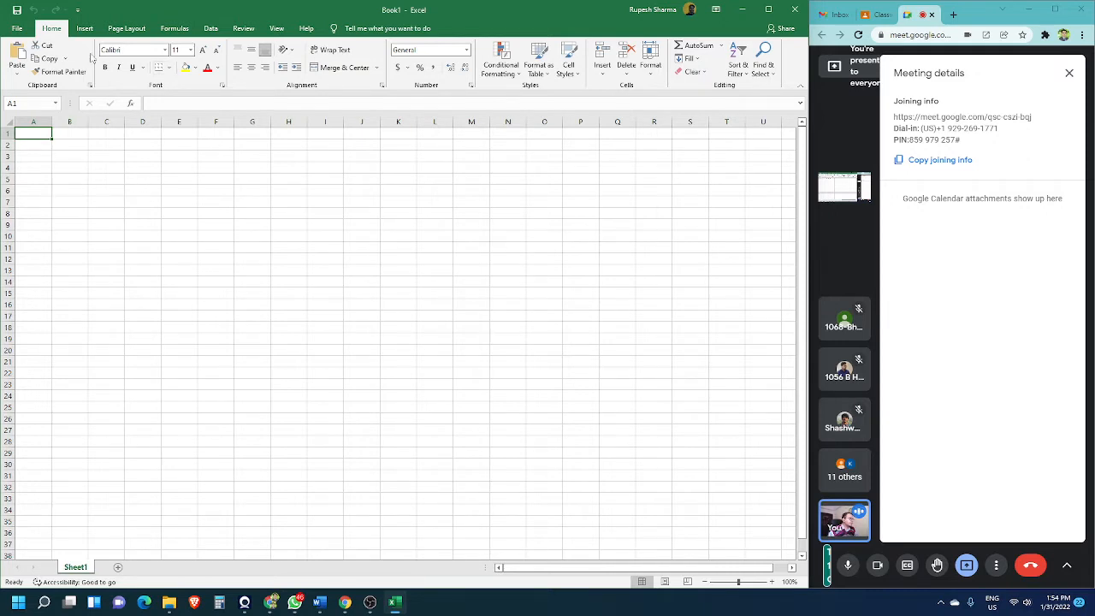
{"action": "left_click", "coordinate": [182, 29]}
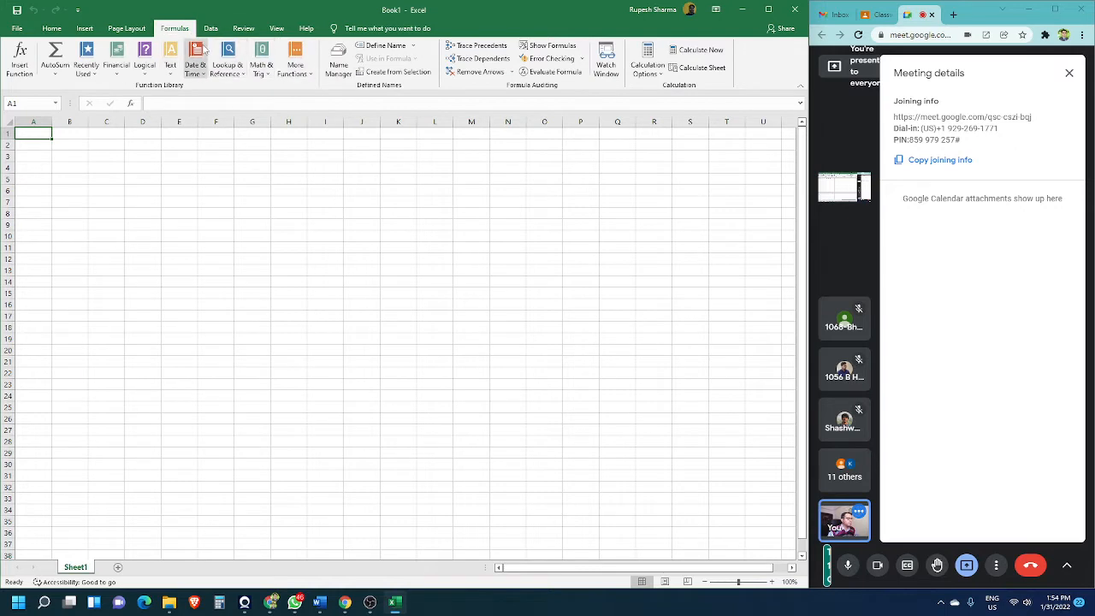
{"action": "left_click", "coordinate": [212, 30]}
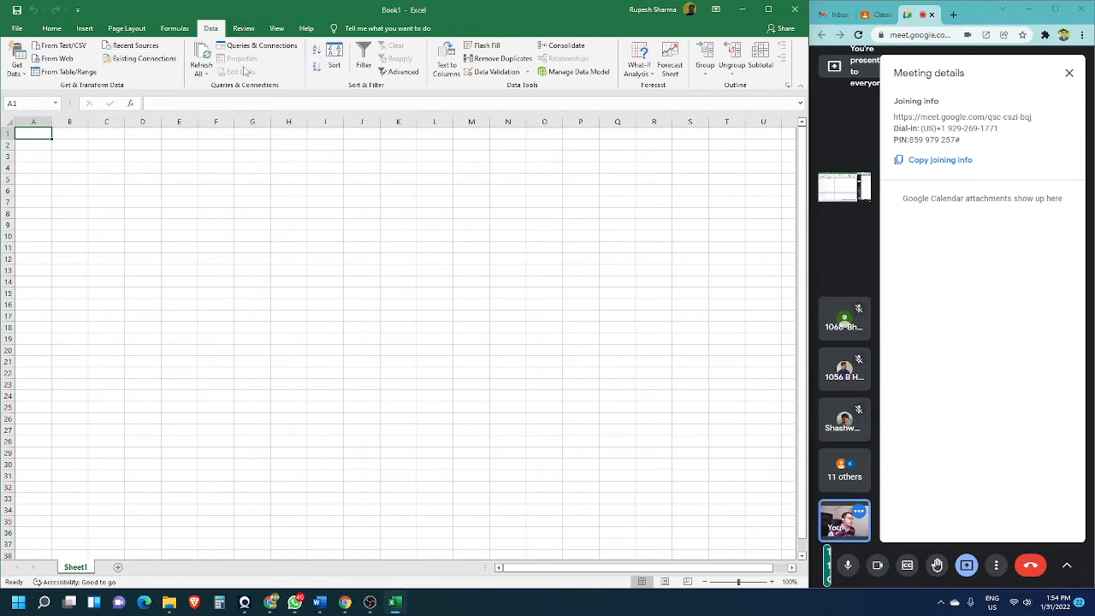
{"action": "left_click", "coordinate": [244, 29]}
{"action": "left_click", "coordinate": [278, 30]}
{"action": "left_click", "coordinate": [306, 28]}
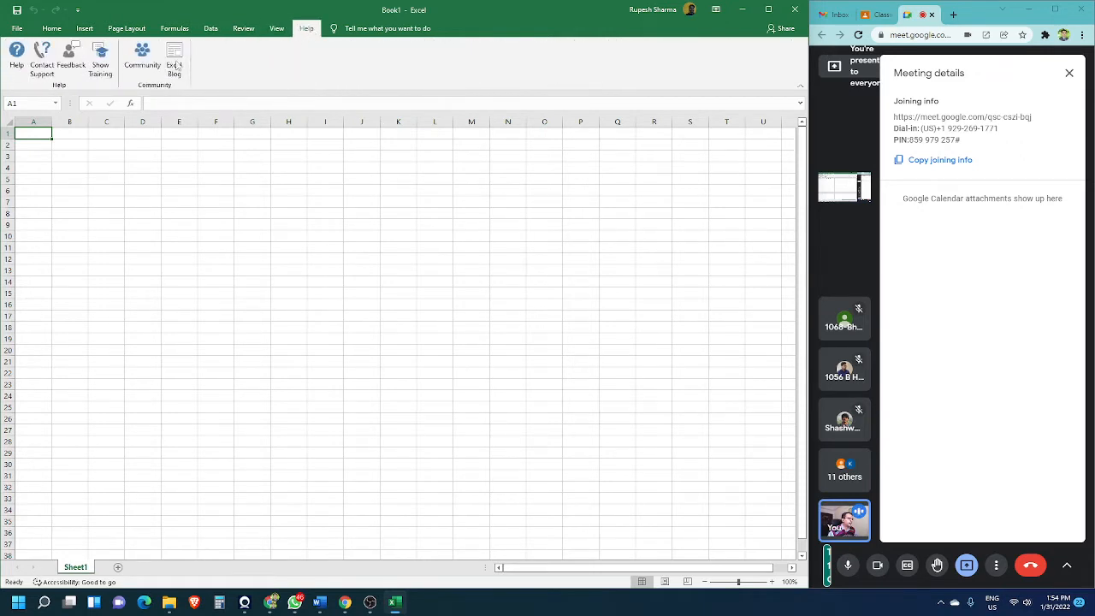
{"action": "left_click", "coordinate": [120, 30]}
{"action": "left_click", "coordinate": [84, 28]}
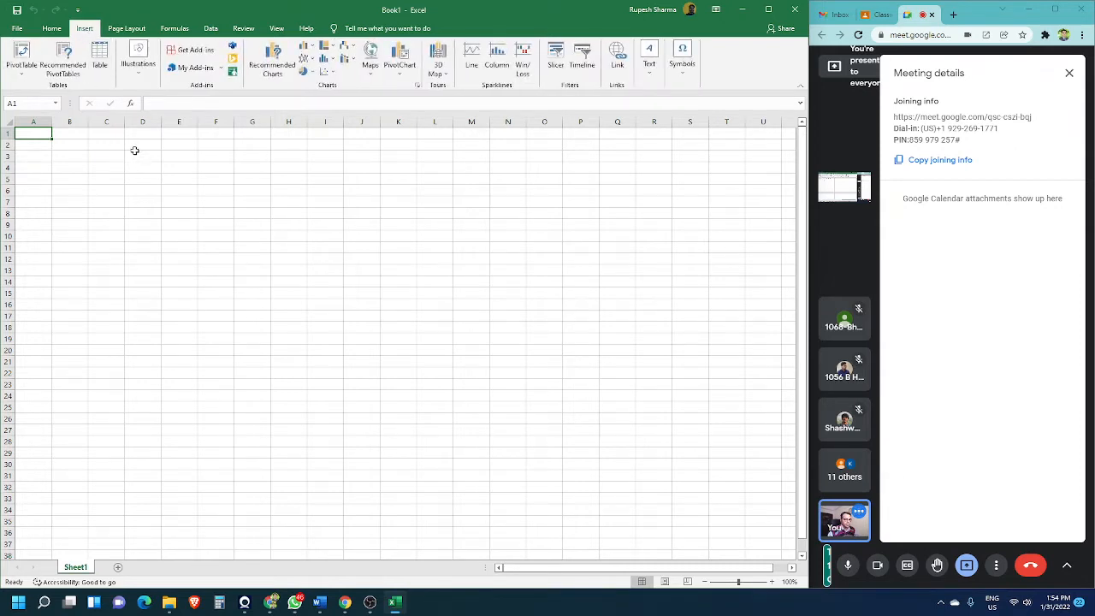
{"action": "left_click", "coordinate": [59, 32]}
{"action": "left_click", "coordinate": [173, 236]}
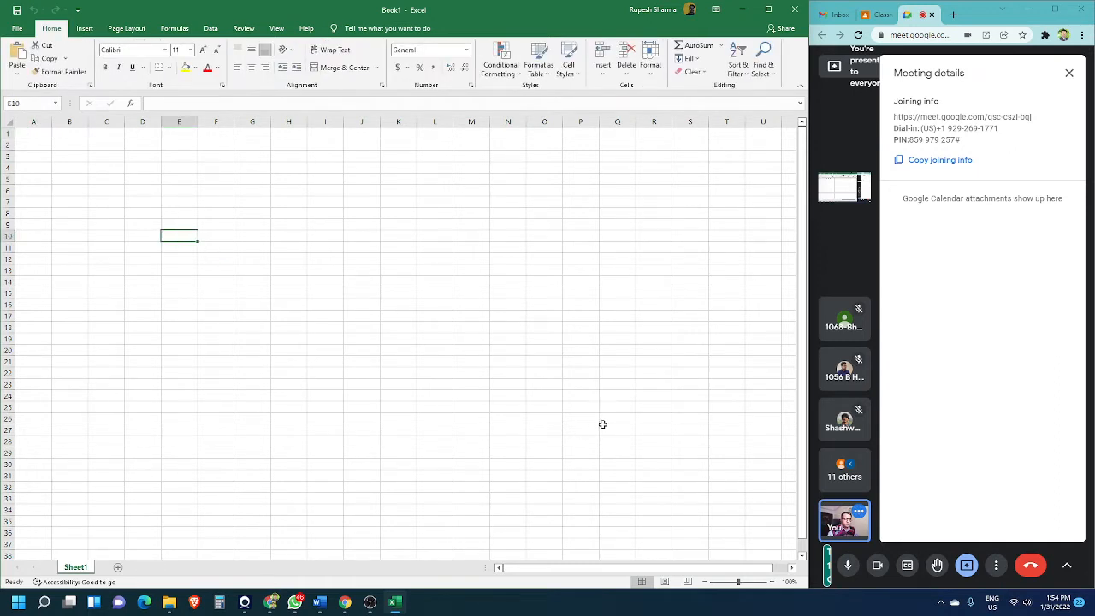
- Switch to the Google Meet call and open its in-call messages
{"action": "left_click", "coordinate": [1067, 565]}
{"action": "left_click", "coordinate": [1006, 512]}
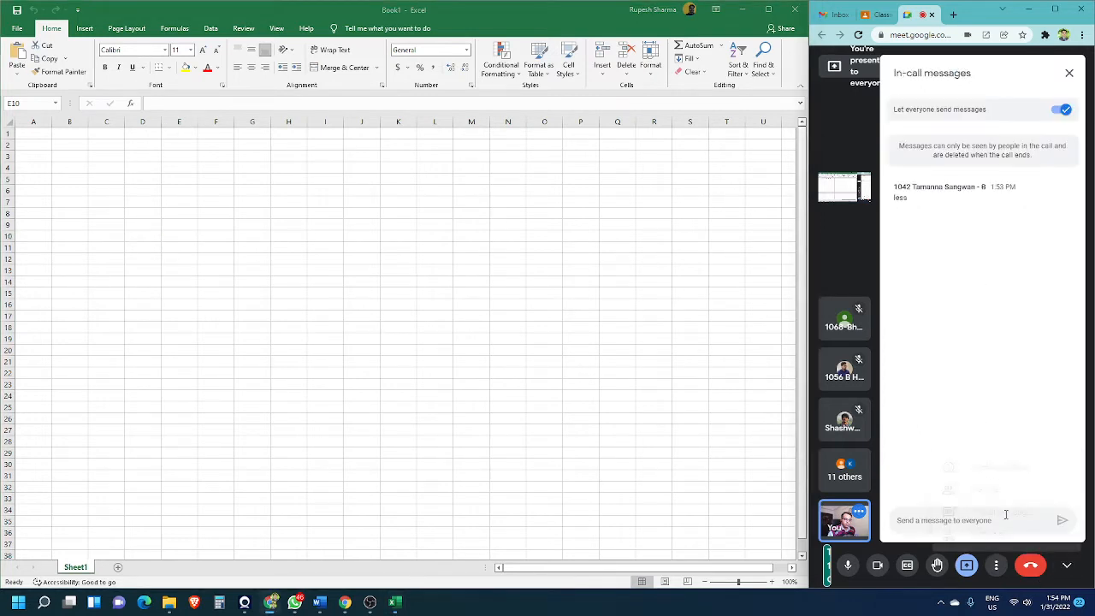
- Return to the Excel workbook, zoom the sheet to fit the range A1:K19, and select cell A1
{"action": "left_click", "coordinate": [76, 143]}
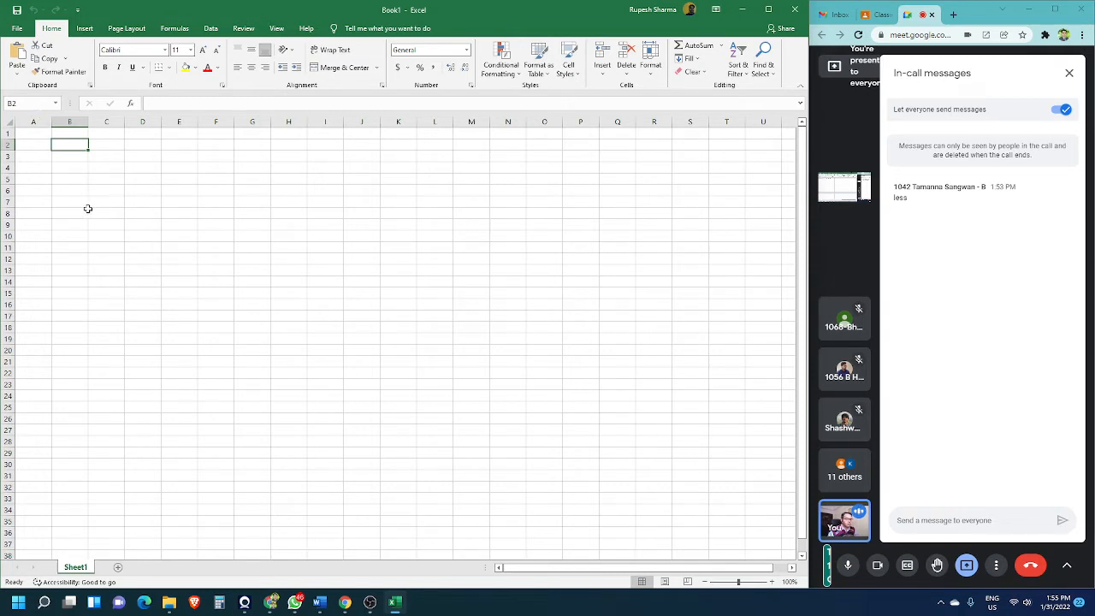
{"action": "left_click", "coordinate": [155, 213]}
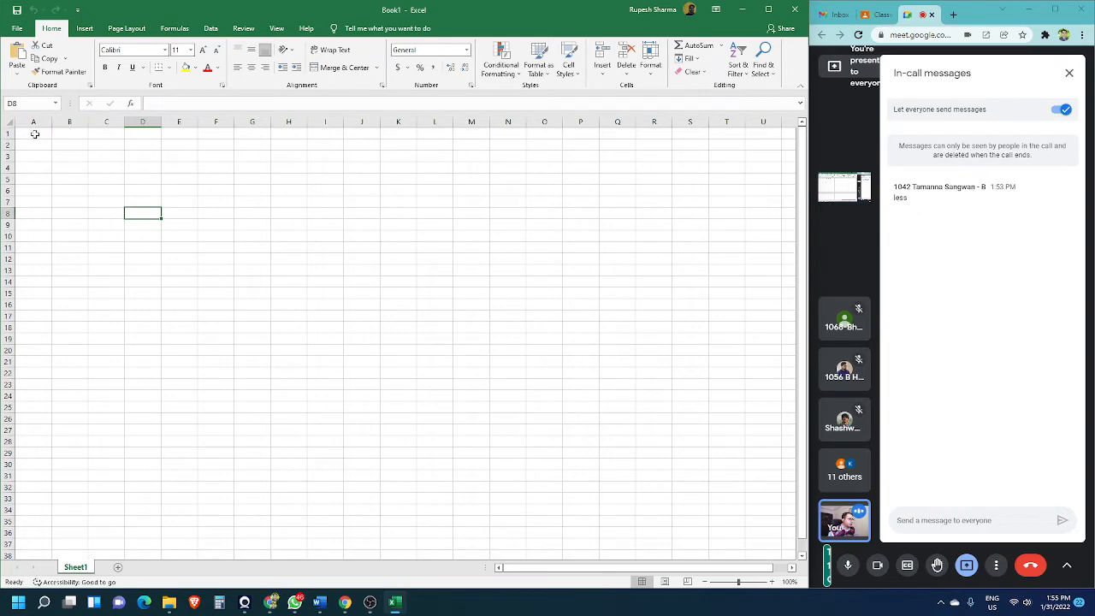
{"action": "left_click_drag", "start_coordinate": [34, 134], "coordinate": [389, 336]}
{"action": "left_click", "coordinate": [277, 28]}
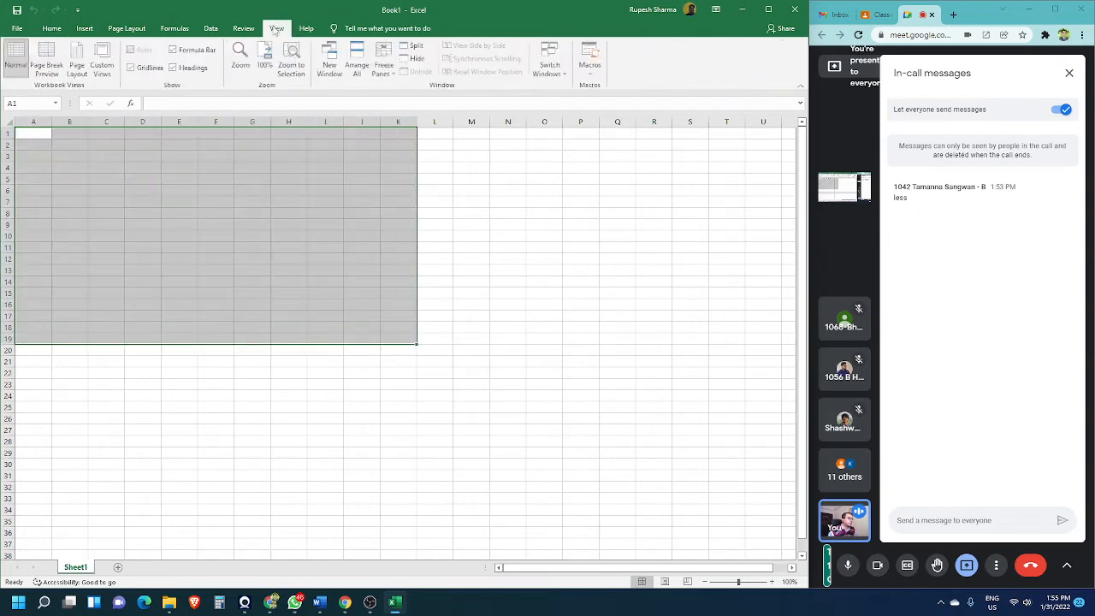
{"action": "left_click", "coordinate": [292, 64]}
{"action": "left_click", "coordinate": [250, 231]}
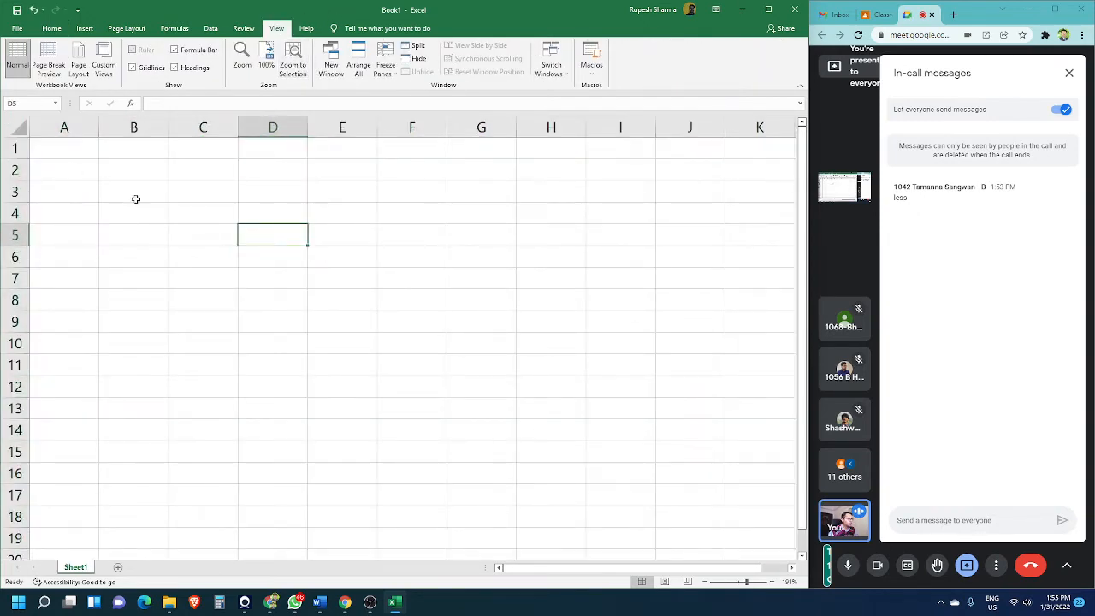
{"action": "left_click", "coordinate": [83, 150]}
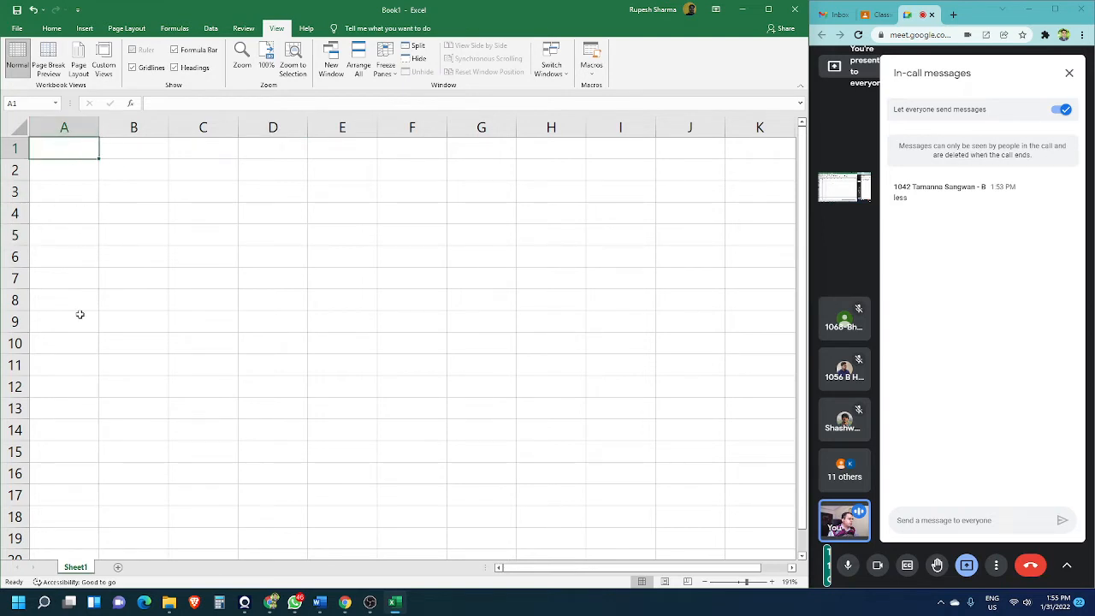
- Select the range B1:C10 and single cells such as B5, B3, F5 and A1 to examine how columns and rows address cells
{"action": "left_click_drag", "start_coordinate": [68, 174], "coordinate": [71, 349]}
{"action": "left_click_drag", "start_coordinate": [147, 154], "coordinate": [172, 342]}
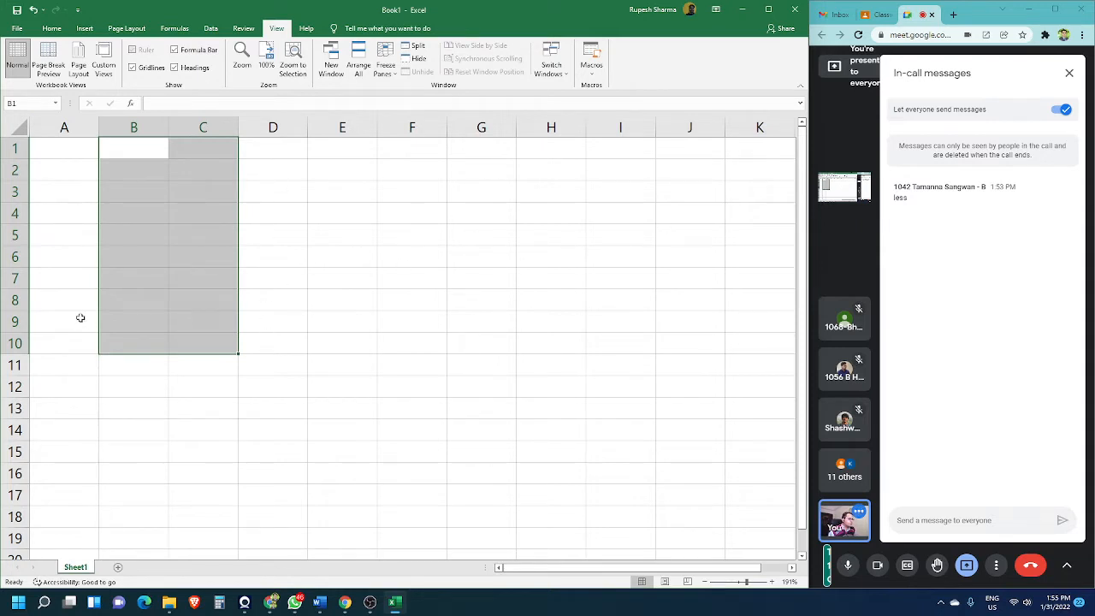
{"action": "left_click", "coordinate": [126, 228]}
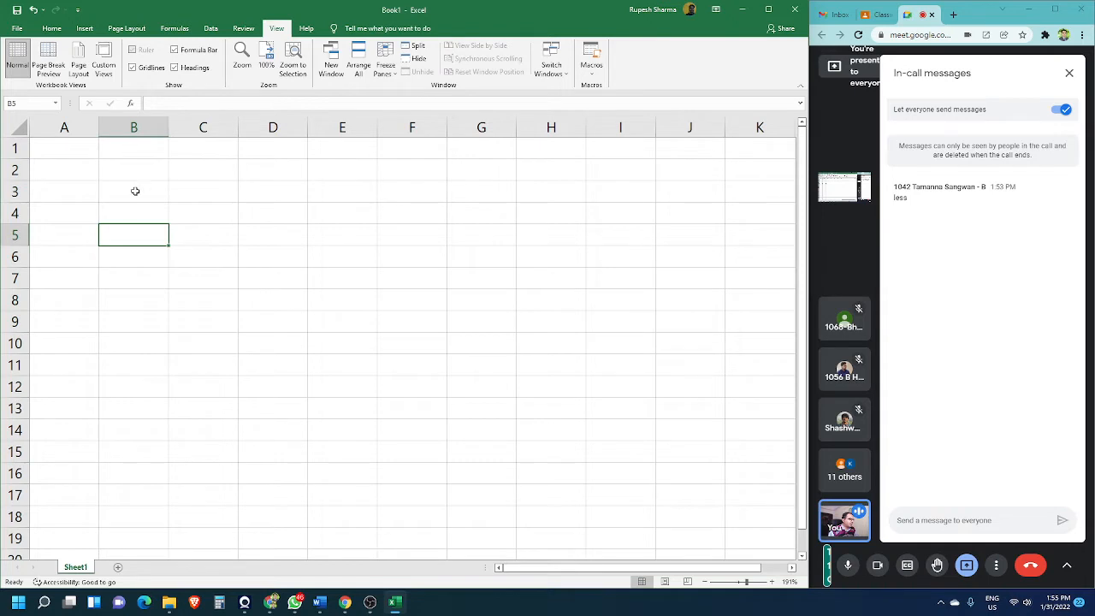
{"action": "left_click", "coordinate": [135, 191]}
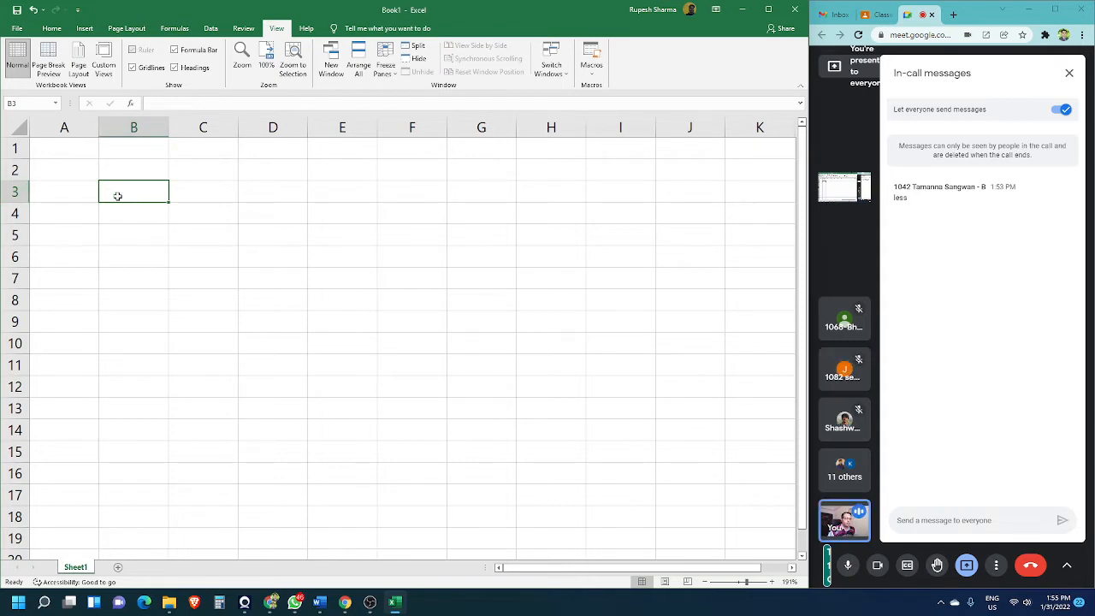
{"action": "left_click", "coordinate": [417, 237]}
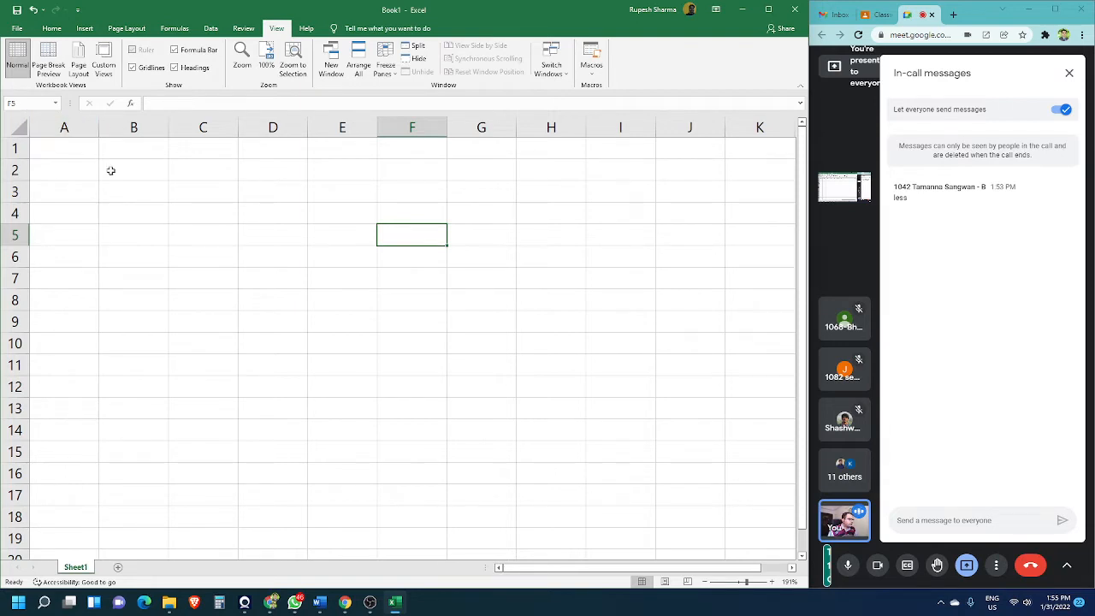
{"action": "left_click", "coordinate": [173, 166]}
{"action": "left_click", "coordinate": [124, 163]}
{"action": "left_click", "coordinate": [61, 149]}
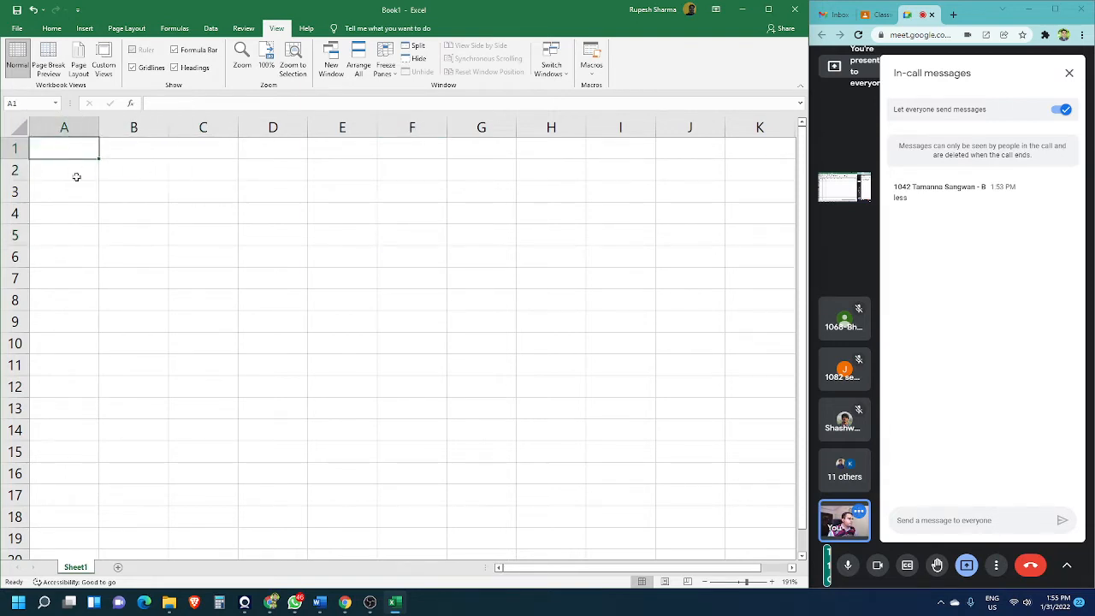
- Select the ranges B2:E9 and B2:E7 and the single cells B2 and B5 to compare their references in the Name Box
{"action": "left_click", "coordinate": [210, 263]}
{"action": "left_click_drag", "start_coordinate": [126, 169], "coordinate": [355, 313]}
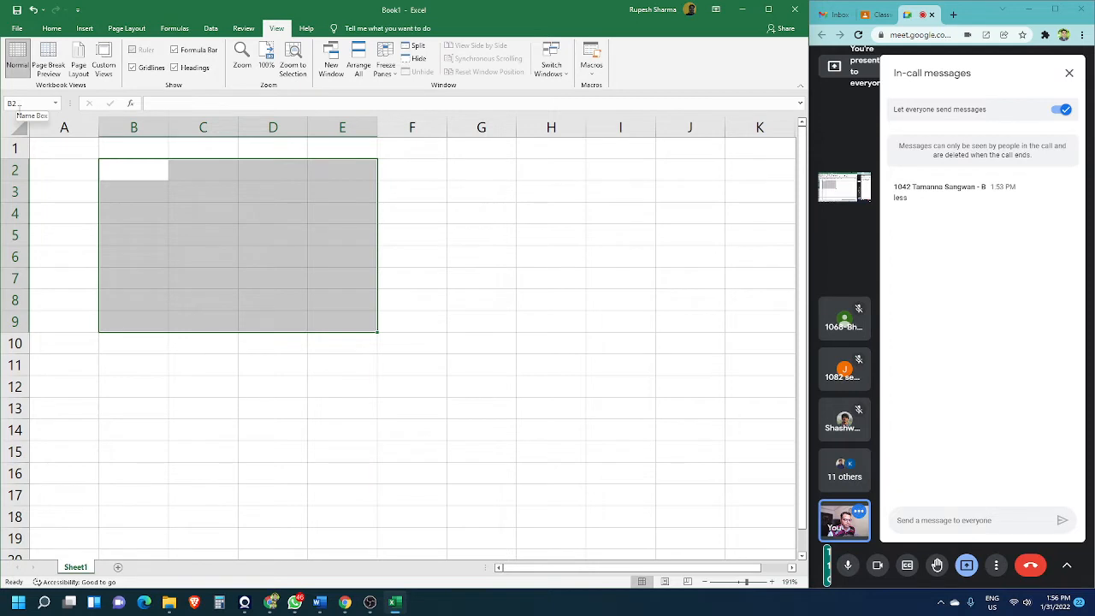
{"action": "left_click", "coordinate": [147, 234]}
{"action": "left_click", "coordinate": [137, 174]}
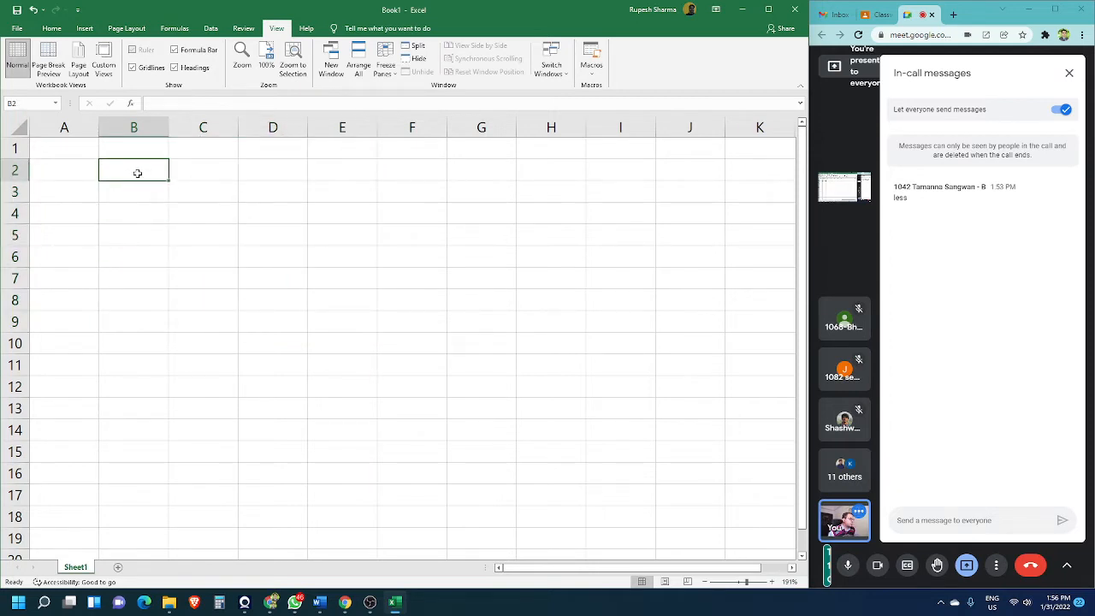
{"action": "left_click", "coordinate": [156, 227]}
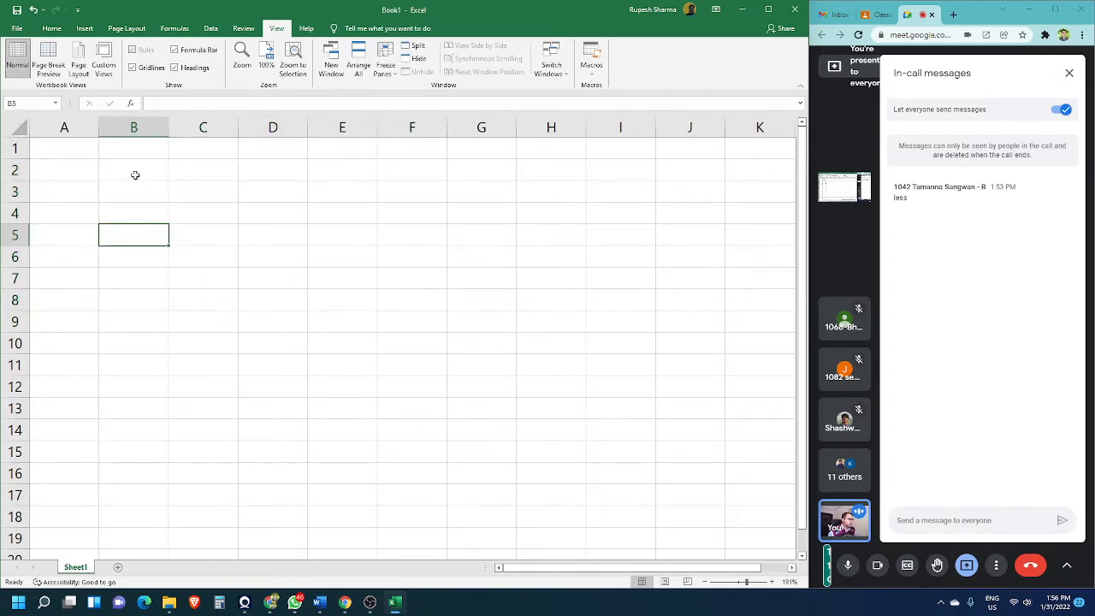
{"action": "left_click_drag", "start_coordinate": [135, 174], "coordinate": [331, 276]}
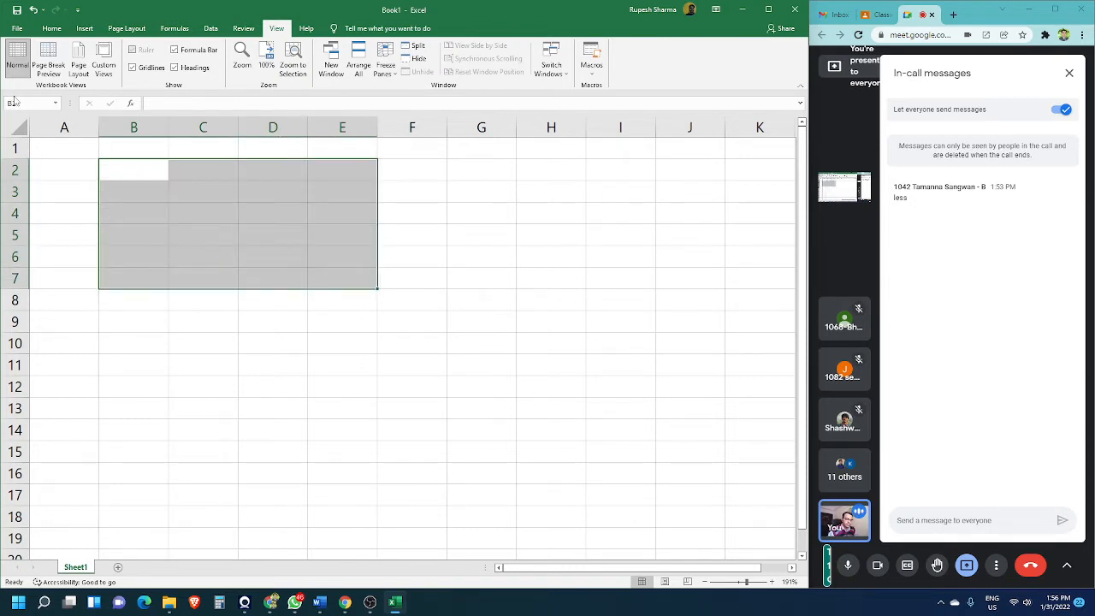
- Enter the person's first name in cell B7 through the formula bar
{"action": "left_click", "coordinate": [139, 278]}
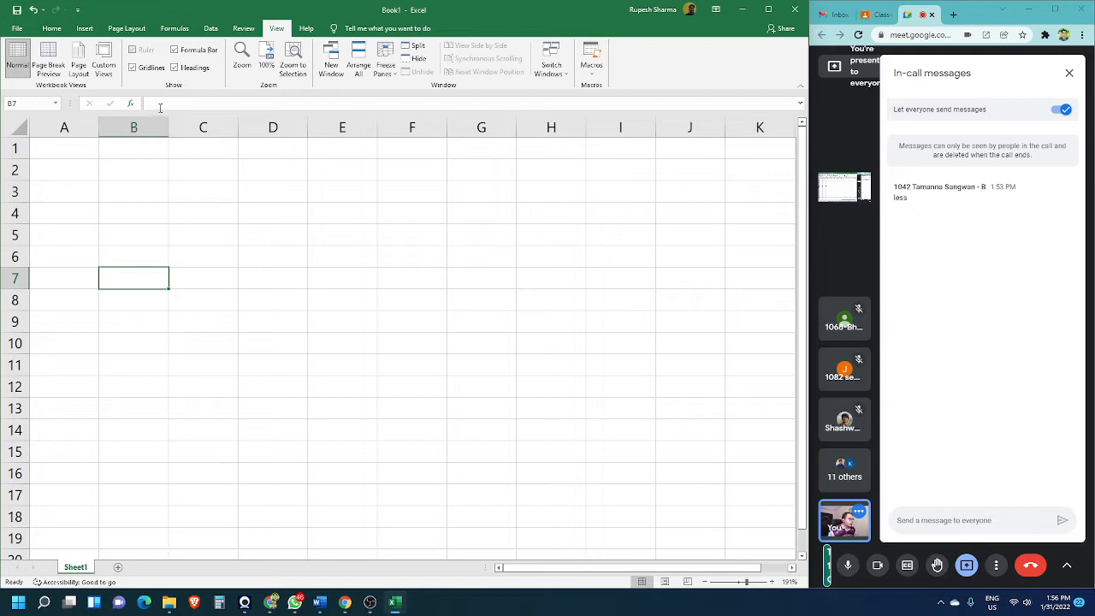
{"action": "left_click", "coordinate": [171, 105]}
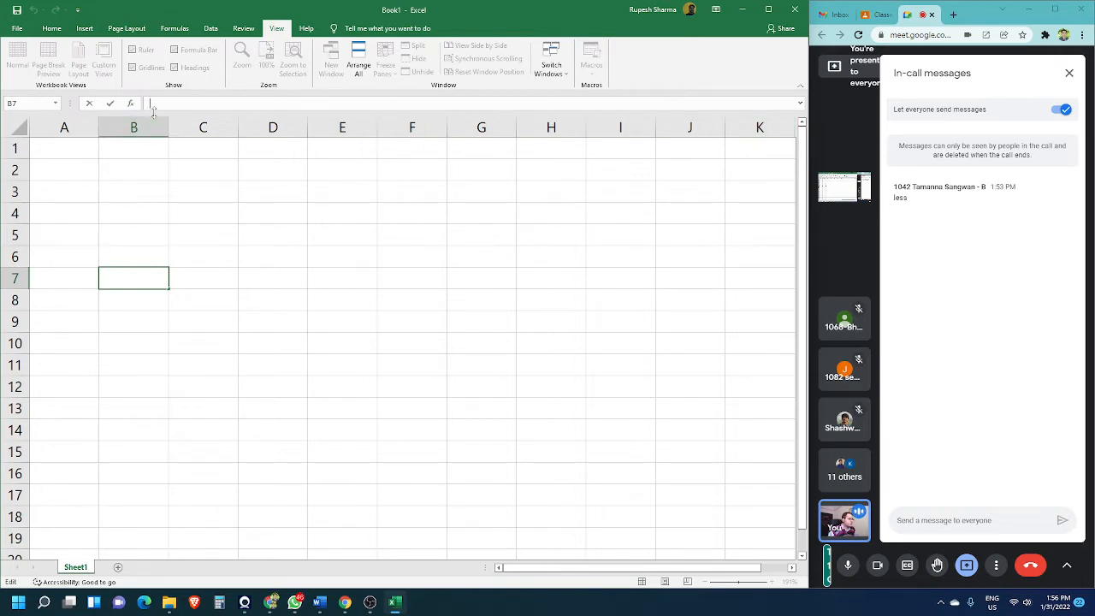
{"action": "type", "text": "Rupesh"}
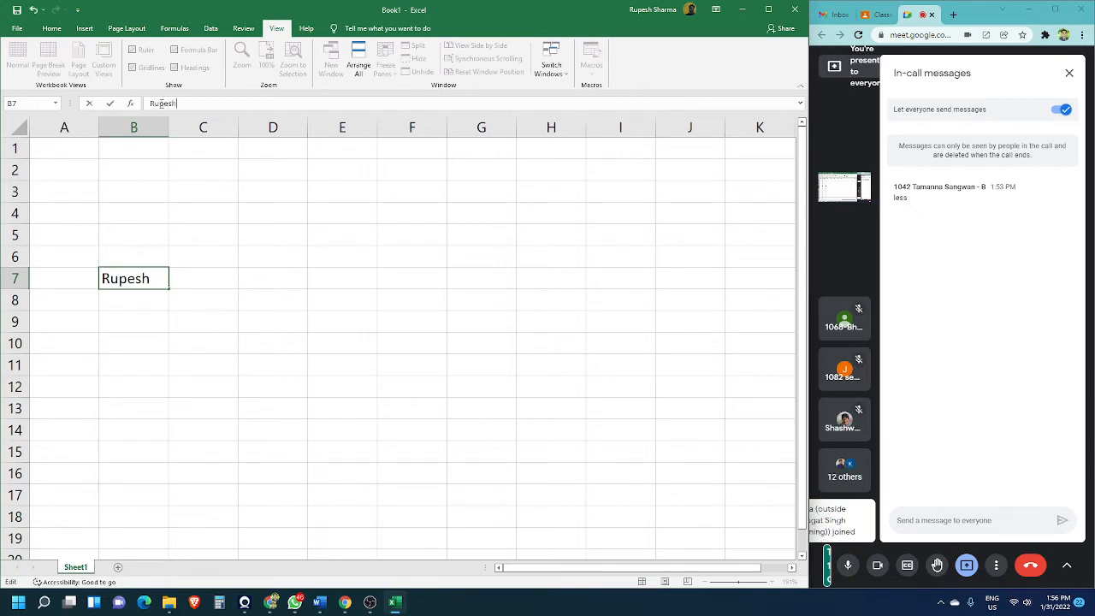
{"action": "key", "text": "Tab"}
{"action": "key", "text": "Return"}
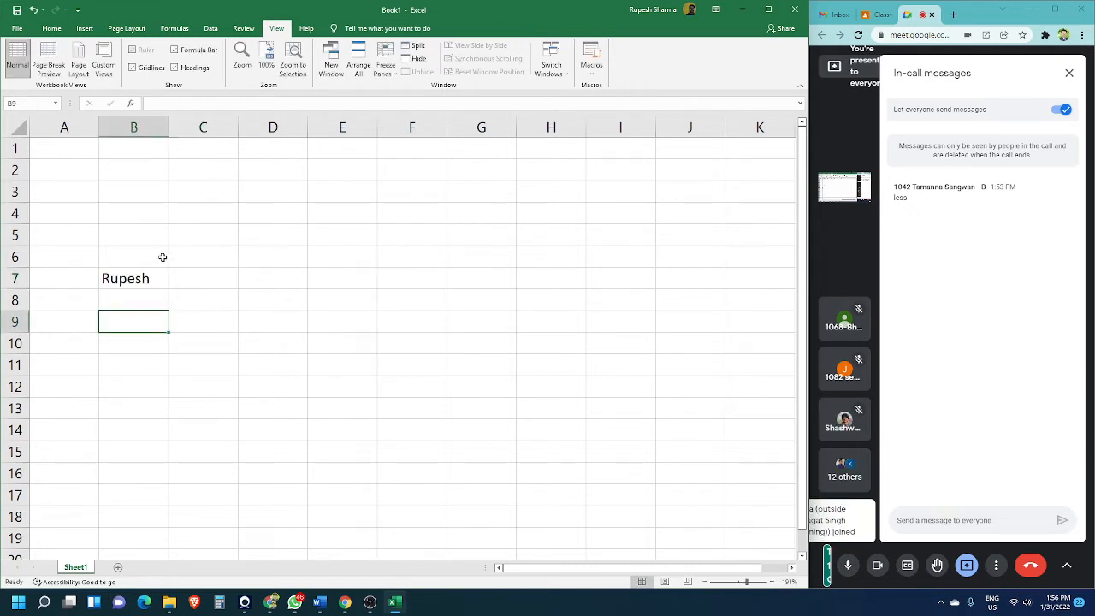
- Compare the formula bar content of cell B7 with that of the empty cell C3
{"action": "left_click", "coordinate": [145, 282]}
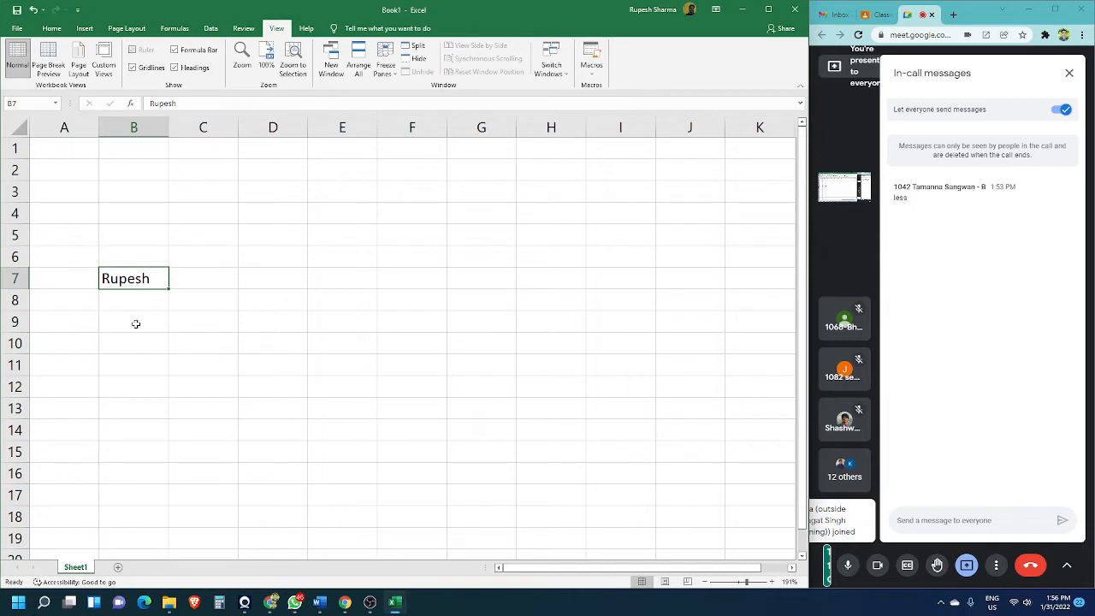
{"action": "left_click", "coordinate": [205, 196]}
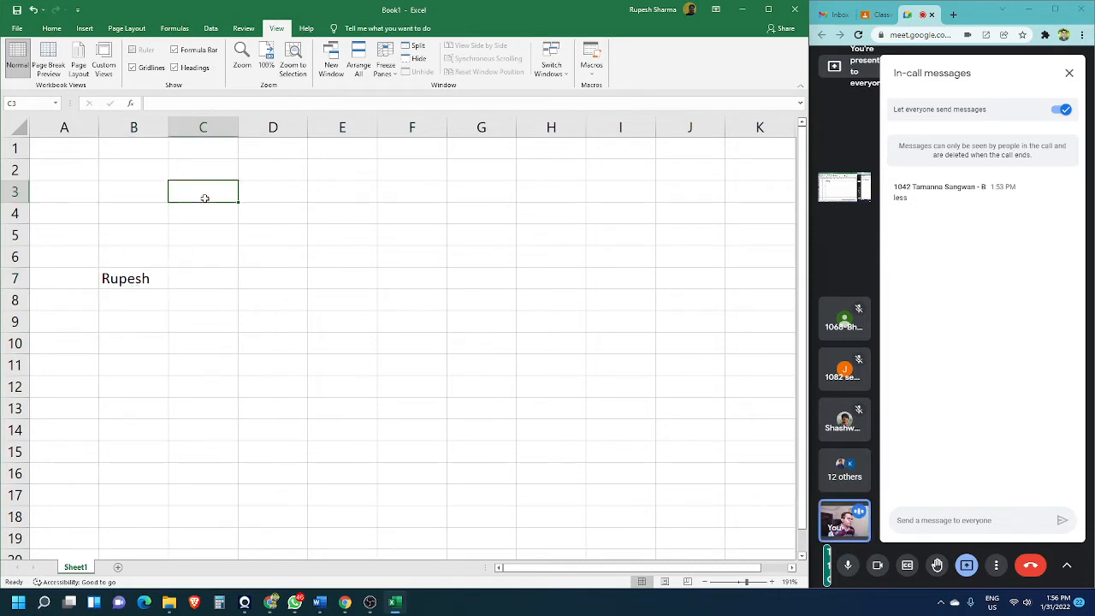
{"action": "left_click_drag", "start_coordinate": [143, 261], "coordinate": [145, 279]}
{"action": "left_click", "coordinate": [146, 279]}
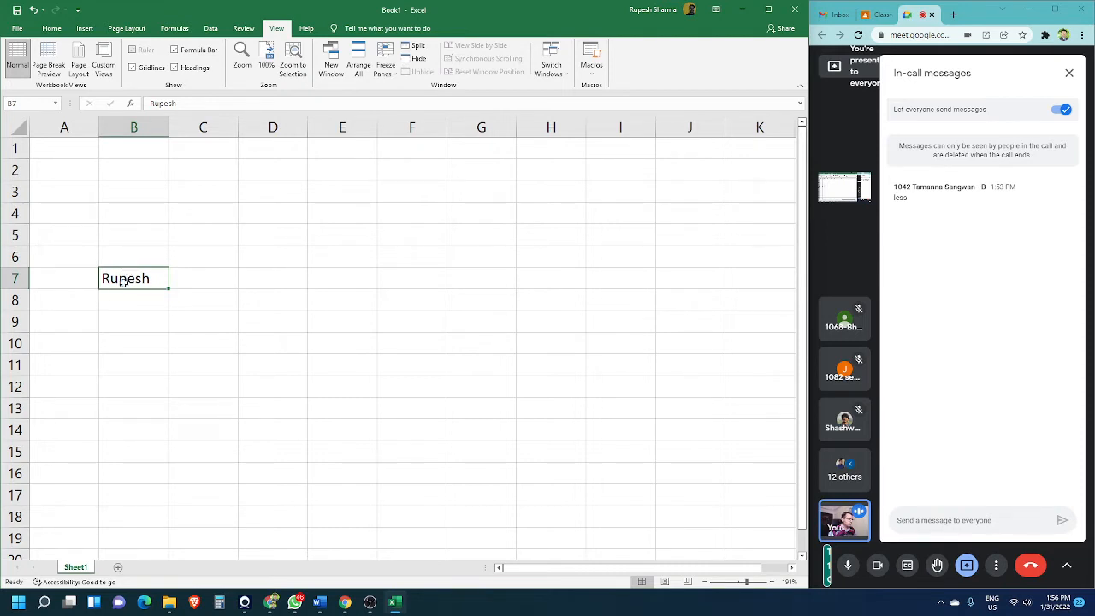
{"action": "left_click", "coordinate": [192, 102]}
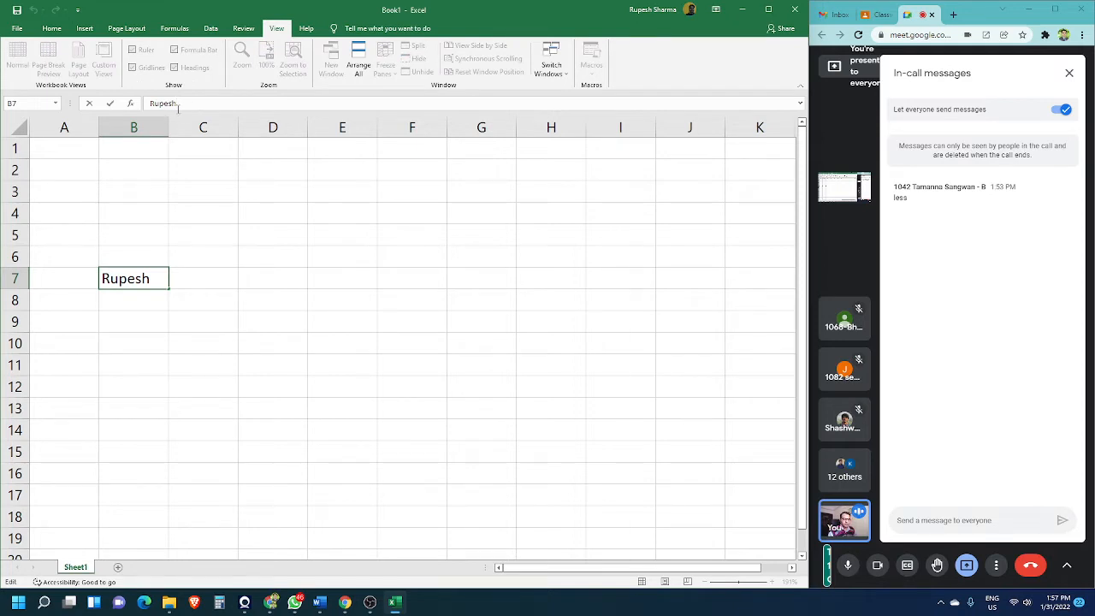
{"action": "left_click", "coordinate": [248, 208]}
- Format the name in cell B7 as red, bold text
{"action": "left_click", "coordinate": [116, 275]}
{"action": "left_click", "coordinate": [53, 29]}
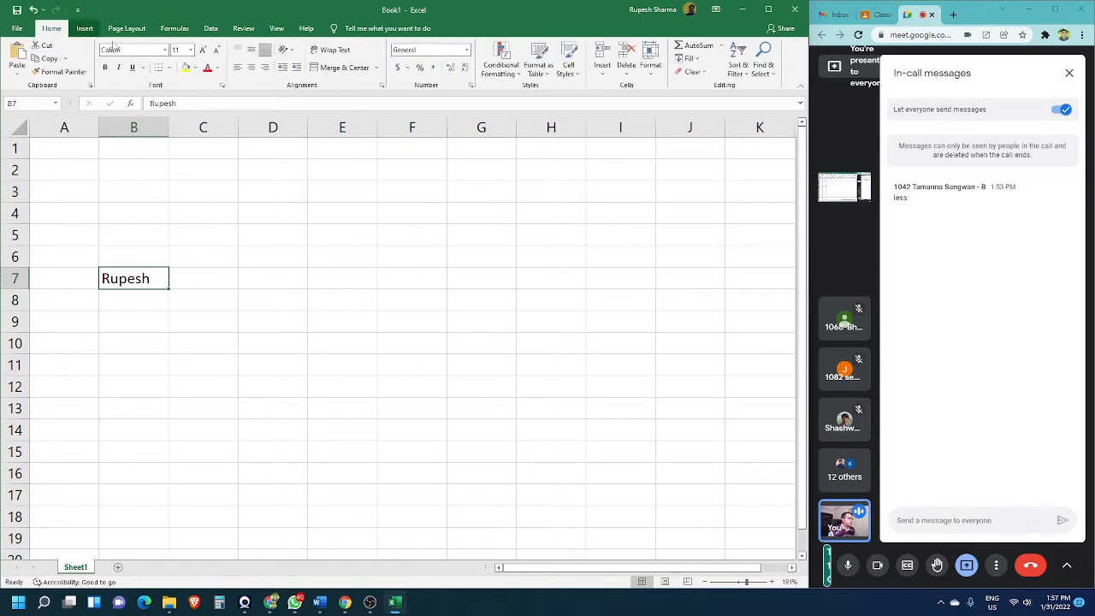
{"action": "left_click", "coordinate": [206, 67]}
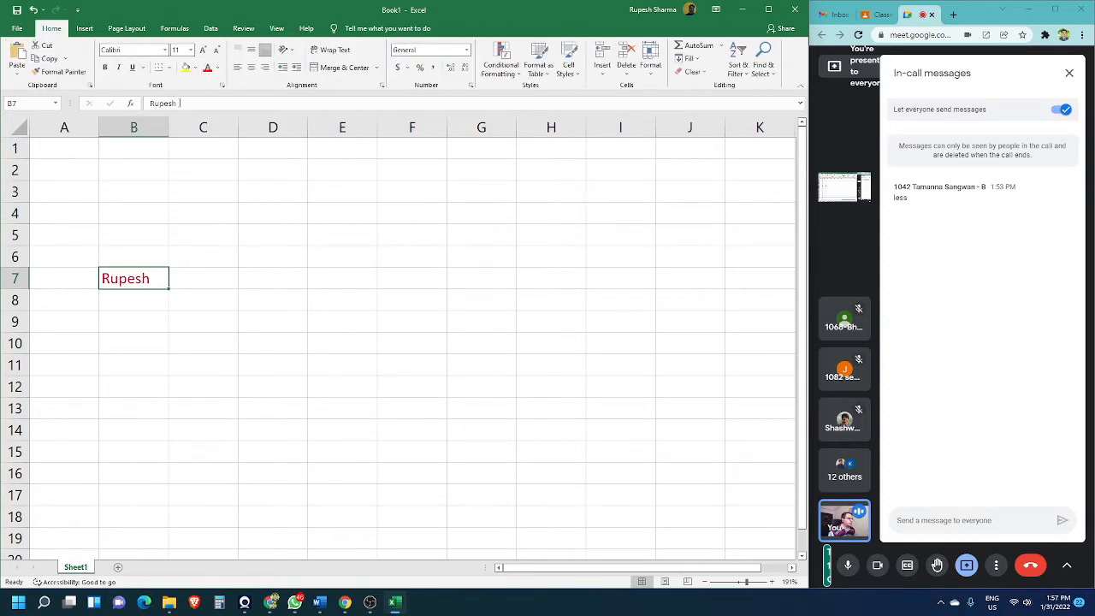
{"action": "left_click", "coordinate": [105, 68]}
{"action": "left_click", "coordinate": [259, 256]}
- Examine how the formatted name in B7 appears in the formula bar, compared with empty cells such as B5, B1 and B6
{"action": "left_click", "coordinate": [142, 279]}
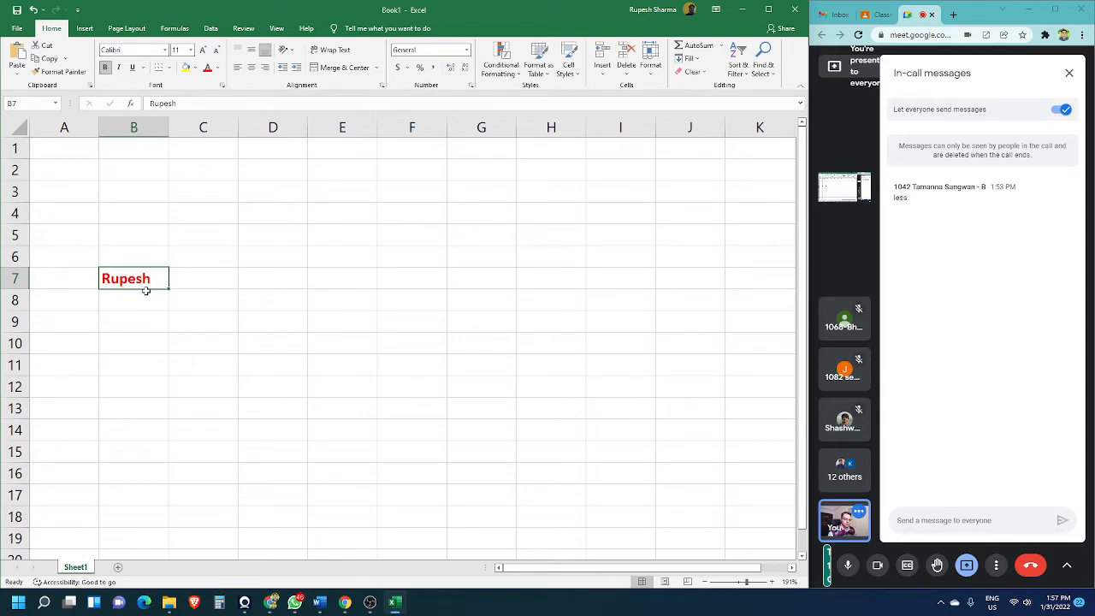
{"action": "left_click_drag", "start_coordinate": [207, 107], "coordinate": [148, 106]}
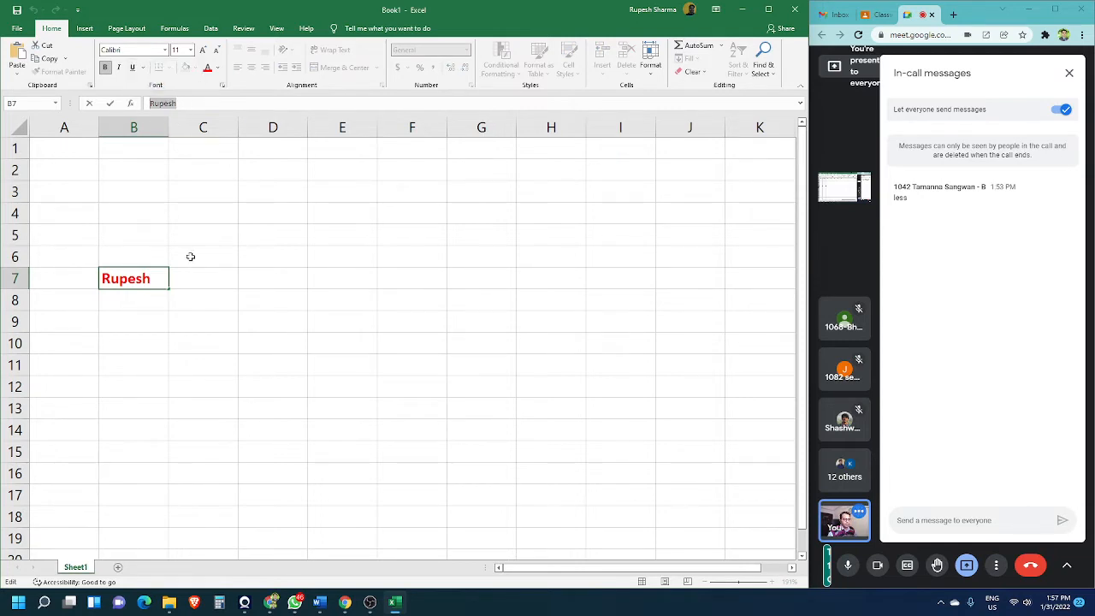
{"action": "left_click", "coordinate": [180, 225]}
{"action": "left_click", "coordinate": [130, 239]}
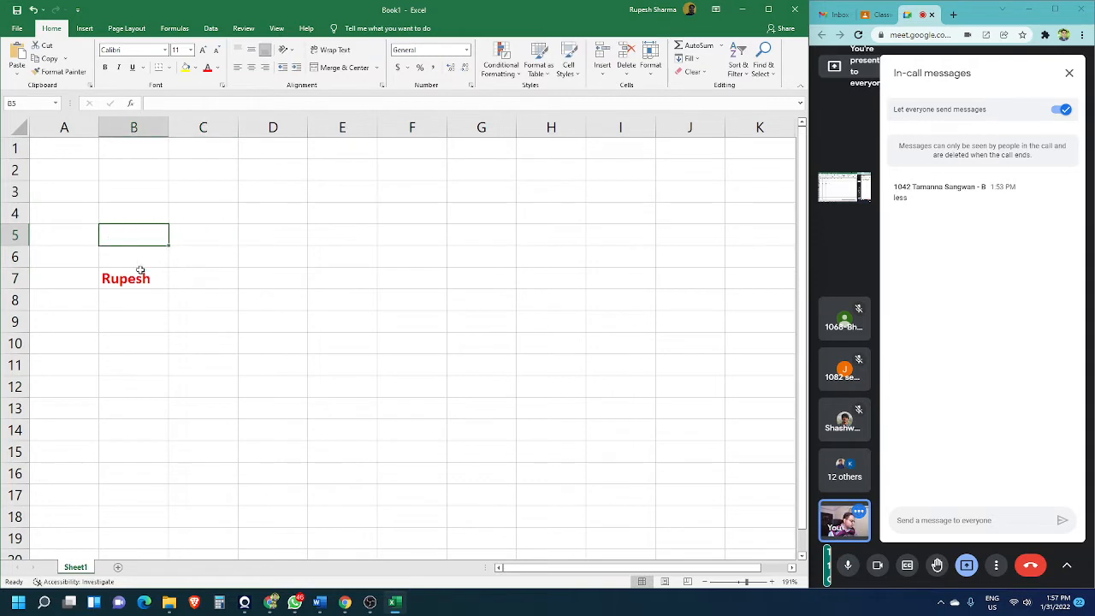
{"action": "left_click", "coordinate": [119, 344]}
{"action": "left_click", "coordinate": [94, 227]}
{"action": "left_click", "coordinate": [108, 157]}
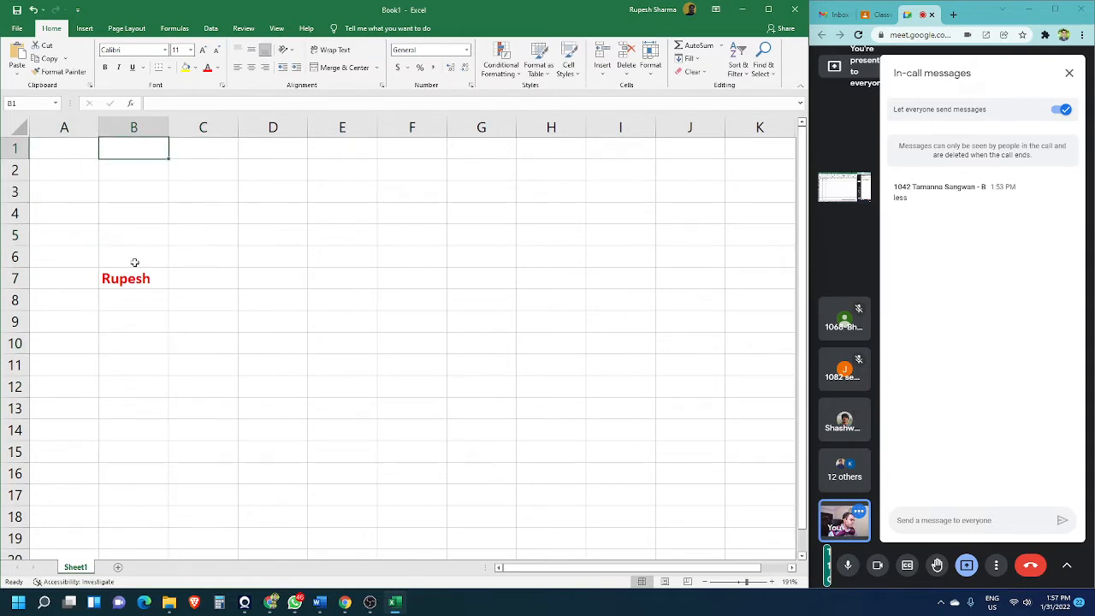
{"action": "left_click", "coordinate": [130, 257]}
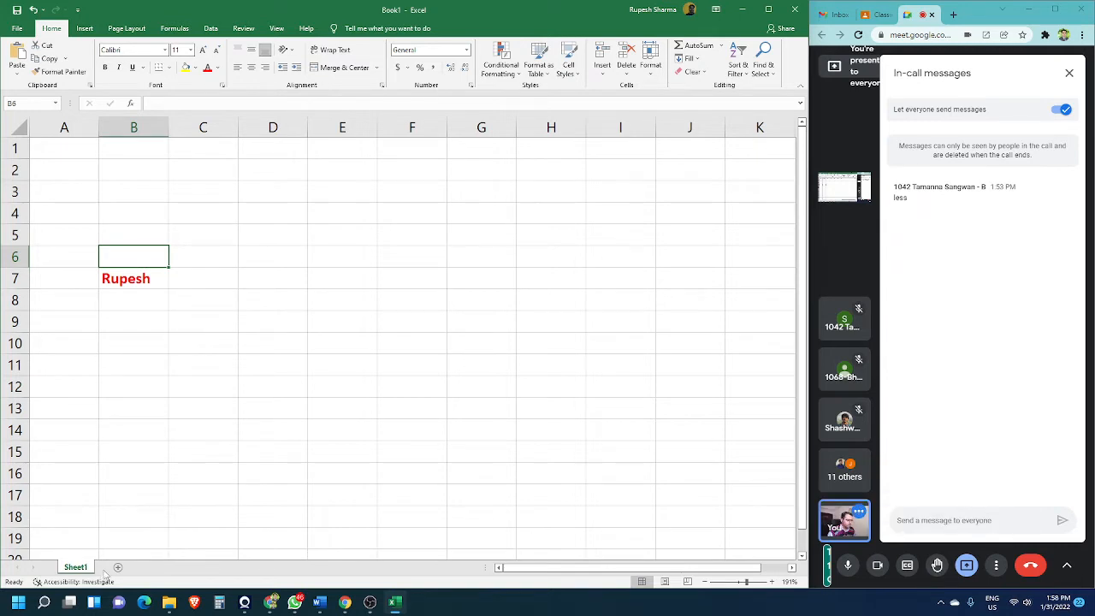
- Add three new worksheets to the workbook, selecting cell D12 on Sheet2 and G24 on Sheet4
{"action": "left_click", "coordinate": [118, 569]}
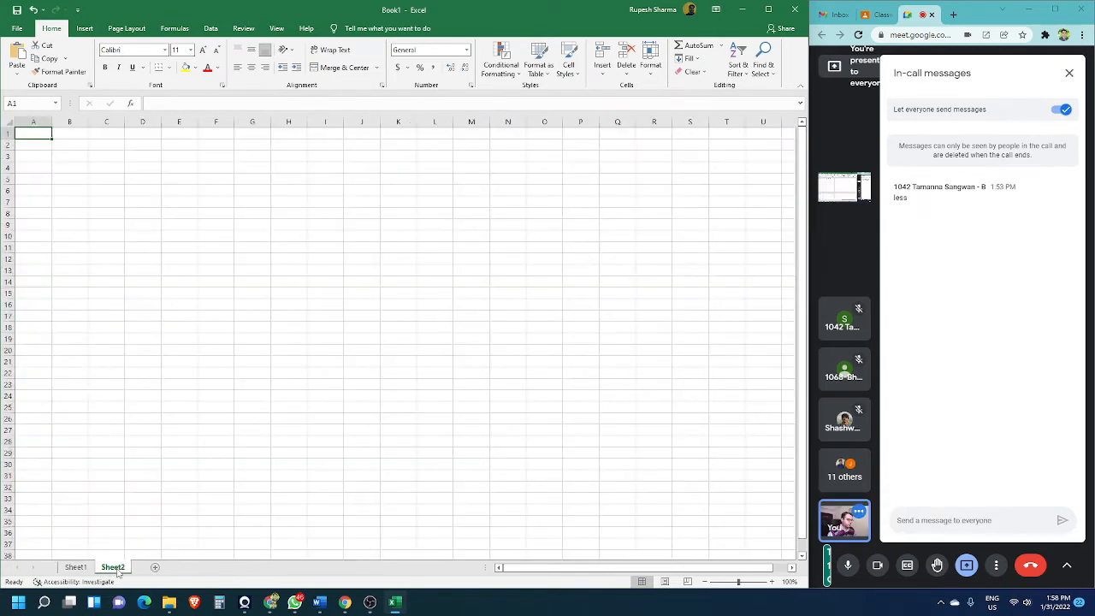
{"action": "left_click", "coordinate": [142, 259]}
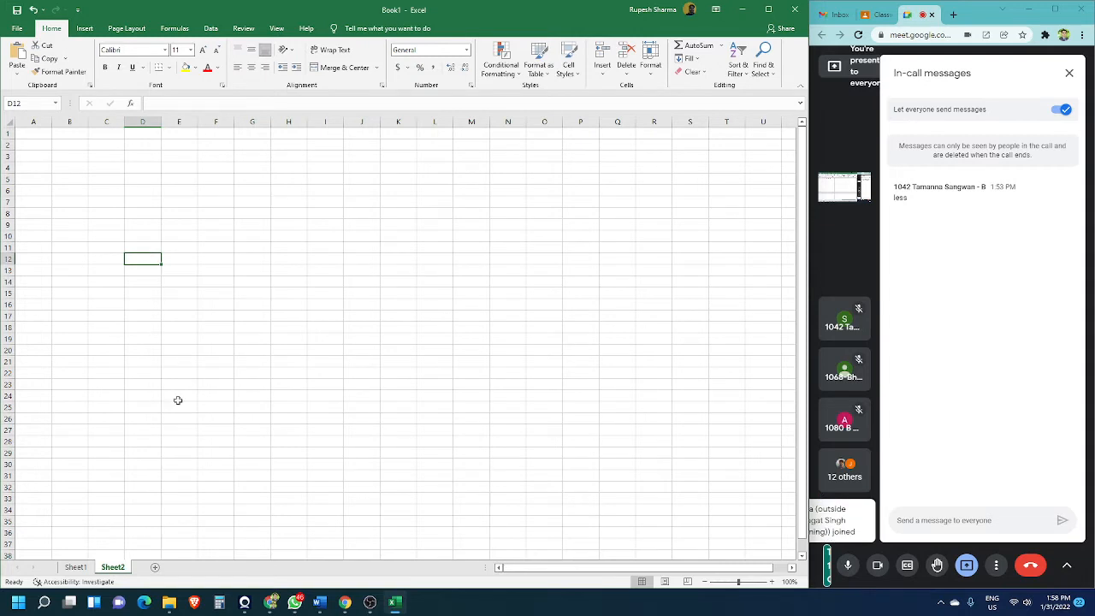
{"action": "left_click", "coordinate": [155, 568]}
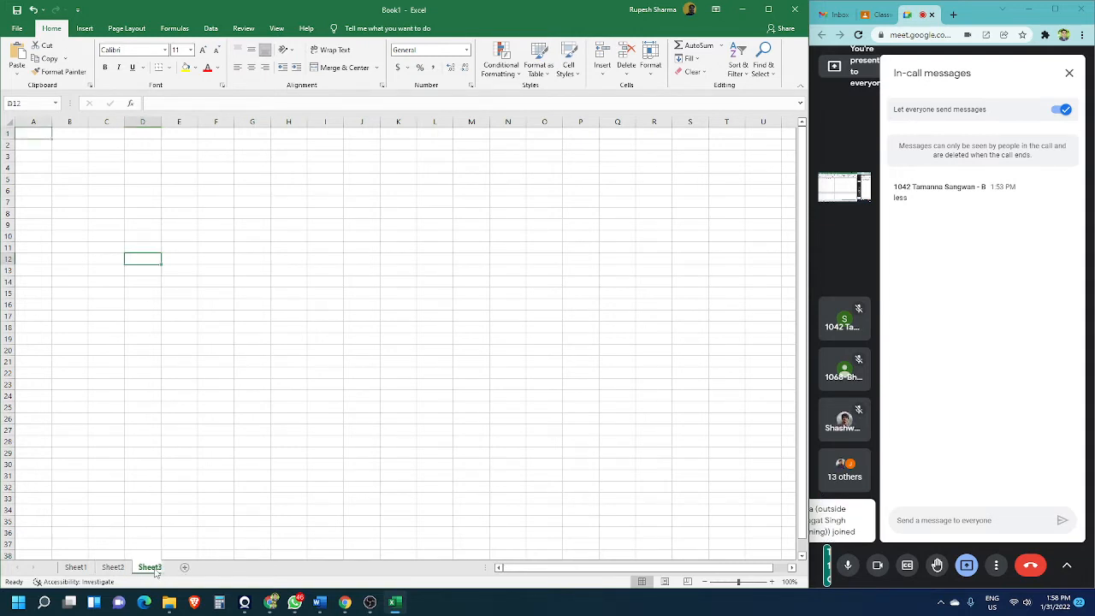
{"action": "left_click", "coordinate": [185, 568]}
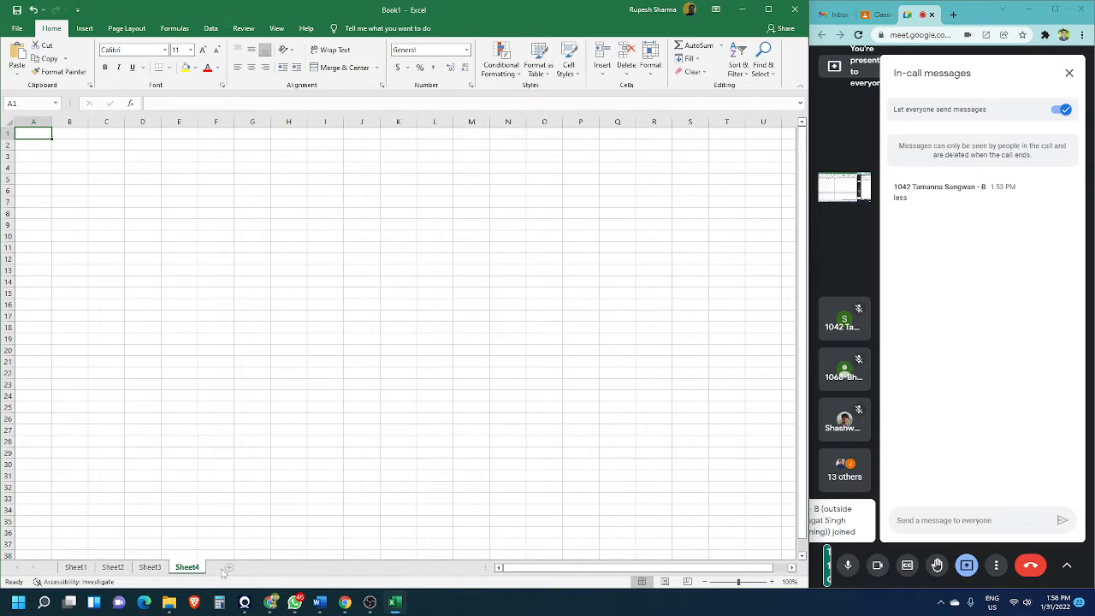
{"action": "left_click", "coordinate": [249, 397]}
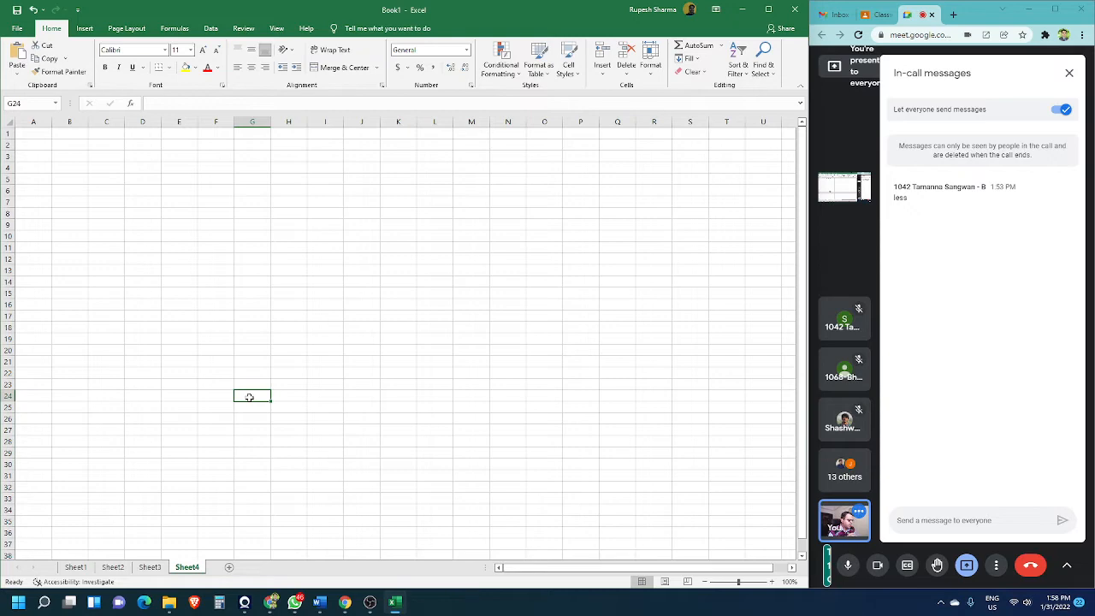
- Switch between Sheet1 and Sheet2, and rename Sheet1 with the person's first name
{"action": "left_click", "coordinate": [75, 568]}
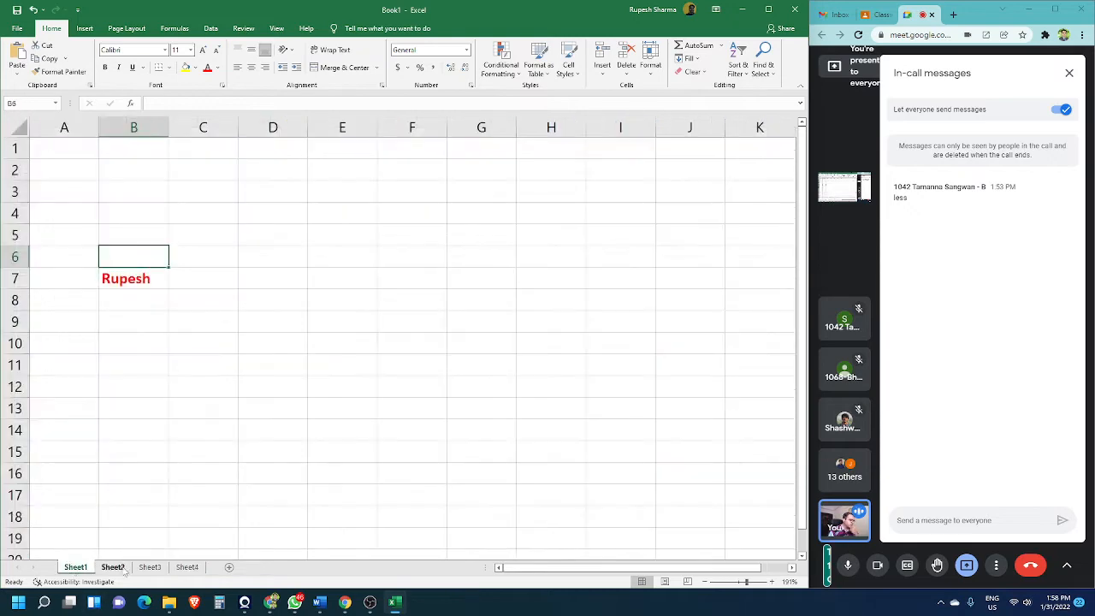
{"action": "left_click", "coordinate": [114, 569]}
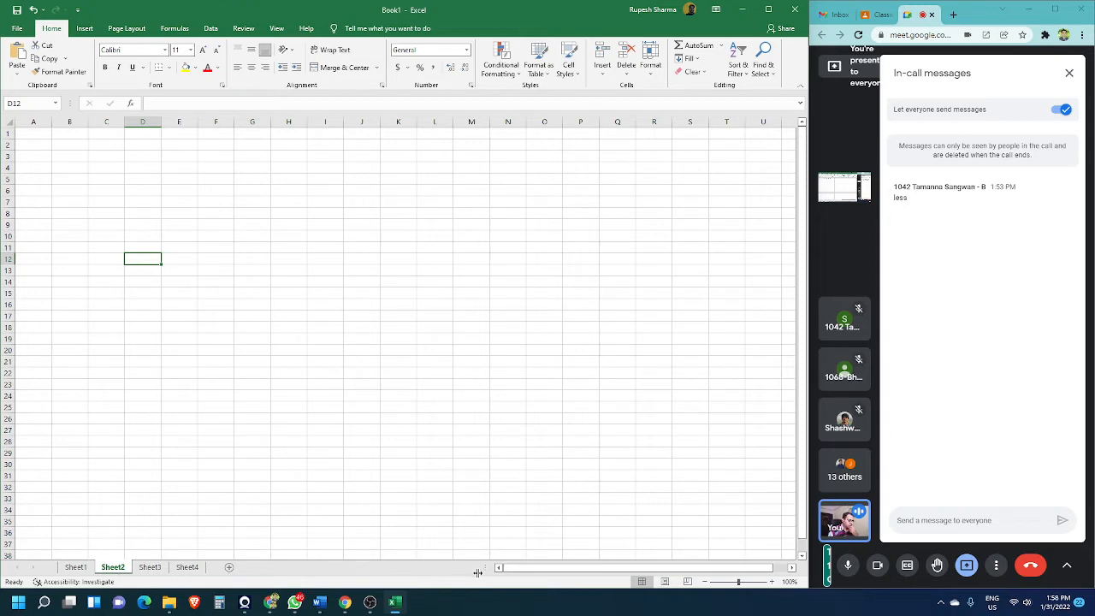
{"action": "left_click", "coordinate": [75, 568]}
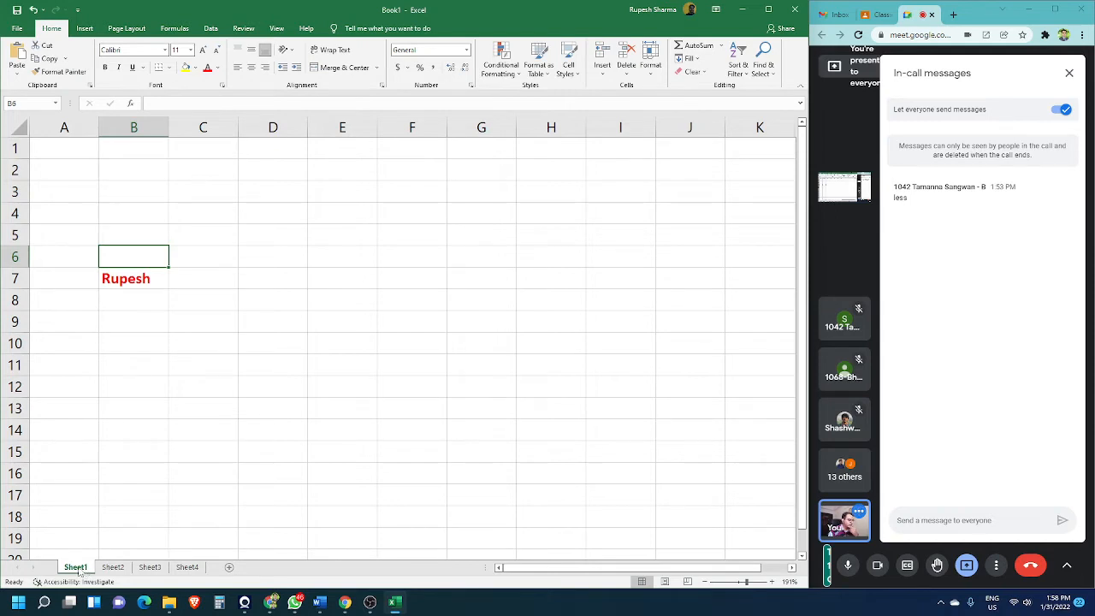
{"action": "double_click", "coordinate": [78, 570]}
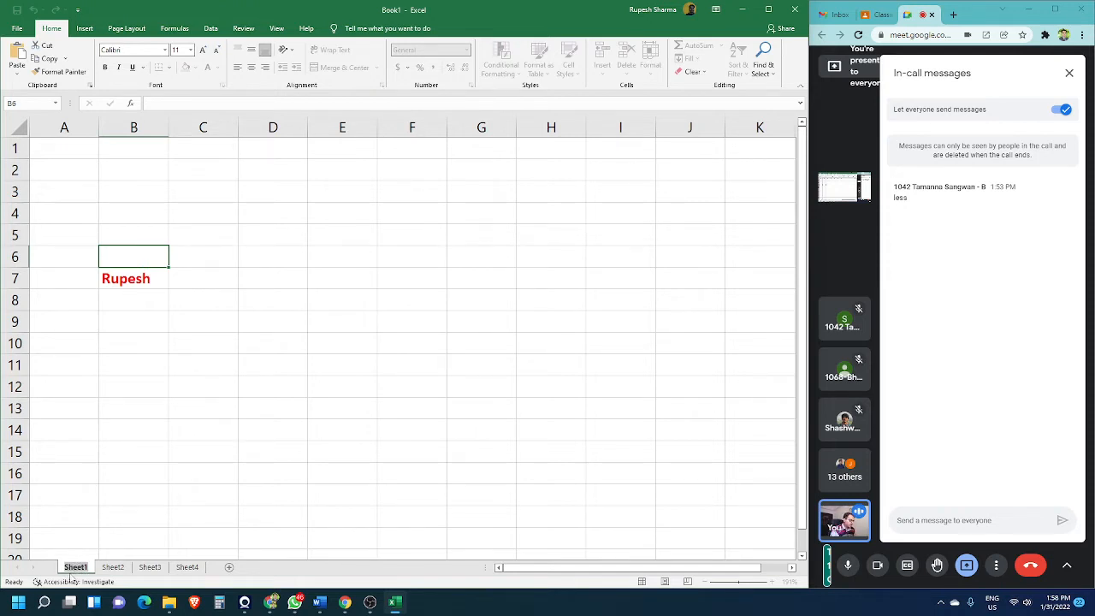
{"action": "type", "text": "Rupesh"}
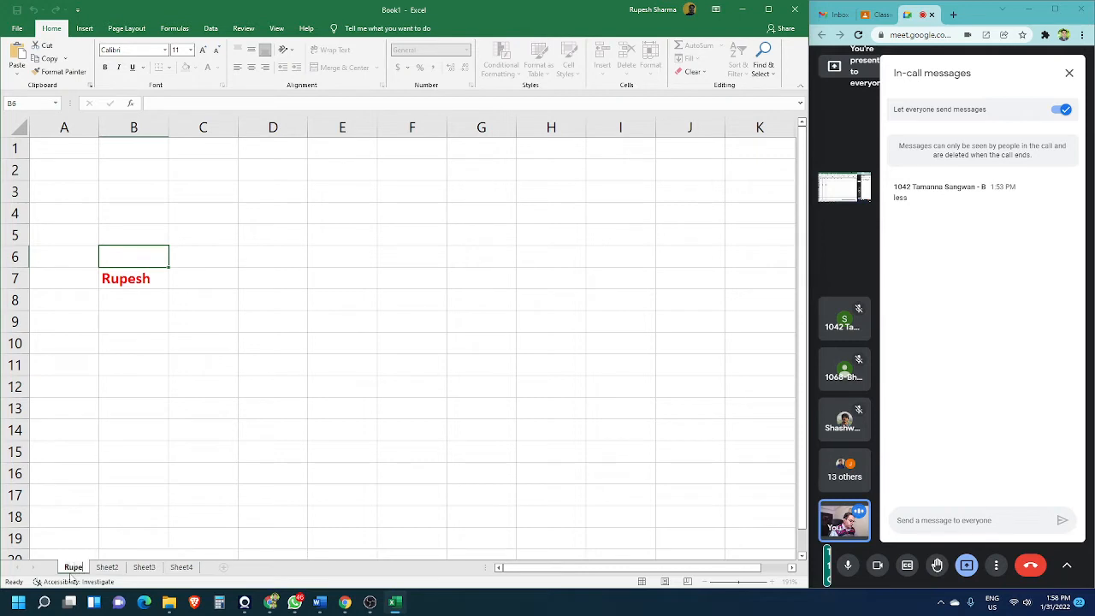
- Rename Sheet2 as Introduction, and select cell E30 on it
{"action": "left_click", "coordinate": [115, 568]}
{"action": "double_click", "coordinate": [115, 568]}
{"action": "type", "text": "In"}
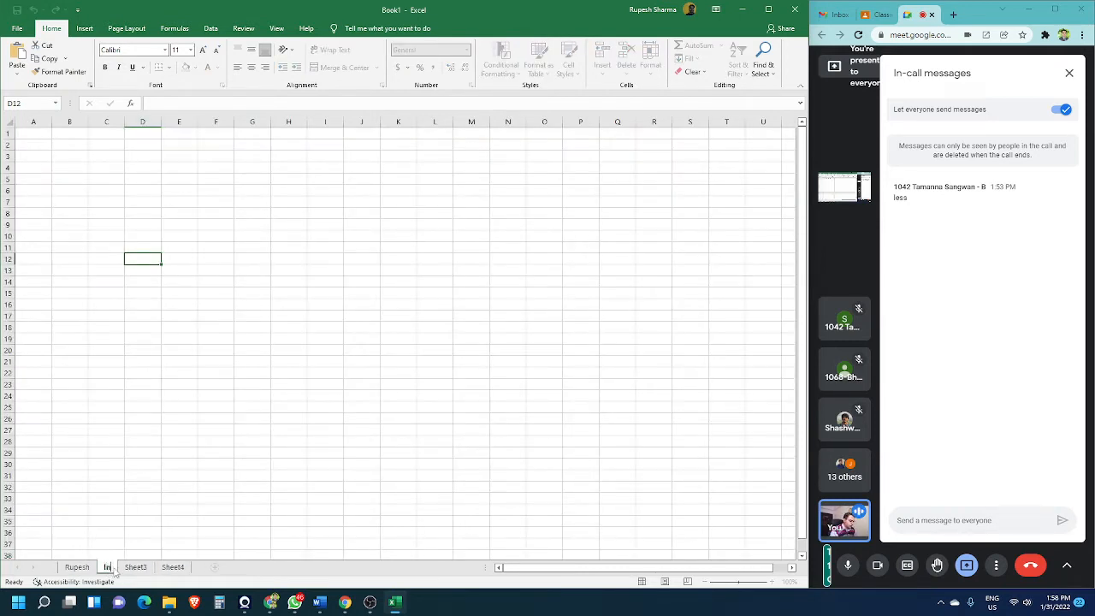
{"action": "type", "text": "troduction"}
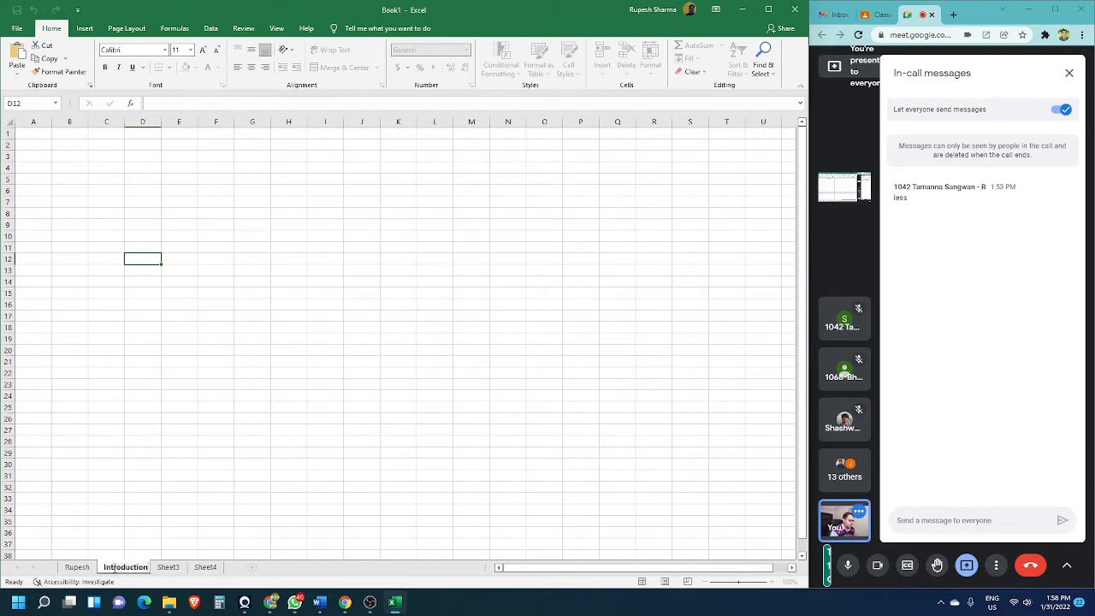
{"action": "key", "text": "Return"}
{"action": "left_click", "coordinate": [143, 336]}
{"action": "left_click", "coordinate": [193, 464]}
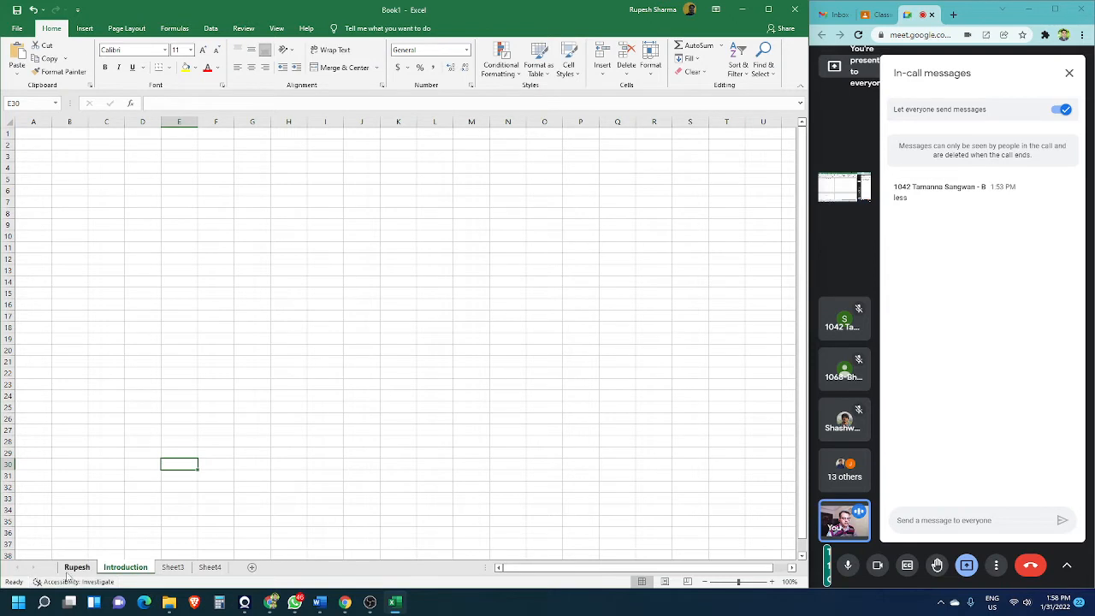
- Return to the first worksheet and examine the references and contents of cell B7 and the empty cells around it, plus the paste options
{"action": "left_click", "coordinate": [76, 567]}
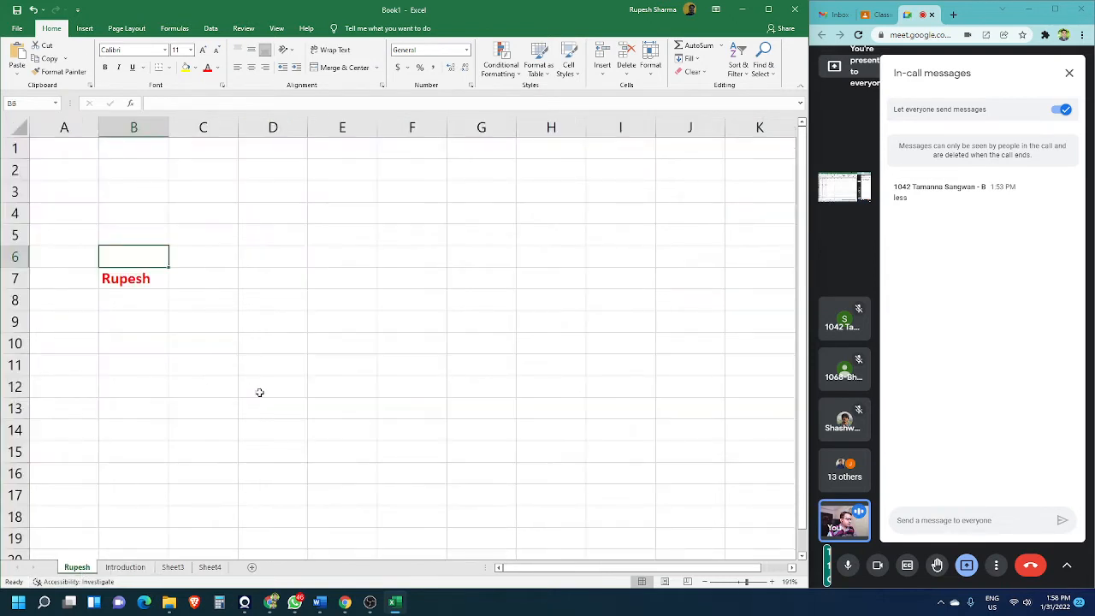
{"action": "left_click", "coordinate": [209, 290]}
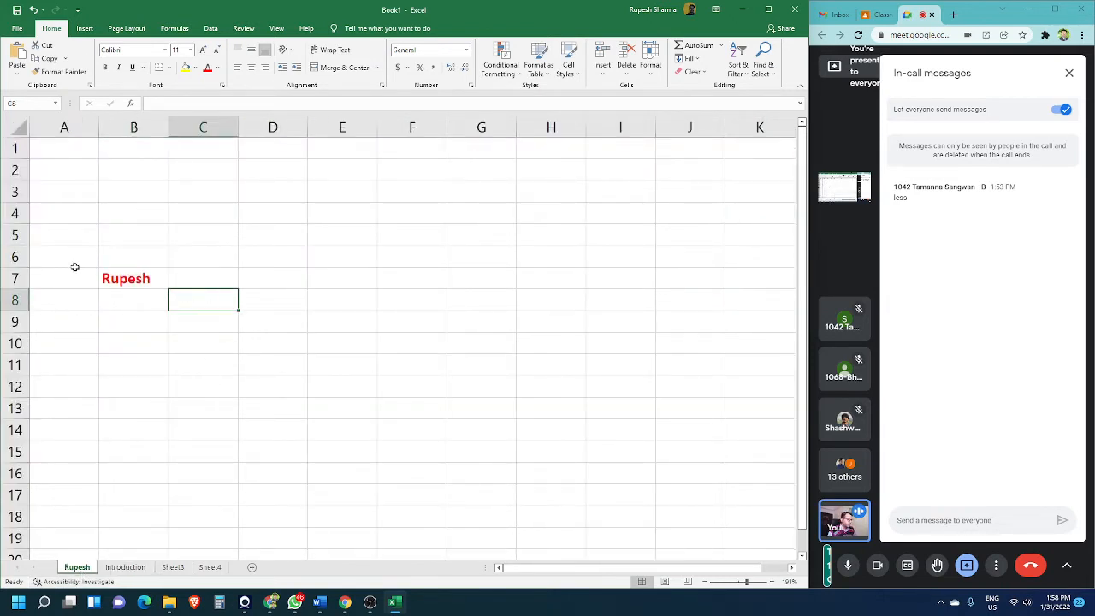
{"action": "left_click_drag", "start_coordinate": [68, 196], "coordinate": [231, 368]}
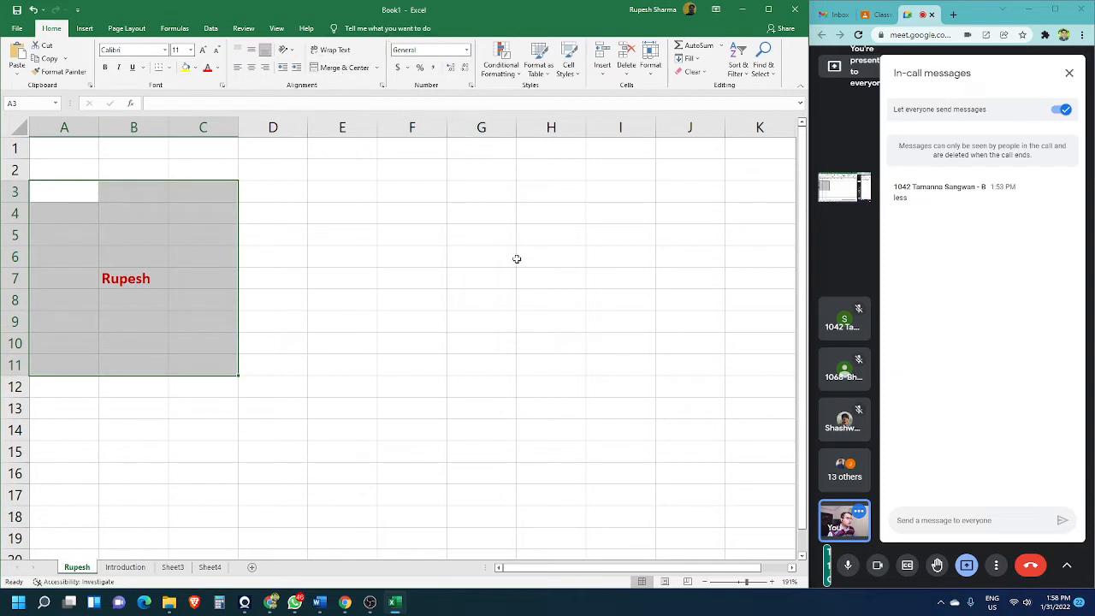
{"action": "left_click", "coordinate": [458, 257]}
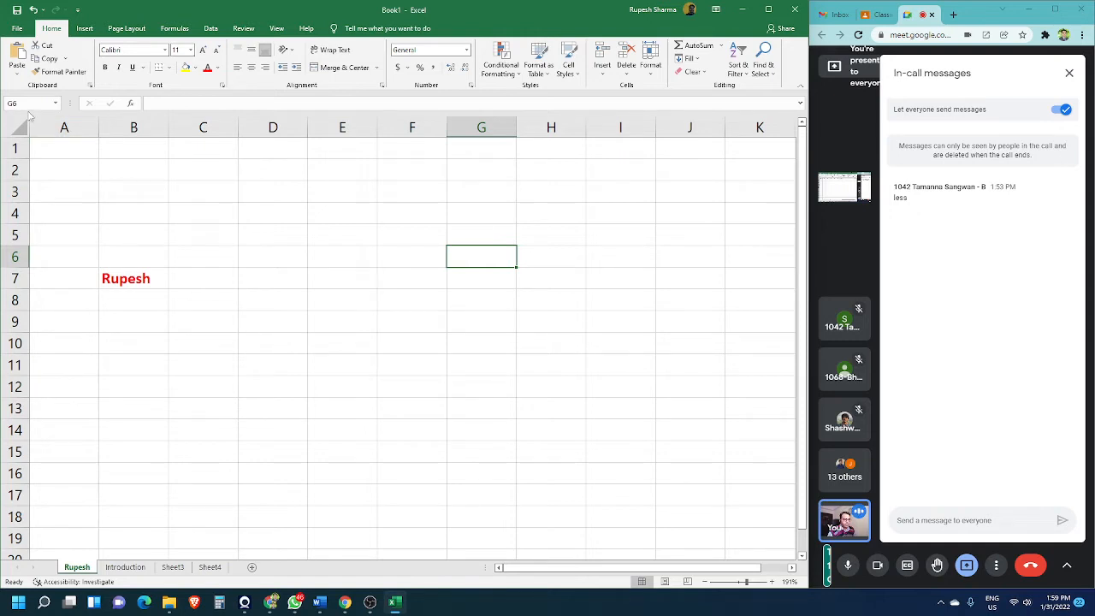
{"action": "left_click", "coordinate": [151, 306]}
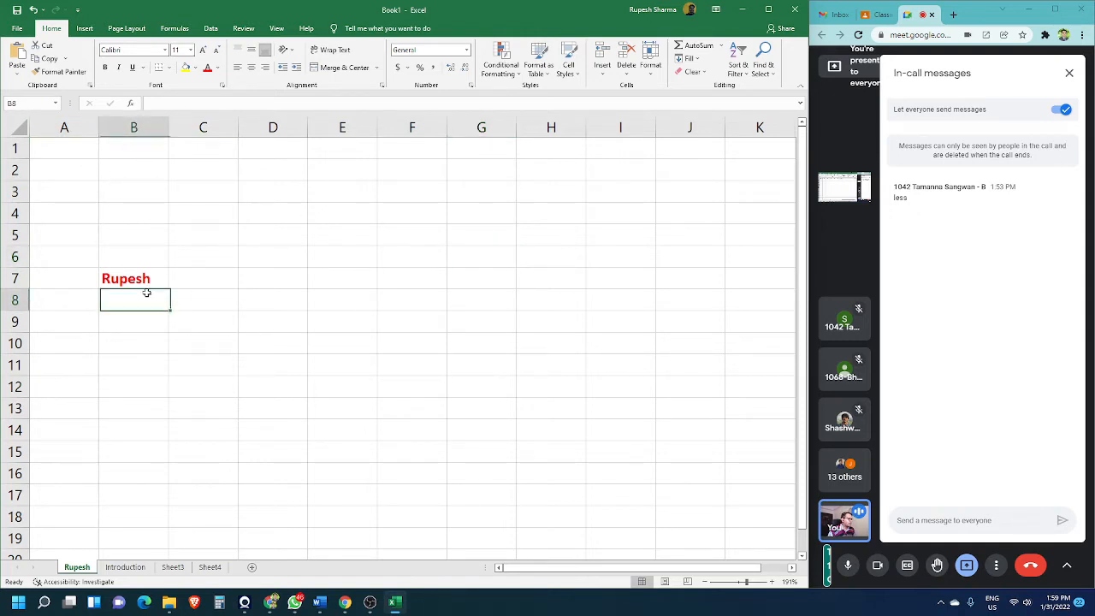
{"action": "left_click", "coordinate": [122, 278]}
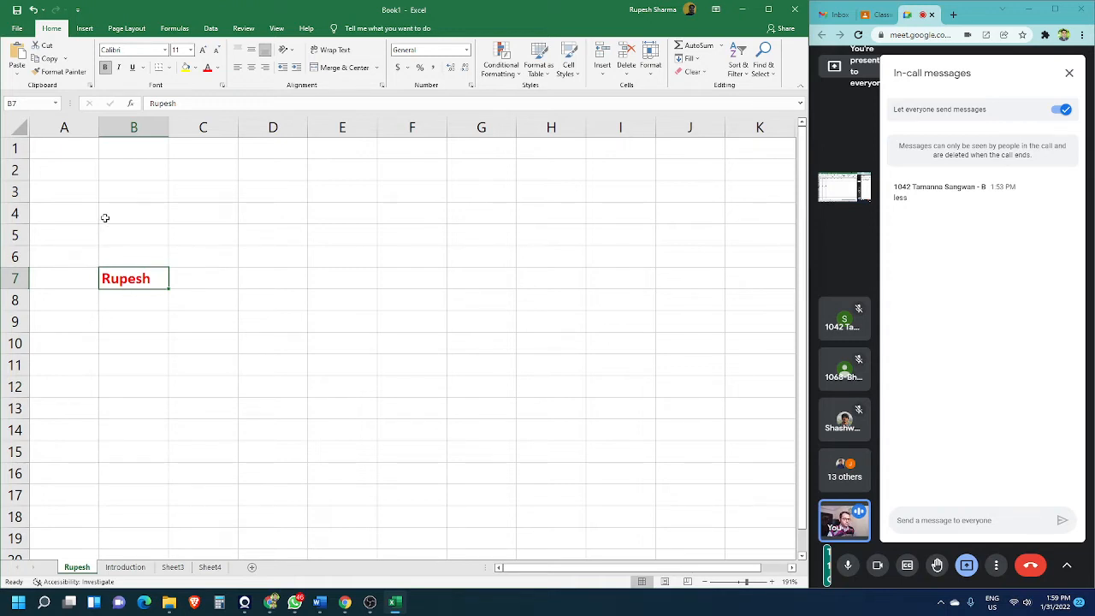
{"action": "left_click", "coordinate": [195, 316]}
{"action": "left_click", "coordinate": [135, 278]}
{"action": "left_click", "coordinate": [158, 365]}
{"action": "left_click", "coordinate": [150, 232]}
{"action": "left_click", "coordinate": [129, 171]}
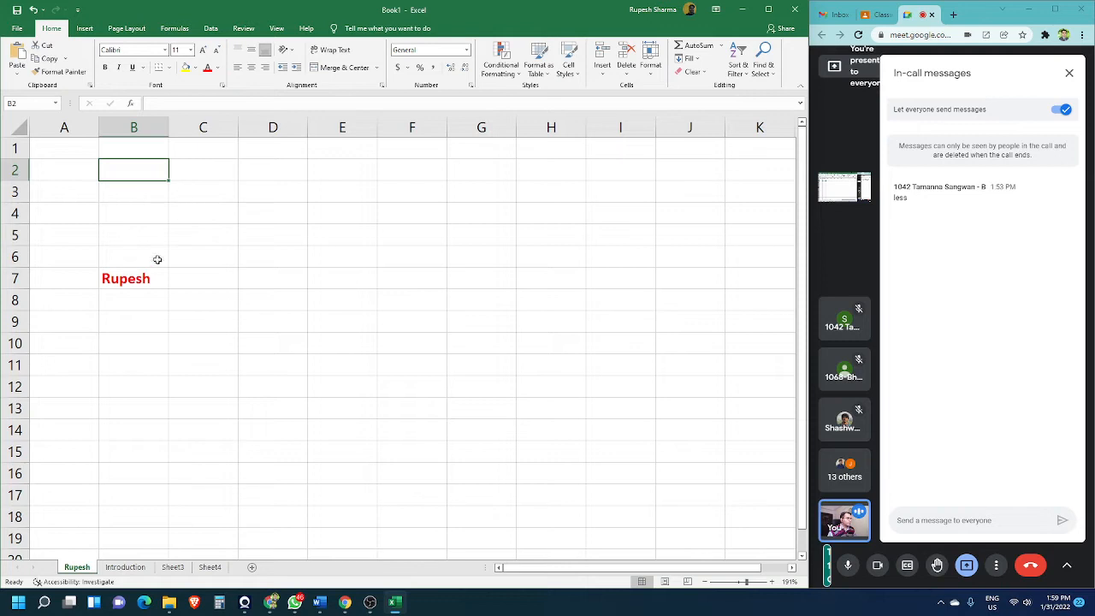
{"action": "left_click", "coordinate": [223, 247]}
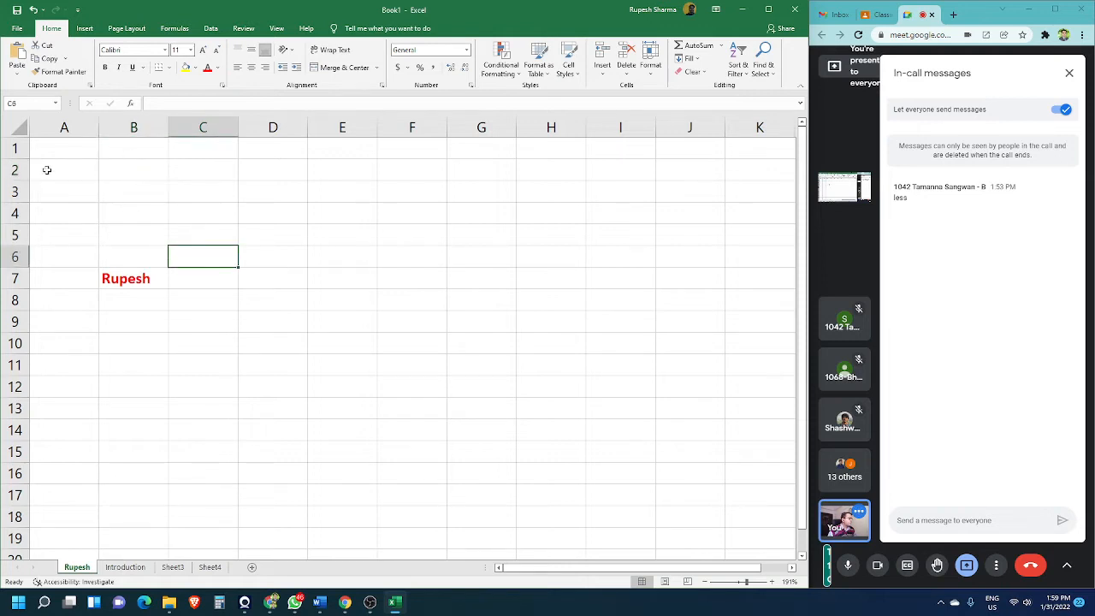
{"action": "left_click", "coordinate": [132, 195]}
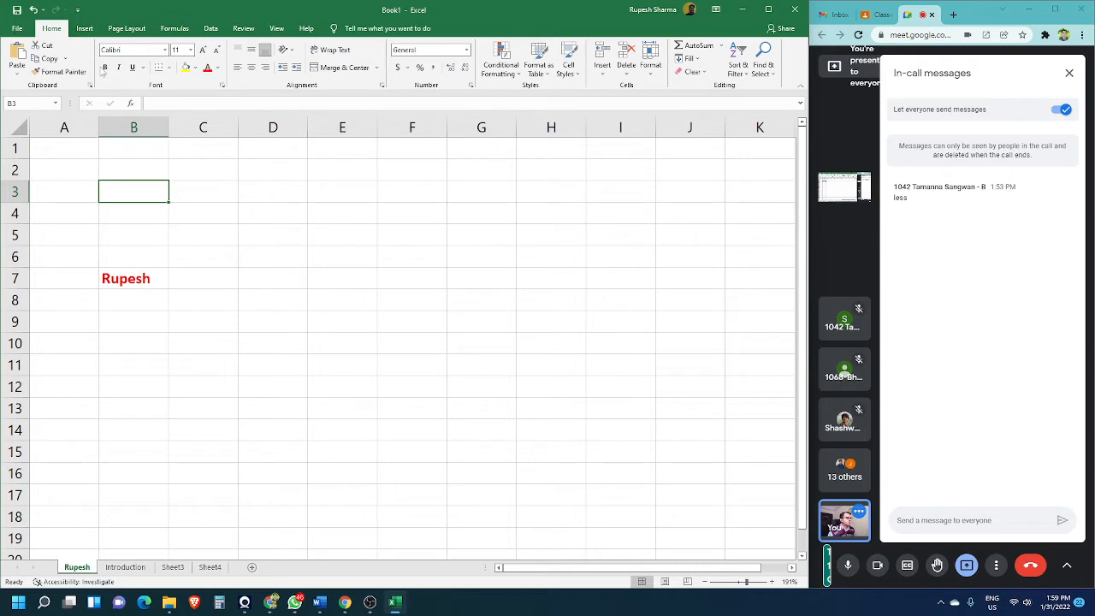
{"action": "left_click", "coordinate": [13, 77]}
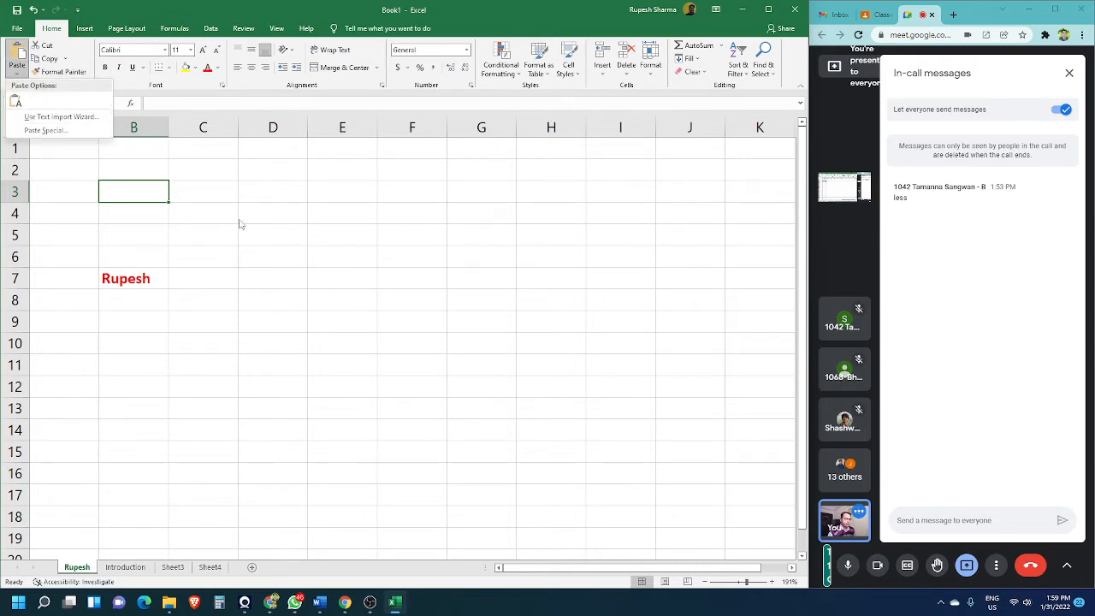
{"action": "left_click", "coordinate": [202, 238]}
- Clear the range A5:D9 to remove the name in cell B7
{"action": "left_click_drag", "start_coordinate": [69, 237], "coordinate": [240, 310]}
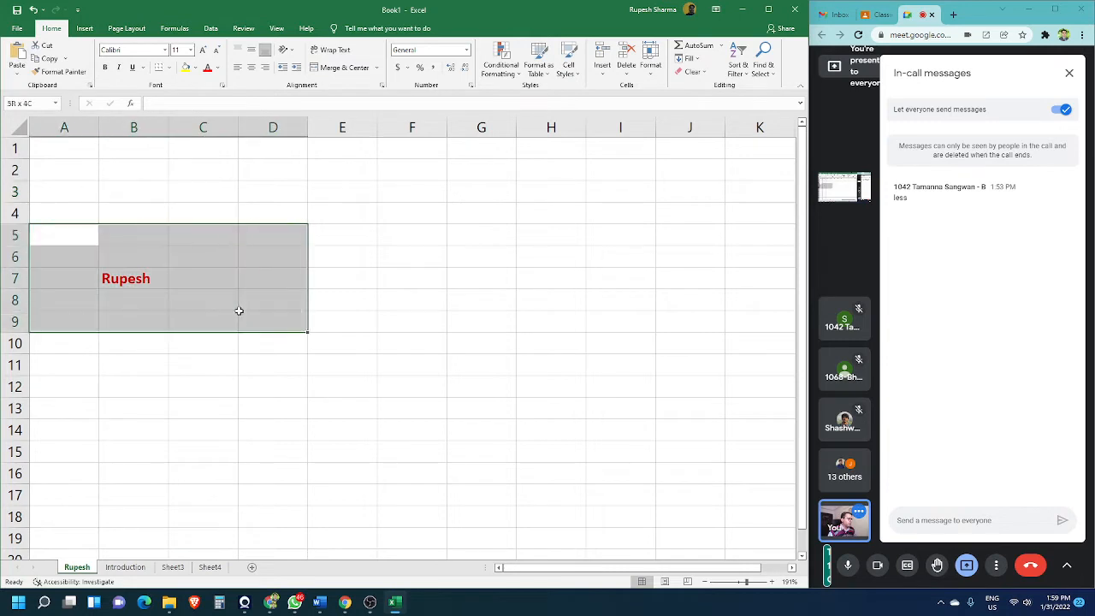
{"action": "left_click", "coordinate": [692, 72]}
{"action": "left_click", "coordinate": [710, 121]}
{"action": "left_click", "coordinate": [203, 170]}
- Enter Monday in B2, Tuesday in B4 and Wednesday in B6, and widen column B to fit the text
{"action": "left_click", "coordinate": [131, 175]}
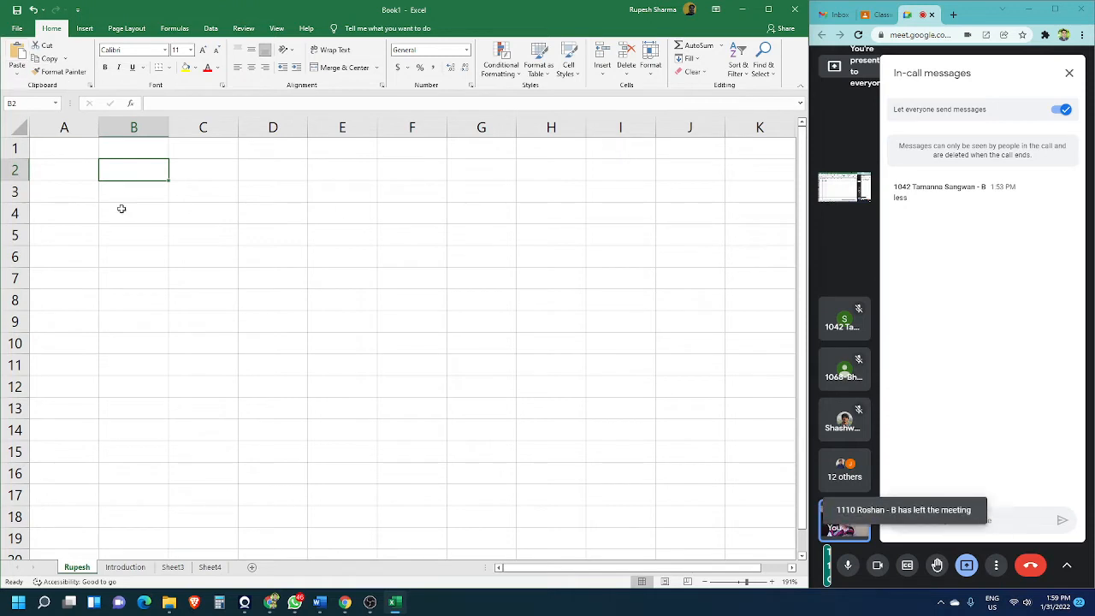
{"action": "left_click", "coordinate": [122, 209]}
{"action": "left_click", "coordinate": [129, 172]}
{"action": "type", "text": "Monday"}
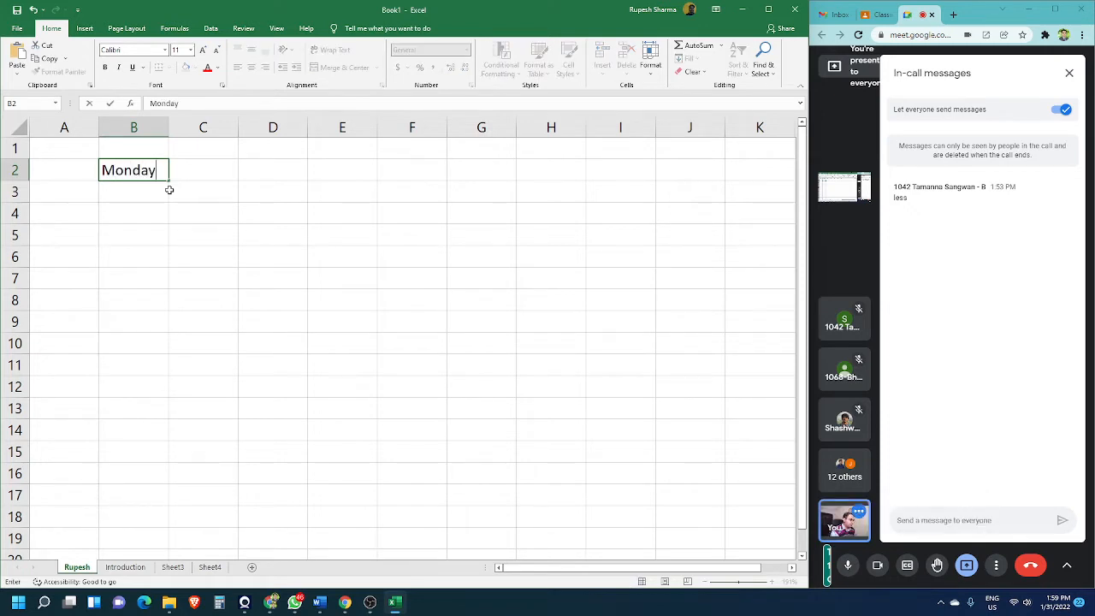
{"action": "key", "text": "Tab"}
{"action": "key", "text": "Return"}
{"action": "left_click", "coordinate": [138, 215]}
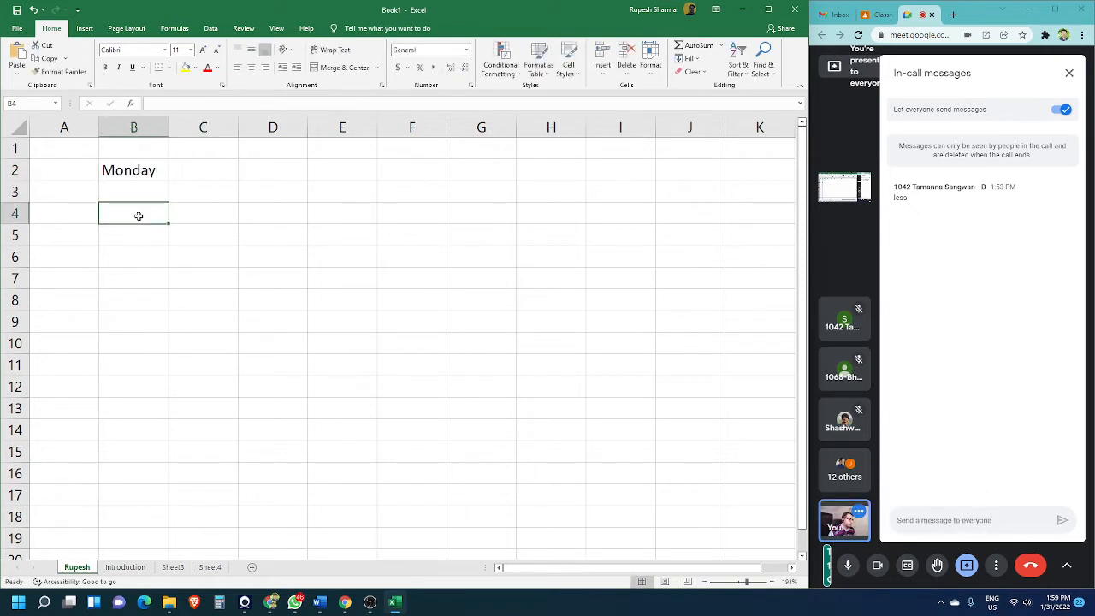
{"action": "type", "text": "Tuesday"}
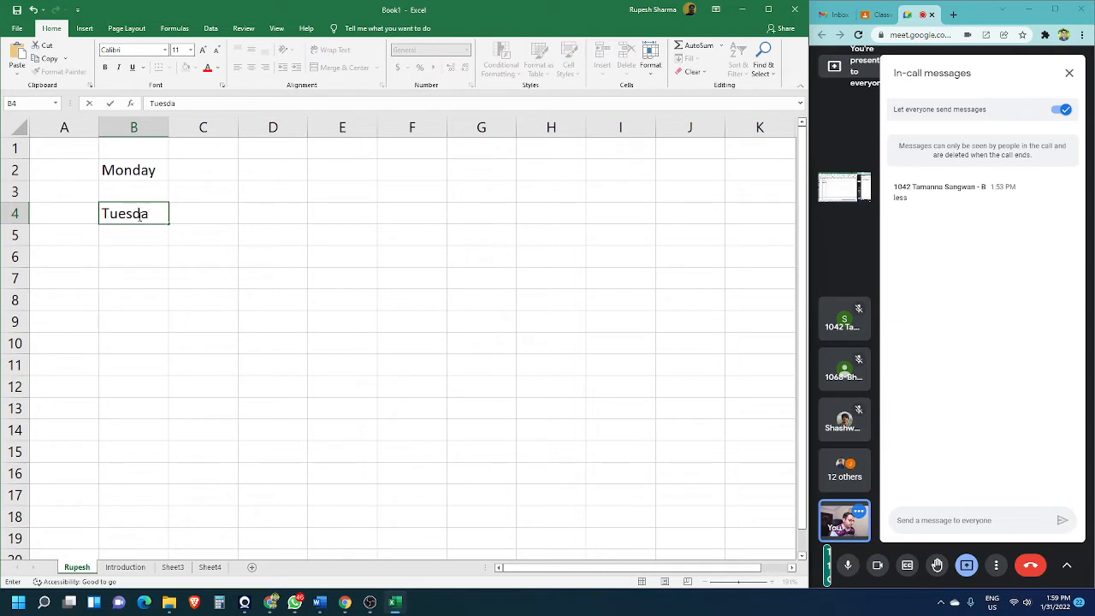
{"action": "key", "text": "Tab"}
{"action": "left_click", "coordinate": [135, 250]}
{"action": "type", "text": "We"}
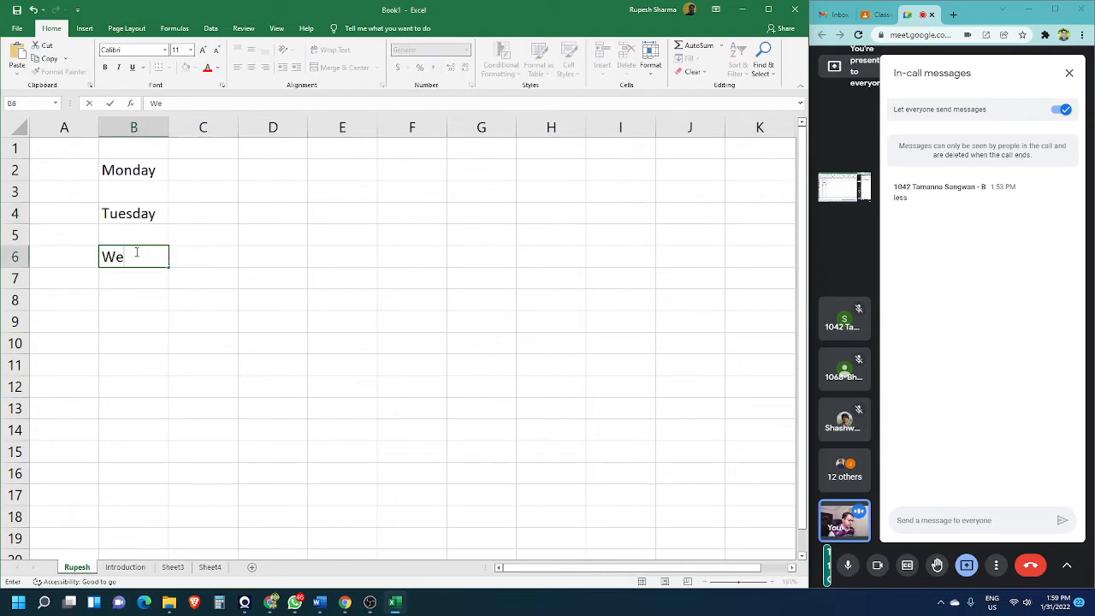
{"action": "type", "text": "dnesday"}
{"action": "key", "text": "Tab"}
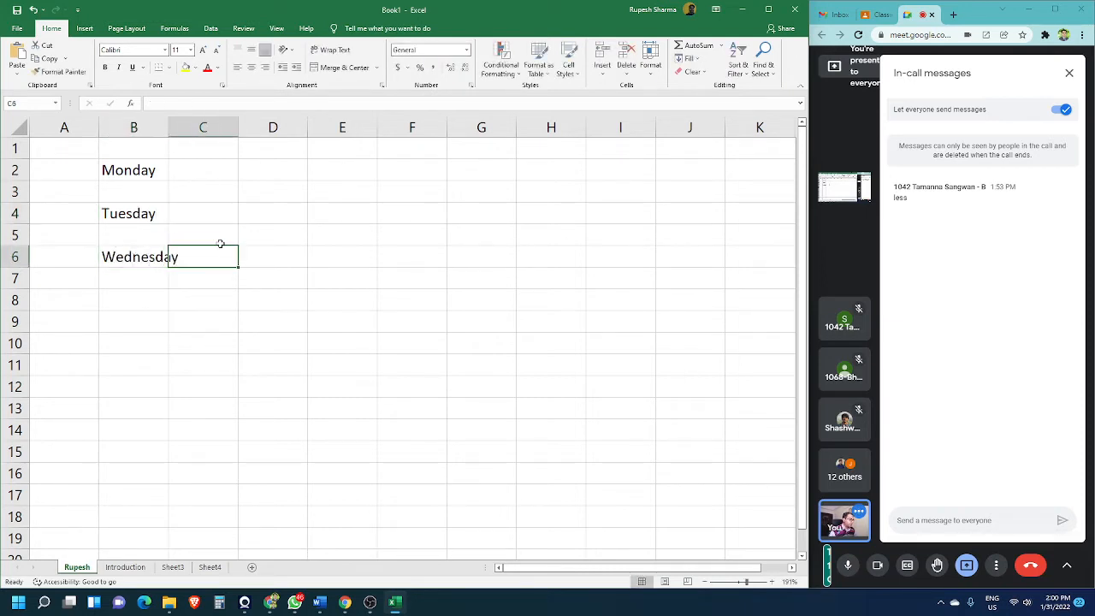
{"action": "left_click_drag", "start_coordinate": [166, 120], "coordinate": [185, 123]}
- Format Monday in cell B2 as red, italic and bold text
{"action": "left_click", "coordinate": [175, 171]}
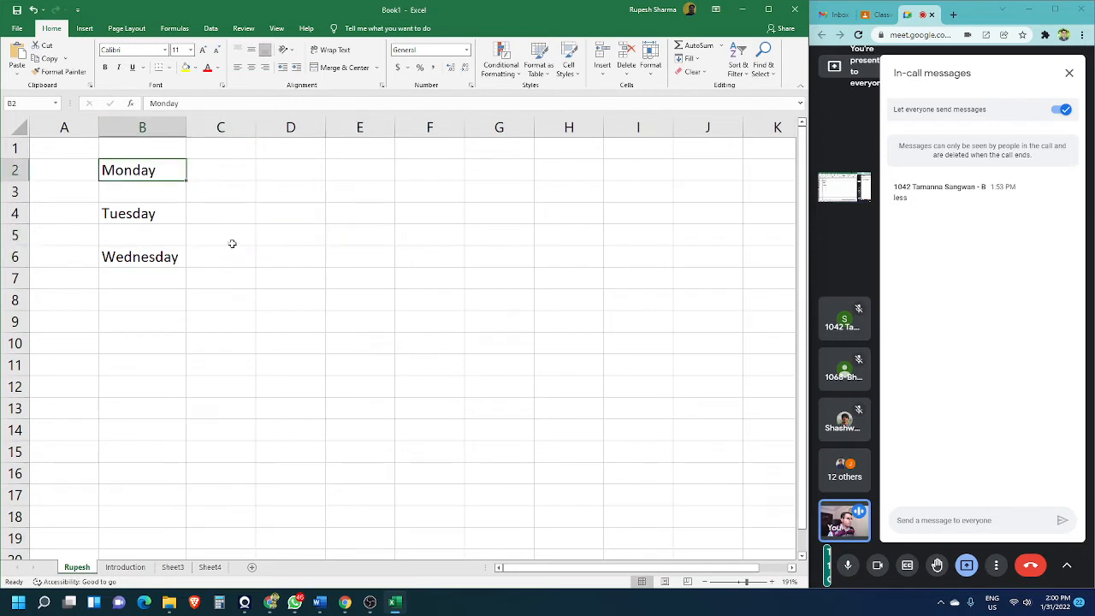
{"action": "left_click", "coordinate": [207, 68]}
{"action": "left_click", "coordinate": [119, 68]}
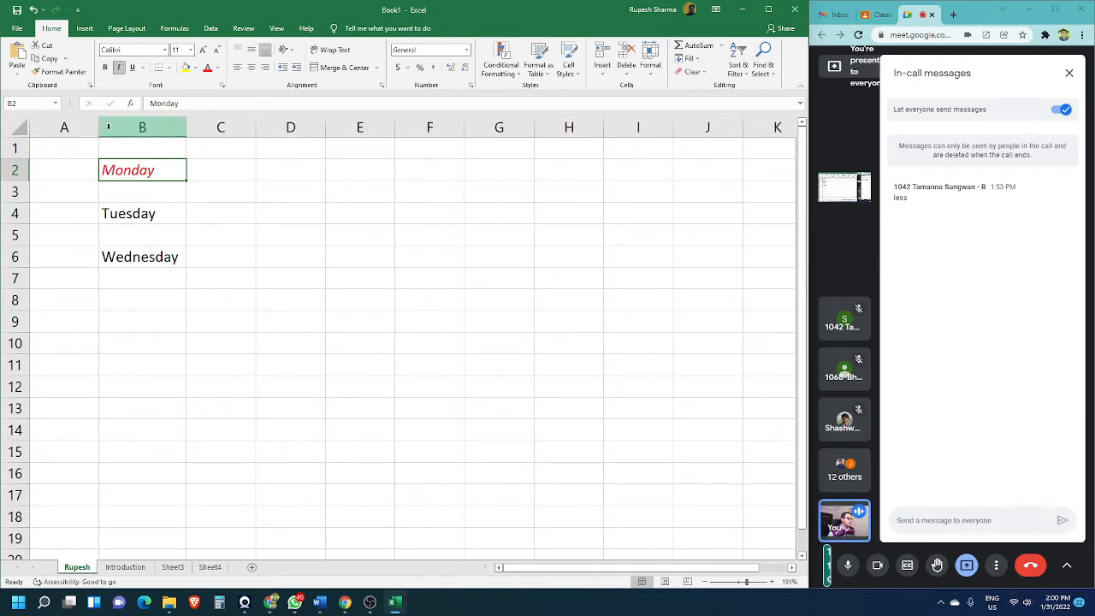
{"action": "left_click", "coordinate": [105, 67]}
{"action": "left_click", "coordinate": [283, 237]}
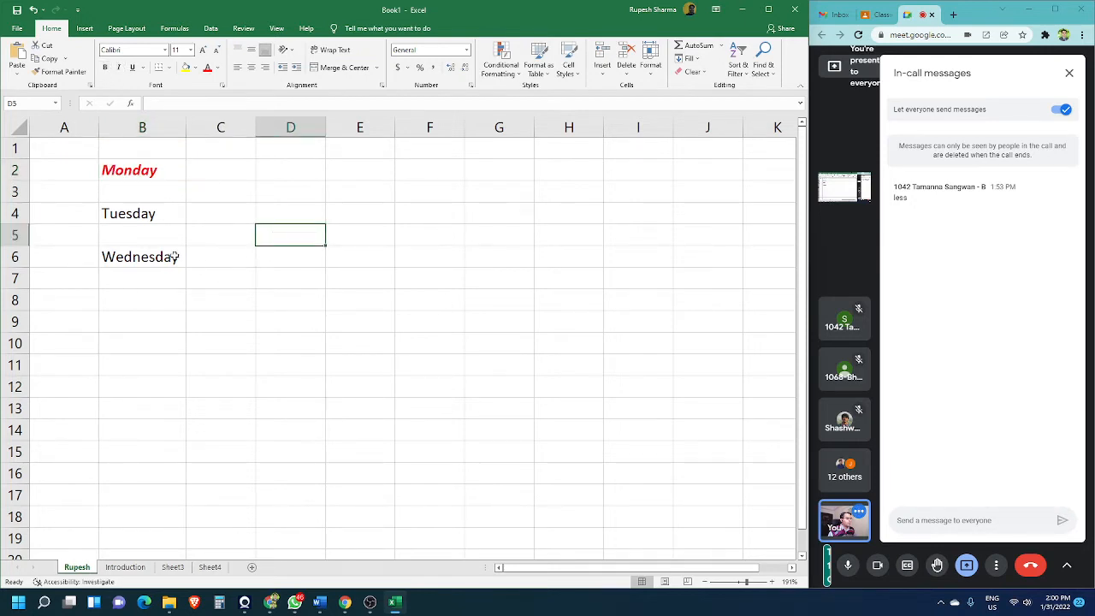
- Copy the formatting of Monday to Tuesday in B4 and Wednesday in B6 with the Format Painter
{"action": "left_click", "coordinate": [163, 167]}
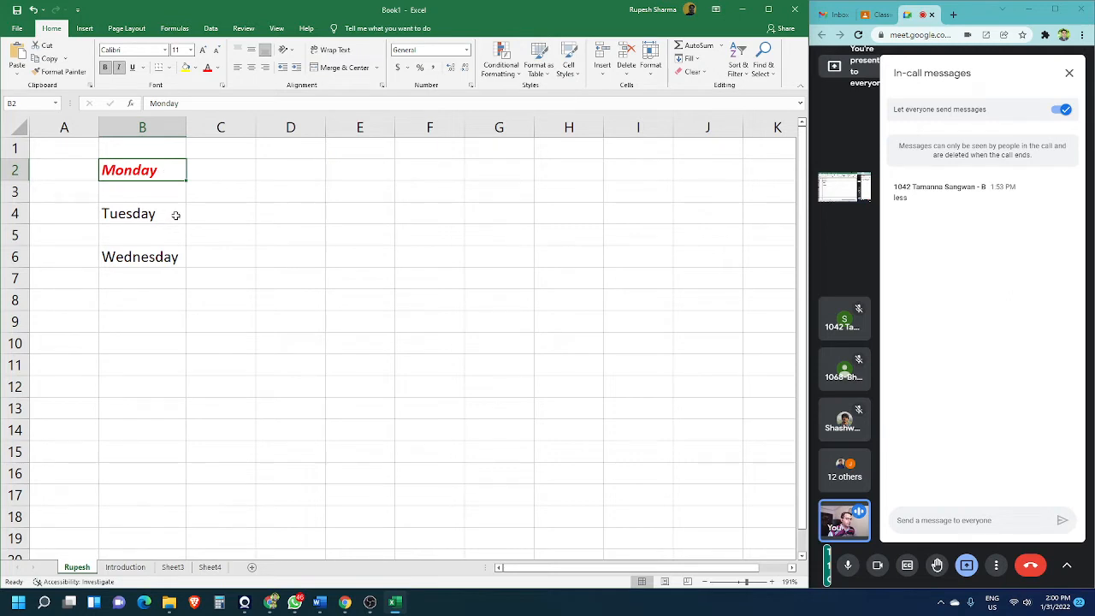
{"action": "left_click", "coordinate": [61, 72]}
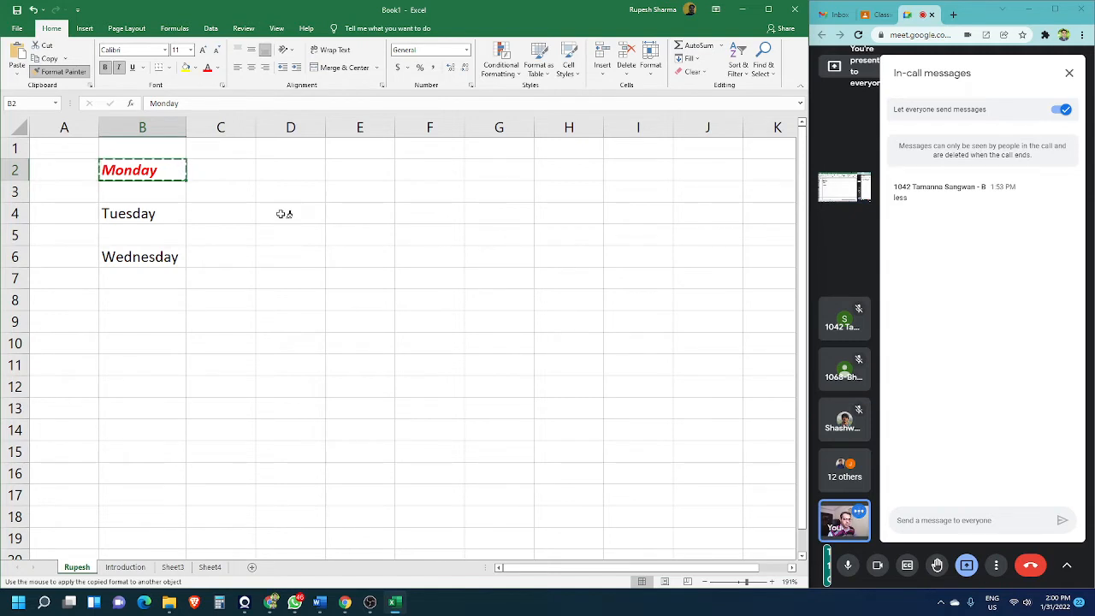
{"action": "left_click", "coordinate": [142, 213]}
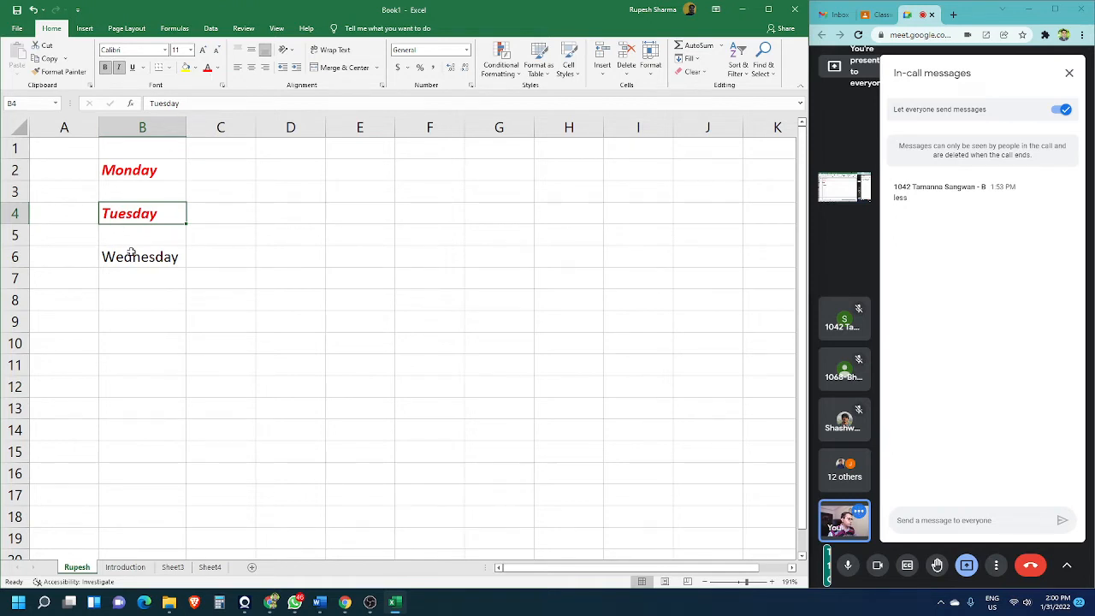
{"action": "left_click", "coordinate": [58, 71]}
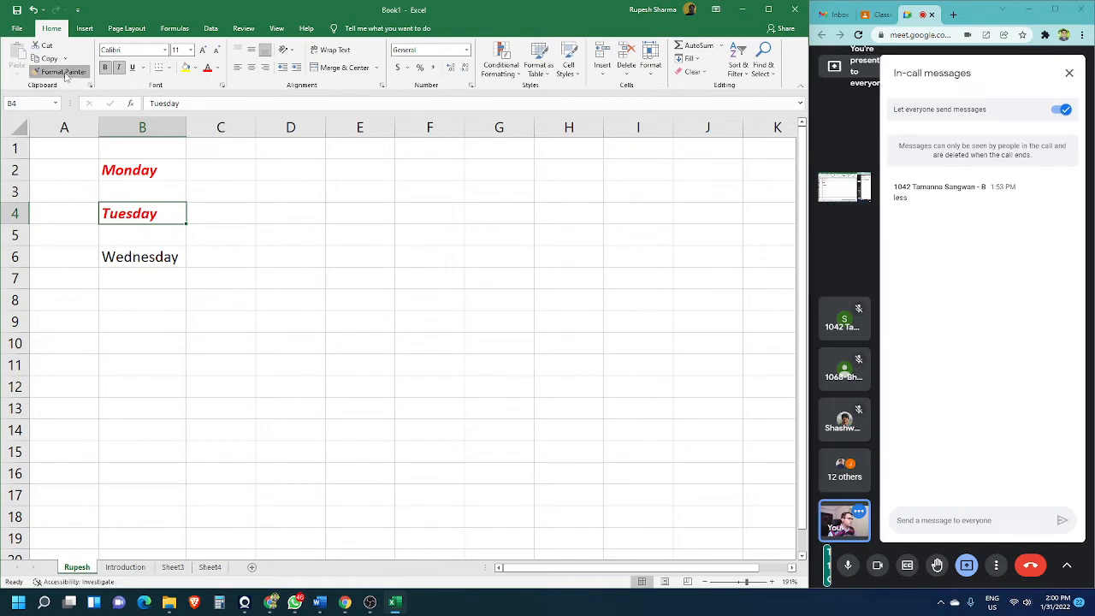
{"action": "left_click", "coordinate": [136, 255]}
{"action": "left_click", "coordinate": [158, 307]}
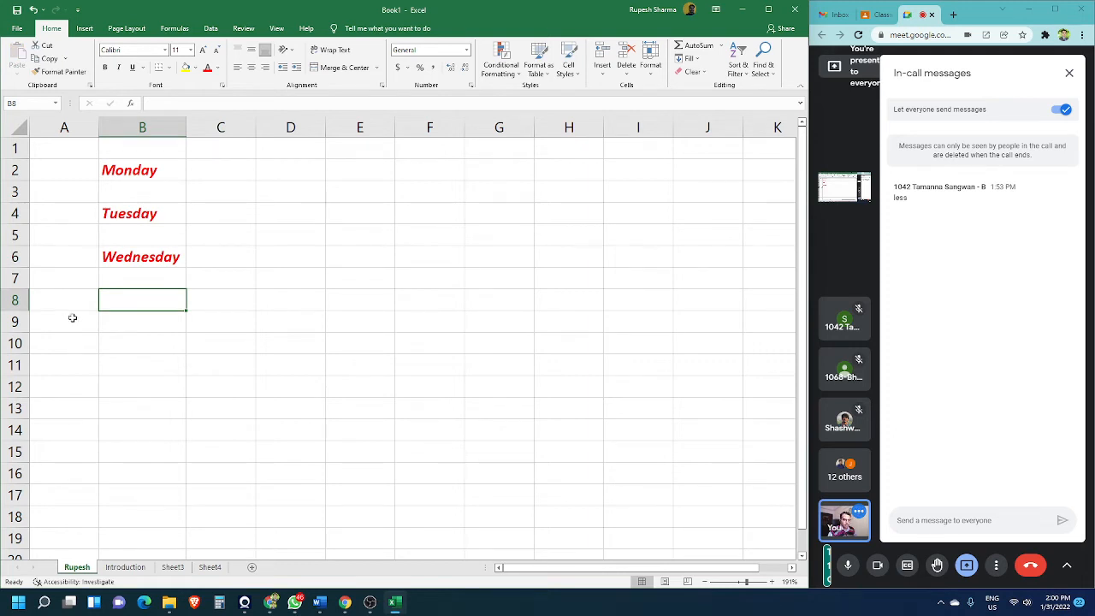
{"action": "left_click", "coordinate": [218, 236]}
{"action": "left_click_drag", "start_coordinate": [83, 169], "coordinate": [250, 304]}
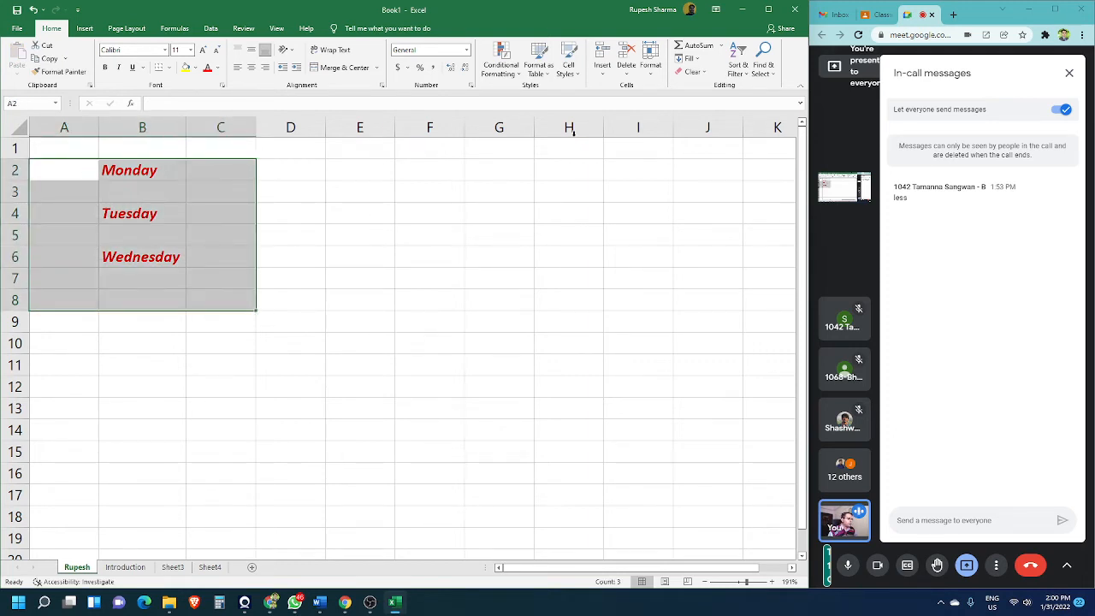
{"action": "left_click", "coordinate": [329, 213]}
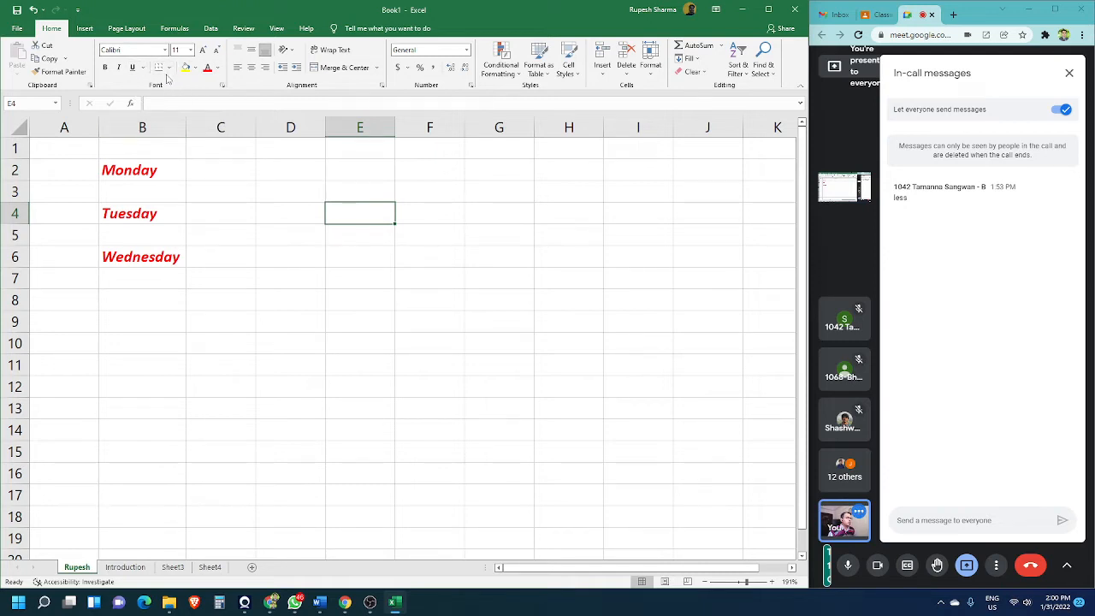
{"action": "left_click", "coordinate": [183, 178]}
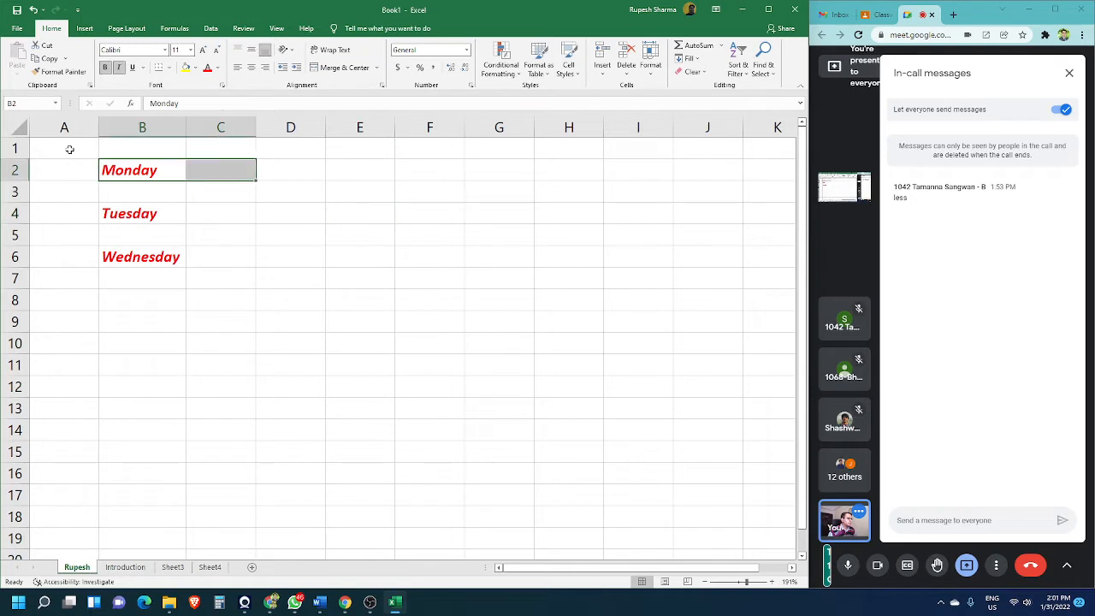
- Zoom the sheet to the selected range A1:E11, and select cell B2
{"action": "left_click_drag", "start_coordinate": [68, 149], "coordinate": [374, 374]}
{"action": "left_click", "coordinate": [277, 28]}
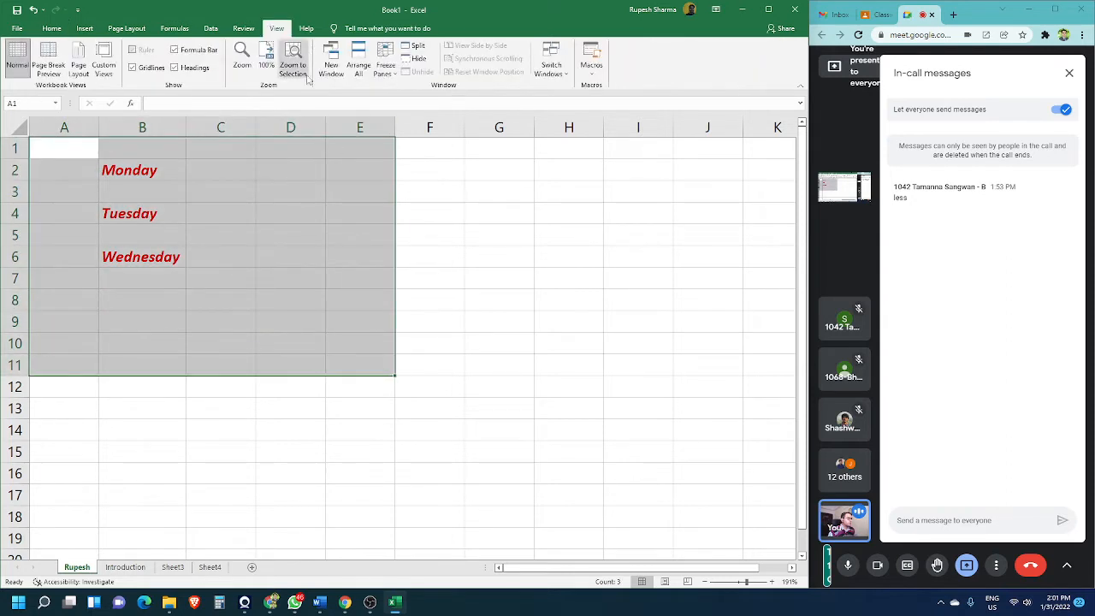
{"action": "left_click", "coordinate": [293, 65]}
{"action": "left_click", "coordinate": [479, 246]}
{"action": "left_click", "coordinate": [220, 199]}
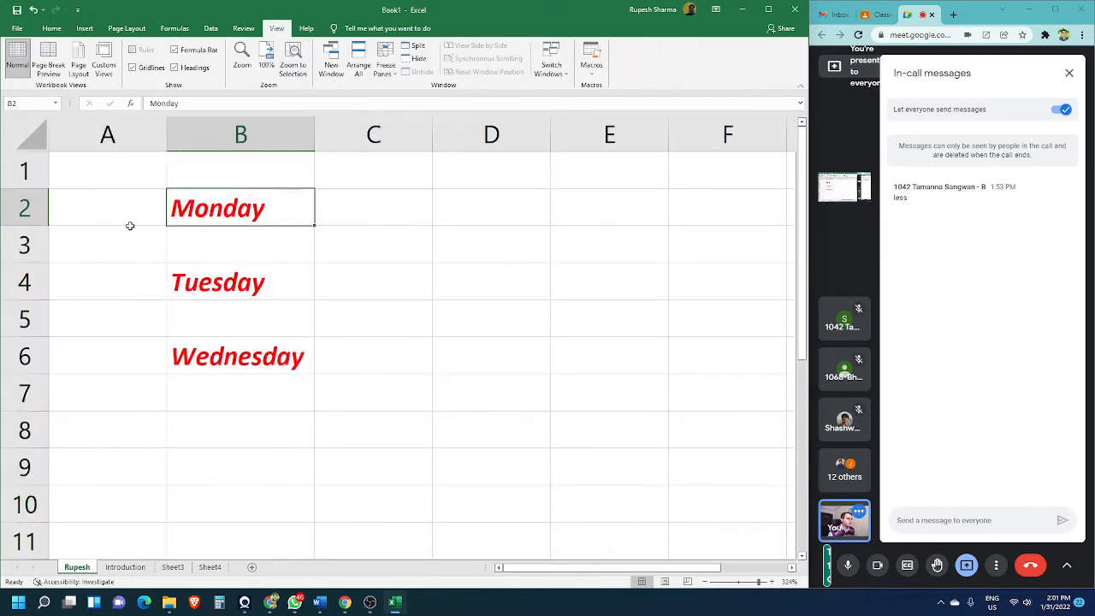
{"action": "left_click", "coordinate": [353, 267]}
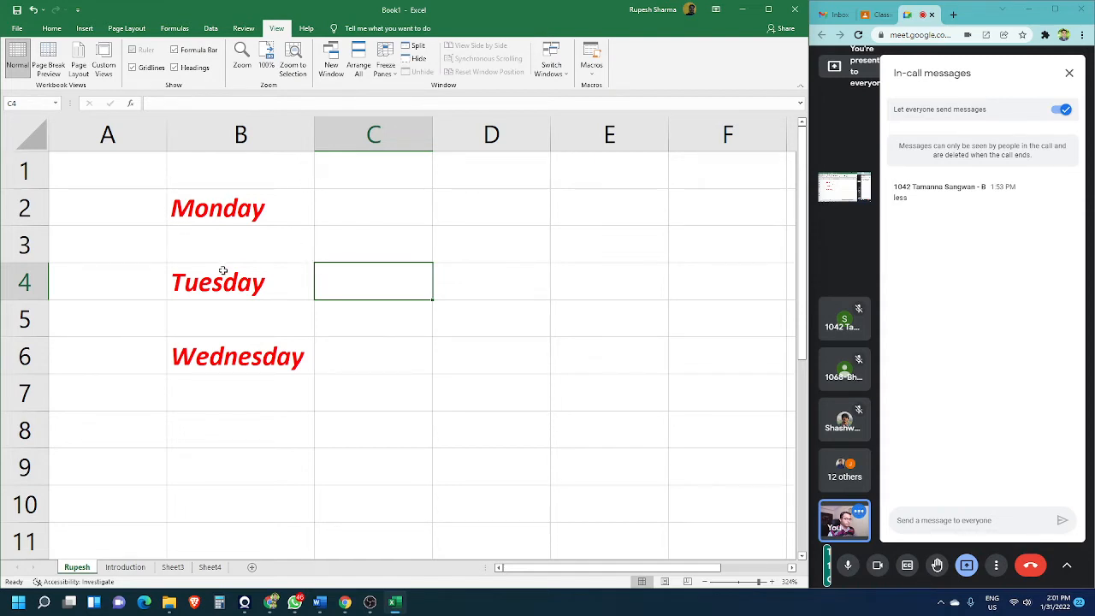
{"action": "left_click", "coordinate": [291, 213]}
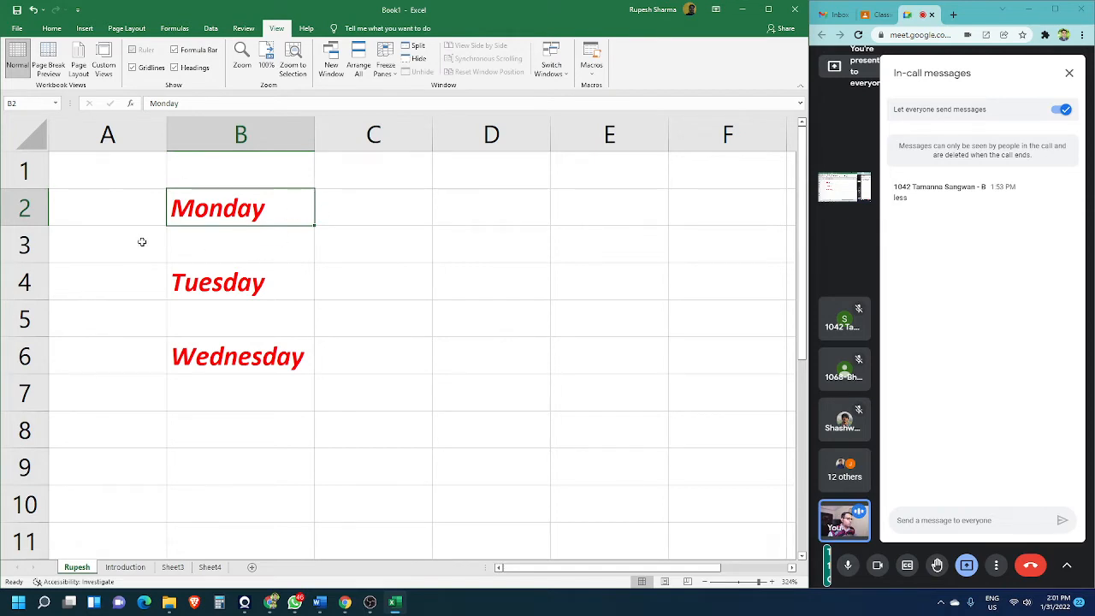
- Apply Thick Outside Borders around Monday in cell B2
{"action": "left_click", "coordinate": [57, 30]}
{"action": "left_click", "coordinate": [171, 67]}
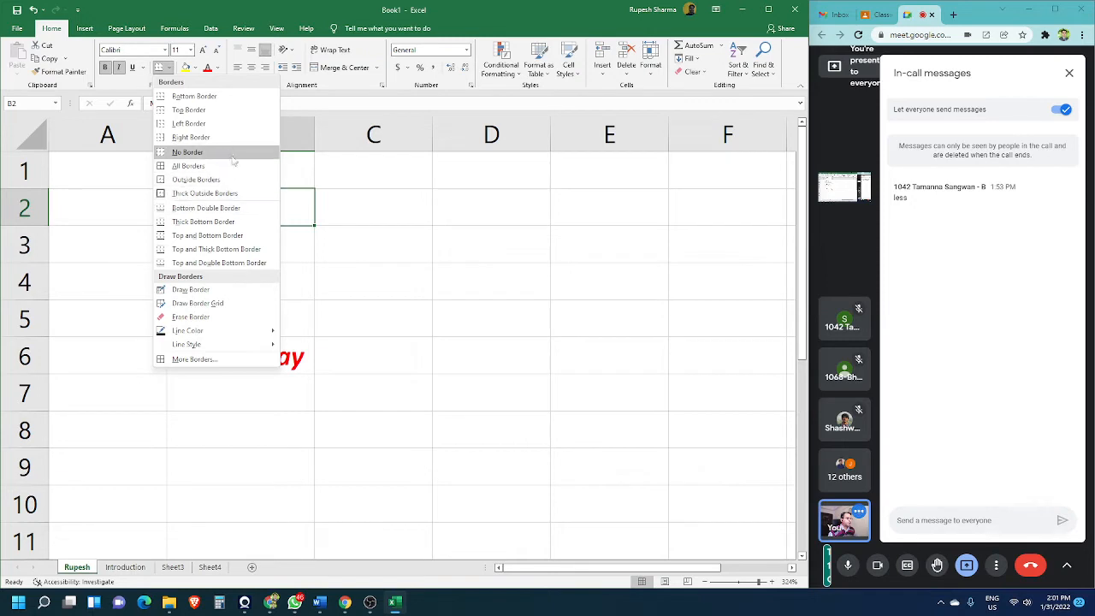
{"action": "left_click", "coordinate": [197, 195]}
{"action": "left_click", "coordinate": [399, 243]}
{"action": "left_click", "coordinate": [546, 345]}
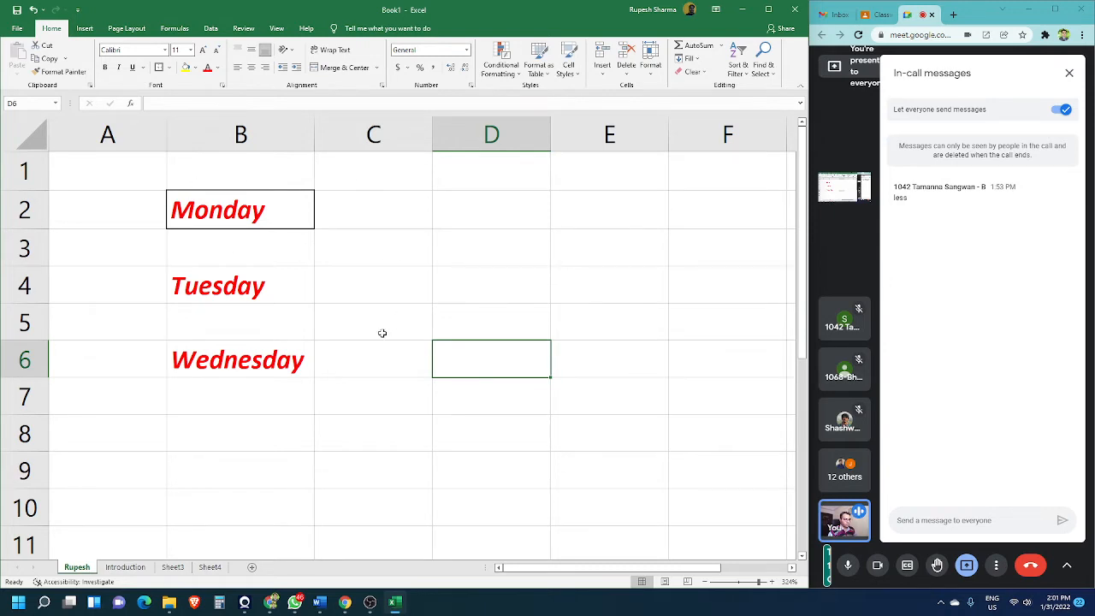
- Compare the bordered Monday cell B2 with Tuesday in B4, Wednesday in B6 and the surrounding cells
{"action": "left_click", "coordinate": [256, 256]}
{"action": "left_click", "coordinate": [272, 214]}
{"action": "left_click", "coordinate": [390, 258]}
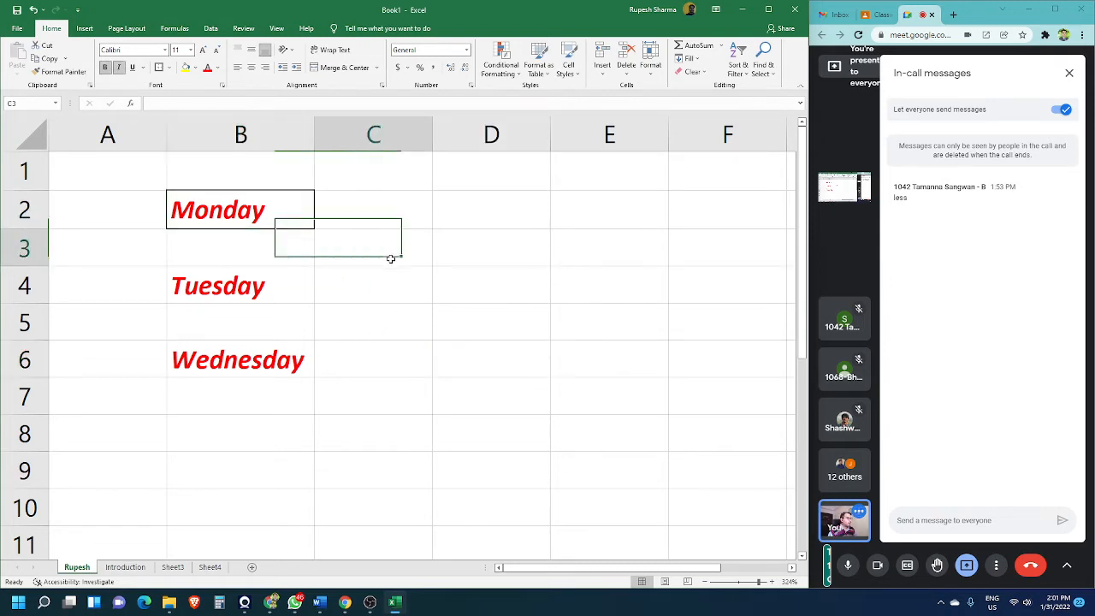
{"action": "left_click", "coordinate": [291, 323]}
{"action": "left_click", "coordinate": [230, 288]}
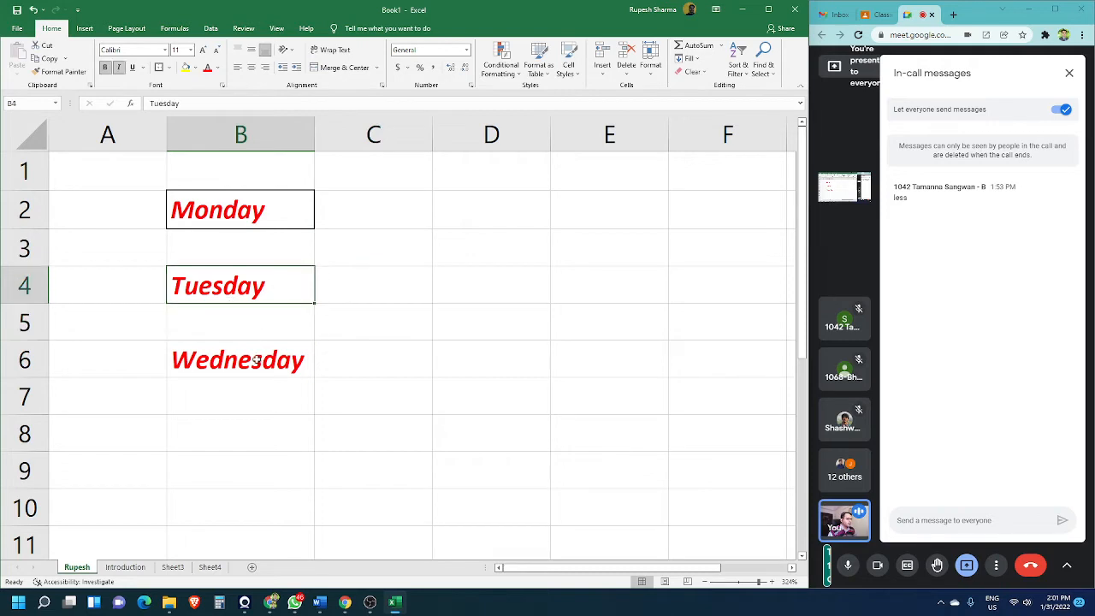
{"action": "left_click", "coordinate": [256, 361]}
{"action": "left_click", "coordinate": [267, 406]}
{"action": "left_click", "coordinate": [248, 432]}
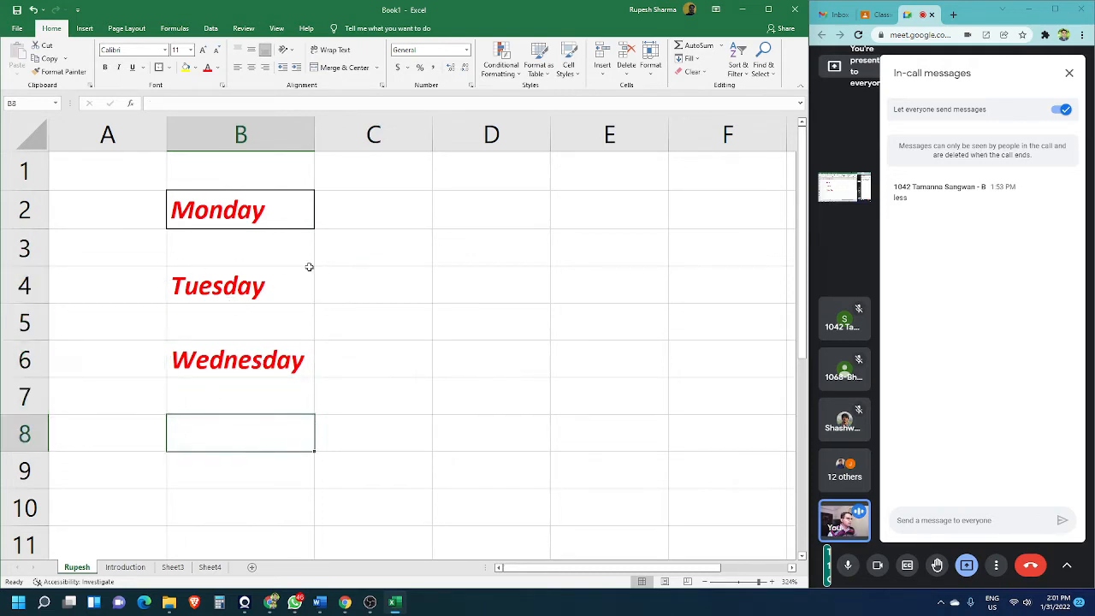
- Try the Left Border option on Monday in cell B2
{"action": "left_click", "coordinate": [276, 206]}
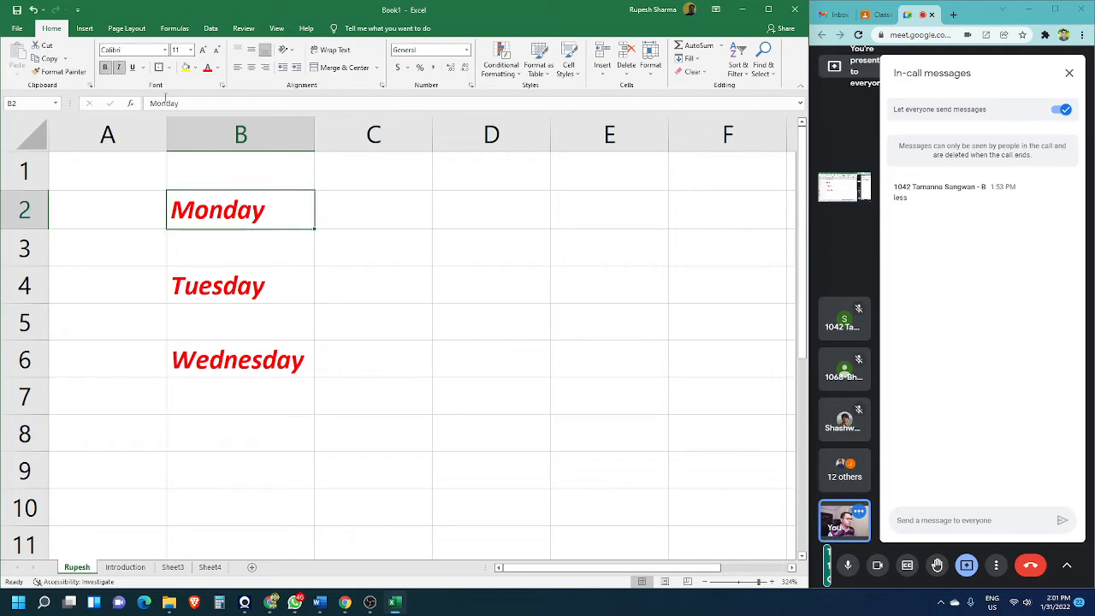
{"action": "left_click", "coordinate": [169, 68]}
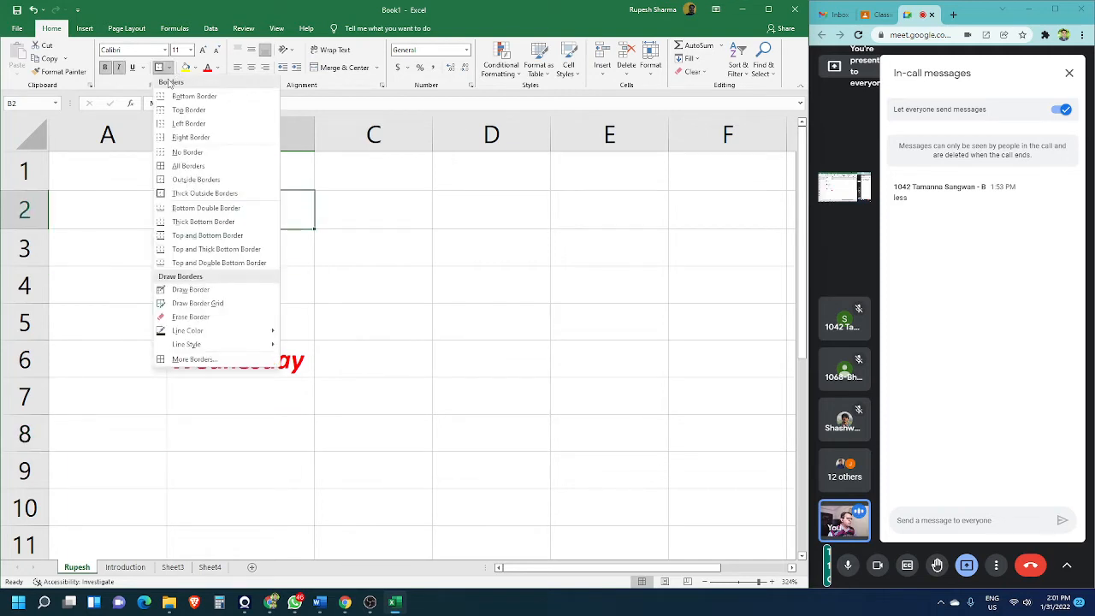
{"action": "left_click", "coordinate": [188, 123]}
{"action": "left_click", "coordinate": [392, 306]}
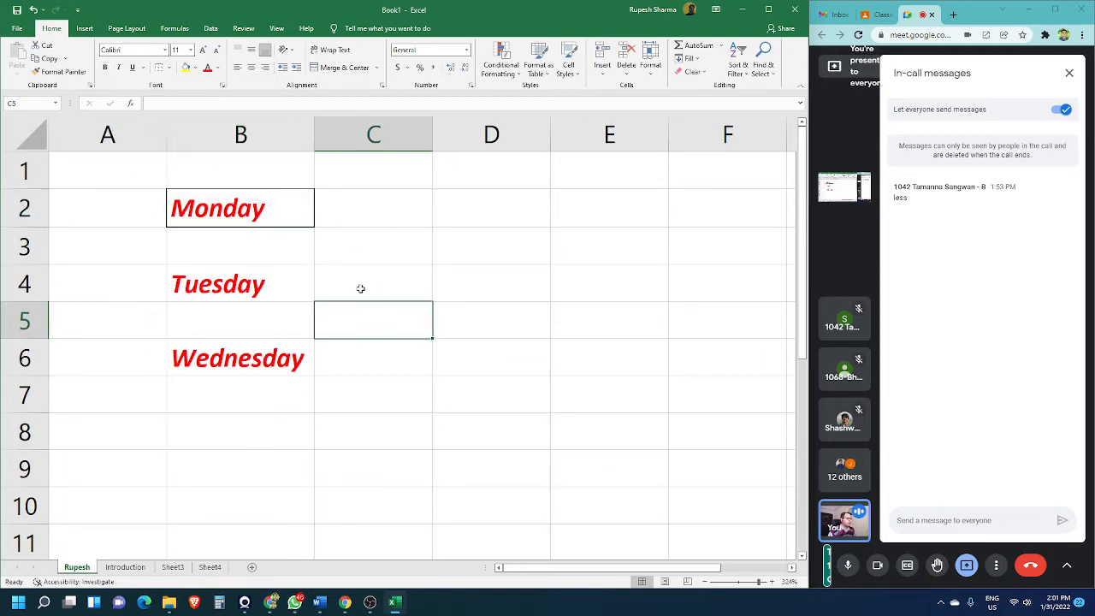
- Remove all borders from Monday in cell B2 with the No Border option
{"action": "left_click", "coordinate": [239, 183]}
{"action": "left_click", "coordinate": [240, 202]}
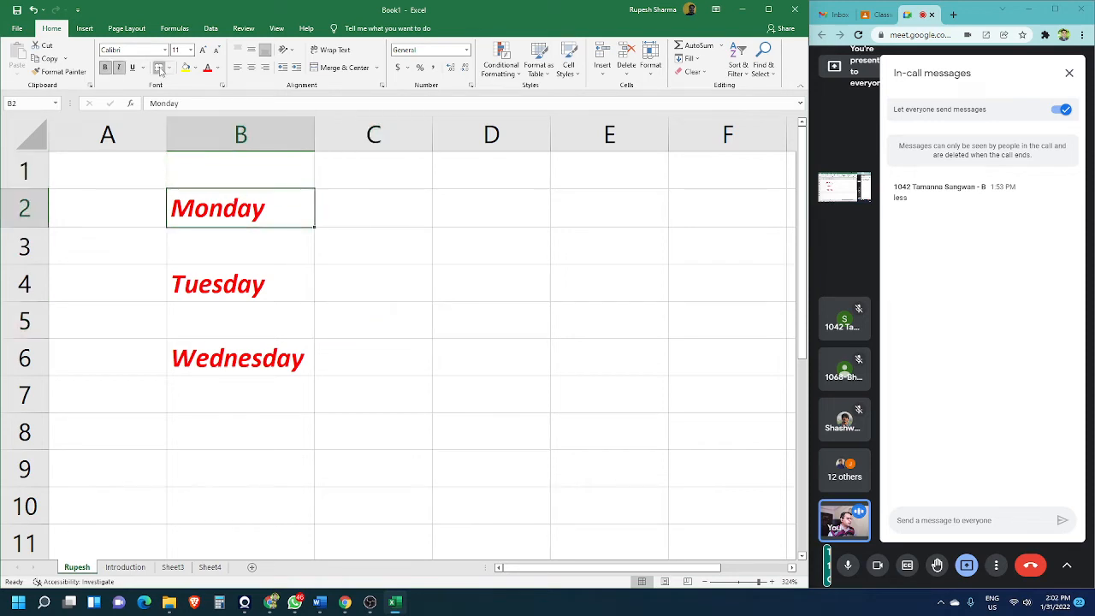
{"action": "left_click", "coordinate": [479, 254]}
{"action": "left_click", "coordinate": [236, 190]}
{"action": "left_click", "coordinate": [170, 69]}
{"action": "left_click", "coordinate": [245, 153]}
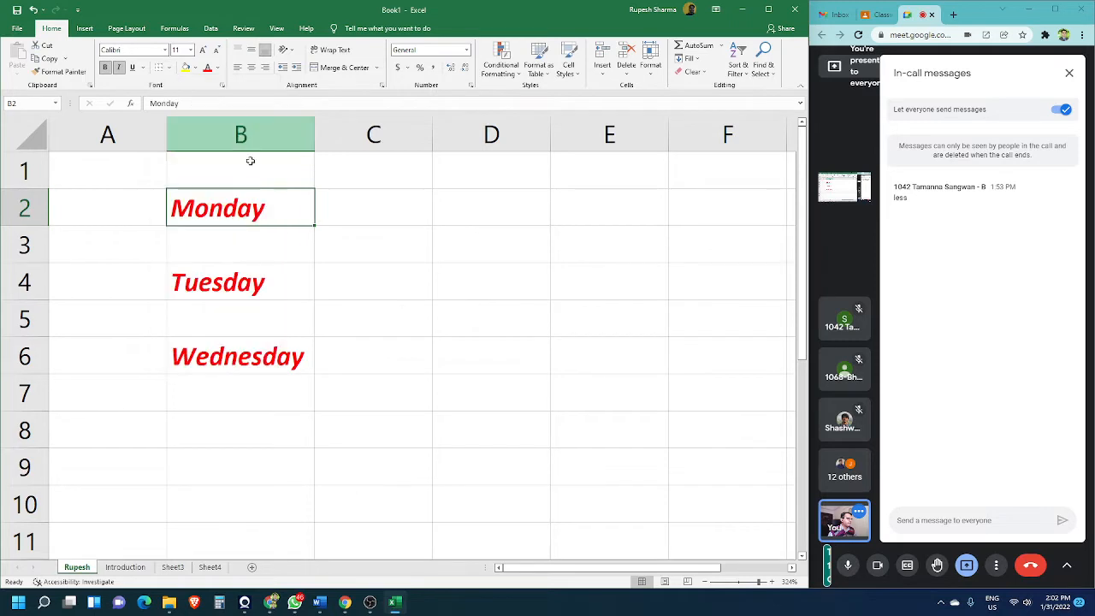
{"action": "left_click", "coordinate": [446, 232]}
- Apply a Bottom Border to Monday in cell B2
{"action": "left_click", "coordinate": [225, 206]}
{"action": "left_click", "coordinate": [168, 68]}
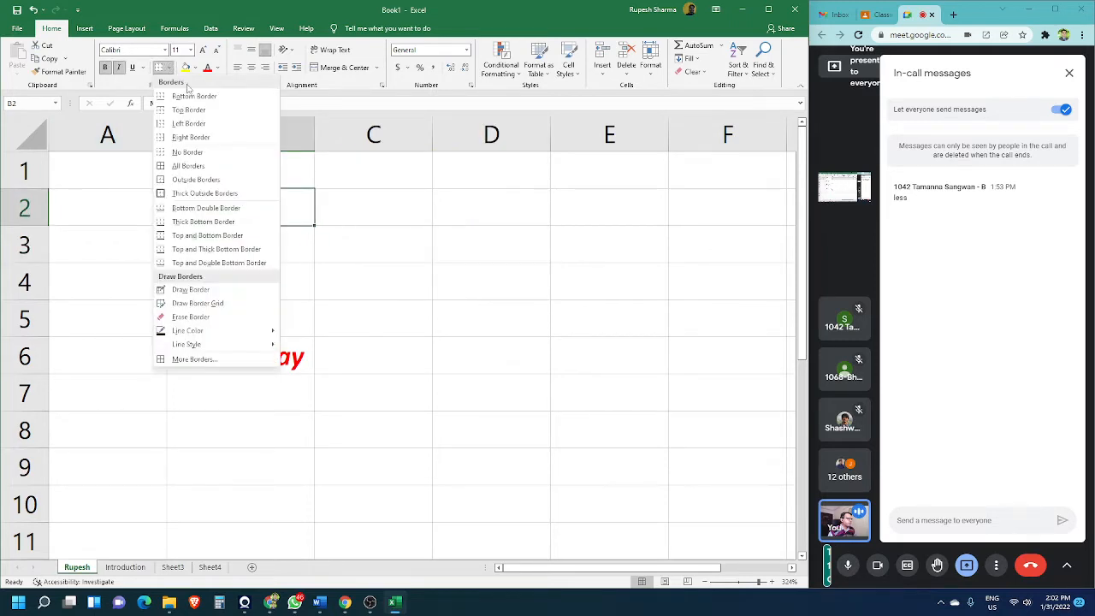
{"action": "left_click", "coordinate": [240, 97]}
{"action": "left_click", "coordinate": [419, 251]}
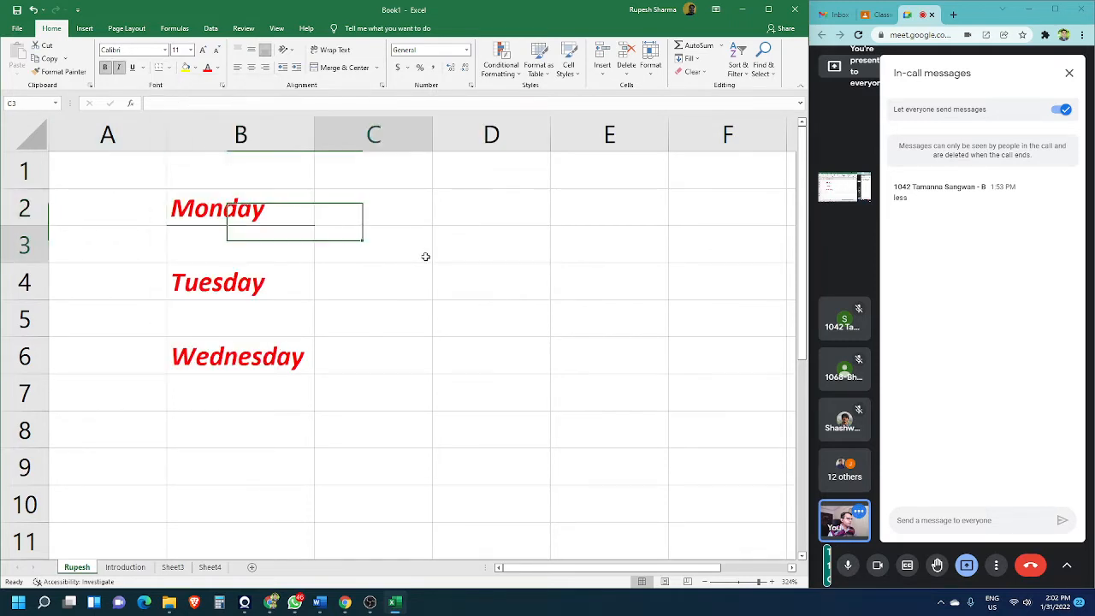
{"action": "key", "text": "Down"}
{"action": "key", "text": "Down"}
{"action": "key", "text": "Down"}
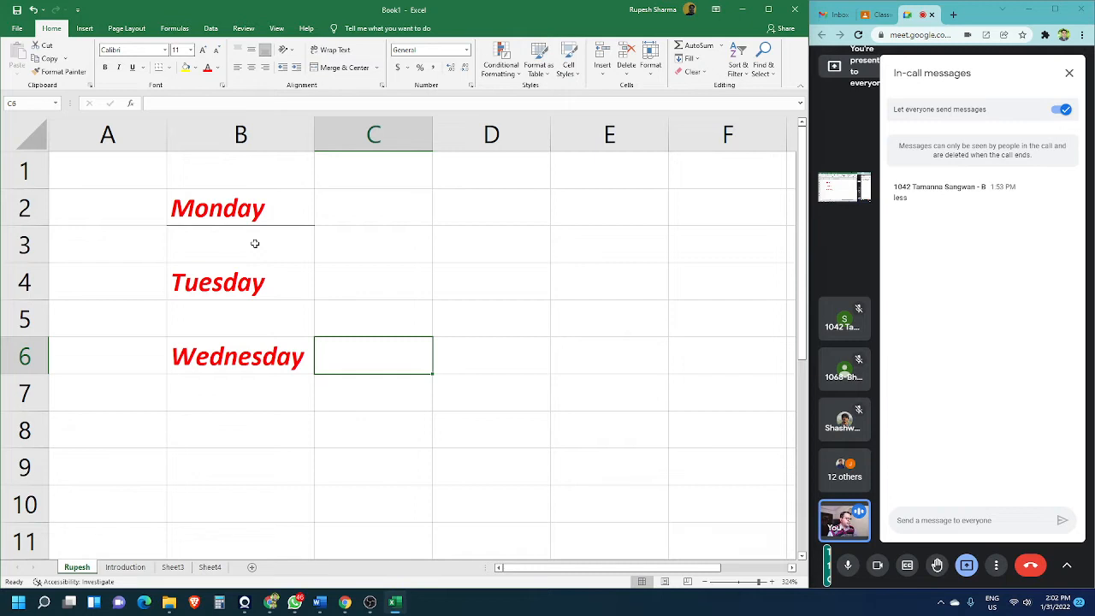
{"action": "left_click", "coordinate": [322, 267]}
{"action": "left_click", "coordinate": [362, 203]}
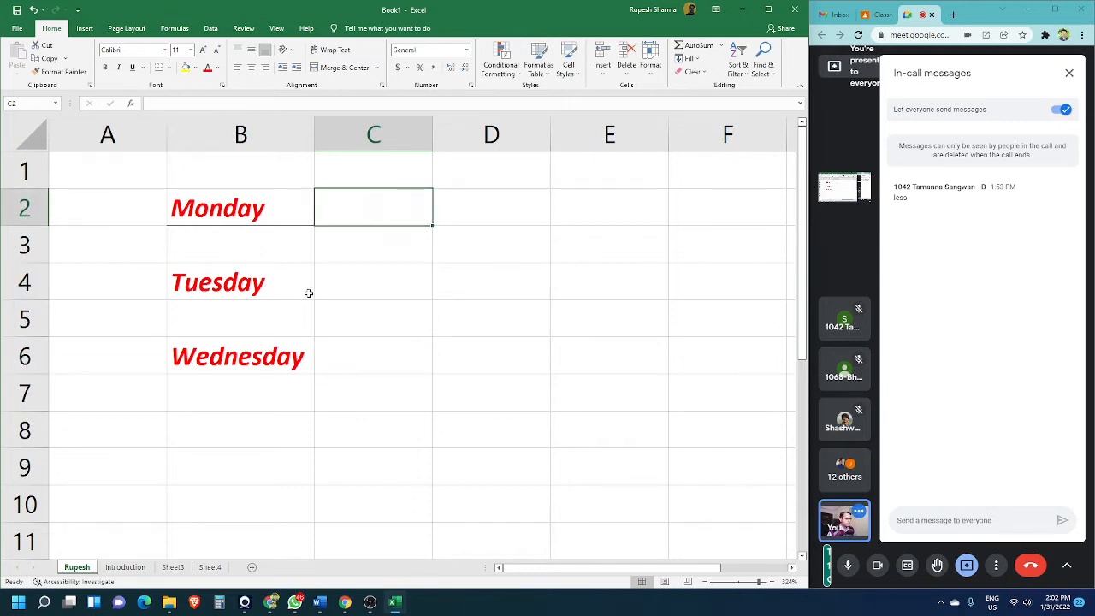
{"action": "left_click", "coordinate": [368, 259]}
{"action": "left_click", "coordinate": [401, 294]}
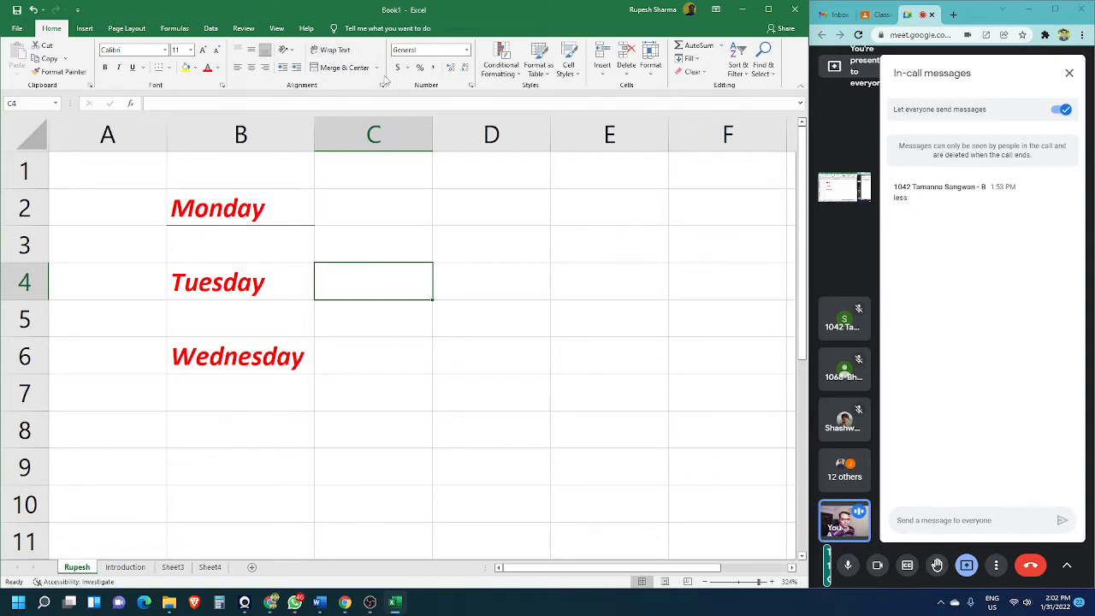
{"action": "left_click", "coordinate": [399, 190]}
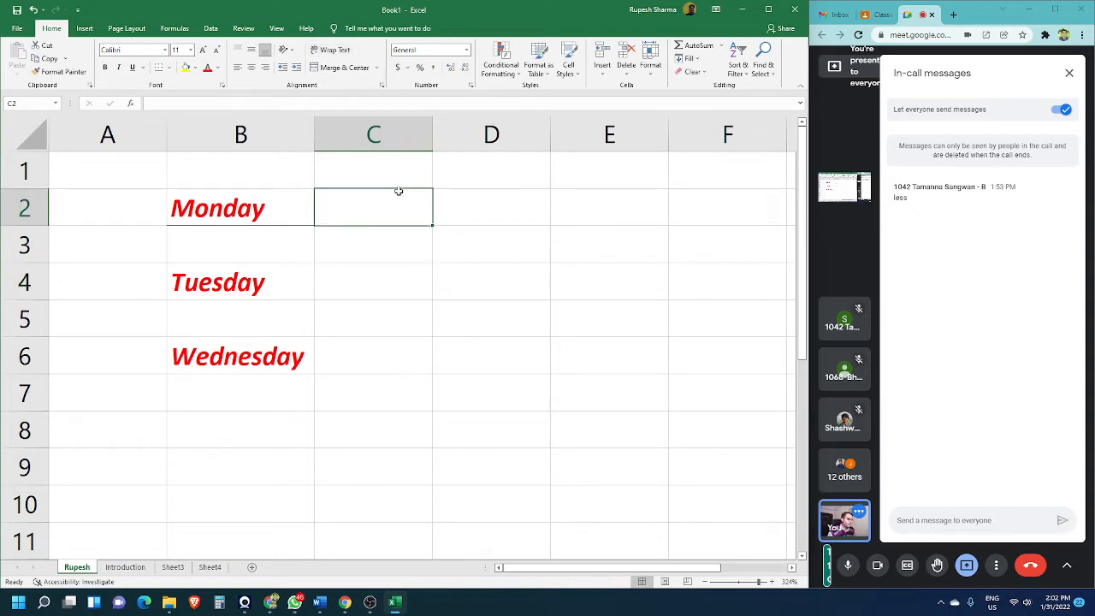
- Extend the text in cell B2 to read "Monday is the first day of the week."
{"action": "left_click", "coordinate": [278, 218]}
{"action": "double_click", "coordinate": [299, 210]}
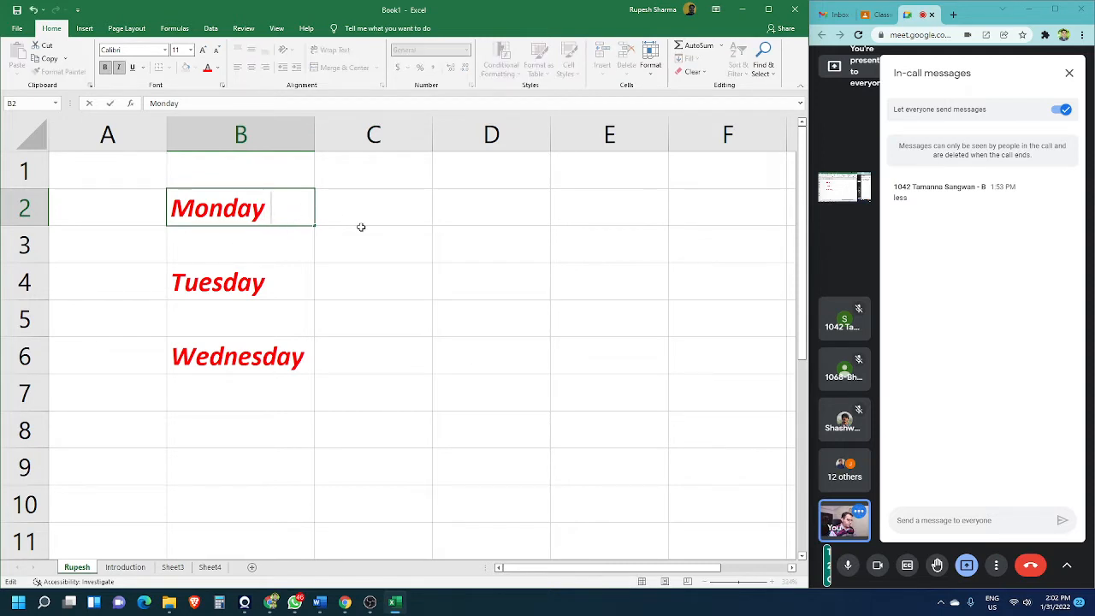
{"action": "type", "text": "is the "}
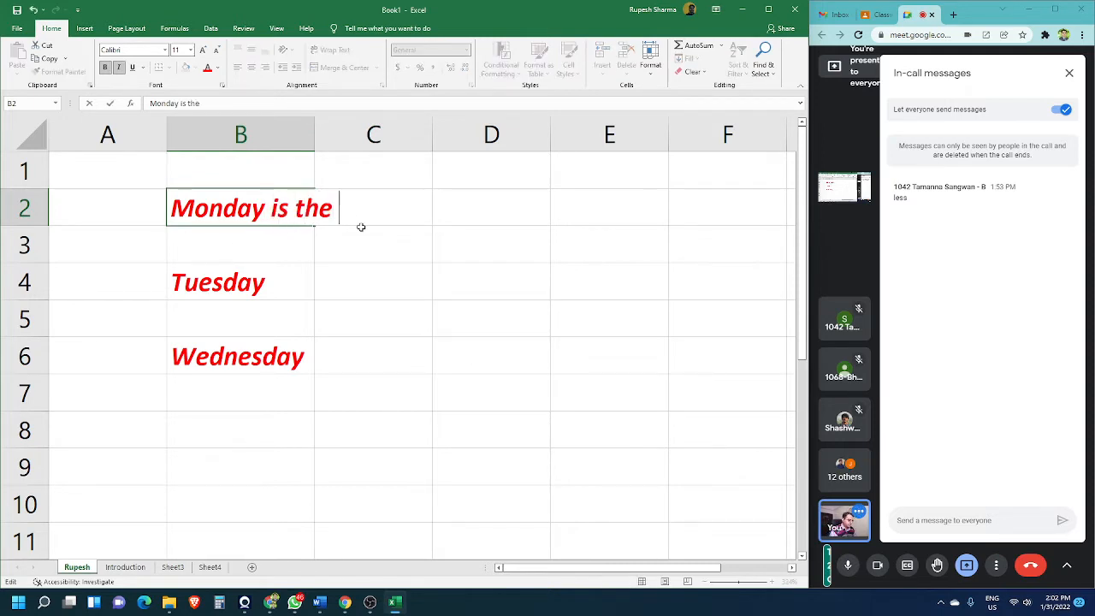
{"action": "type", "text": "first day of te"}
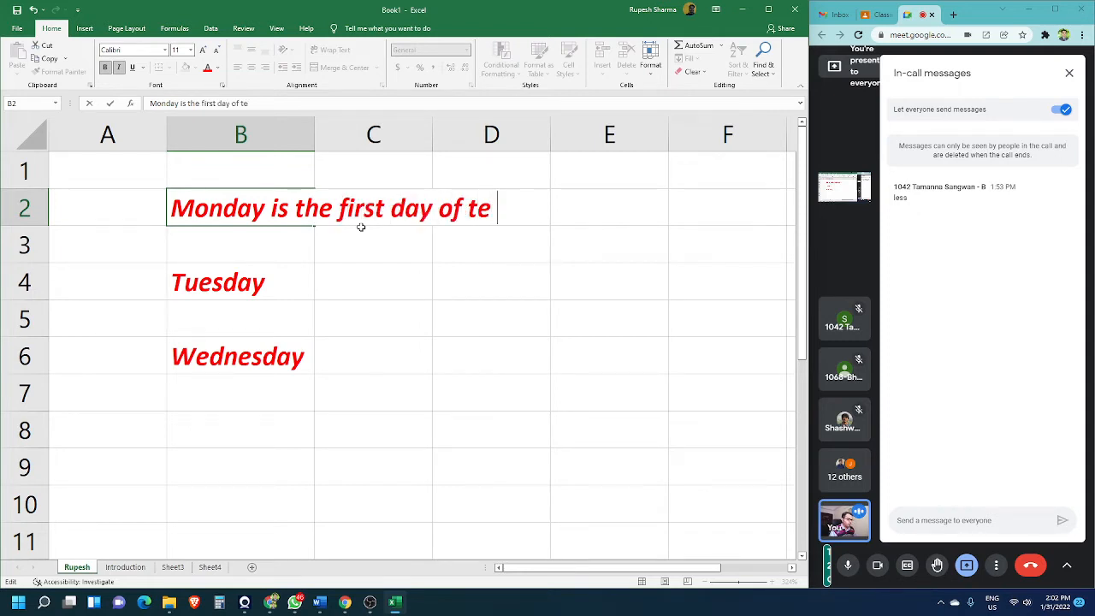
{"action": "key", "text": "BackSpace"}
{"action": "type", "text": "he week."}
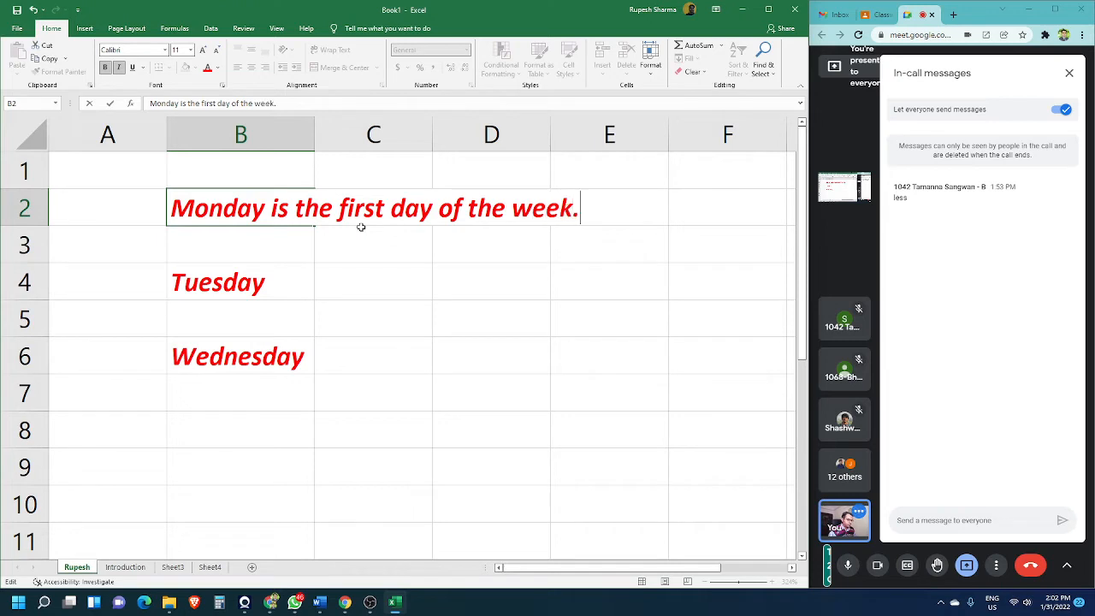
{"action": "key", "text": "ctrl+Return"}
{"action": "left_click", "coordinate": [386, 286]}
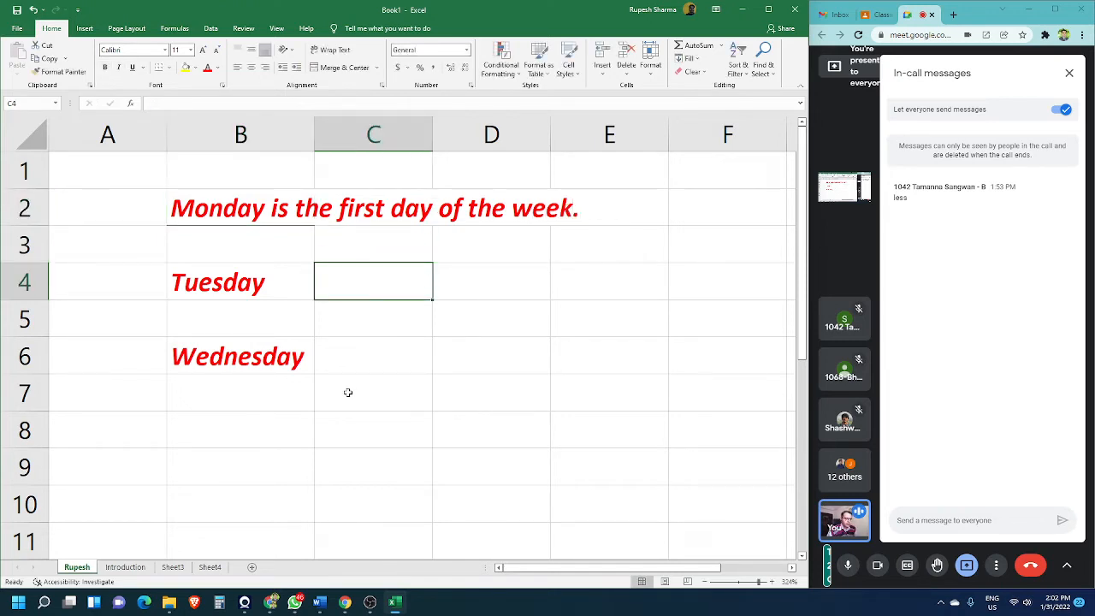
- Check cells B2, C2, D2 and E2 against the formula bar to find which one holds the sentence
{"action": "left_click", "coordinate": [277, 208]}
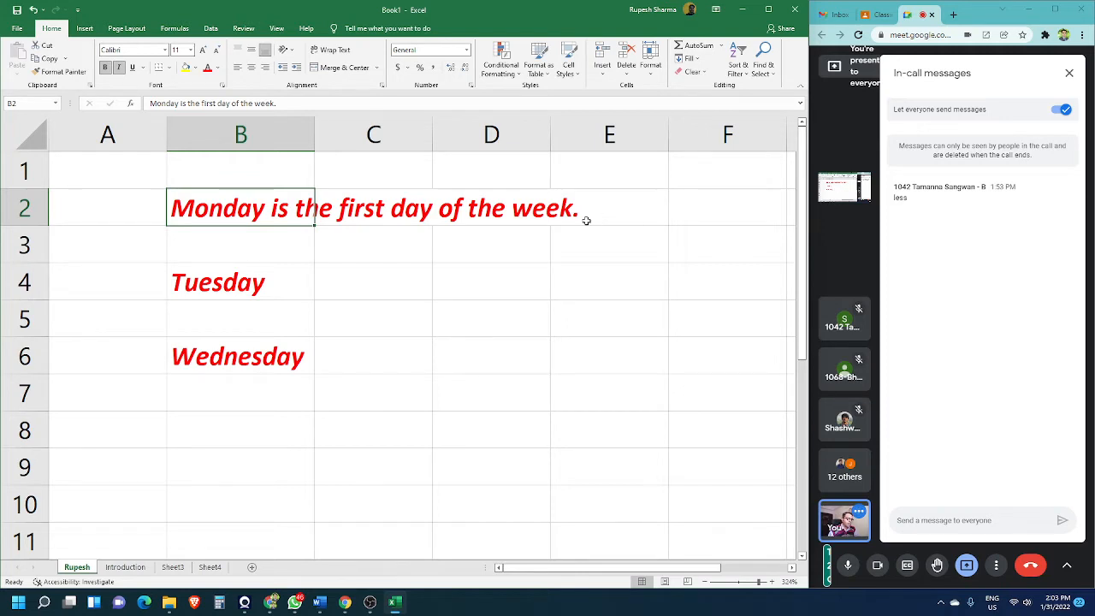
{"action": "left_click", "coordinate": [393, 266]}
{"action": "left_click", "coordinate": [394, 198]}
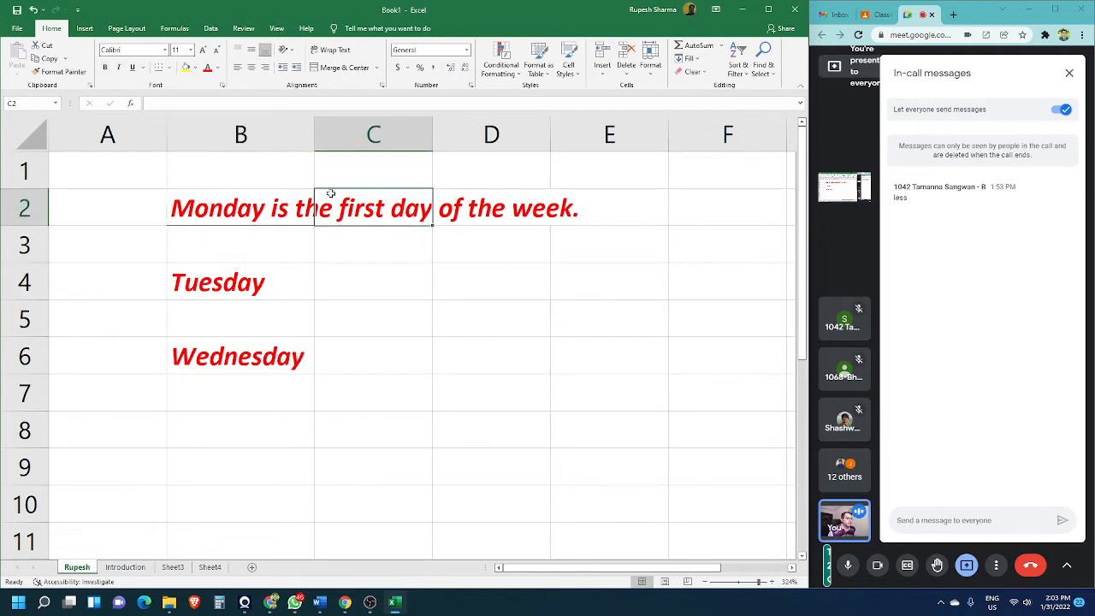
{"action": "left_click", "coordinate": [491, 206]}
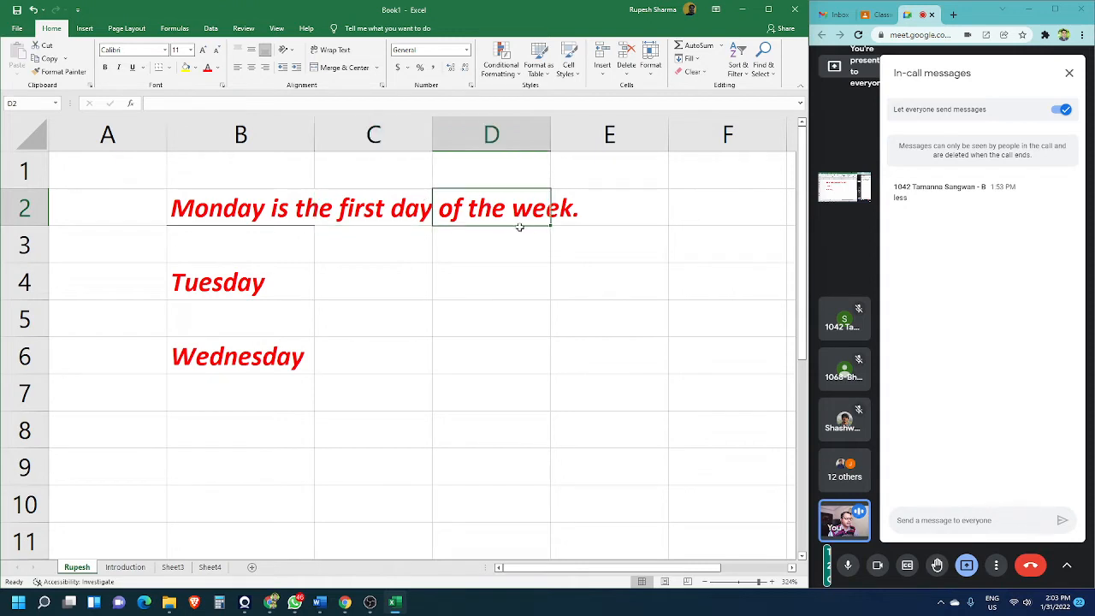
{"action": "left_click", "coordinate": [640, 203]}
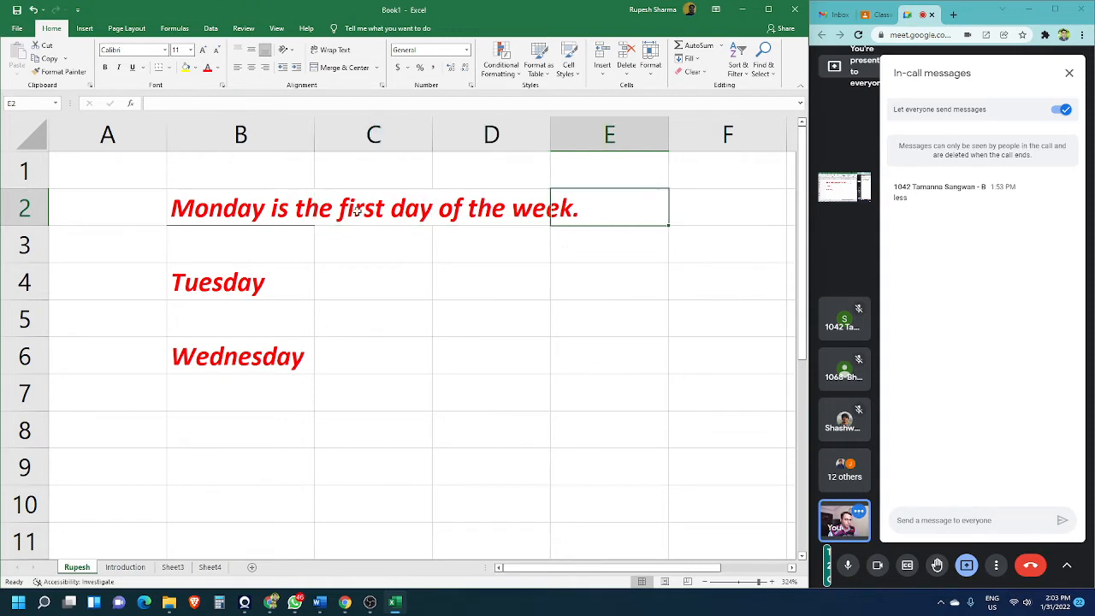
{"action": "left_click", "coordinate": [386, 204]}
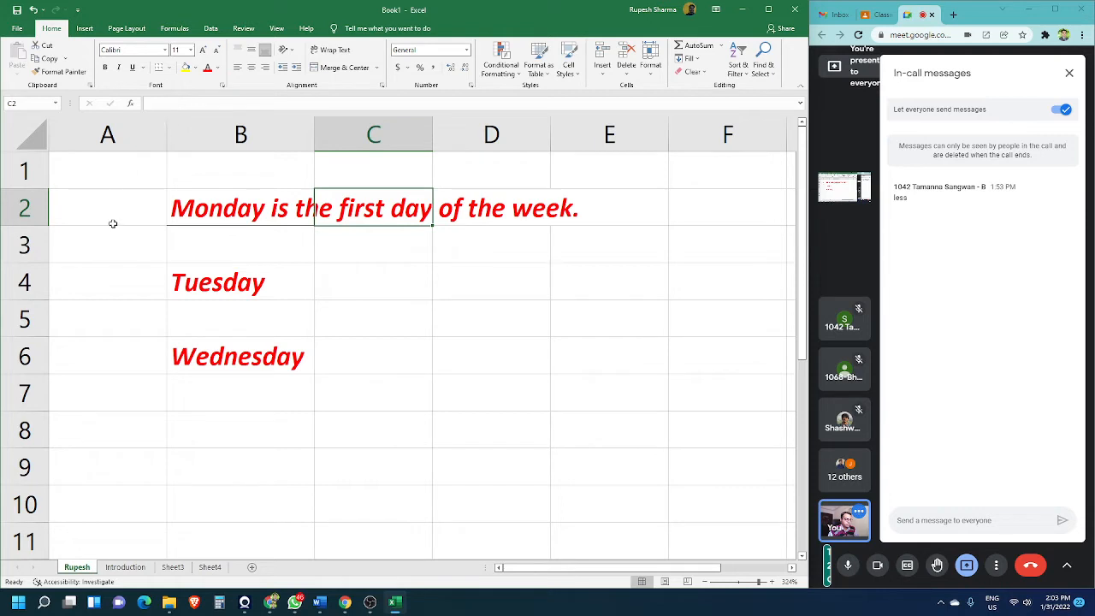
{"action": "left_click", "coordinate": [259, 207]}
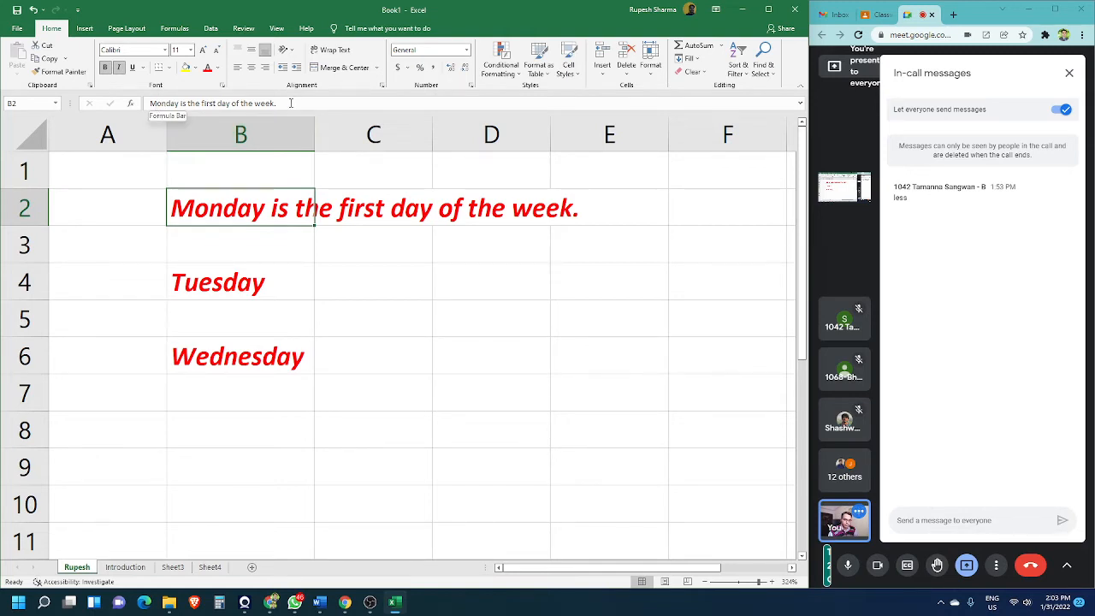
{"action": "left_click", "coordinate": [390, 198]}
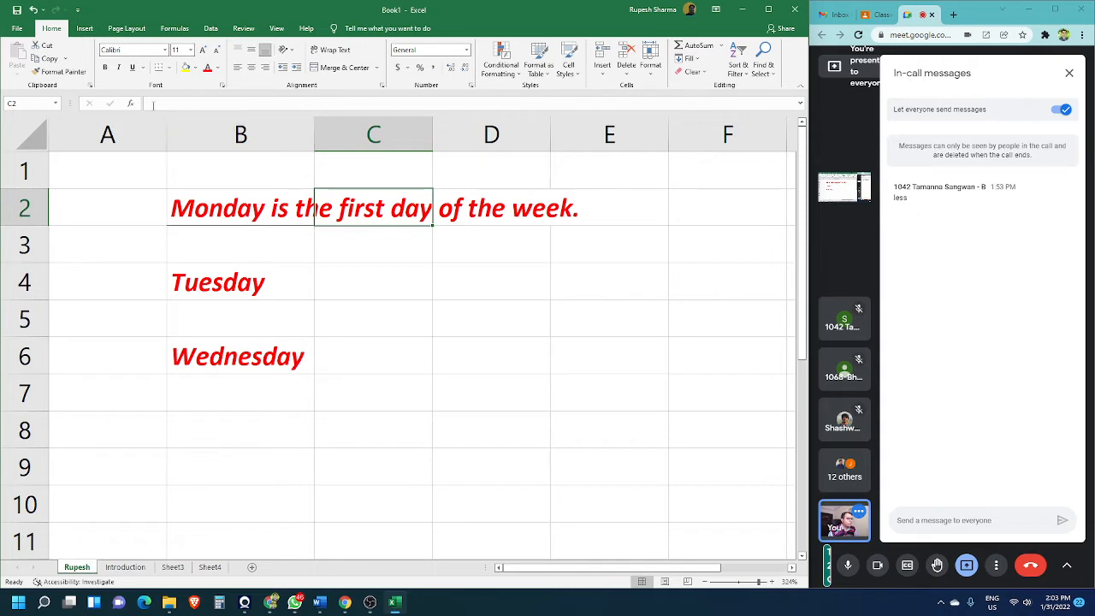
{"action": "left_click", "coordinate": [462, 195]}
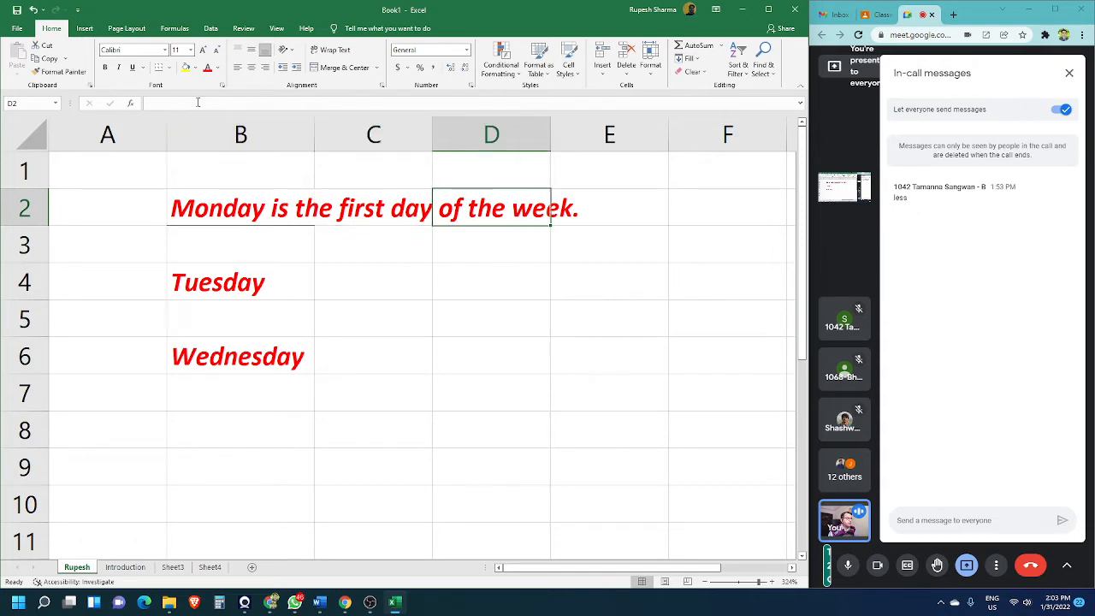
{"action": "left_click", "coordinate": [386, 274]}
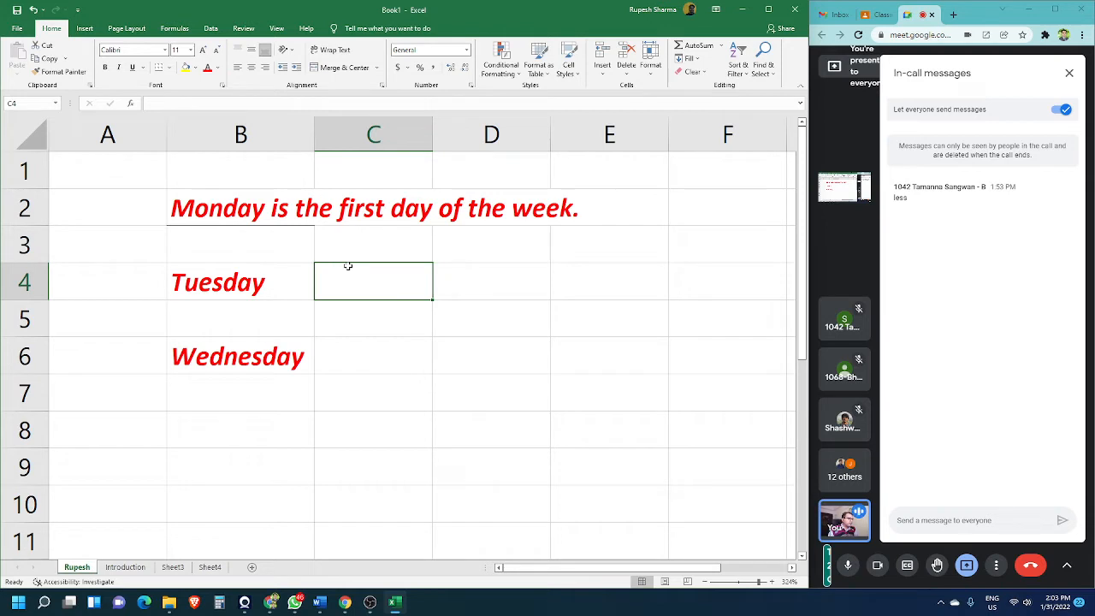
{"action": "left_click", "coordinate": [288, 207]}
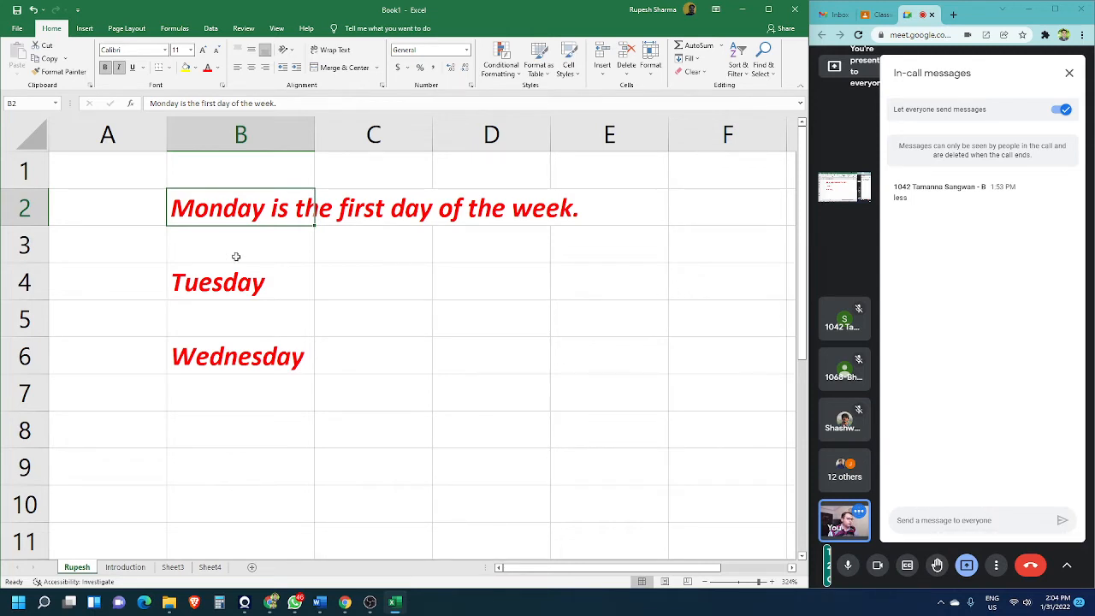
- Move Tuesday from cell B4 to cell C2
{"action": "left_click", "coordinate": [282, 285]}
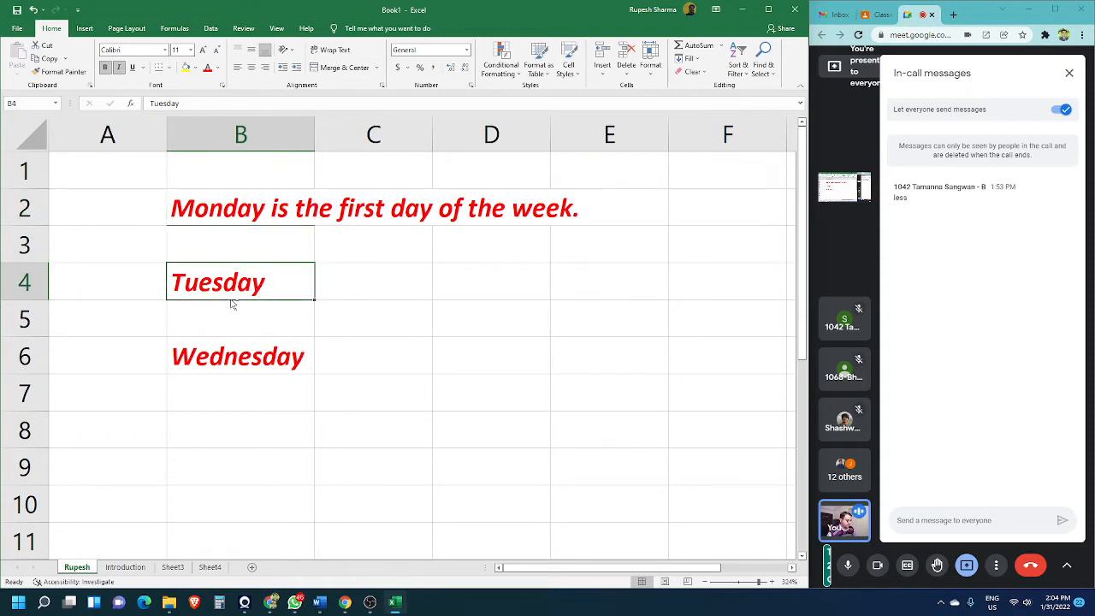
{"action": "key", "text": "ctrl+c"}
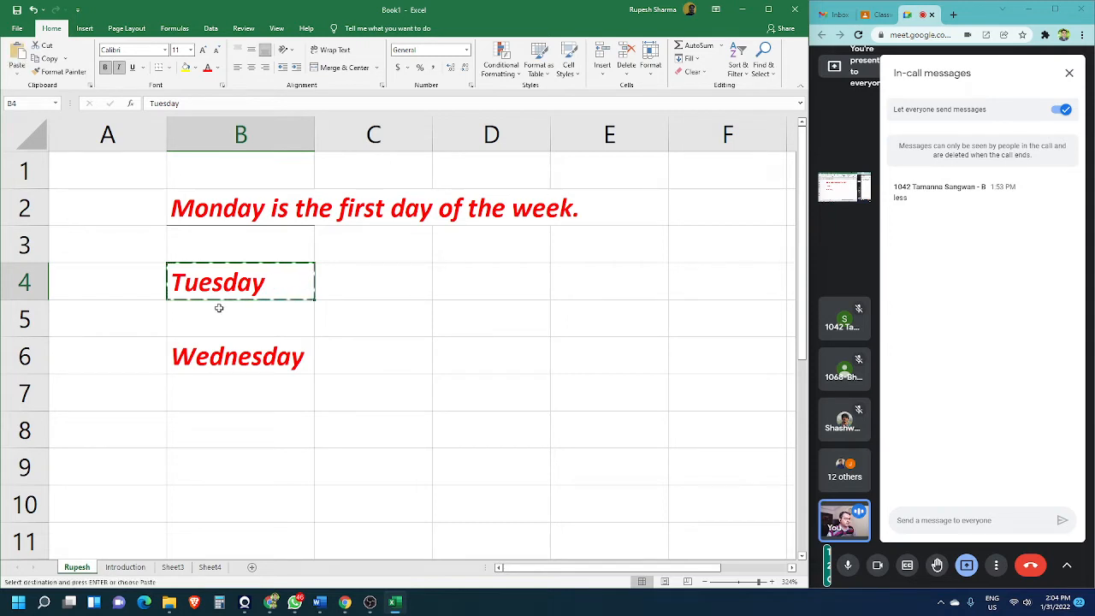
{"action": "left_click", "coordinate": [376, 203]}
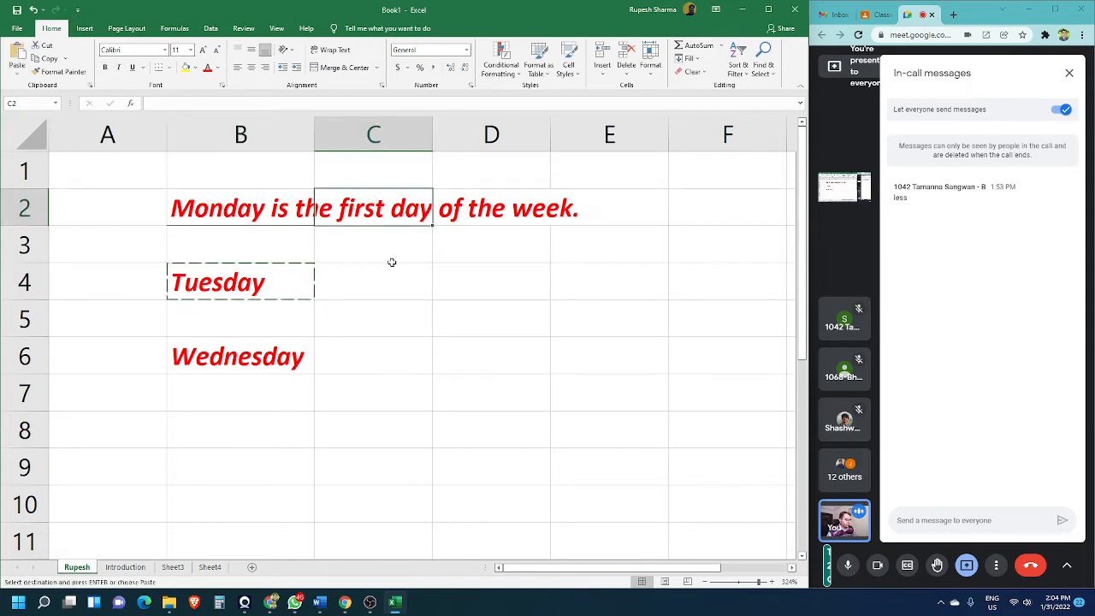
{"action": "key", "text": "ctrl+v"}
{"action": "left_click", "coordinate": [393, 319]}
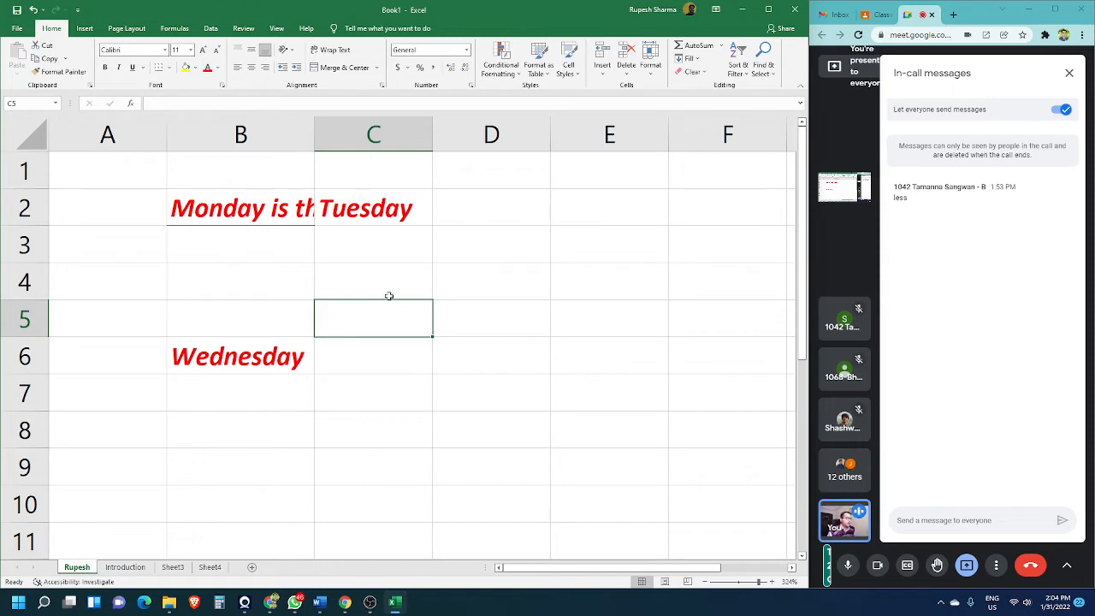
- Widen column B by hand until the full sentence in cell B2 shows and narrow it again, repeating this once more
{"action": "left_click", "coordinate": [399, 208]}
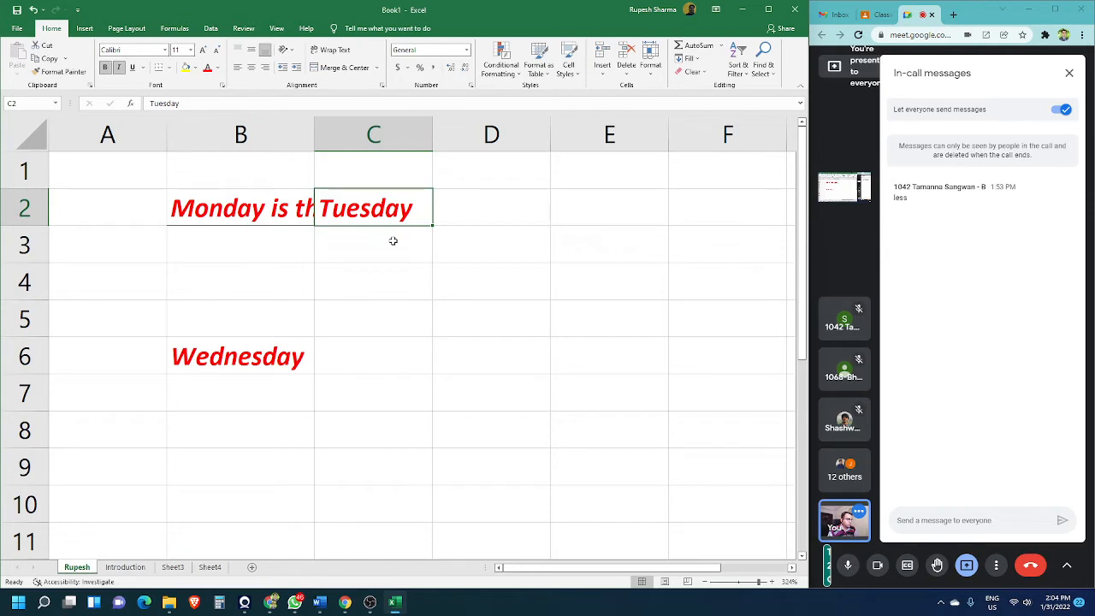
{"action": "left_click", "coordinate": [267, 206]}
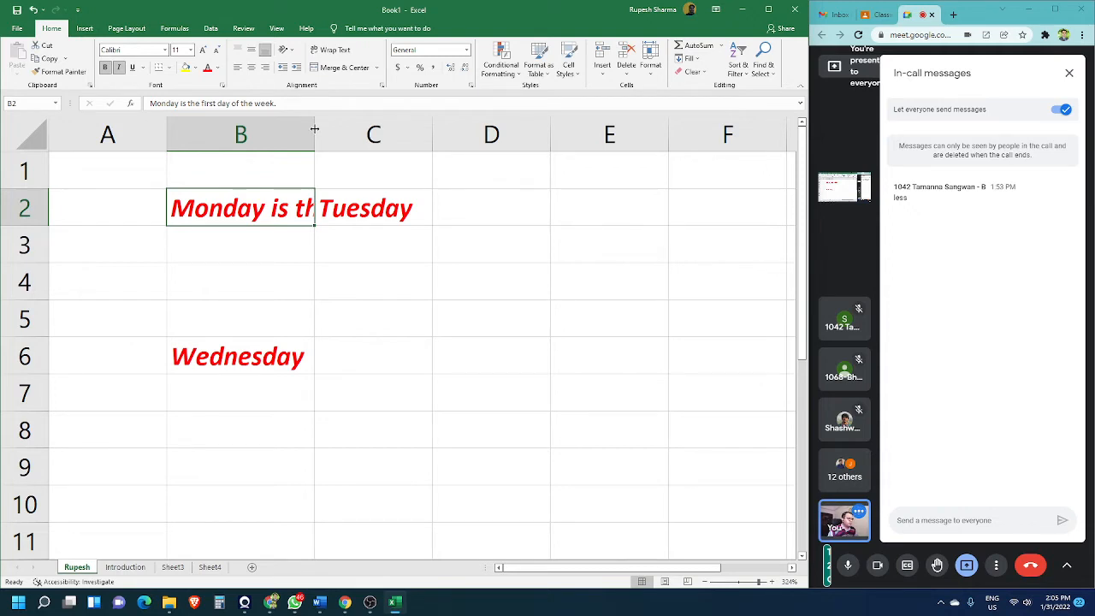
{"action": "left_click_drag", "start_coordinate": [315, 129], "coordinate": [602, 140]}
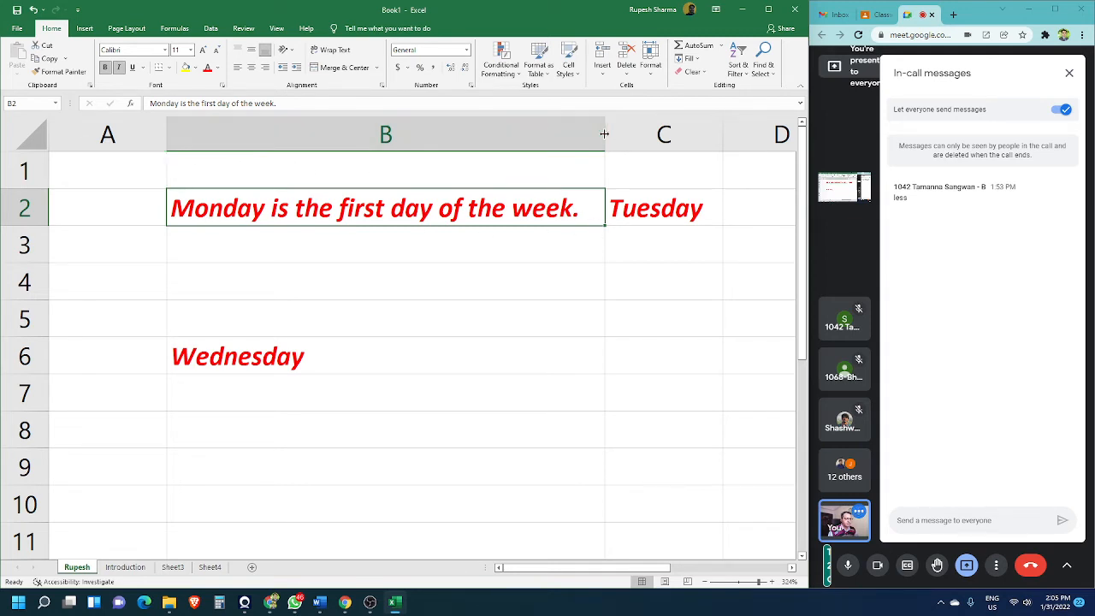
{"action": "left_click_drag", "start_coordinate": [604, 134], "coordinate": [399, 137]}
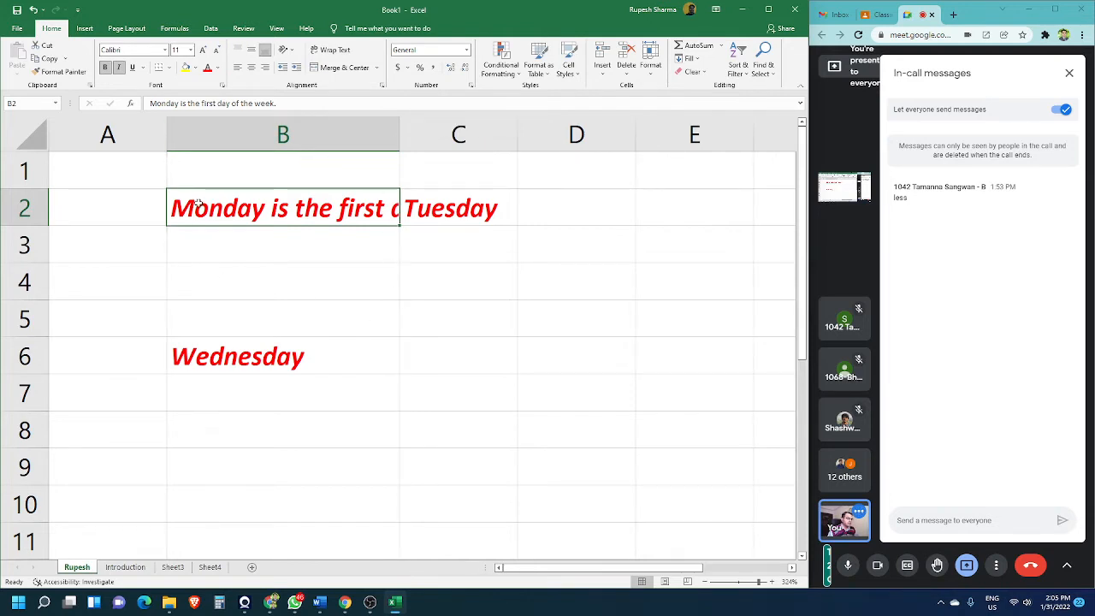
{"action": "left_click_drag", "start_coordinate": [398, 130], "coordinate": [630, 135]}
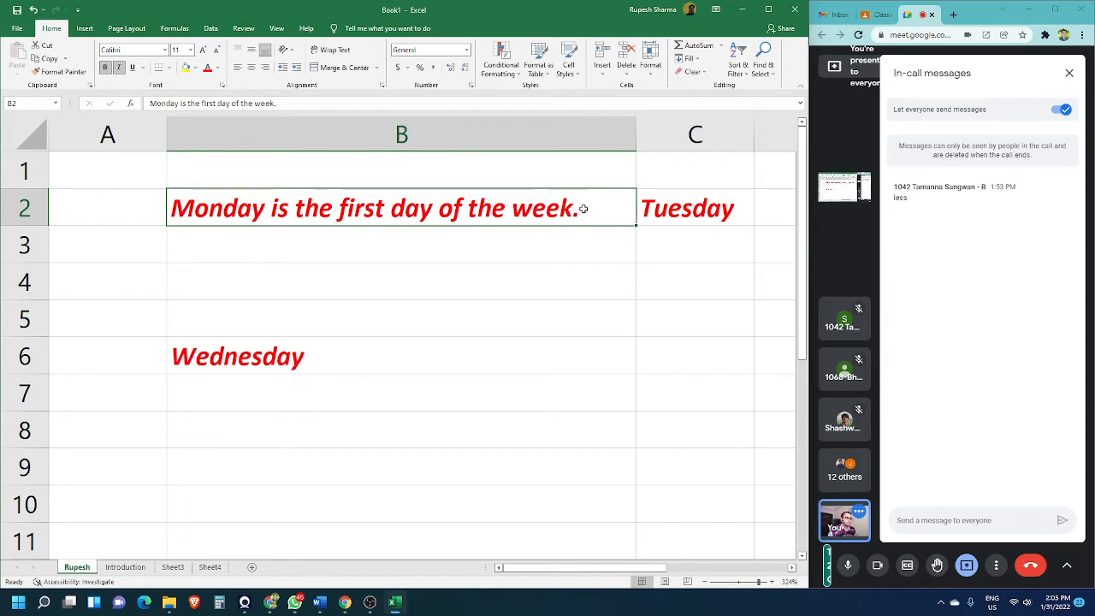
{"action": "left_click_drag", "start_coordinate": [637, 135], "coordinate": [452, 133]}
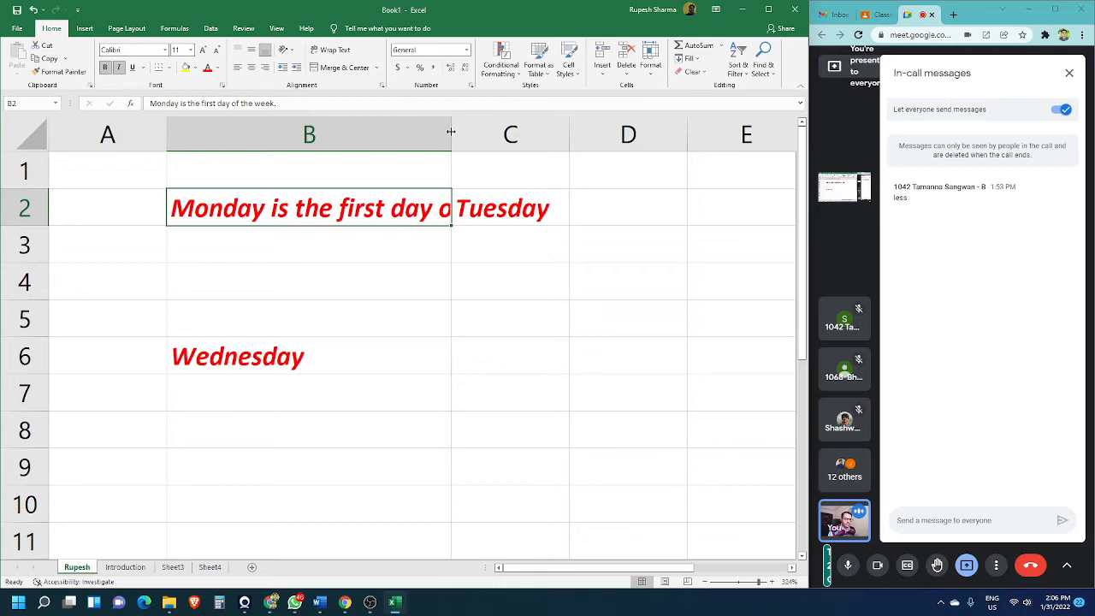
- AutoFit column B to the sentence in cell B2, repeating it from wider and narrower manual column widths
{"action": "double_click", "coordinate": [450, 131]}
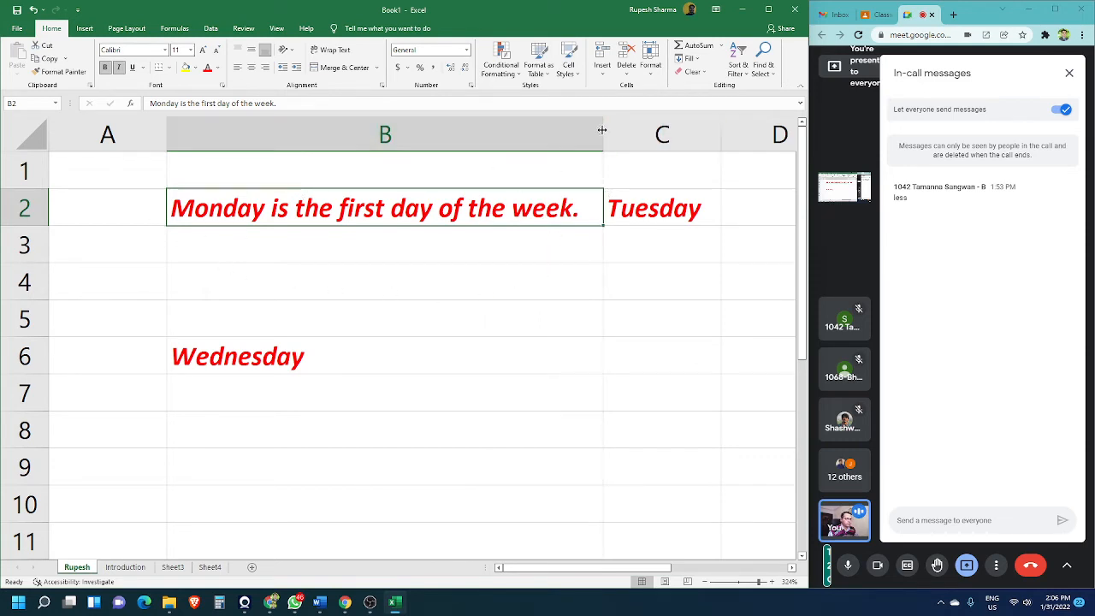
{"action": "left_click_drag", "start_coordinate": [603, 132], "coordinate": [707, 133]}
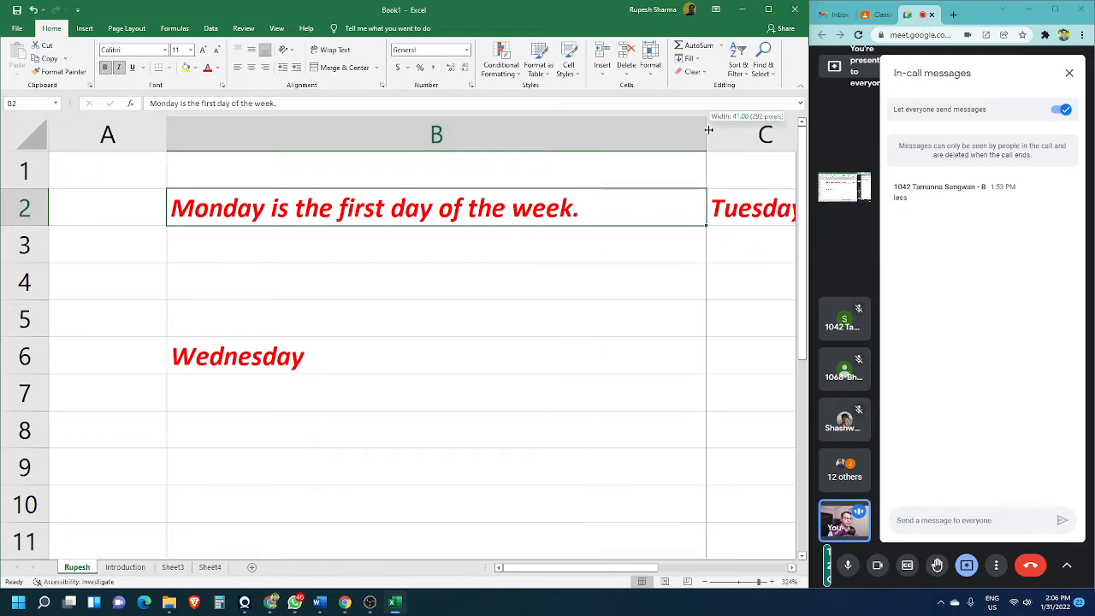
{"action": "key", "text": "ctrl+z"}
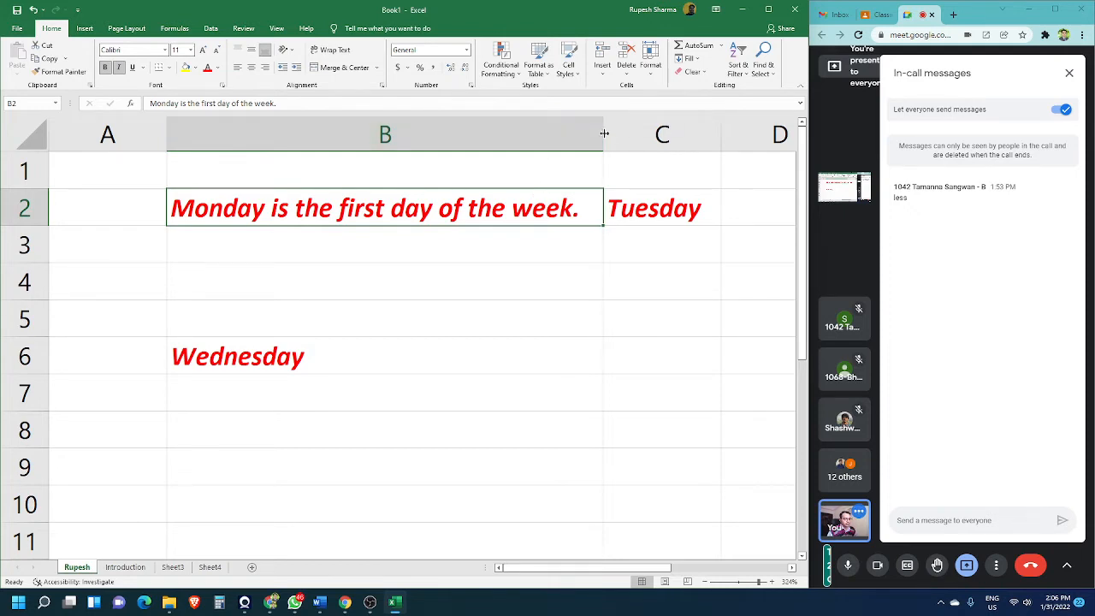
{"action": "left_click_drag", "start_coordinate": [604, 134], "coordinate": [457, 134]}
{"action": "double_click", "coordinate": [457, 134]}
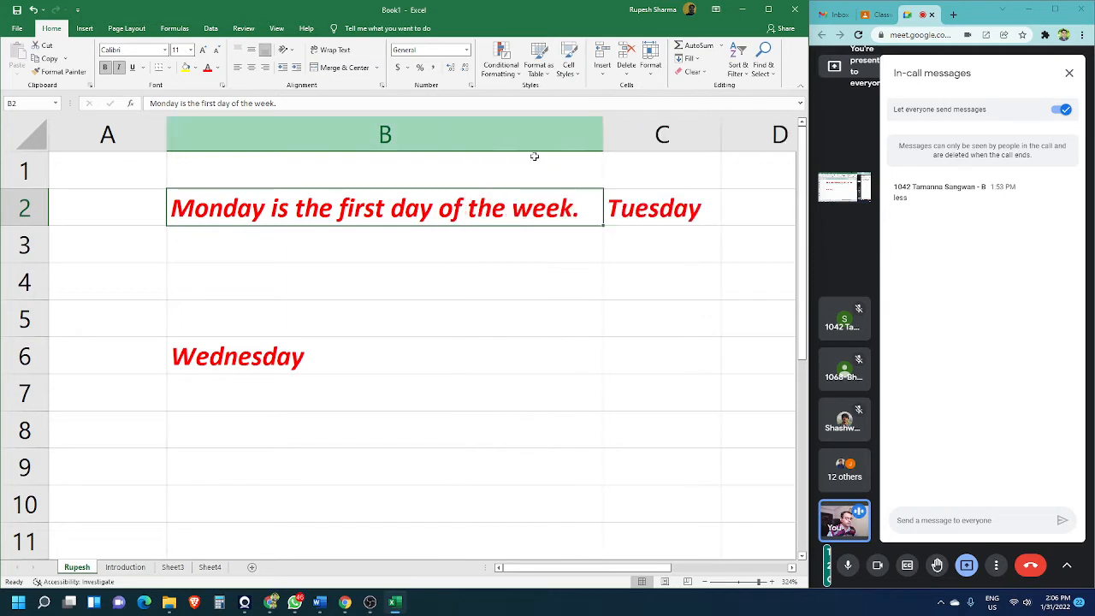
{"action": "left_click_drag", "start_coordinate": [604, 134], "coordinate": [692, 134]}
{"action": "double_click", "coordinate": [691, 134]}
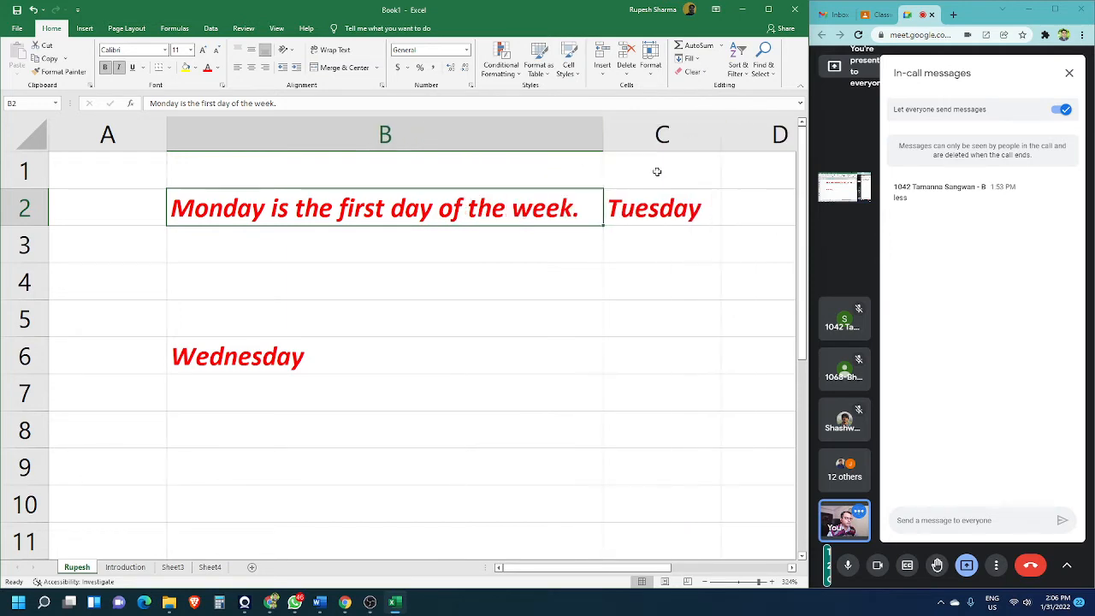
- Narrow column B to cut off the sentence after "first" and turn on Wrap Text for cell B2
{"action": "left_click", "coordinate": [556, 269]}
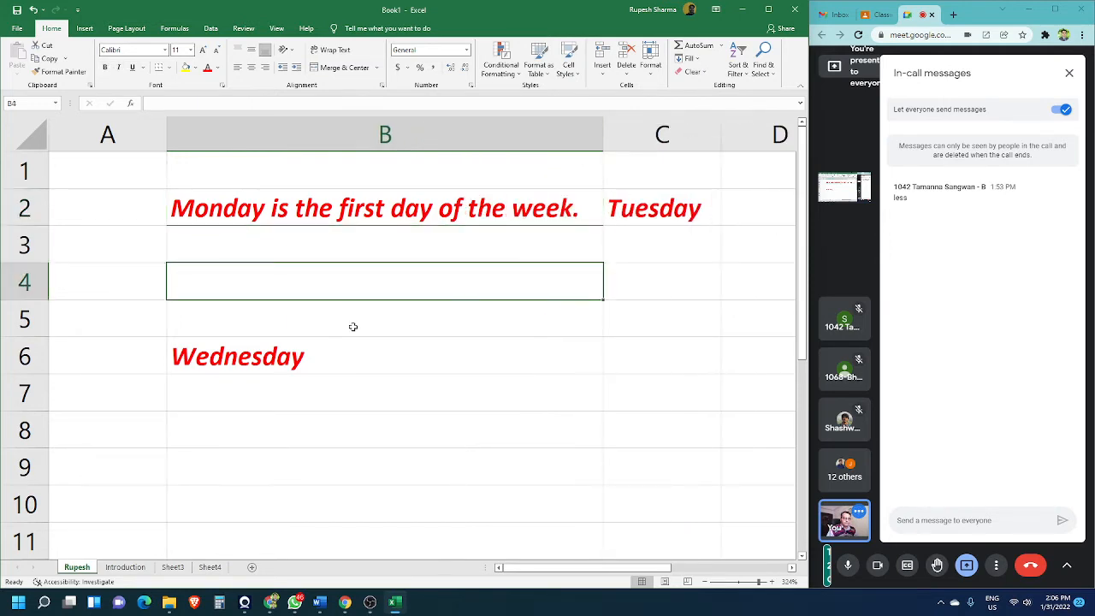
{"action": "left_click", "coordinate": [421, 214]}
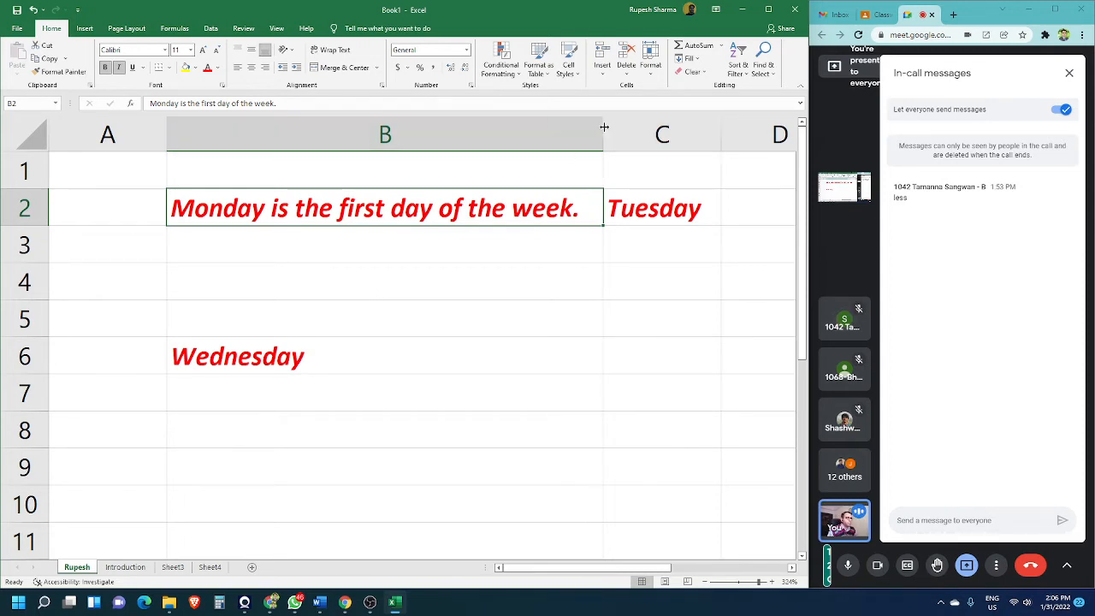
{"action": "left_click_drag", "start_coordinate": [603, 127], "coordinate": [393, 127]}
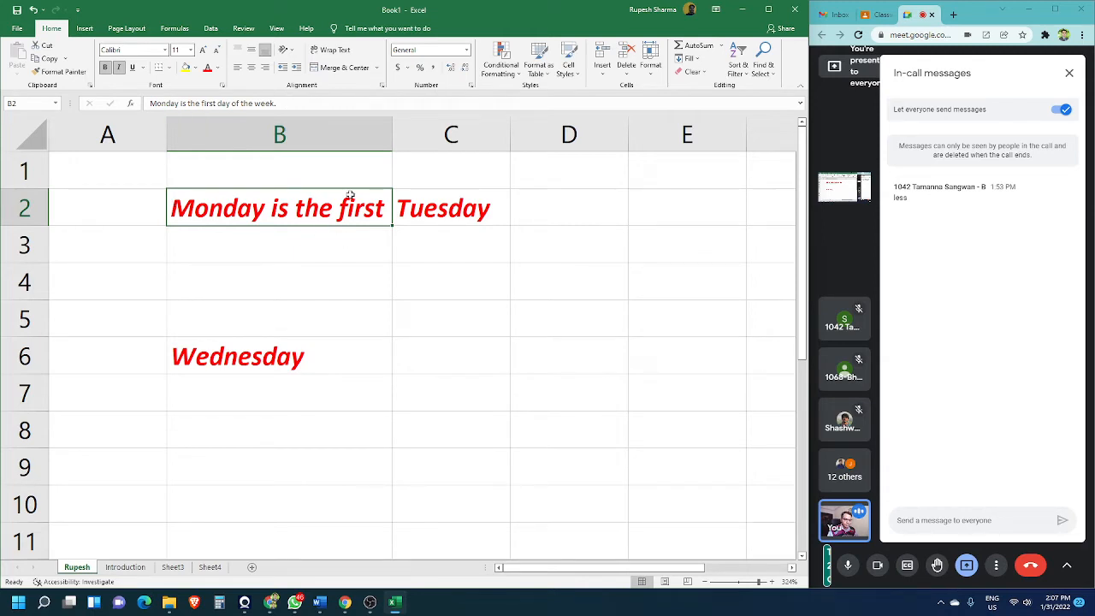
{"action": "left_click", "coordinate": [345, 288]}
{"action": "left_click", "coordinate": [319, 215]}
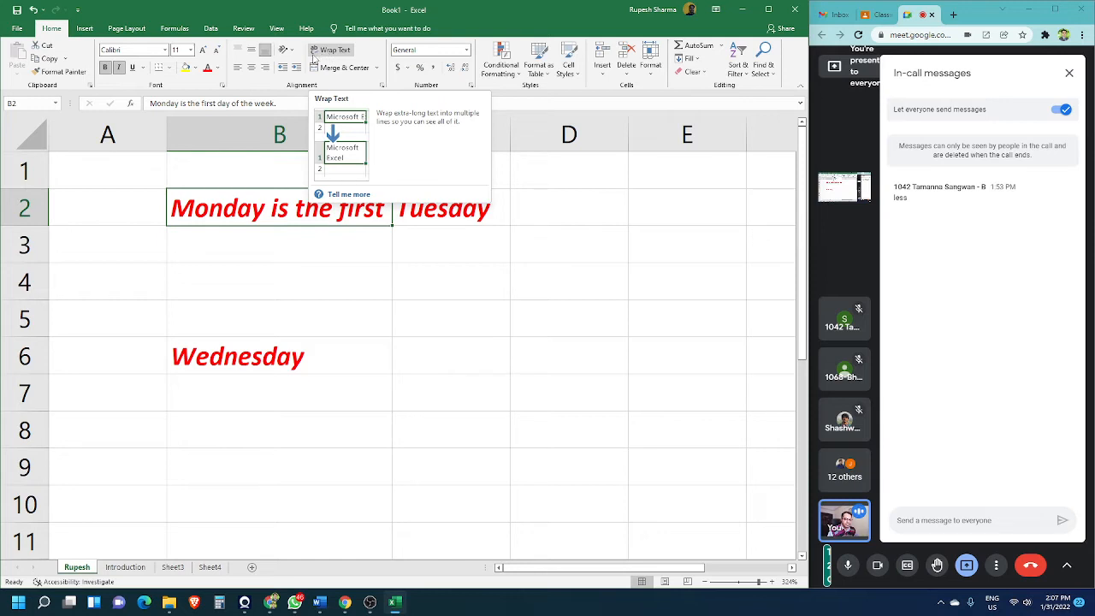
{"action": "left_click", "coordinate": [343, 53]}
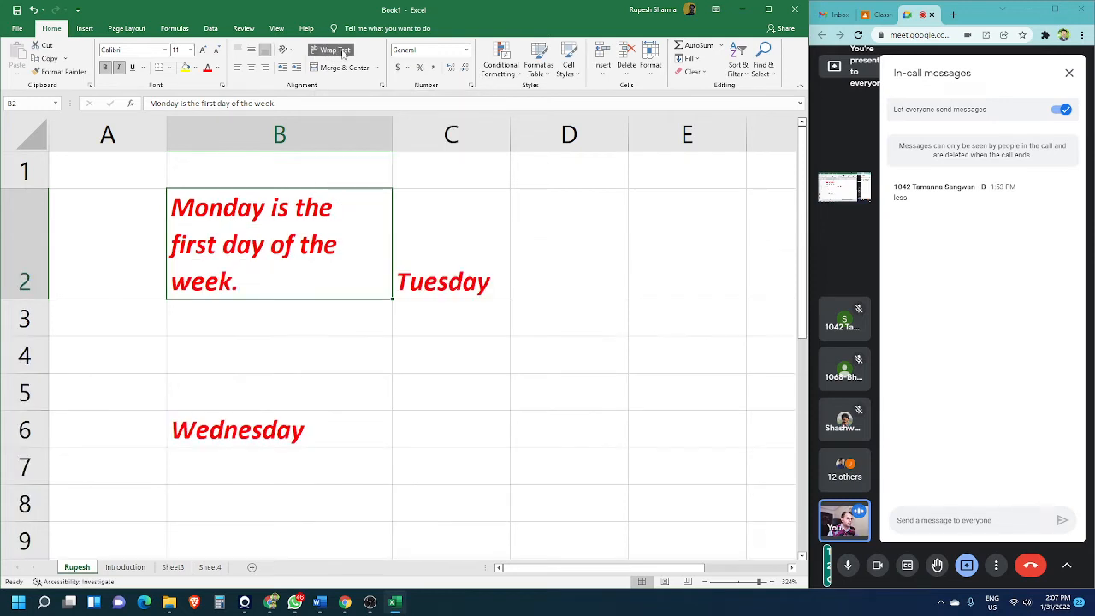
- Examine wrapped cell B2 against neighbouring cell C2 to compare how their text sits in the taller row
{"action": "left_click", "coordinate": [374, 320]}
{"action": "left_click", "coordinate": [268, 249]}
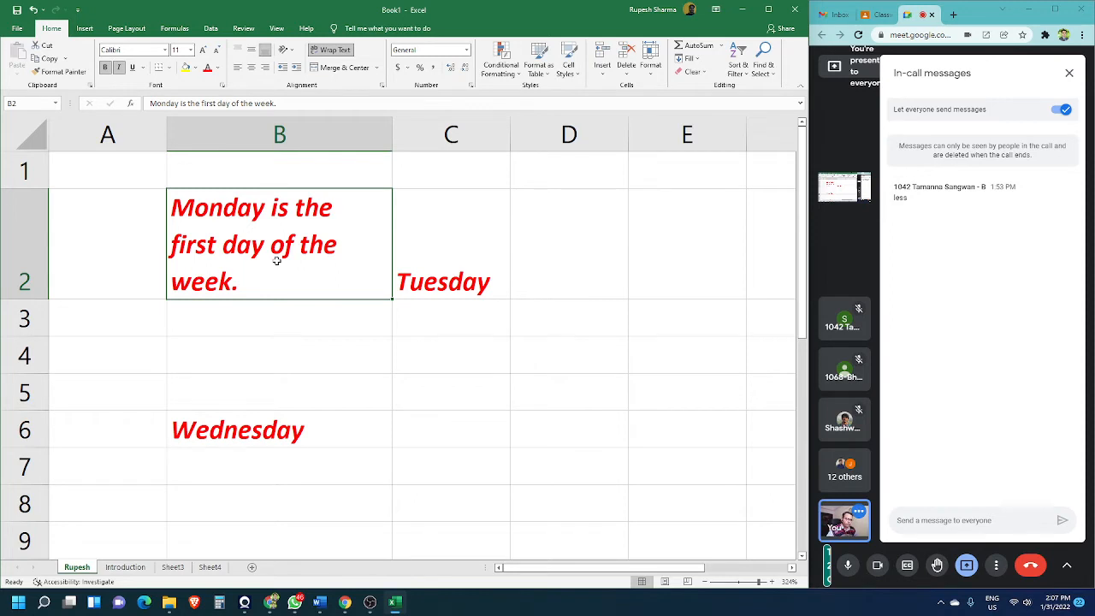
{"action": "left_click", "coordinate": [297, 337]}
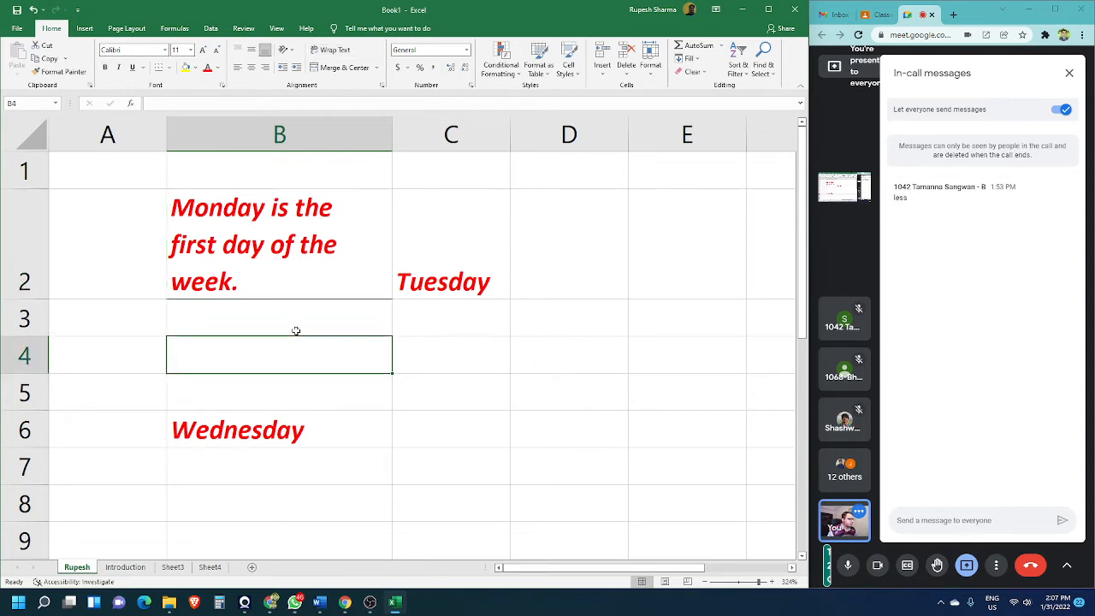
{"action": "left_click", "coordinate": [330, 248]}
{"action": "left_click", "coordinate": [442, 244]}
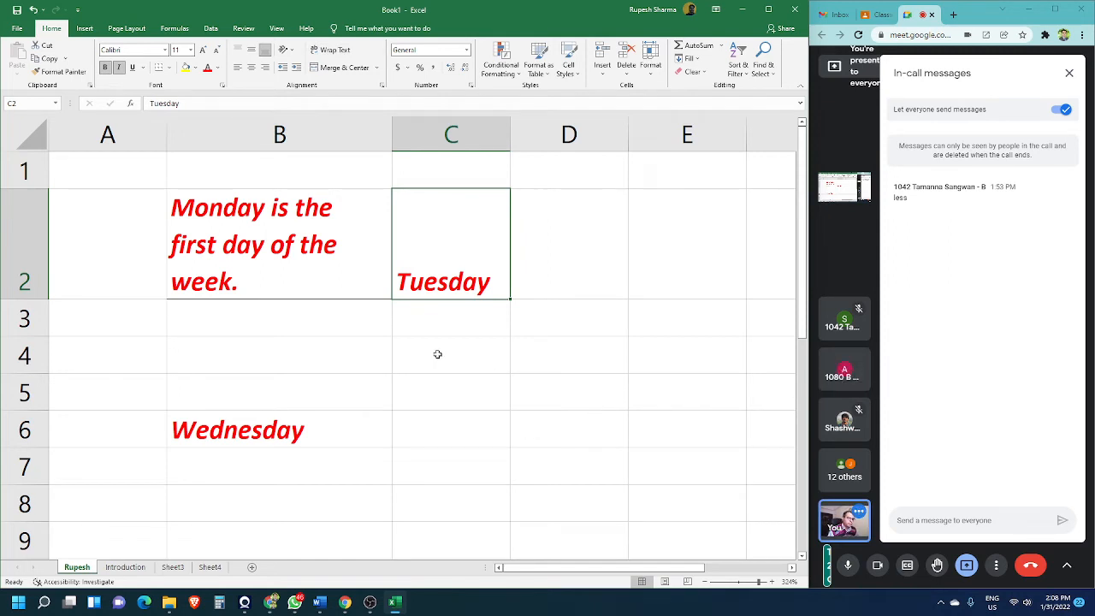
{"action": "left_click", "coordinate": [294, 350]}
{"action": "left_click", "coordinate": [319, 257]}
{"action": "left_click", "coordinate": [450, 247]}
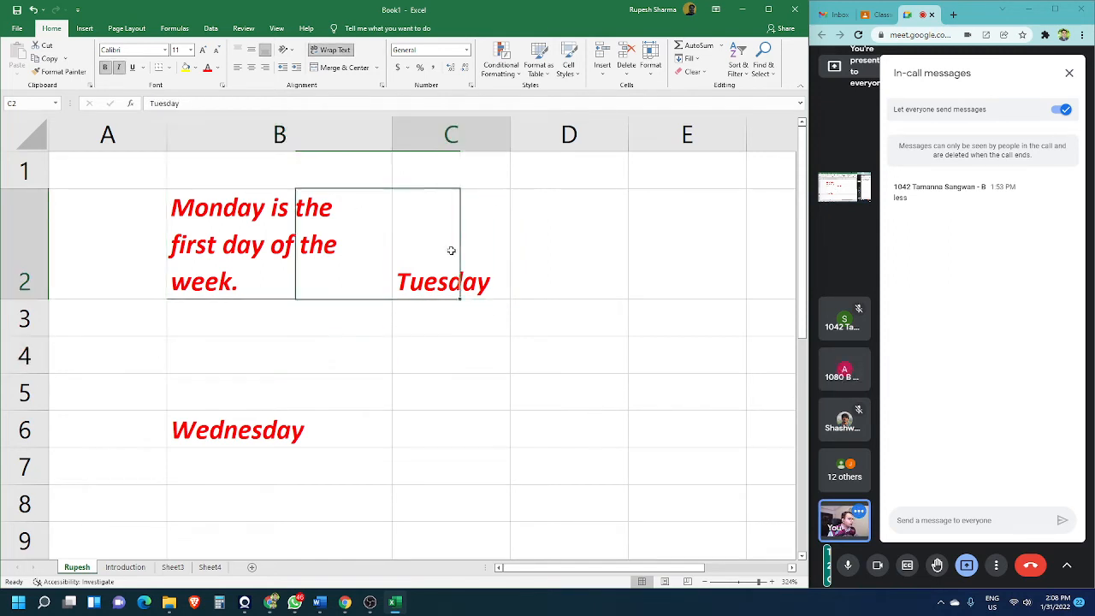
- Try centre alignment on the sentence in cell B2 and settle on right alignment
{"action": "left_click", "coordinate": [302, 246]}
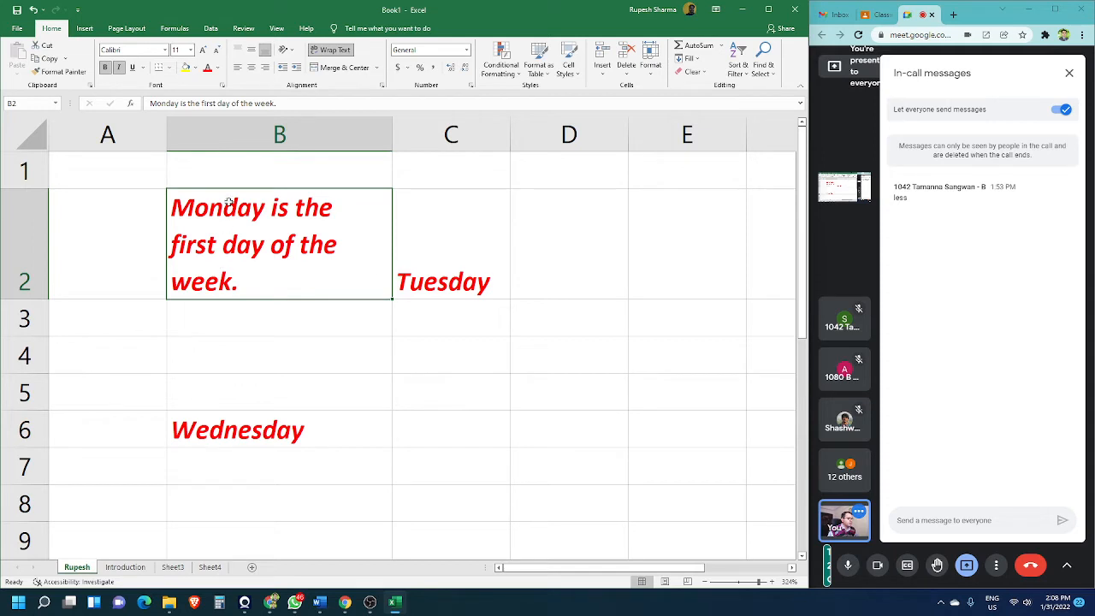
{"action": "left_click", "coordinate": [252, 68]}
{"action": "left_click", "coordinate": [265, 68]}
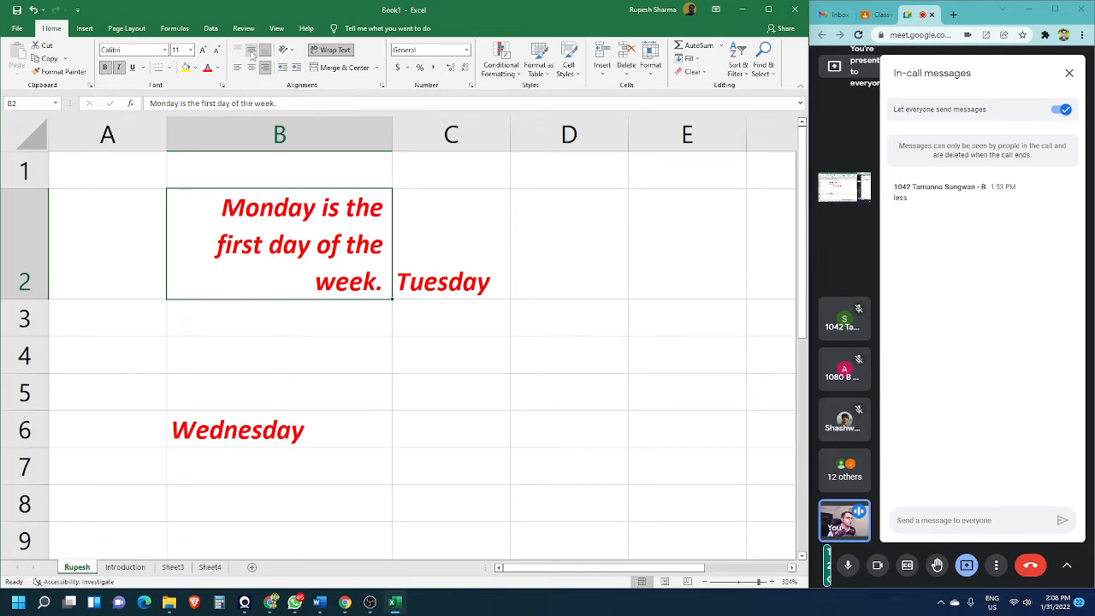
- Try different vertical and horizontal alignments on Tuesday in cell C2 and settle on Middle Align with centred text
{"action": "left_click", "coordinate": [492, 237]}
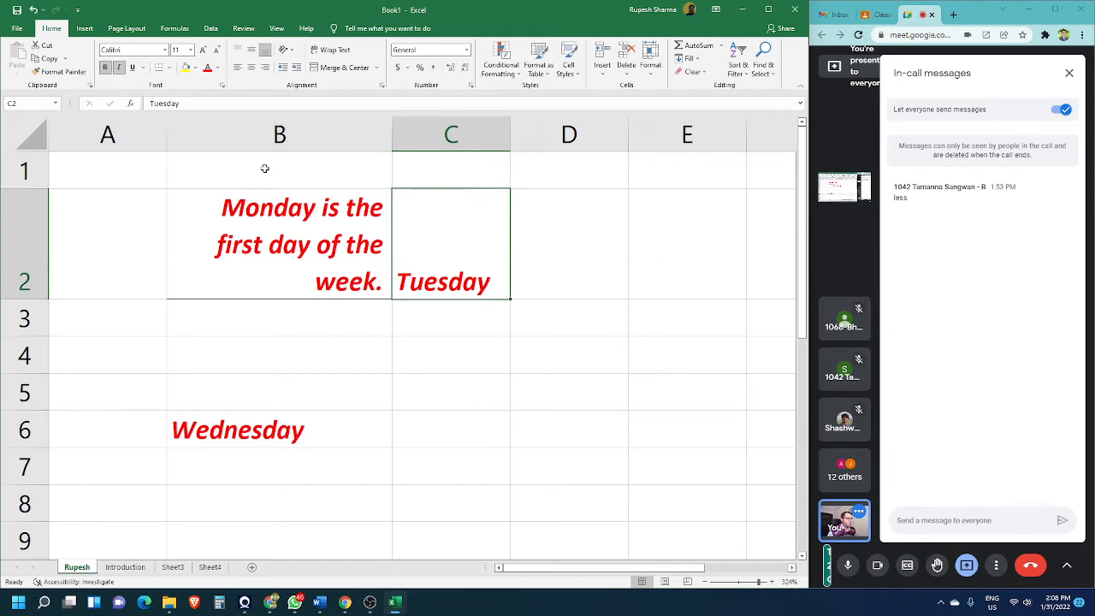
{"action": "left_click", "coordinate": [252, 51]}
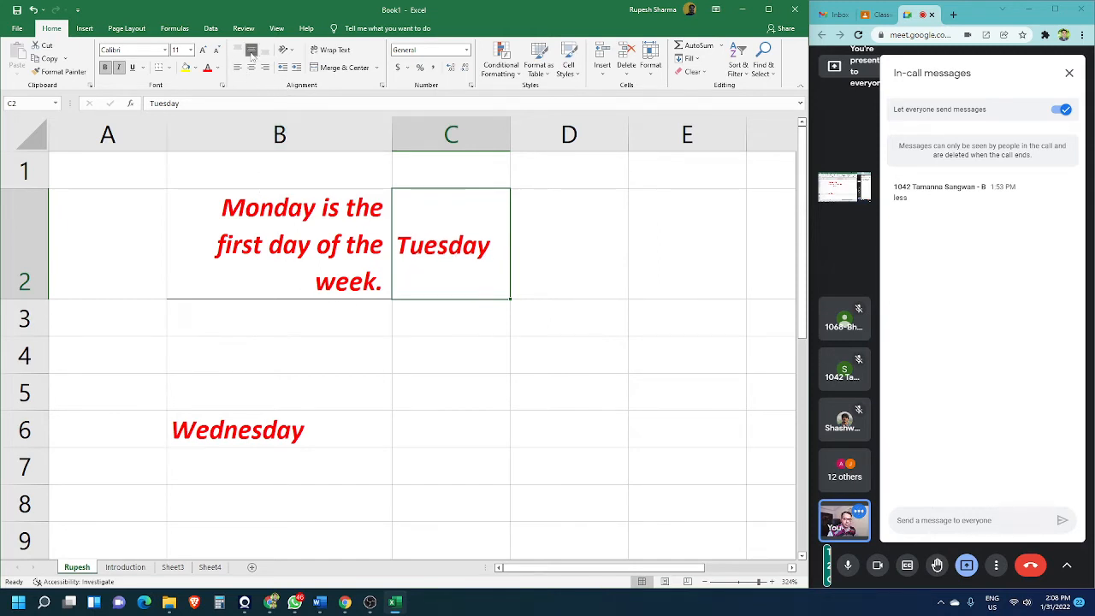
{"action": "left_click", "coordinate": [238, 52]}
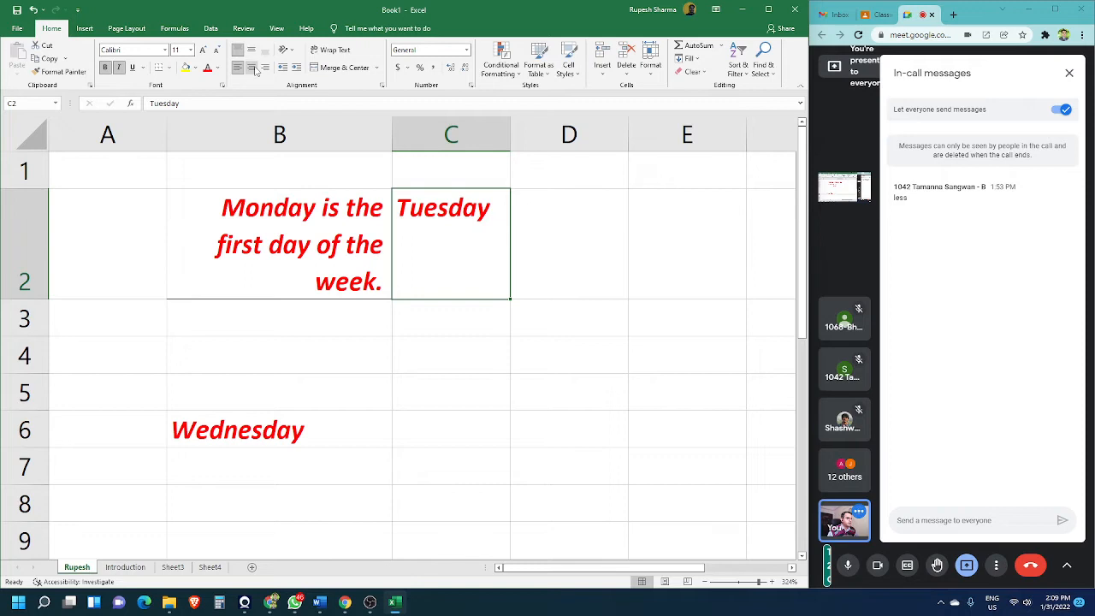
{"action": "left_click", "coordinate": [253, 68]}
{"action": "left_click", "coordinate": [265, 68]}
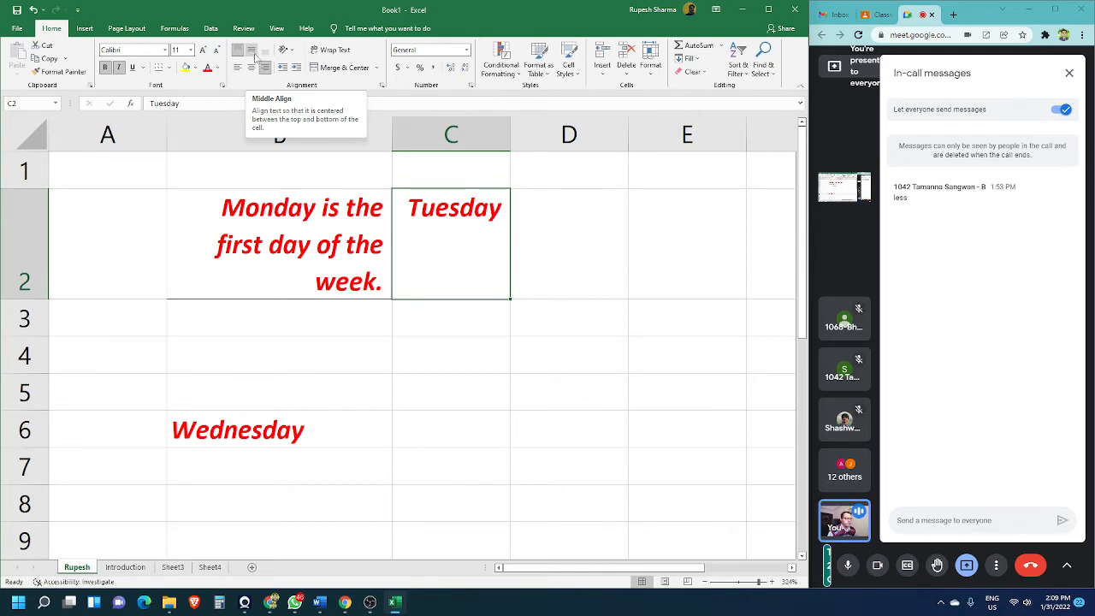
{"action": "left_click", "coordinate": [251, 51]}
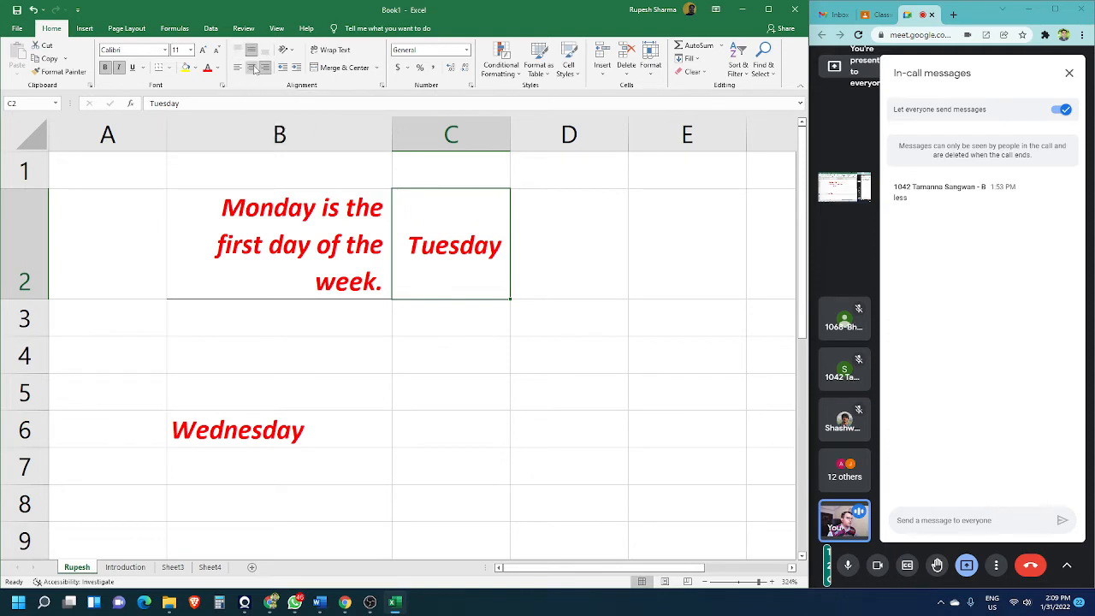
{"action": "left_click", "coordinate": [252, 68]}
{"action": "left_click", "coordinate": [554, 294]}
{"action": "left_click", "coordinate": [428, 232]}
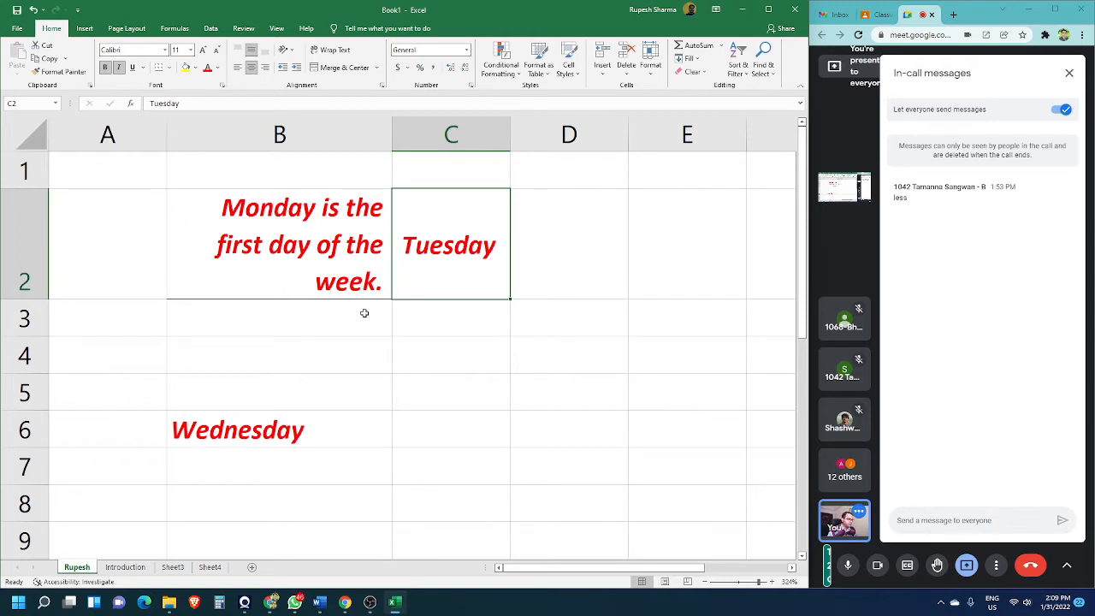
- Narrow column B slightly while keeping the sentence in cell B2 wrapped on three lines
{"action": "left_click", "coordinate": [329, 344]}
{"action": "left_click", "coordinate": [452, 250]}
{"action": "left_click", "coordinate": [233, 232]}
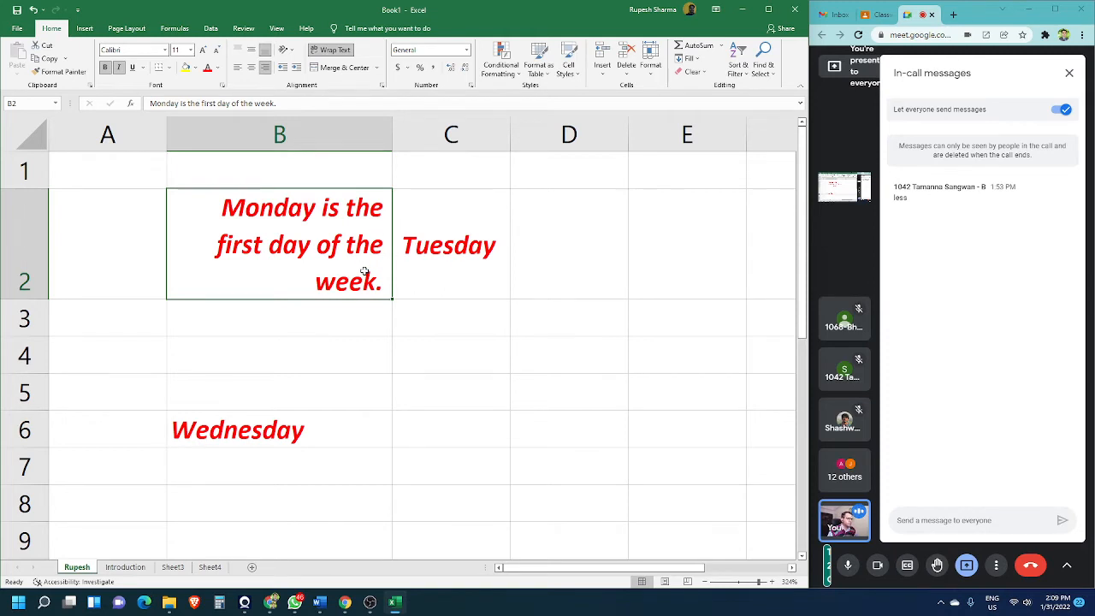
{"action": "mouse_move", "coordinate": [392, 126]}
{"action": "left_mouse_down"}
{"action": "mouse_move", "coordinate": [423, 127]}
{"action": "mouse_move", "coordinate": [387, 127]}
{"action": "left_mouse_up"}
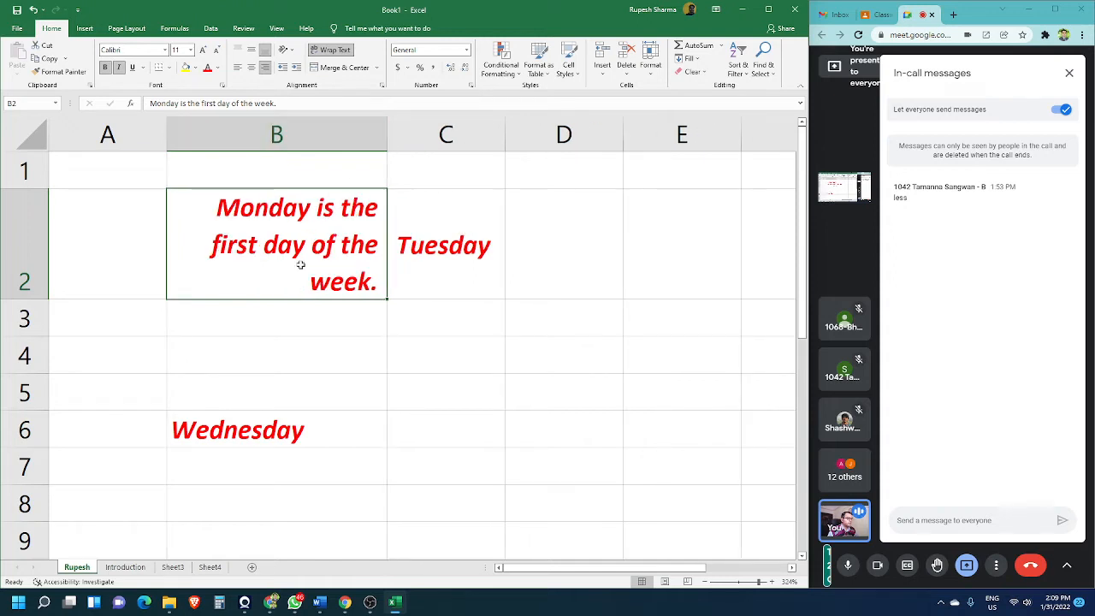
- Make row 2 shorter and taller by hand, using AutoFit after each change to fit the wrapped sentence again
{"action": "mouse_move", "coordinate": [39, 299]}
{"action": "left_mouse_down"}
{"action": "mouse_move", "coordinate": [35, 260]}
{"action": "mouse_move", "coordinate": [36, 309]}
{"action": "left_mouse_up"}
{"action": "double_click", "coordinate": [35, 310]}
{"action": "left_click_drag", "start_coordinate": [27, 300], "coordinate": [26, 249]}
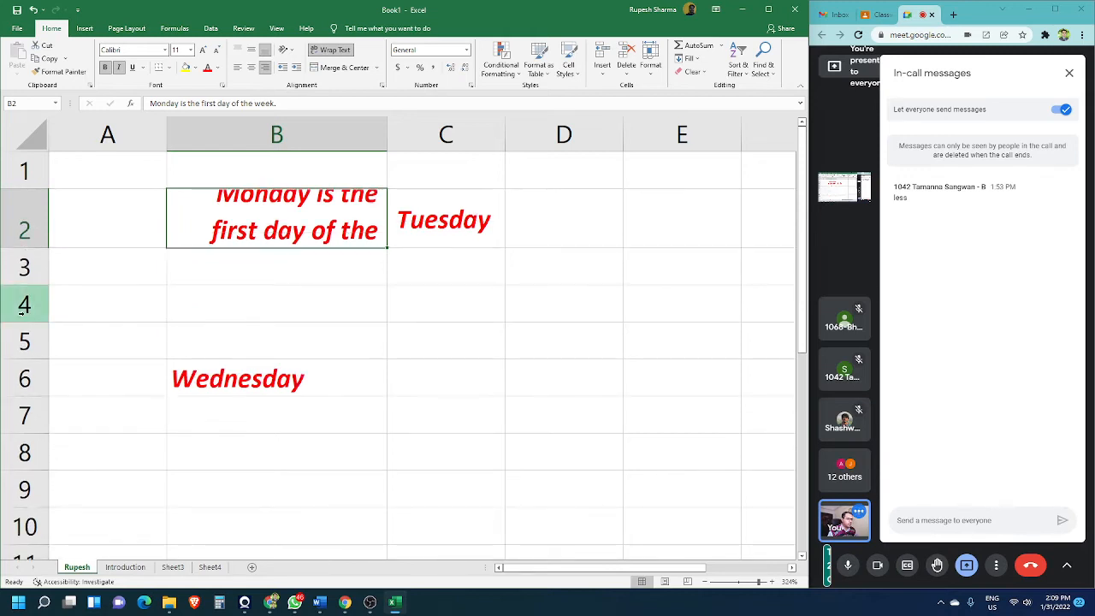
{"action": "double_click", "coordinate": [26, 249]}
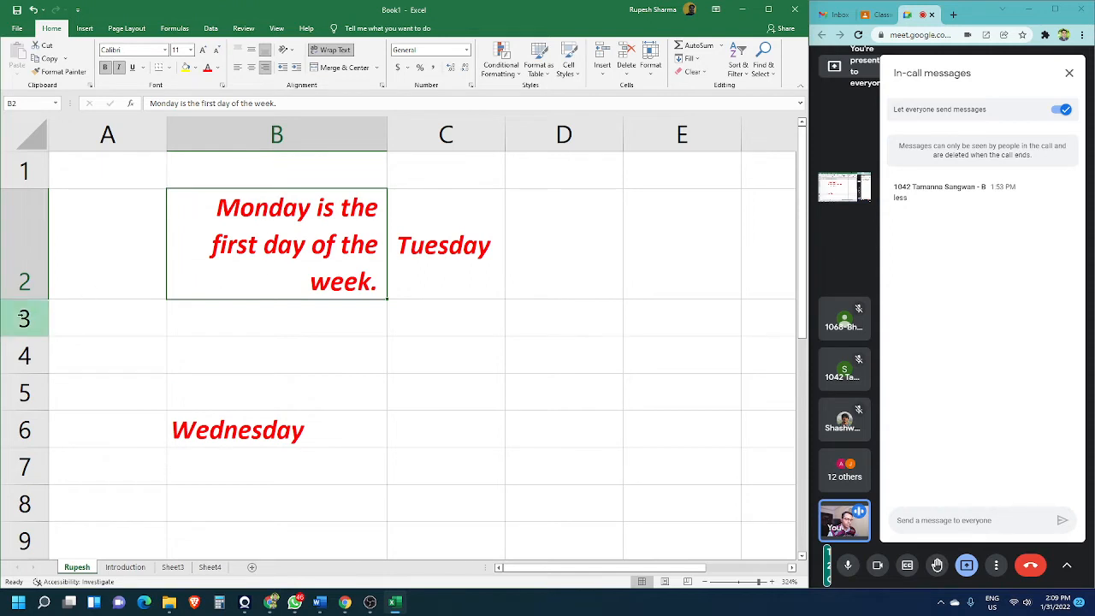
{"action": "left_click_drag", "start_coordinate": [29, 297], "coordinate": [34, 376]}
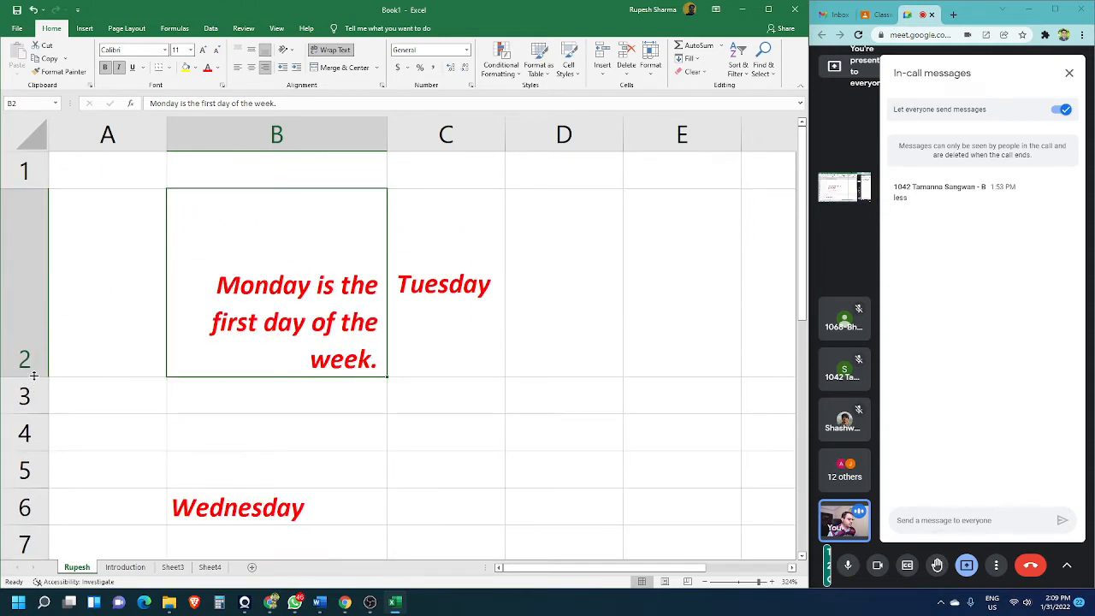
{"action": "double_click", "coordinate": [34, 377]}
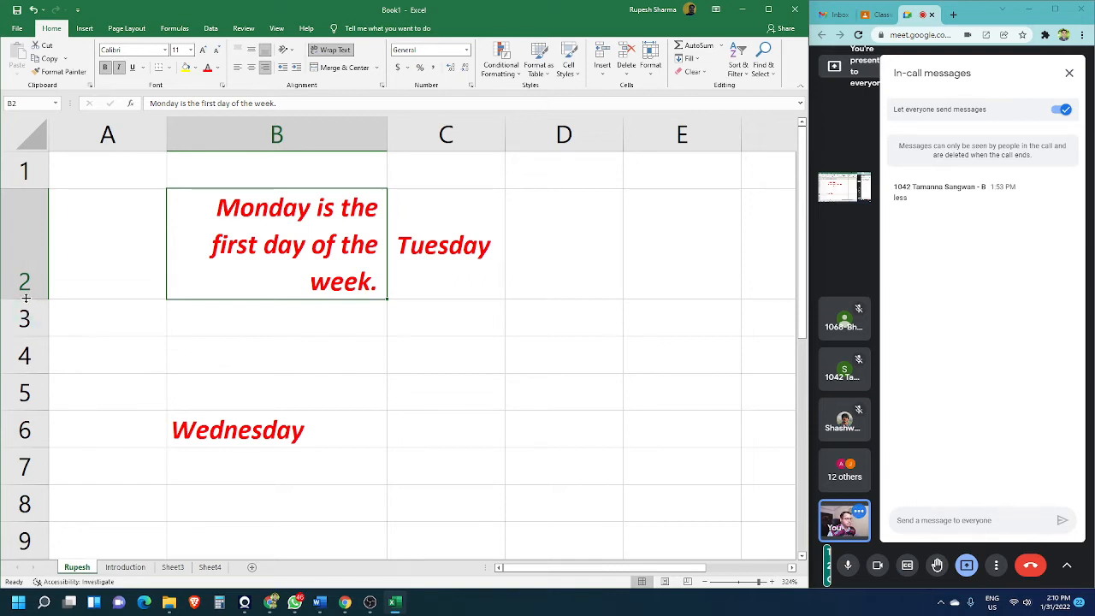
{"action": "left_click", "coordinate": [374, 351]}
{"action": "left_click", "coordinate": [409, 287]}
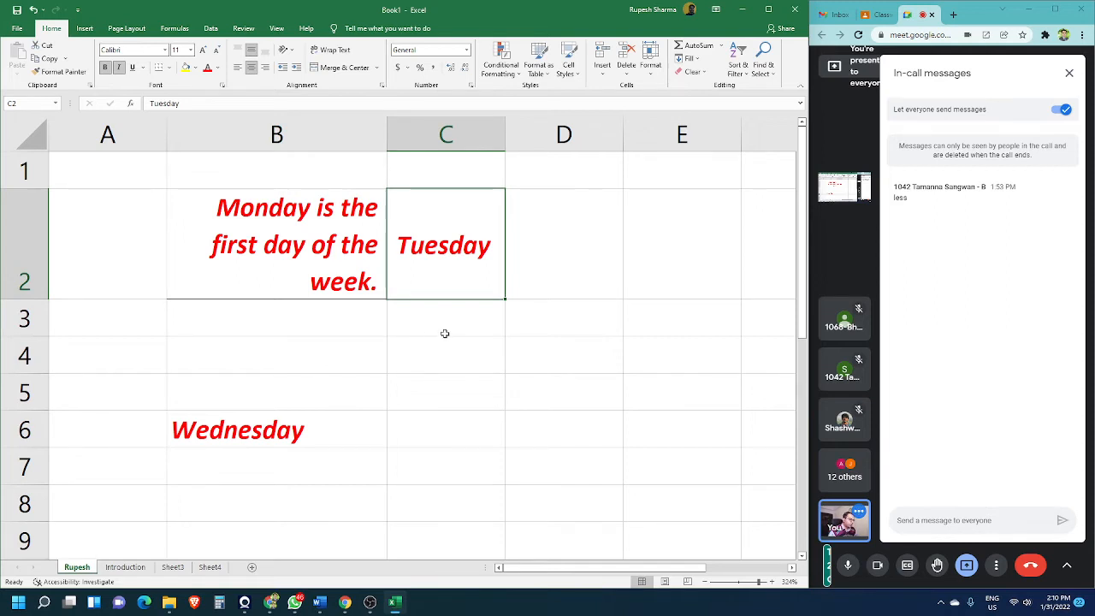
- Extend the text in cell B6 to read "Wednesday is a day of good fortune."
{"action": "left_click", "coordinate": [330, 353]}
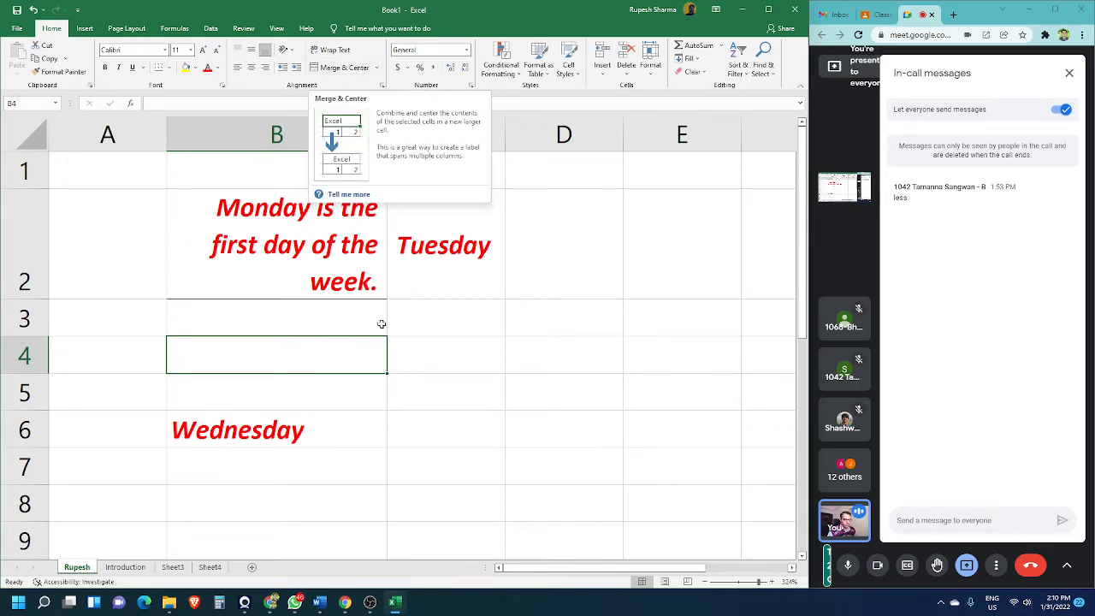
{"action": "left_click", "coordinate": [430, 425]}
{"action": "left_click", "coordinate": [313, 420]}
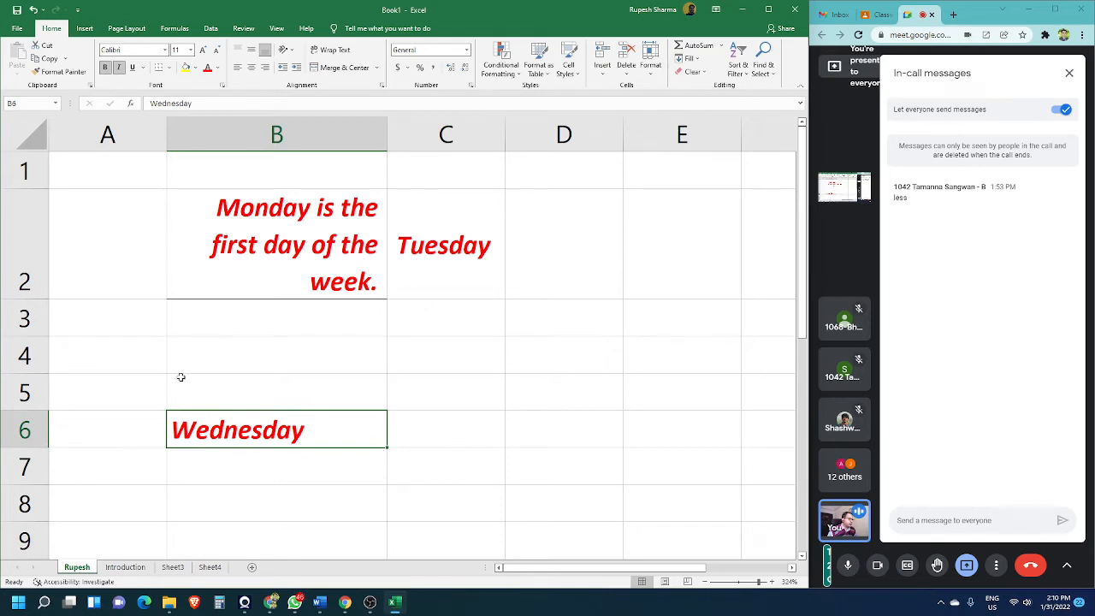
{"action": "double_click", "coordinate": [332, 434]}
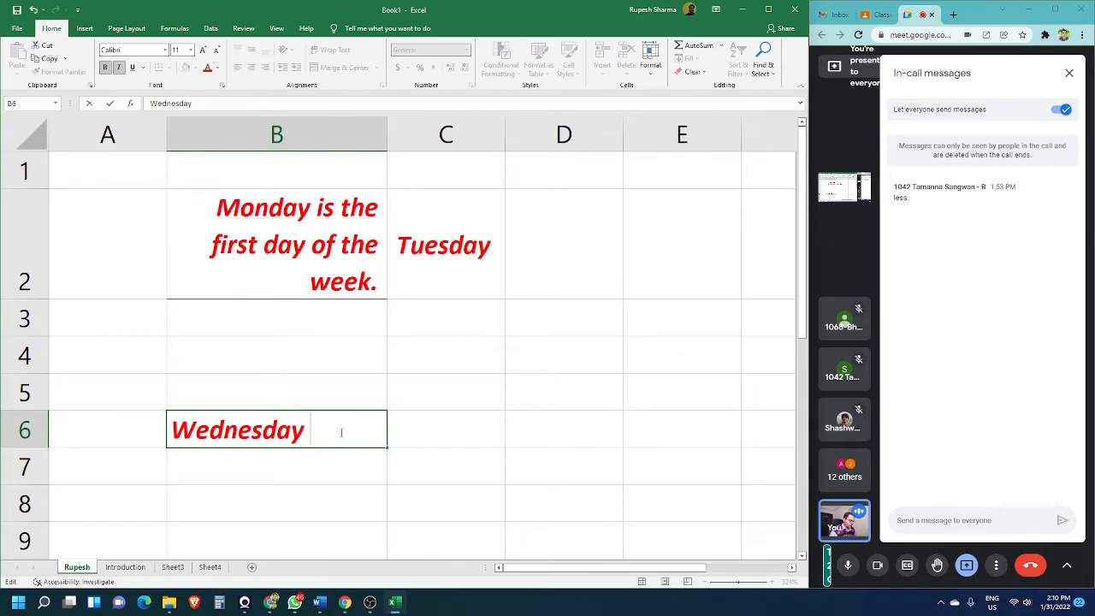
{"action": "type", "text": "is a day"}
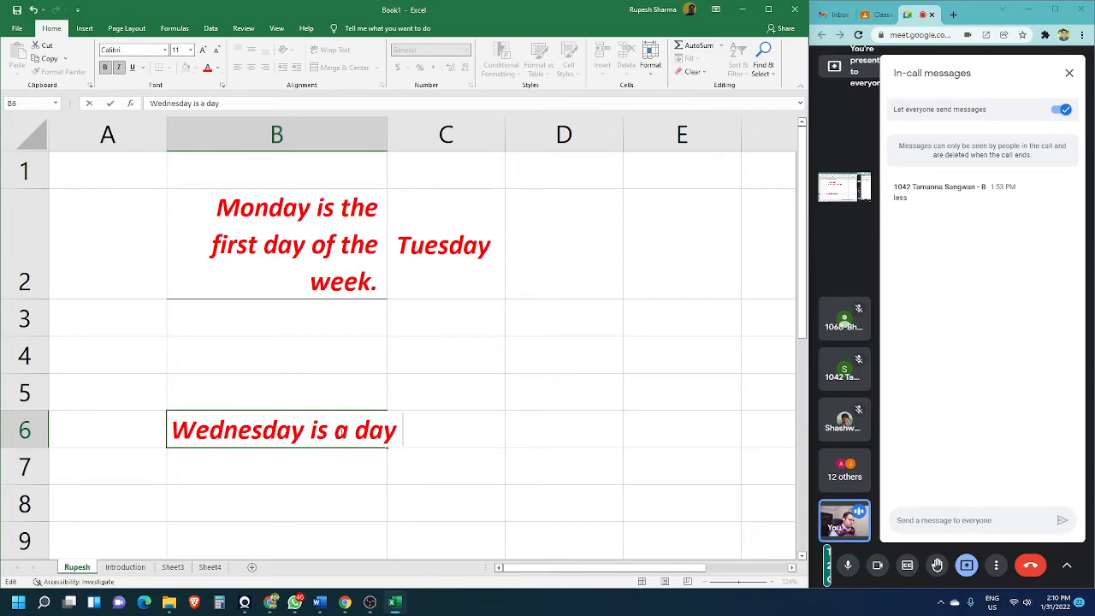
{"action": "type", "text": " of"}
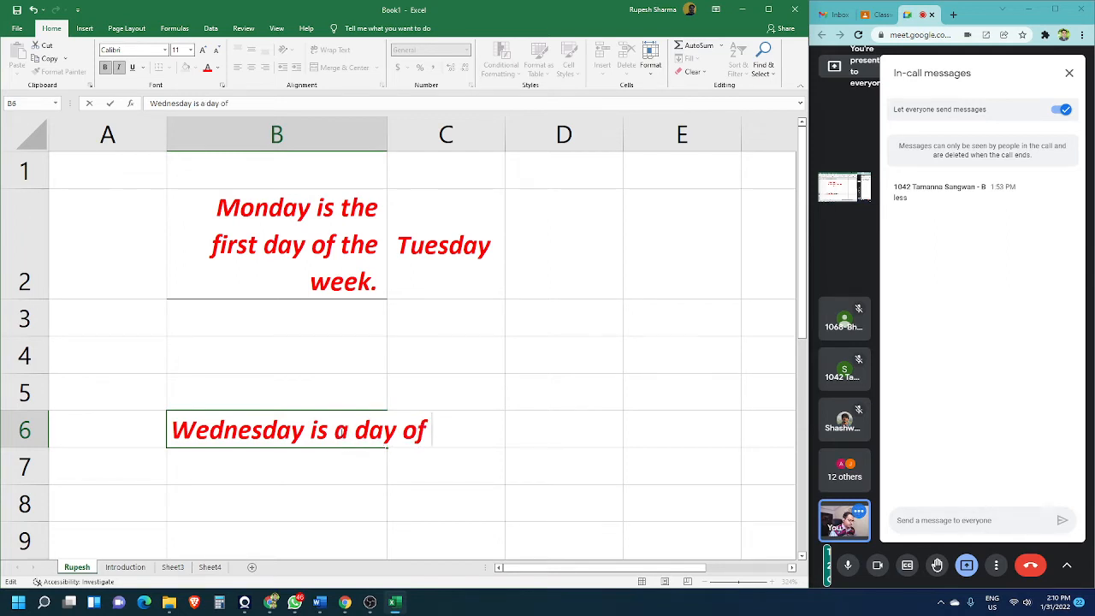
{"action": "type", "text": " good "}
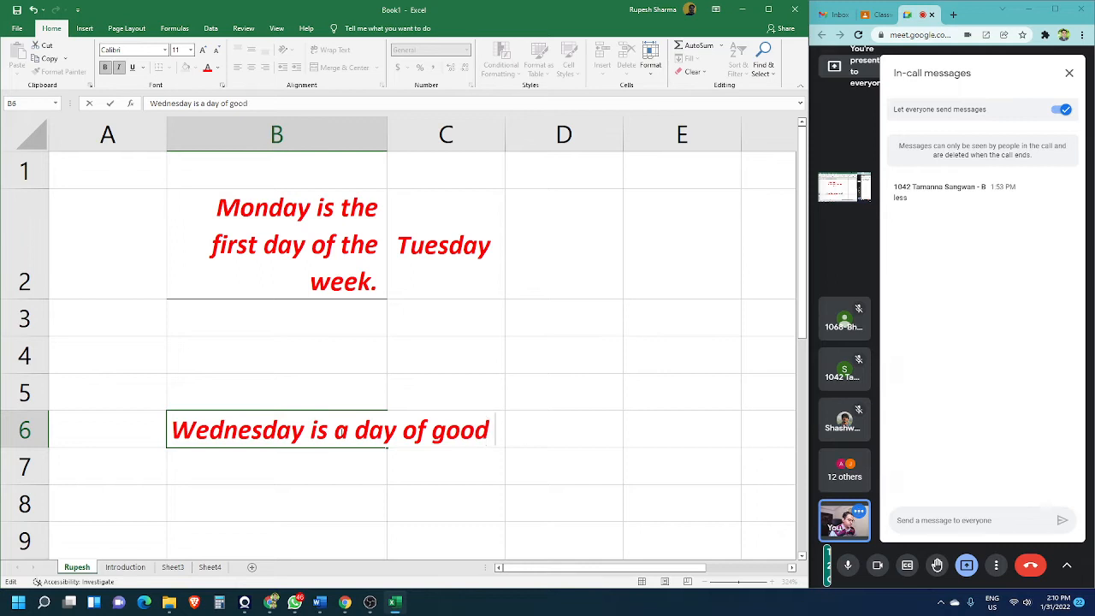
{"action": "type", "text": "fortune."}
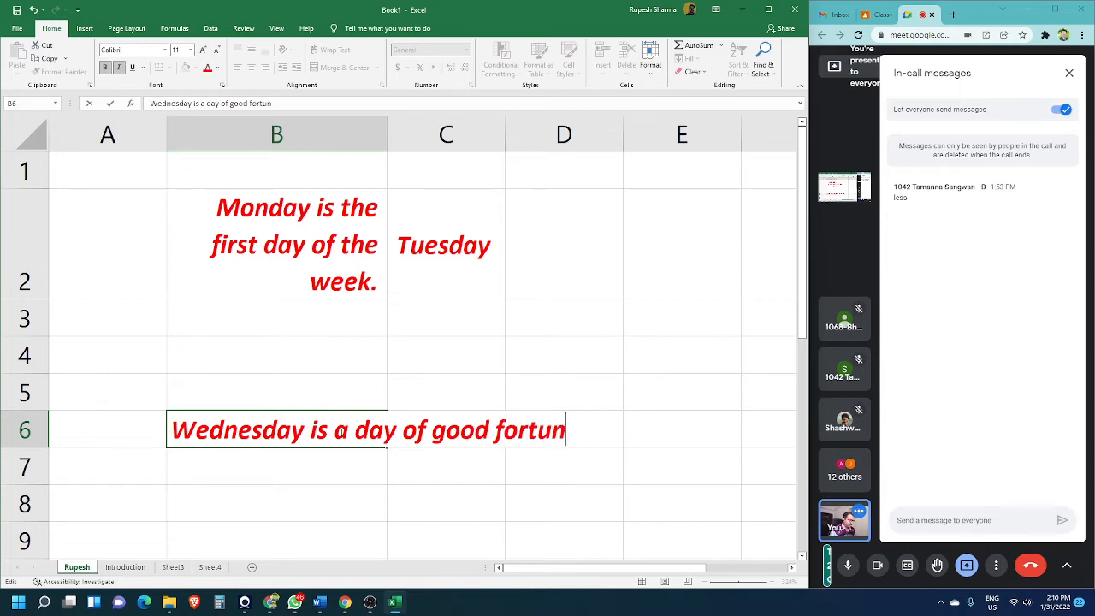
{"action": "key", "text": "Tab"}
{"action": "left_click", "coordinate": [343, 512]}
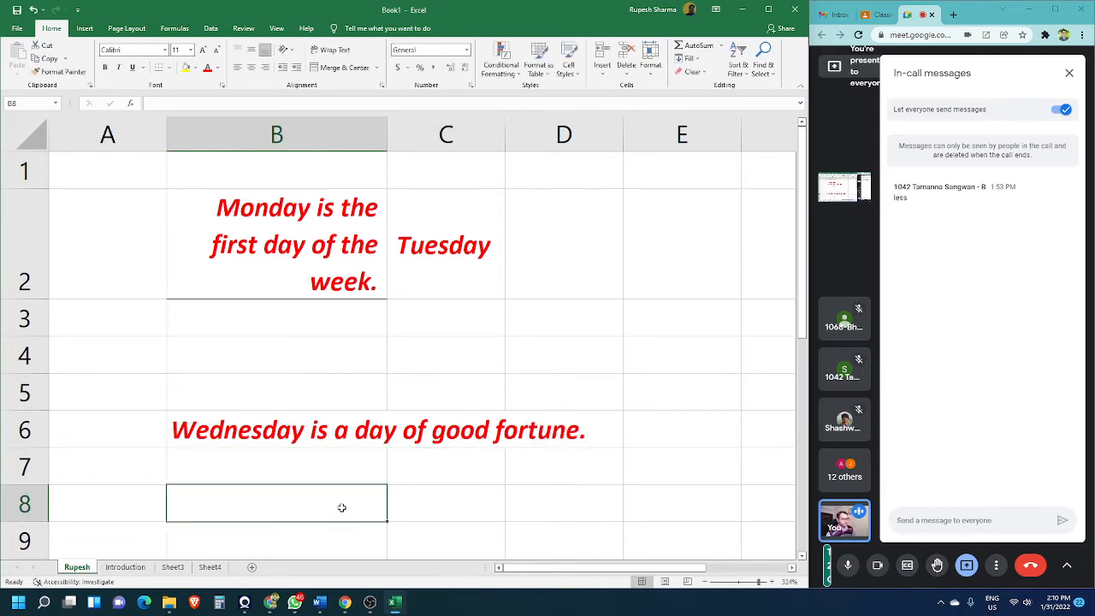
- Compare the contents of cells B6 and C6 to examine which cell holds the overflowing Wednesday sentence
{"action": "left_click", "coordinate": [435, 438]}
{"action": "left_click", "coordinate": [382, 443]}
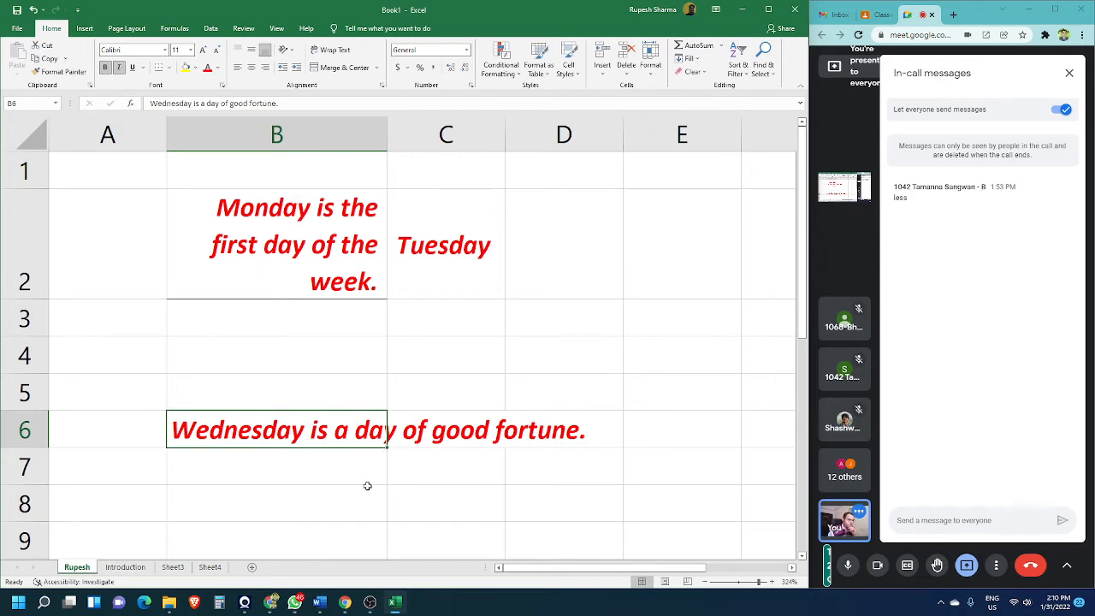
{"action": "left_click", "coordinate": [461, 434]}
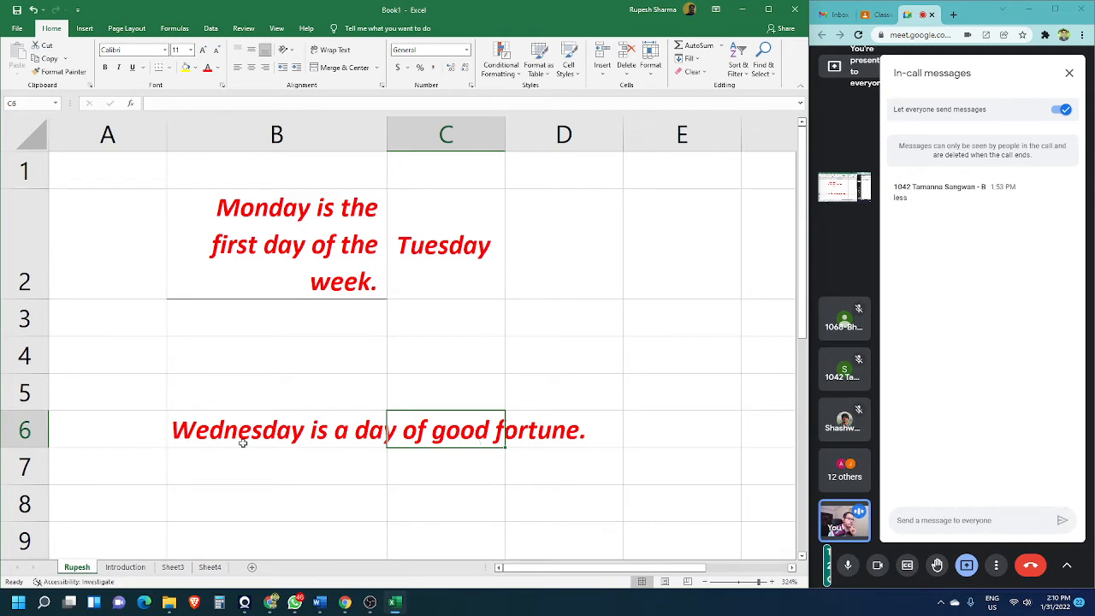
{"action": "left_click", "coordinate": [266, 432]}
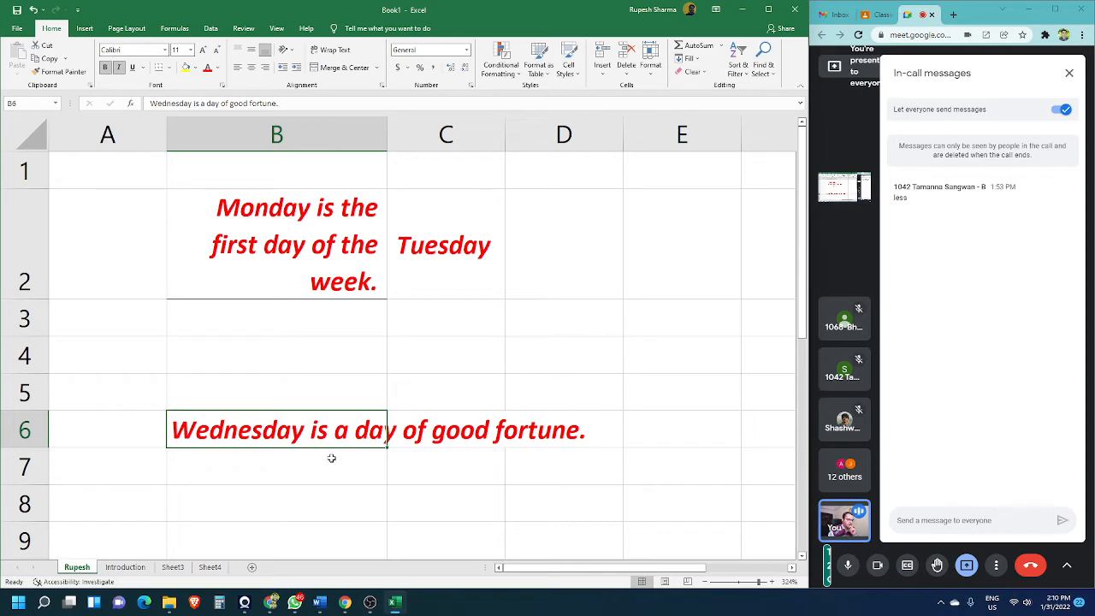
{"action": "left_click", "coordinate": [461, 472]}
{"action": "left_click", "coordinate": [467, 421]}
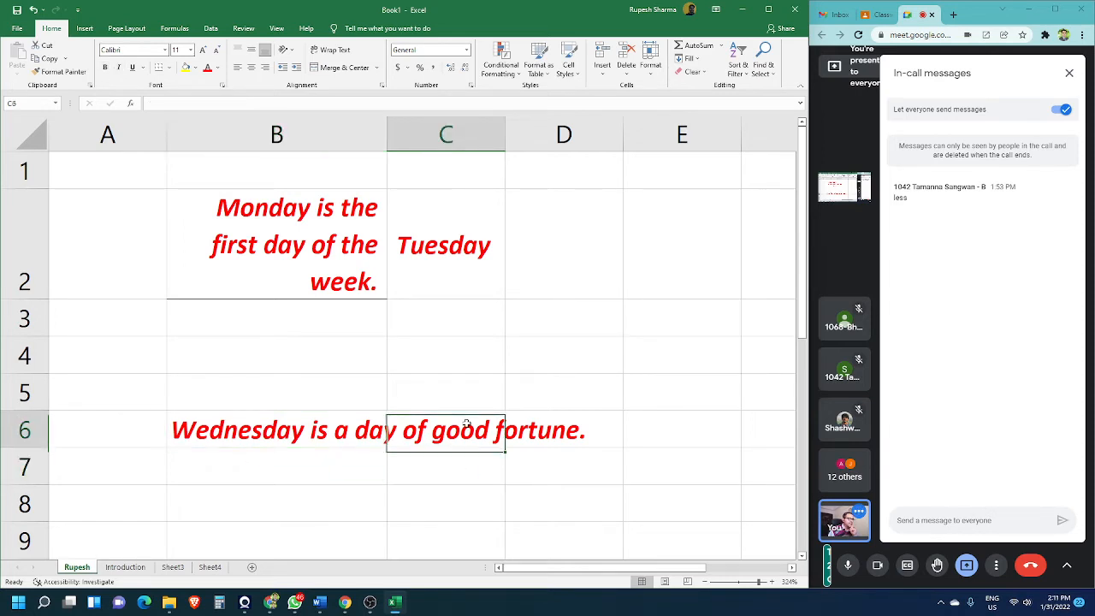
{"action": "left_click", "coordinate": [299, 424]}
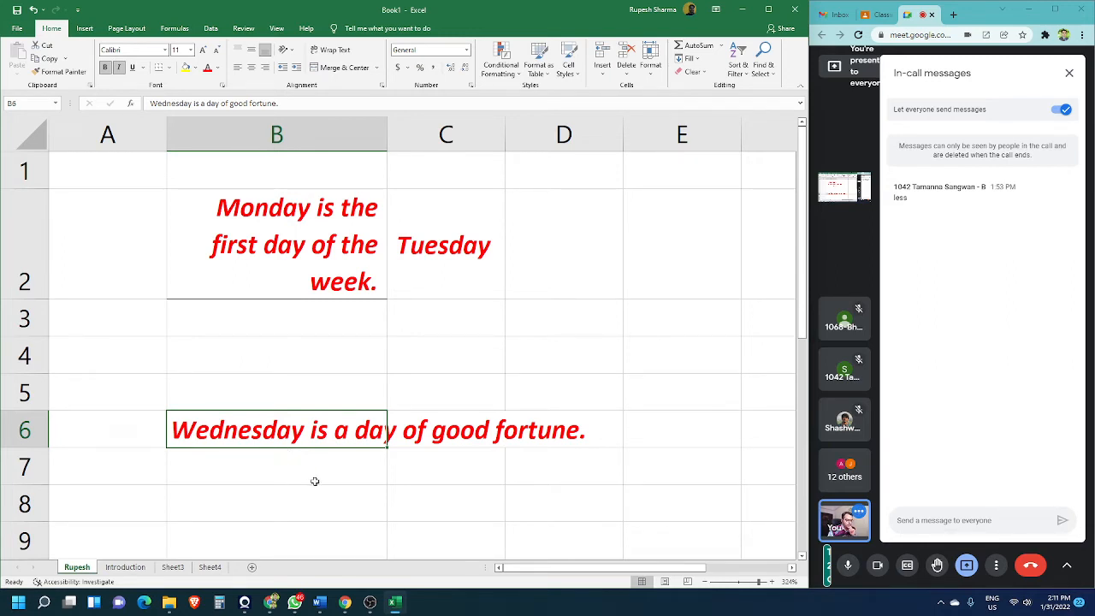
{"action": "left_click_drag", "start_coordinate": [315, 482], "coordinate": [310, 488]}
{"action": "left_click", "coordinate": [323, 437]}
{"action": "left_click", "coordinate": [336, 475]}
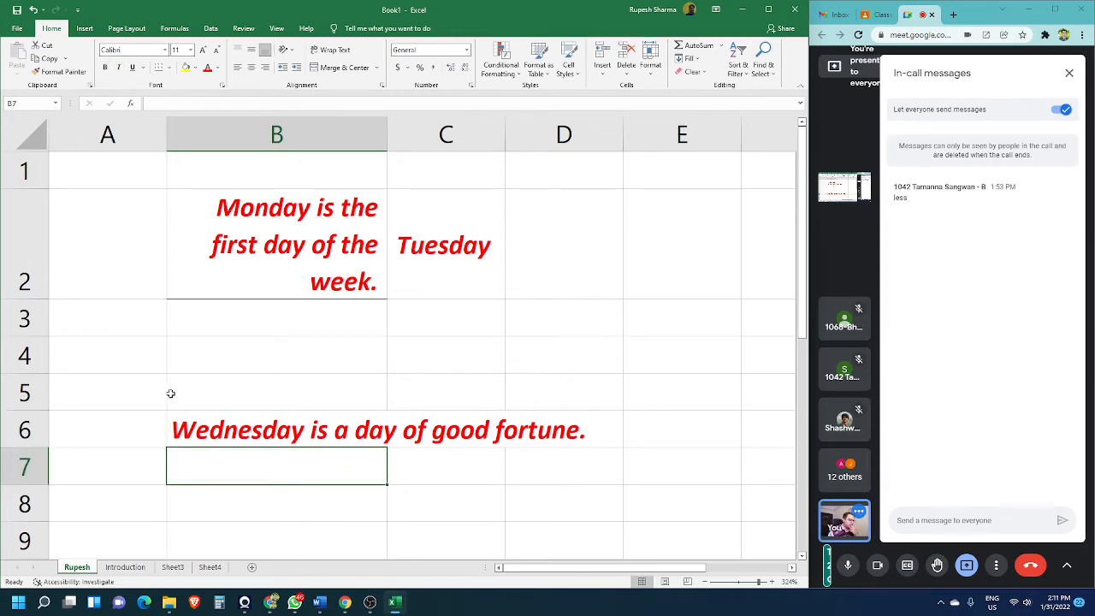
- Apply All Borders to the range A5:E7 around the Wednesday sentence
{"action": "left_click_drag", "start_coordinate": [146, 396], "coordinate": [694, 474]}
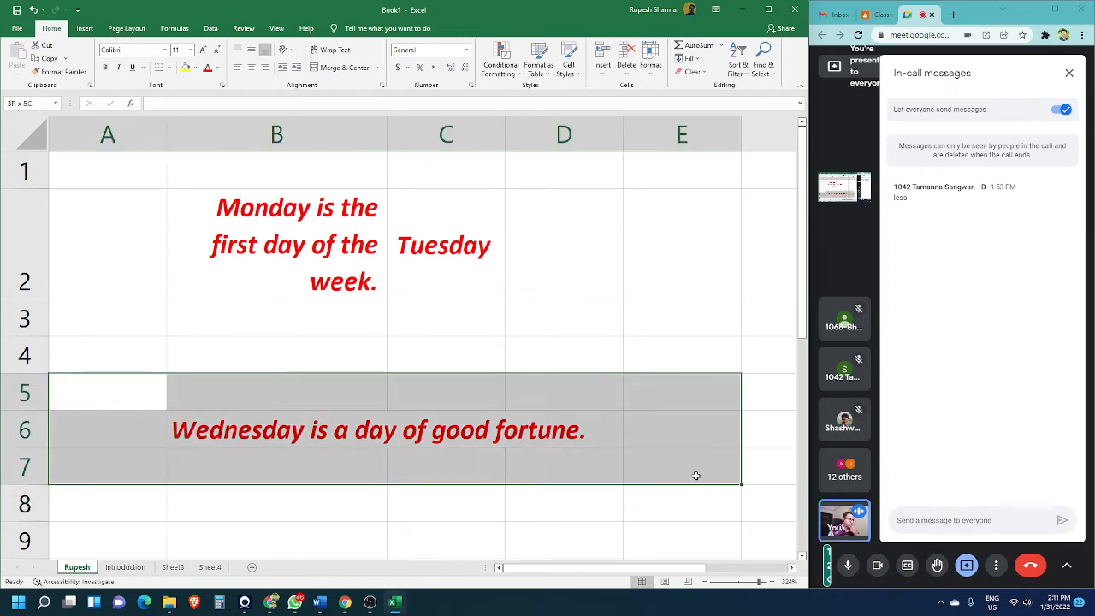
{"action": "left_click", "coordinate": [170, 67]}
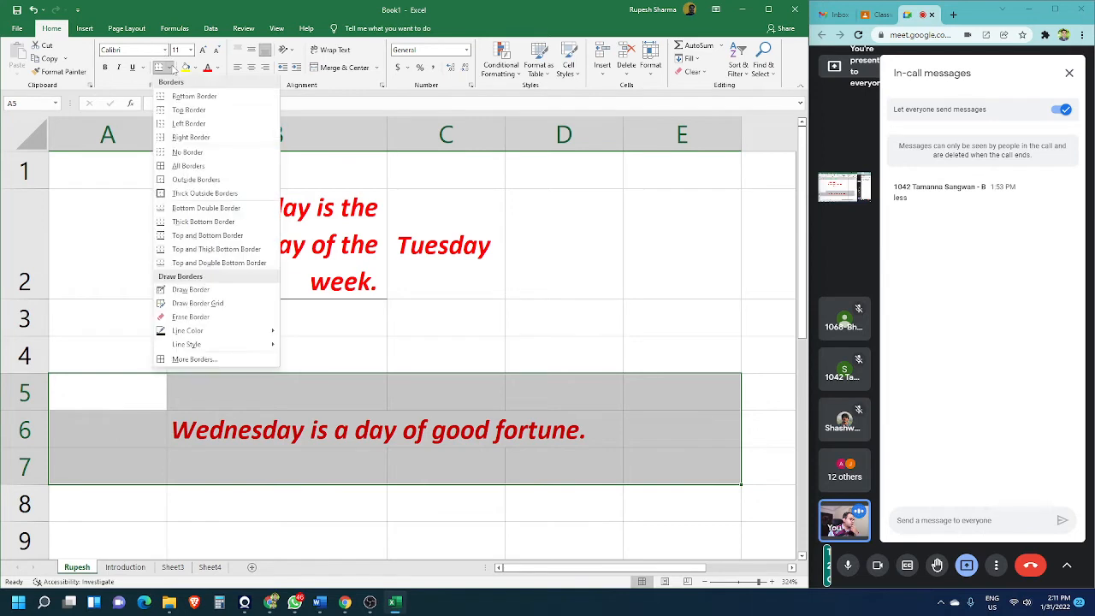
{"action": "left_click", "coordinate": [214, 165]}
{"action": "left_click", "coordinate": [617, 391]}
{"action": "left_click", "coordinate": [253, 505]}
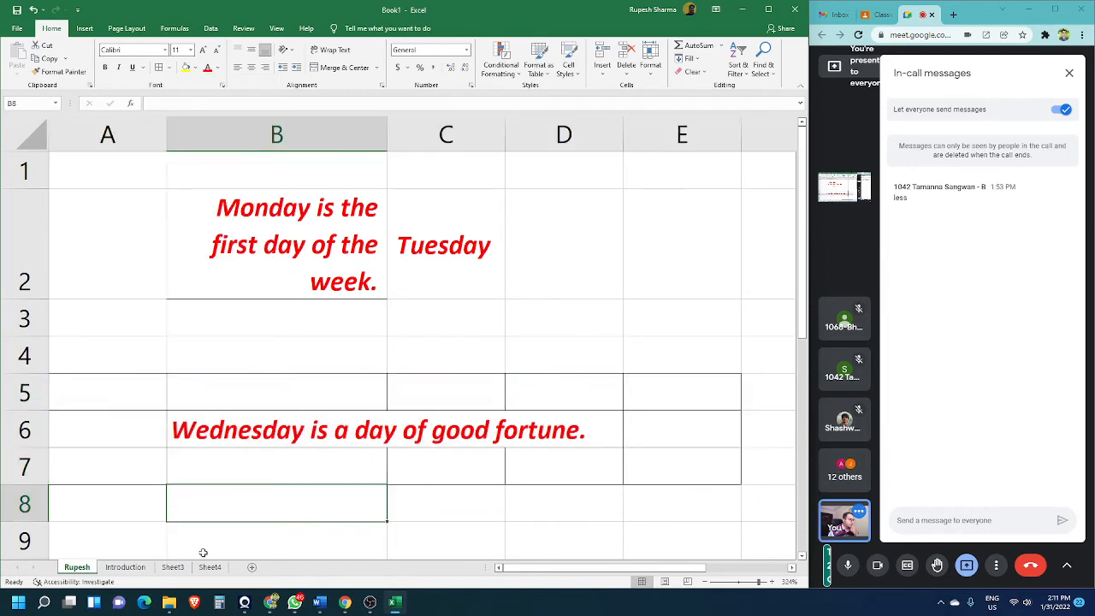
{"action": "left_click", "coordinate": [553, 501]}
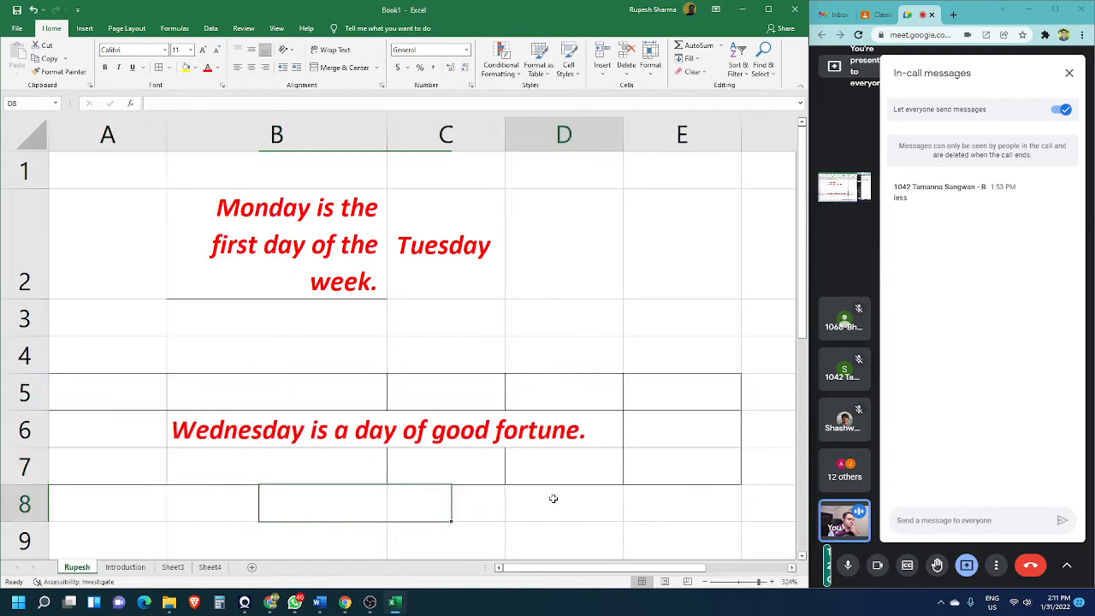
- Examine cells B6, C6 and D6 inside the bordered range to see how the sentence spans them
{"action": "left_click", "coordinate": [310, 420]}
{"action": "left_click", "coordinate": [274, 465]}
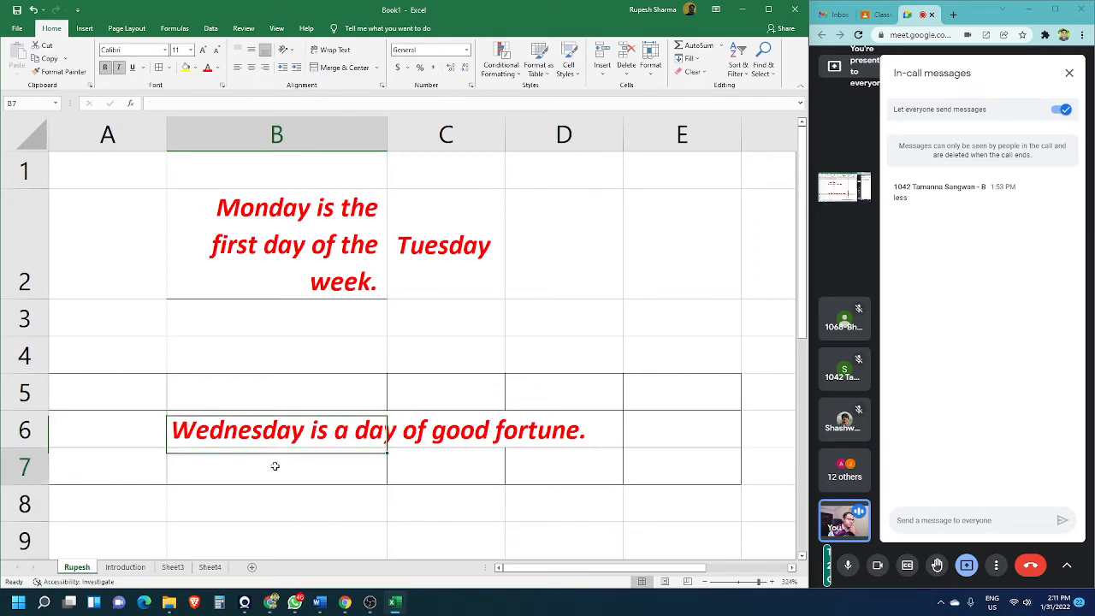
{"action": "left_click", "coordinate": [304, 435]}
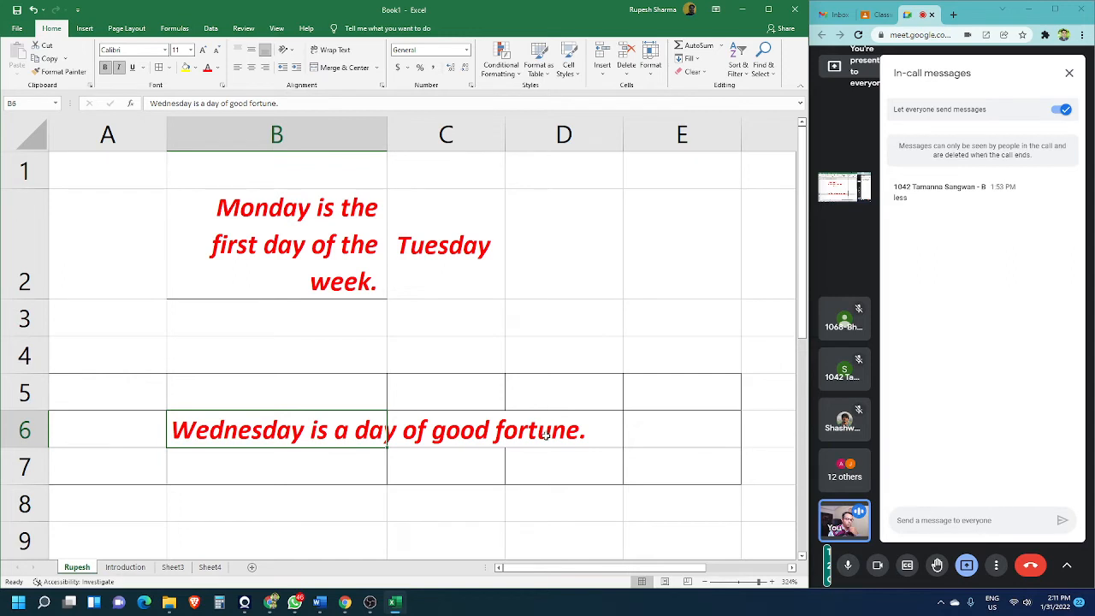
{"action": "left_click", "coordinate": [393, 507]}
{"action": "left_click", "coordinate": [309, 433]}
{"action": "left_click", "coordinate": [590, 431]}
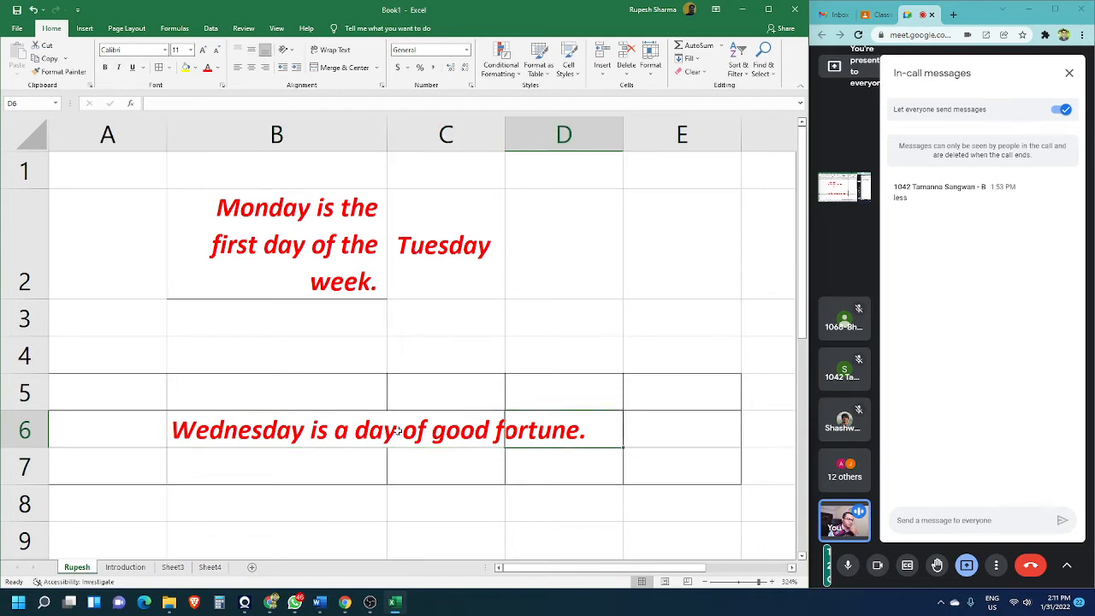
{"action": "left_click", "coordinate": [352, 432]}
{"action": "left_click", "coordinate": [459, 430]}
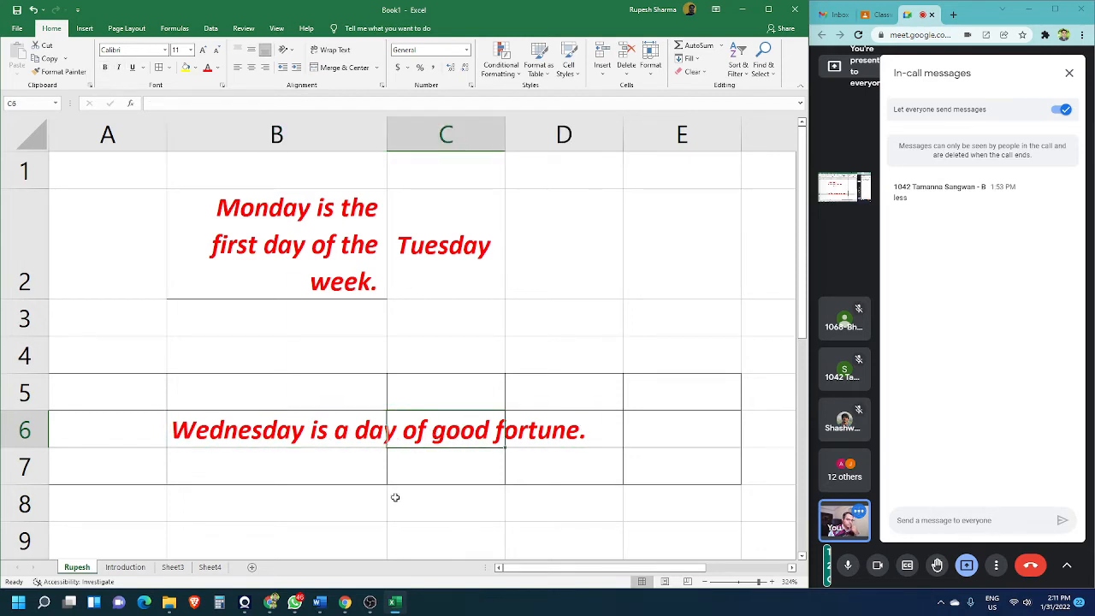
- Merge and centre cells B6:D6, and check the reference of the merged cell against its neighbour E6
{"action": "left_click_drag", "start_coordinate": [326, 431], "coordinate": [548, 429]}
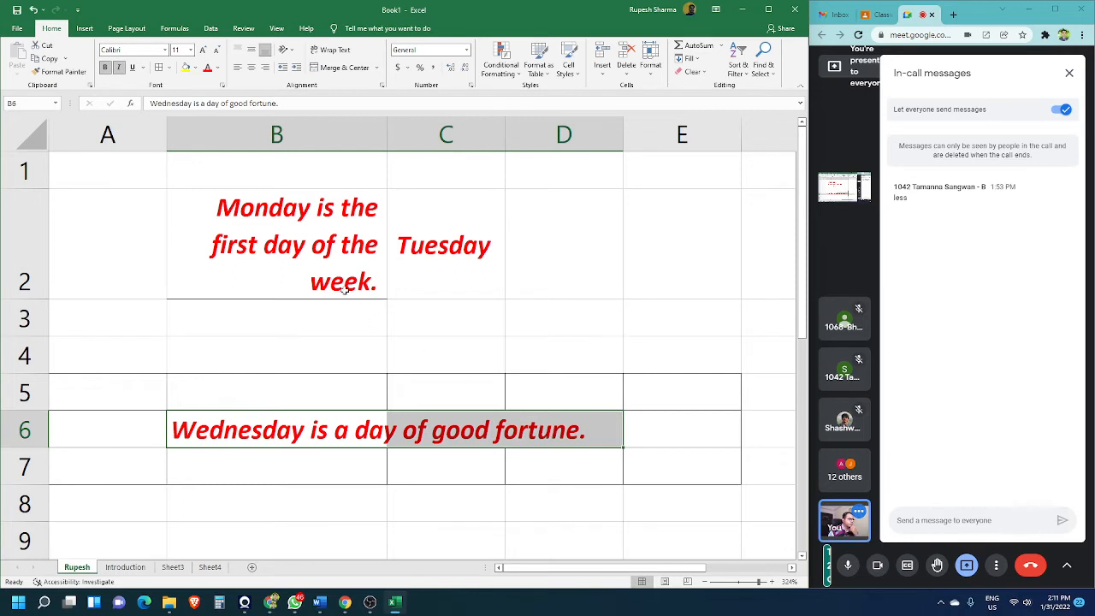
{"action": "left_click", "coordinate": [378, 71]}
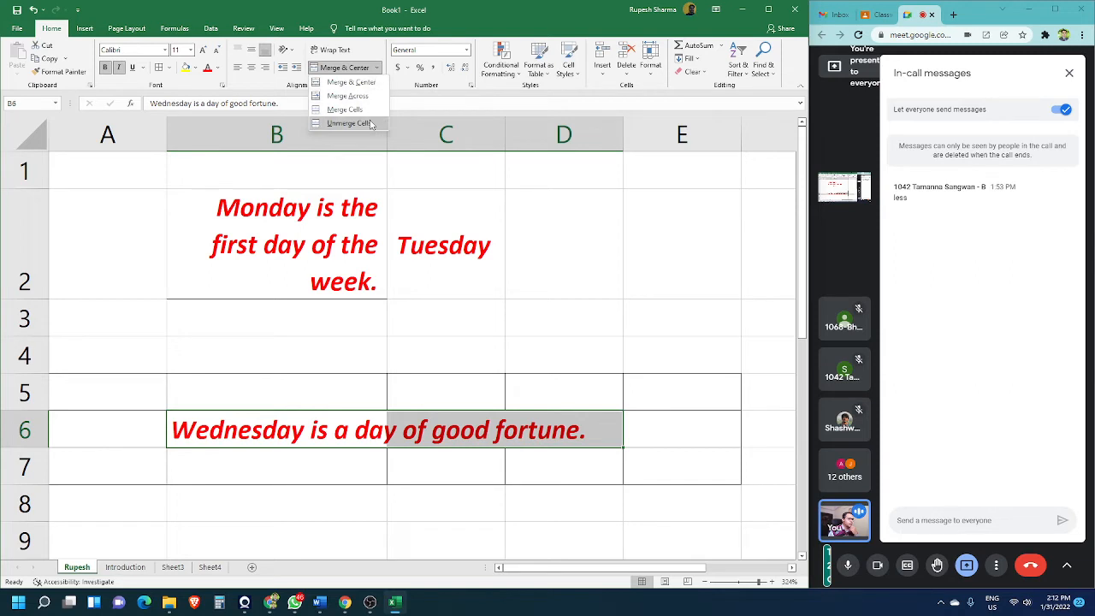
{"action": "left_click", "coordinate": [351, 82]}
{"action": "left_click", "coordinate": [539, 518]}
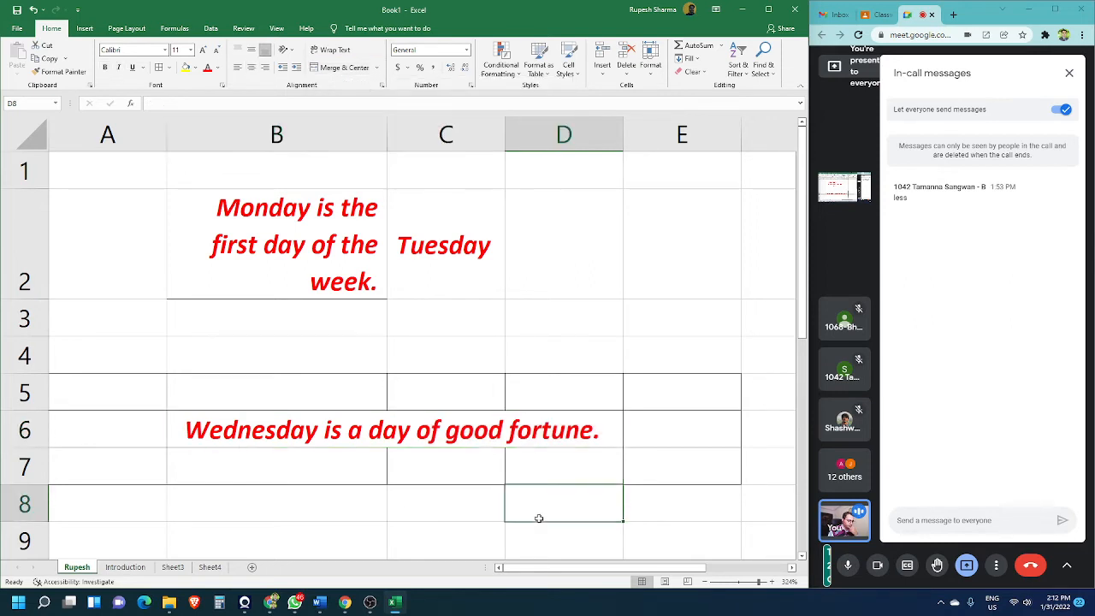
{"action": "left_click", "coordinate": [318, 418]}
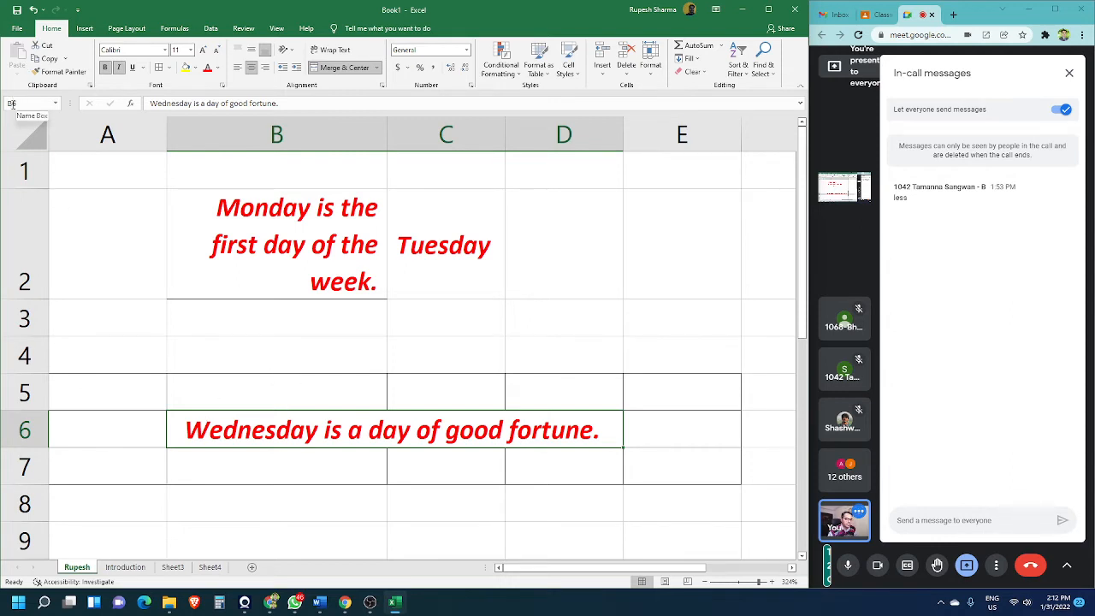
{"action": "left_click", "coordinate": [665, 432]}
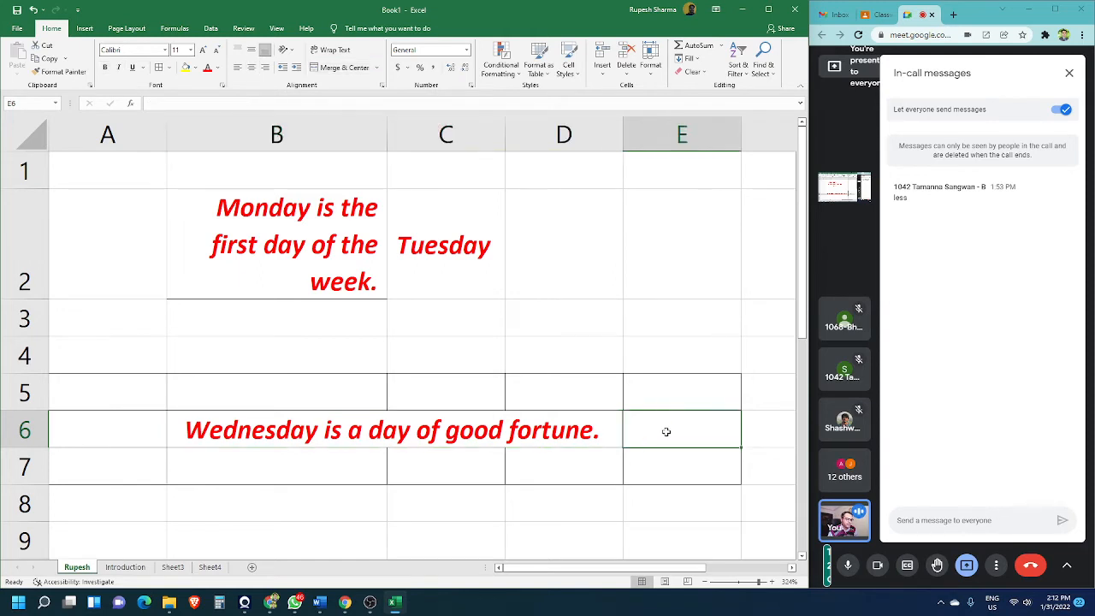
{"action": "left_click", "coordinate": [319, 425]}
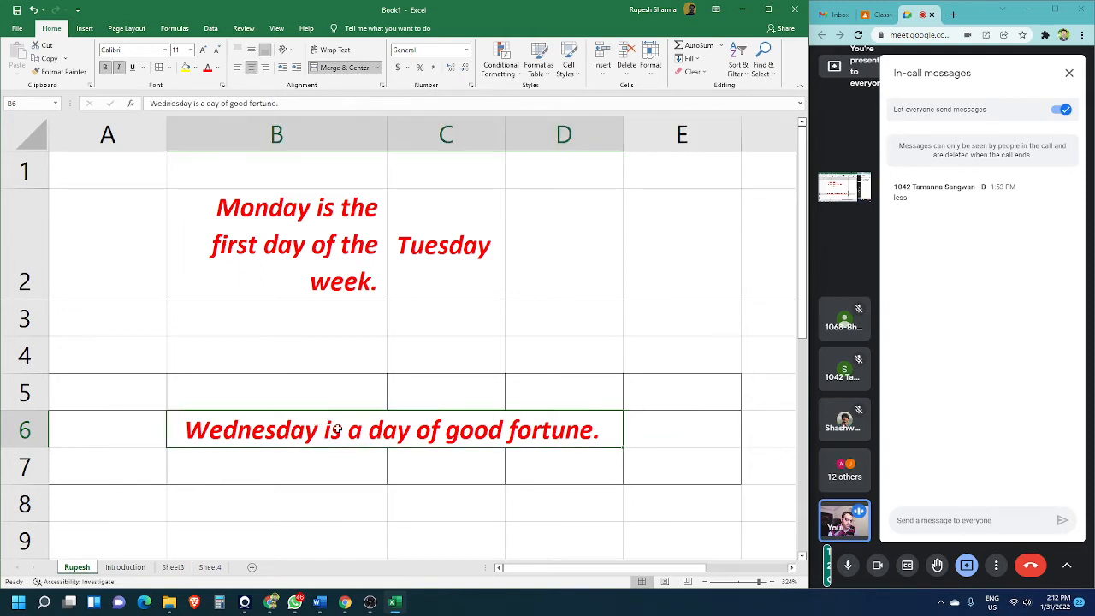
{"action": "key", "text": "Right"}
{"action": "left_click", "coordinate": [394, 425]}
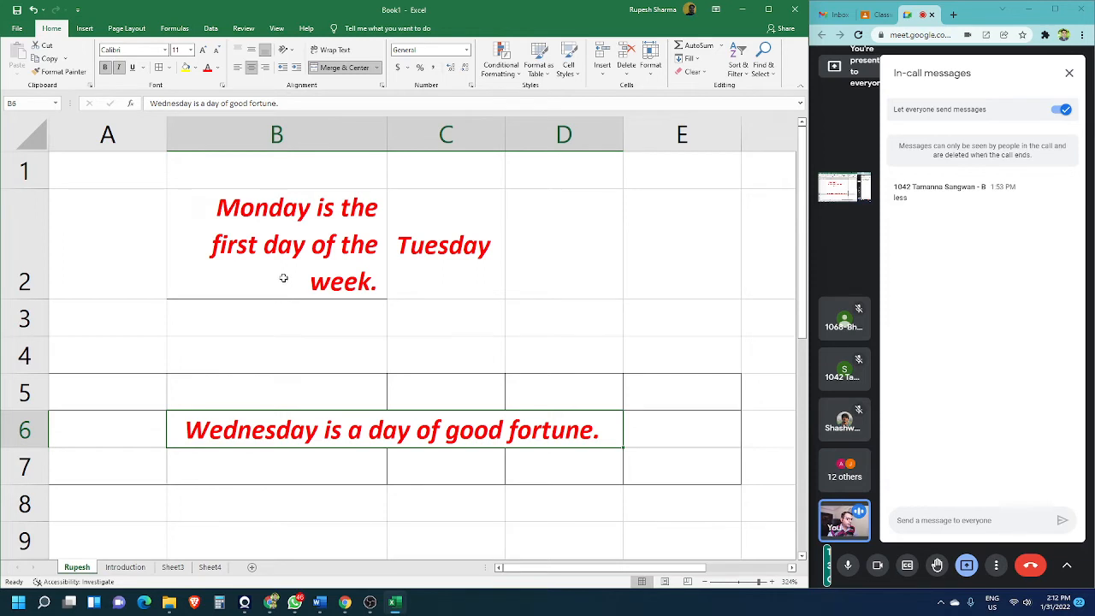
- Undo the Merge & Center on B6:D6 and check cells B6, C6 and D6 individually
{"action": "key", "text": "ctrl+z"}
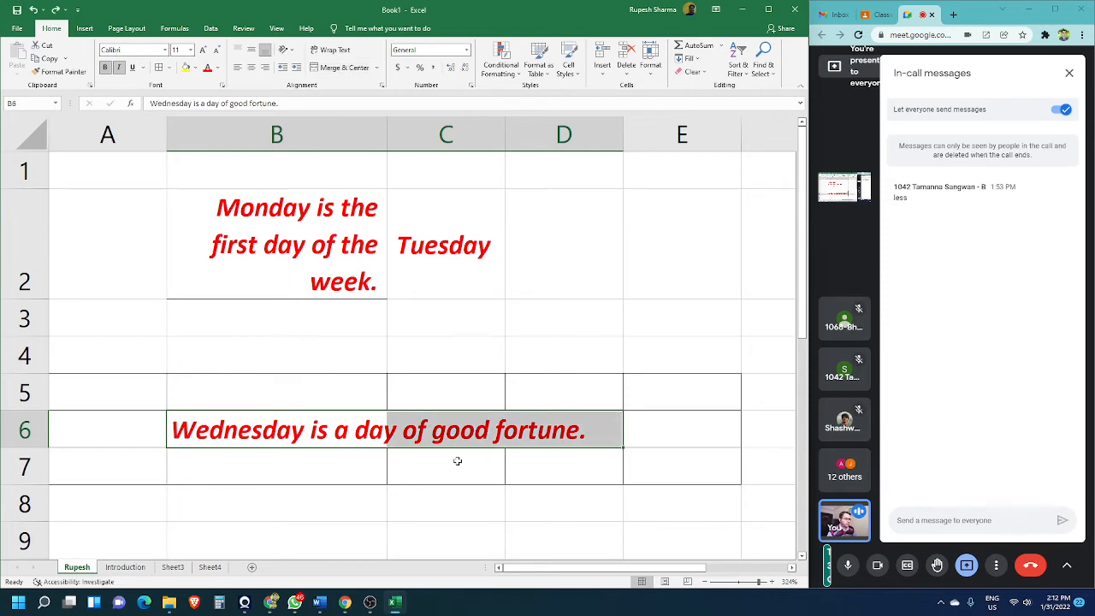
{"action": "left_click", "coordinate": [427, 492]}
{"action": "left_click", "coordinate": [316, 436]}
{"action": "left_click", "coordinate": [434, 428]}
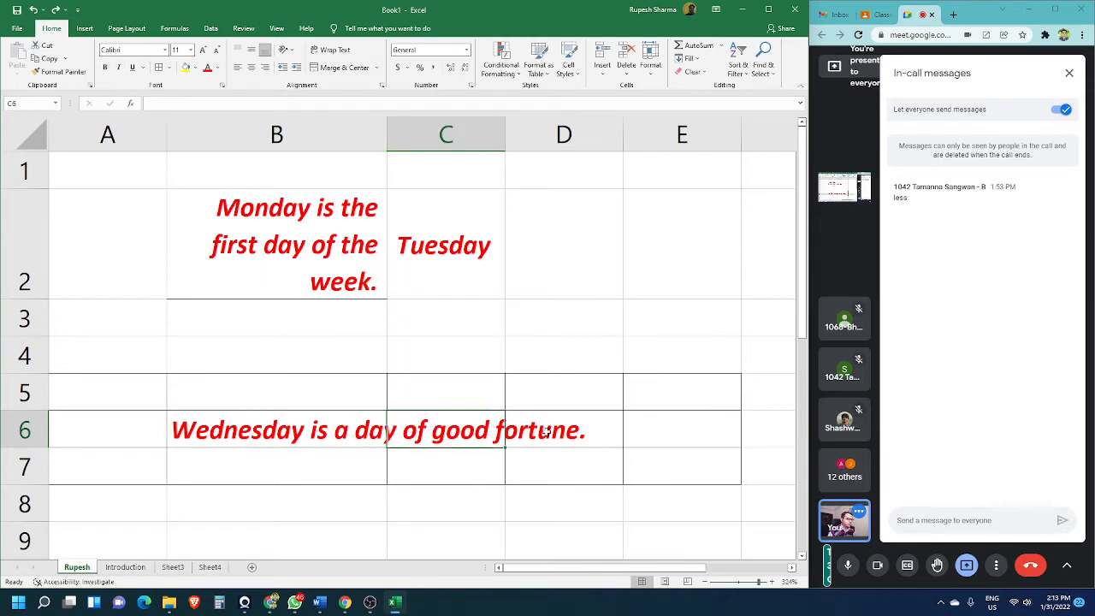
{"action": "left_click", "coordinate": [545, 432]}
- Merge cells B6:D6 using Merge Across, and try Merge Cells on the merged cell
{"action": "left_click_drag", "start_coordinate": [338, 429], "coordinate": [544, 432]}
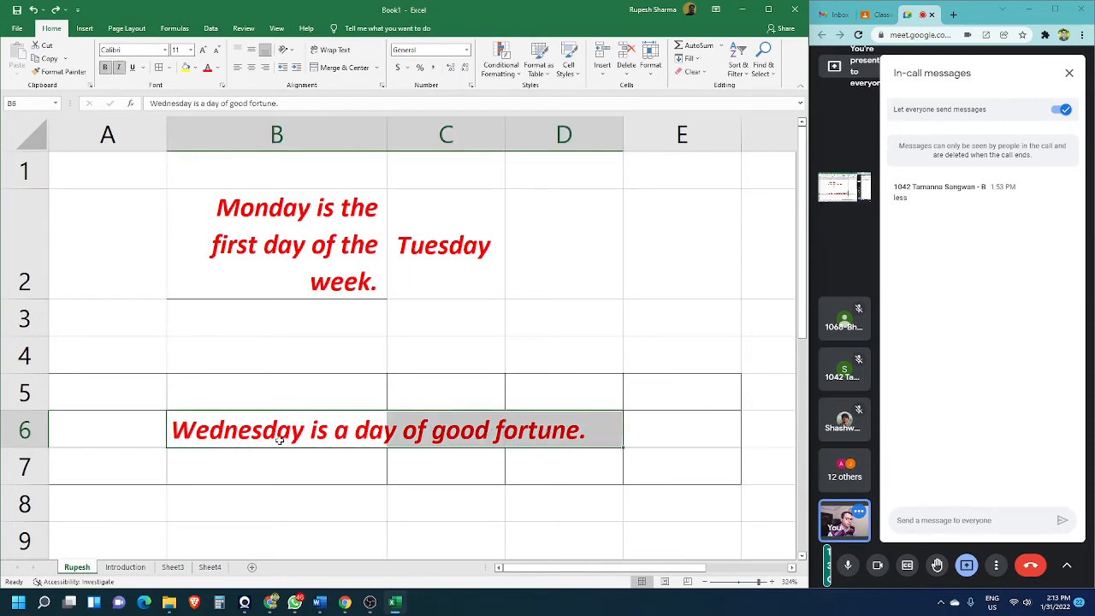
{"action": "left_click", "coordinate": [377, 68]}
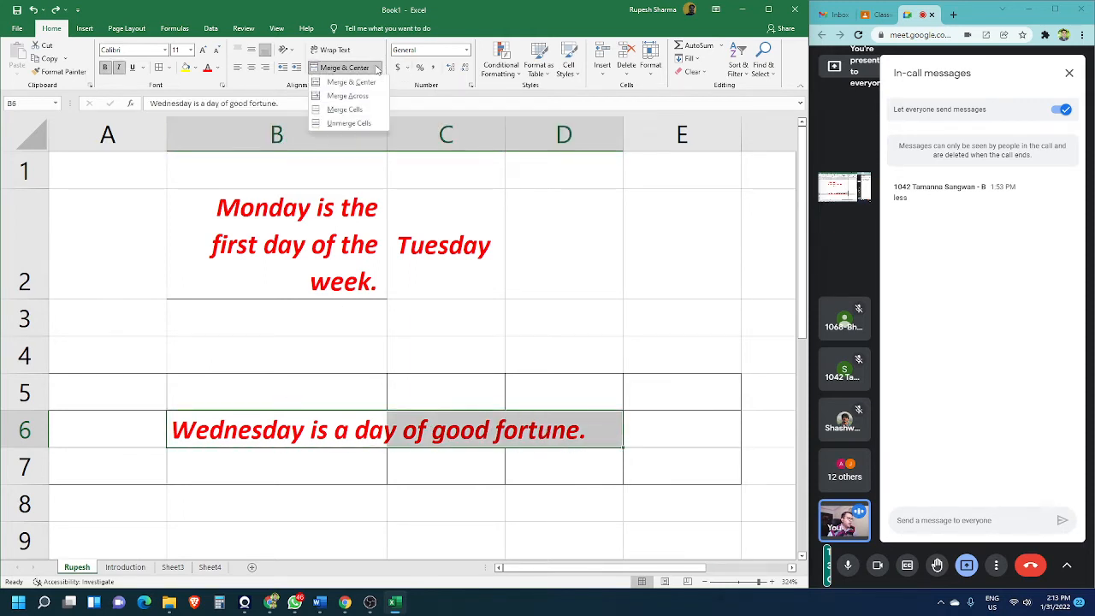
{"action": "left_click", "coordinate": [354, 96]}
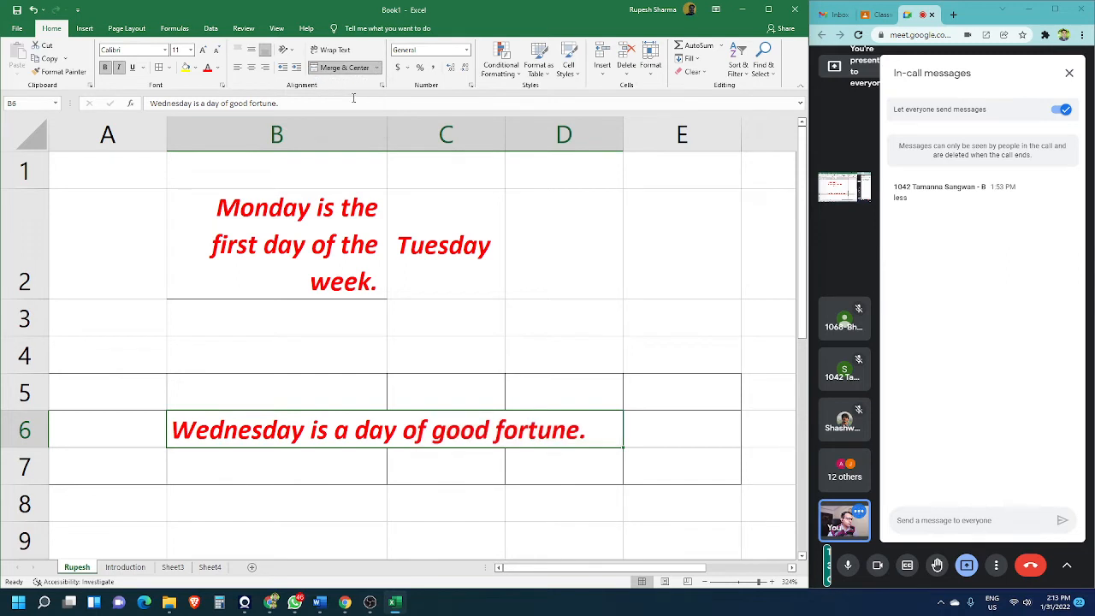
{"action": "left_click", "coordinate": [462, 505]}
{"action": "left_click", "coordinate": [323, 438]}
{"action": "left_click", "coordinate": [376, 68]}
{"action": "left_click", "coordinate": [360, 111]}
{"action": "left_click", "coordinate": [270, 472]}
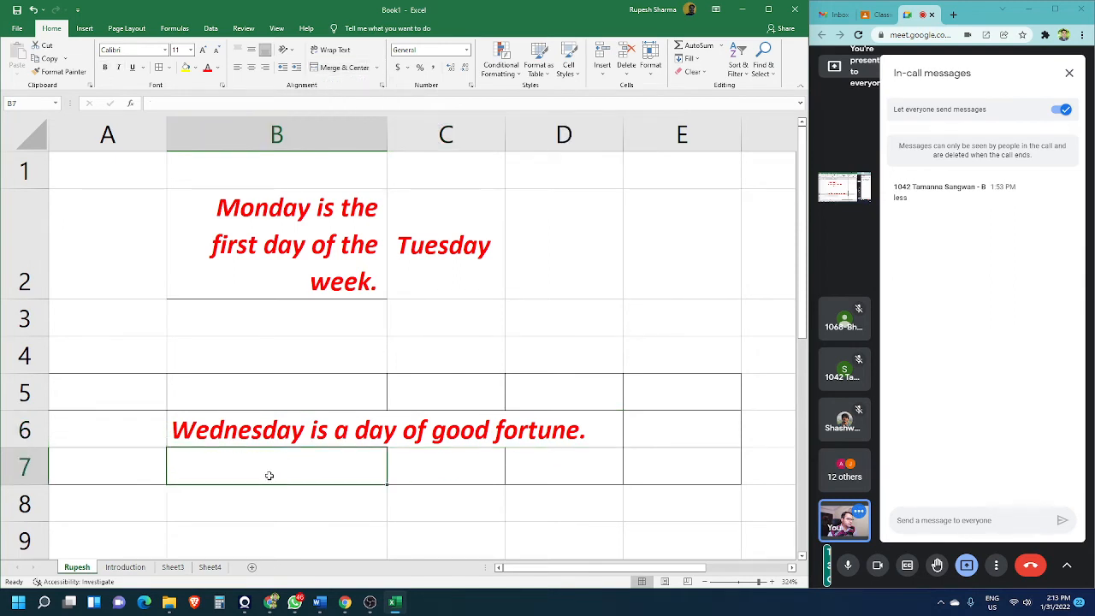
- Check the merged Wednesday cell and undo its merge
{"action": "left_click", "coordinate": [285, 434]}
{"action": "left_click", "coordinate": [402, 493]}
{"action": "left_click", "coordinate": [330, 426]}
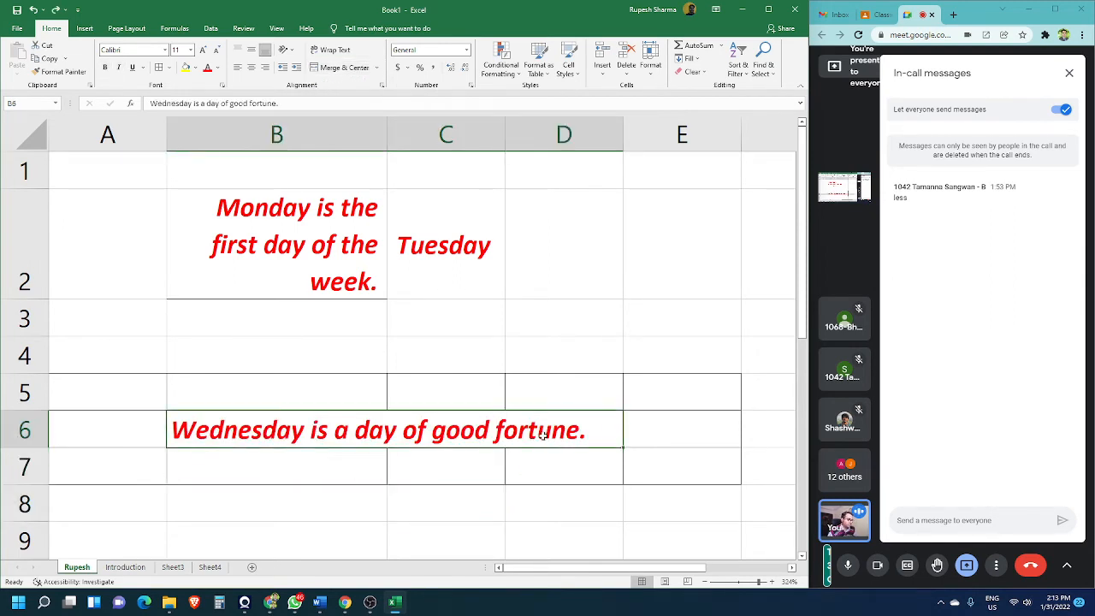
{"action": "key", "text": "ctrl+z"}
{"action": "left_click", "coordinate": [307, 509]}
- Merge cells B6:D6 using Merge Cells, keeping the sentence's alignment, and select the merged cell
{"action": "left_click_drag", "start_coordinate": [318, 437], "coordinate": [570, 441]}
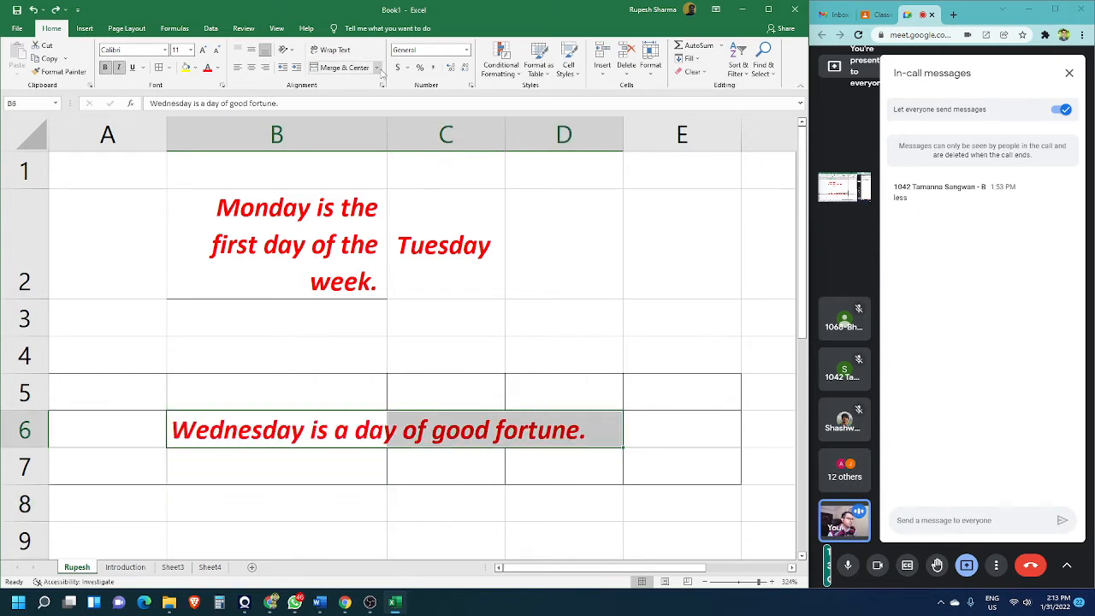
{"action": "left_click", "coordinate": [378, 68]}
{"action": "left_click", "coordinate": [365, 112]}
{"action": "left_click", "coordinate": [471, 479]}
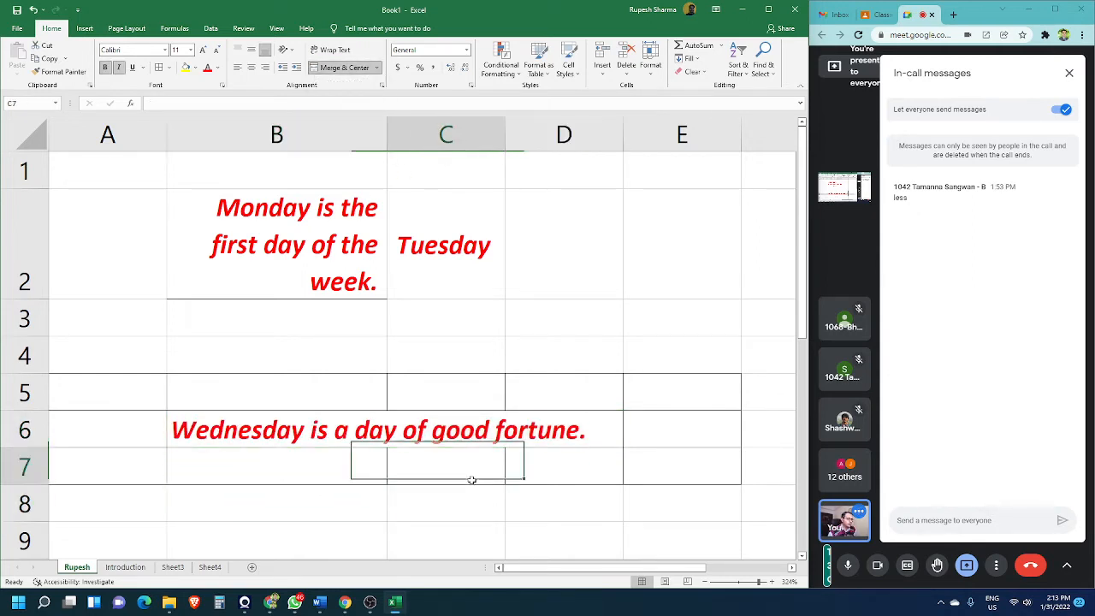
{"action": "left_click", "coordinate": [334, 437]}
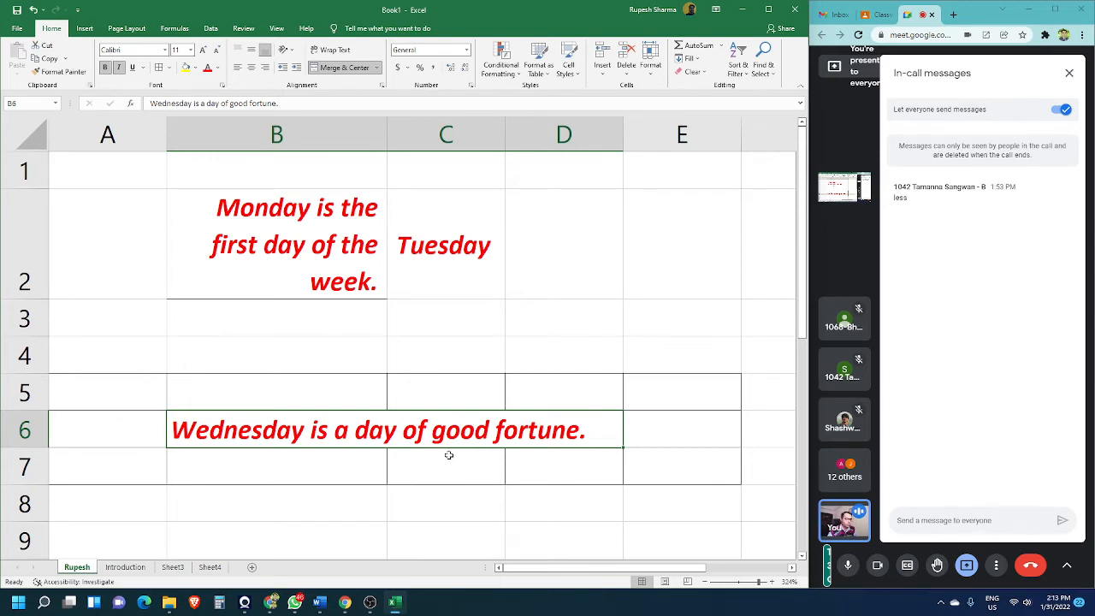
- Unmerge the merged cell B6 holding the Wednesday sentence and check the separate cells B6, C6 and D6
{"action": "left_click", "coordinate": [376, 68]}
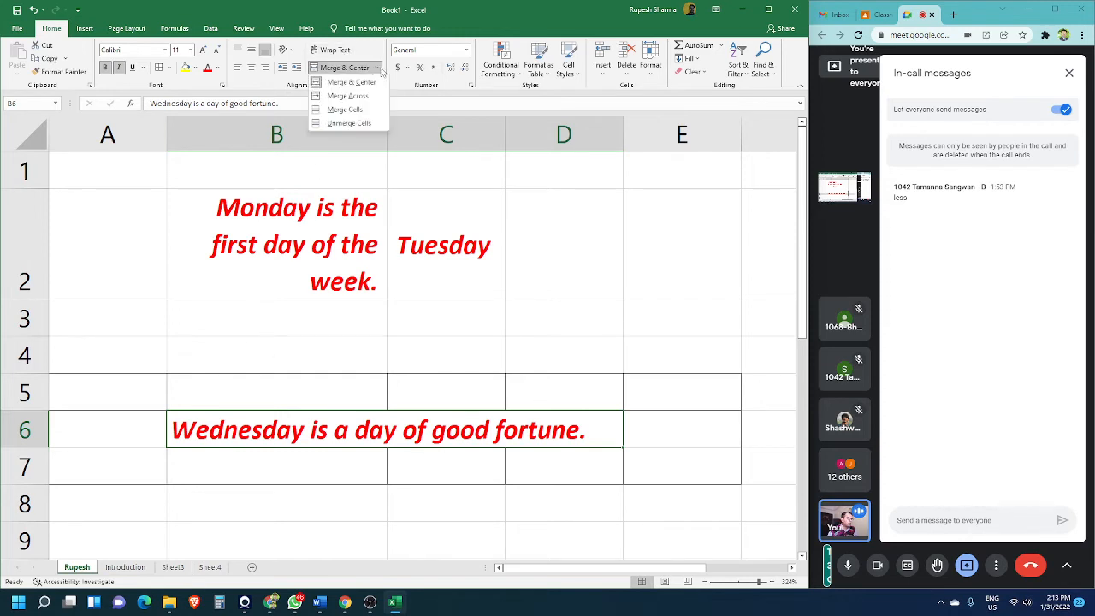
{"action": "left_click", "coordinate": [370, 125]}
{"action": "left_click", "coordinate": [433, 462]}
{"action": "left_click", "coordinate": [434, 433]}
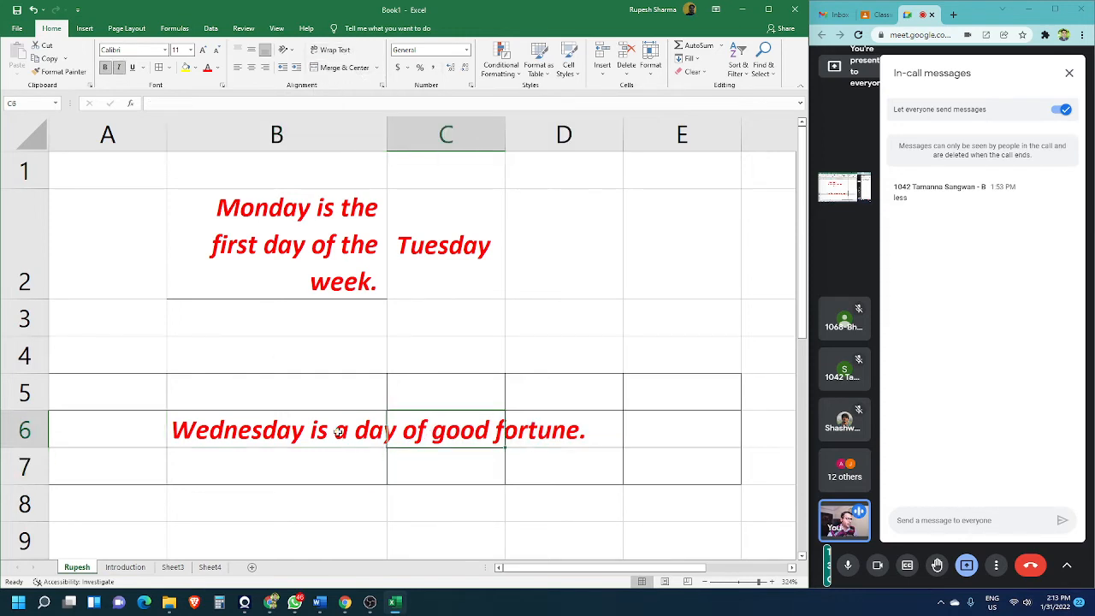
{"action": "left_click", "coordinate": [310, 426]}
{"action": "left_click", "coordinate": [451, 428]}
{"action": "left_click", "coordinate": [568, 432]}
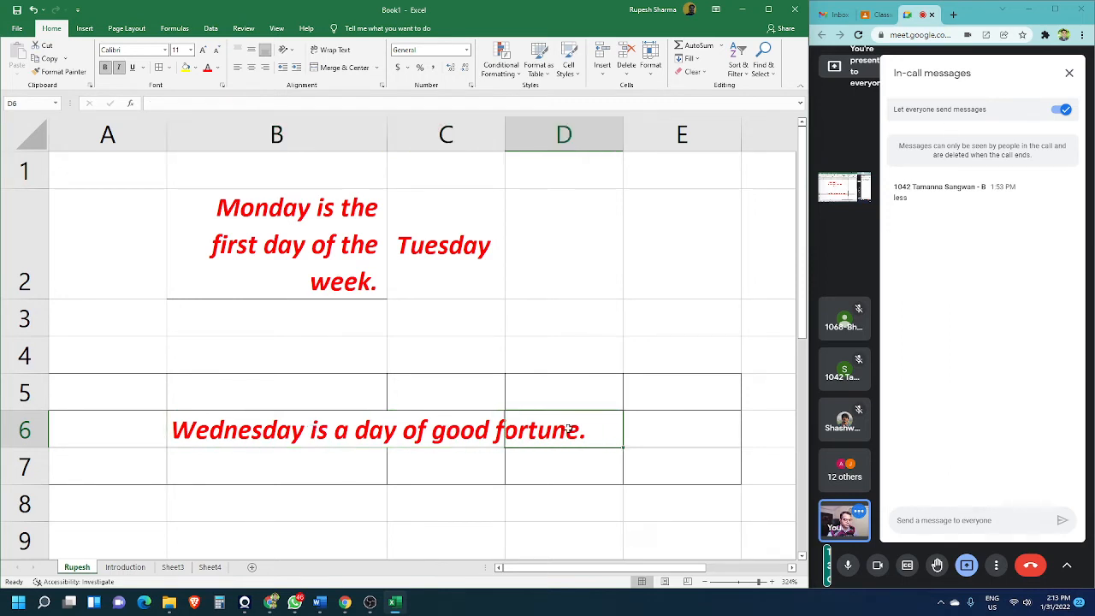
- Capture a snip of the ribbon's Number group and paste it into the sheet, placing it over columns D to F near rows 6 to 10
{"action": "left_click", "coordinate": [346, 343]}
{"action": "left_click", "coordinate": [448, 324]}
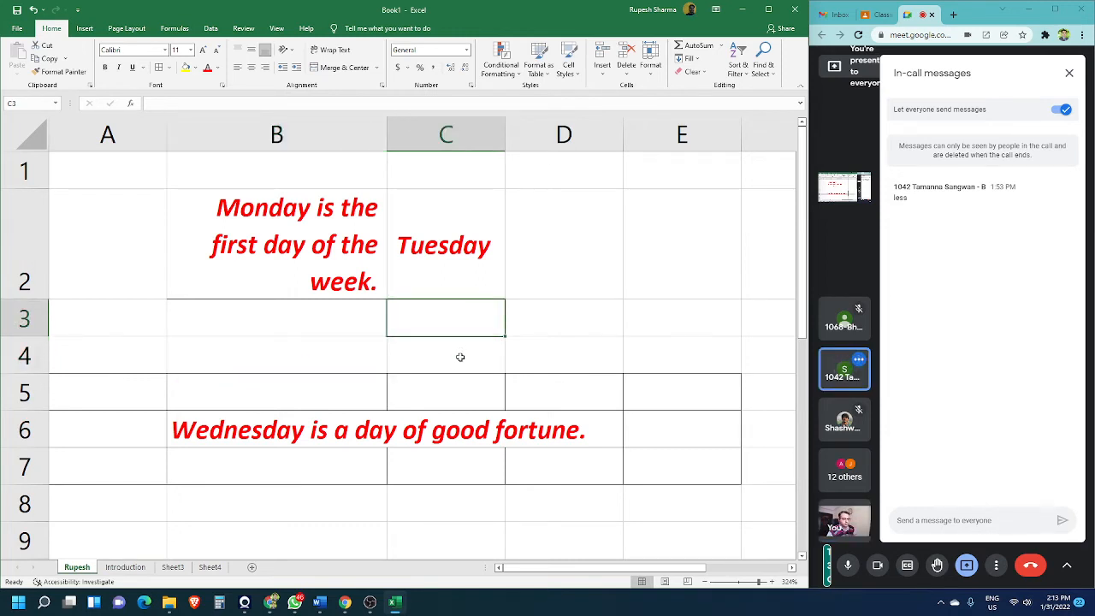
{"action": "key", "text": "Down"}
{"action": "key", "text": "Down"}
{"action": "key", "text": "Down"}
{"action": "key", "text": "Down"}
{"action": "key", "text": "Down"}
{"action": "key", "text": "Down"}
{"action": "key", "text": "Down"}
{"action": "key", "text": "Down"}
{"action": "key", "text": "Down"}
{"action": "key", "text": "Down"}
{"action": "key", "text": "Down"}
{"action": "key", "text": "Down"}
{"action": "key", "text": "Down"}
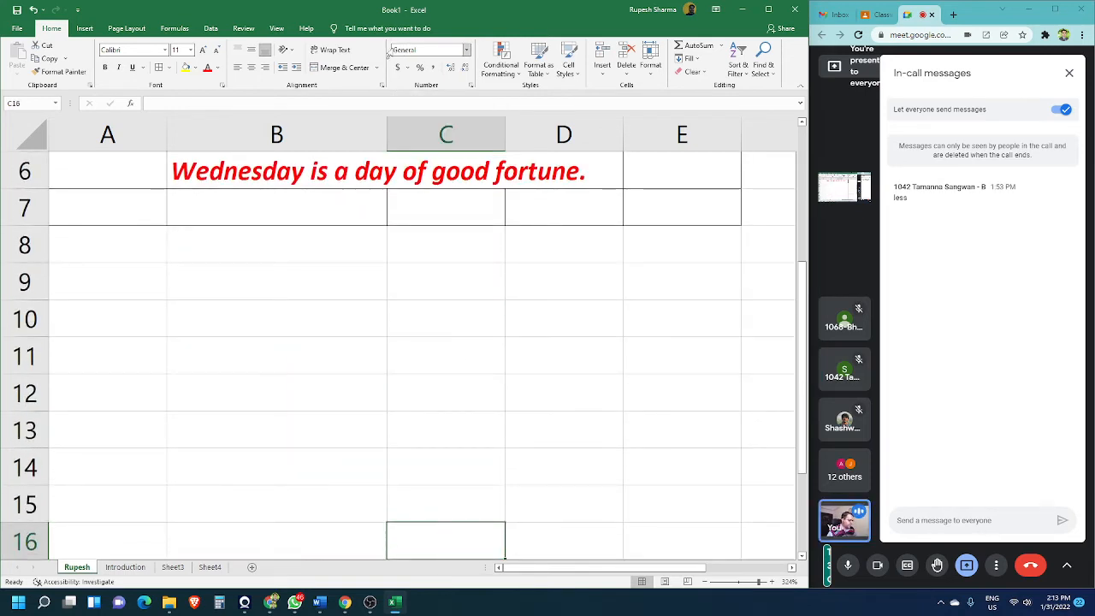
{"action": "key", "text": "super+shift+s"}
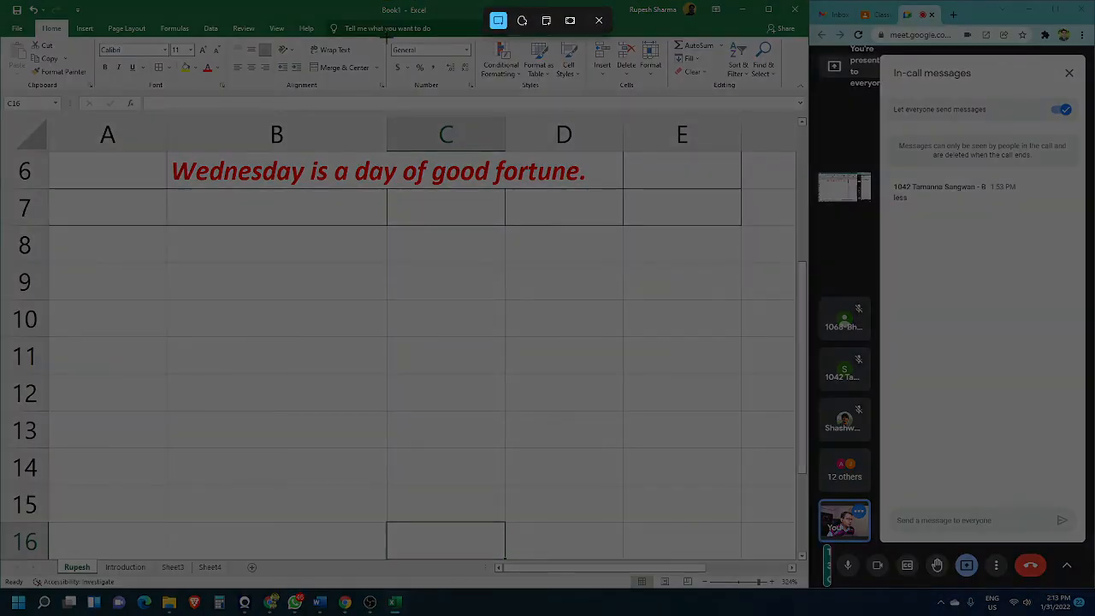
{"action": "left_click_drag", "start_coordinate": [387, 38], "coordinate": [474, 89]}
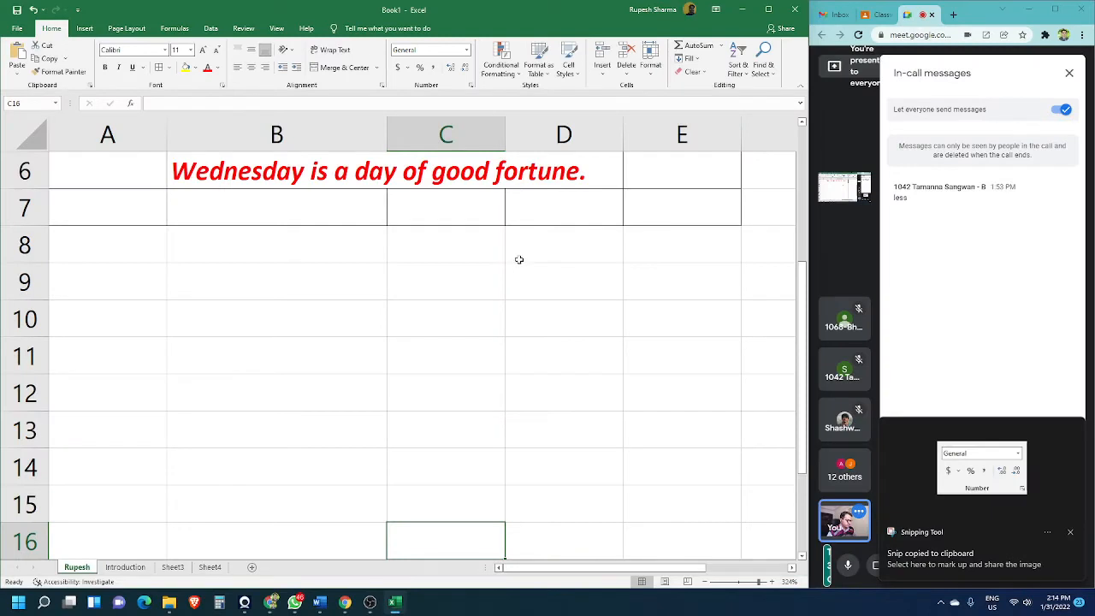
{"action": "key", "text": "ctrl+v"}
{"action": "left_click_drag", "start_coordinate": [591, 531], "coordinate": [712, 166]}
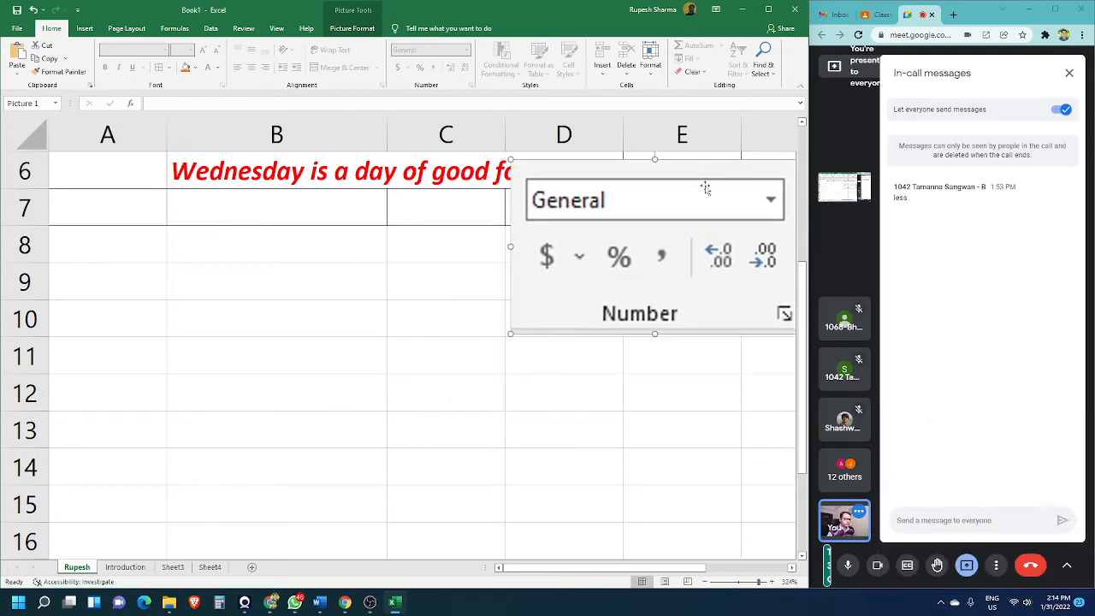
- Select the empty range from A7 down to row 19 and zoom the sheet to the selection
{"action": "left_click", "coordinate": [196, 298]}
{"action": "left_click_drag", "start_coordinate": [74, 191], "coordinate": [704, 526]}
{"action": "left_click", "coordinate": [277, 28]}
{"action": "left_click", "coordinate": [292, 58]}
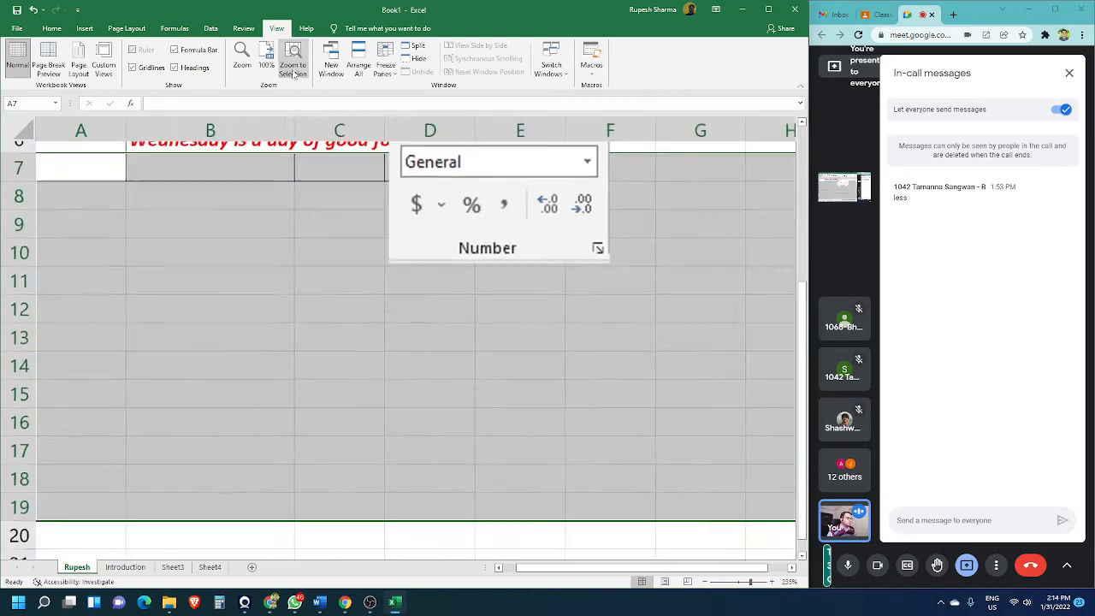
{"action": "left_click", "coordinate": [518, 321]}
{"action": "left_click_drag", "start_coordinate": [804, 321], "coordinate": [807, 291]}
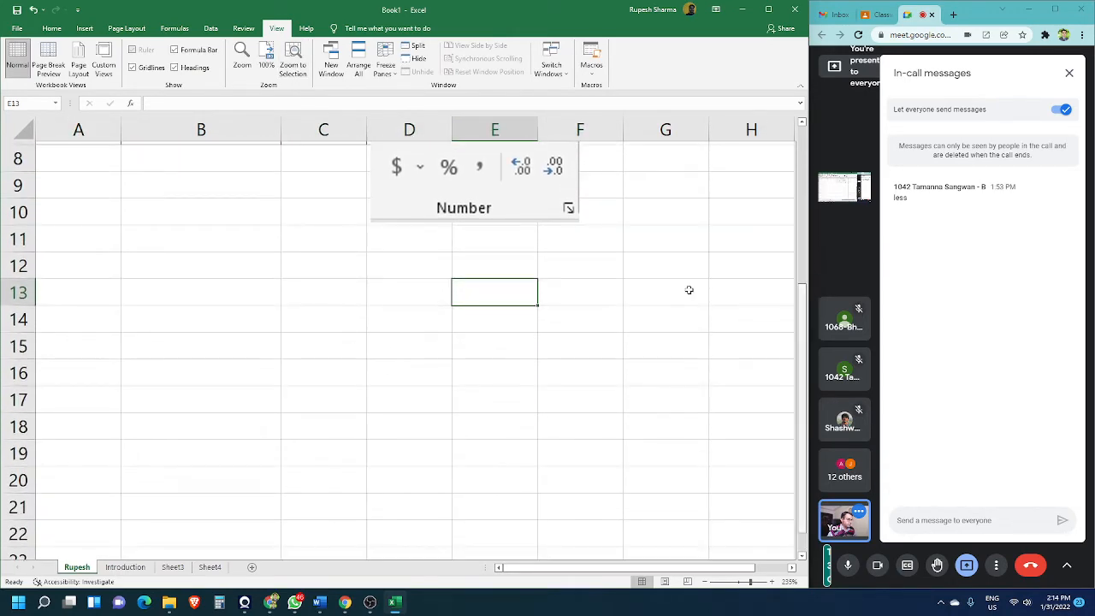
- Move the pasted Number group picture down so it covers roughly D9 to F12
{"action": "left_click", "coordinate": [465, 180]}
{"action": "left_click_drag", "start_coordinate": [466, 181], "coordinate": [505, 248]}
{"action": "left_click", "coordinate": [636, 355]}
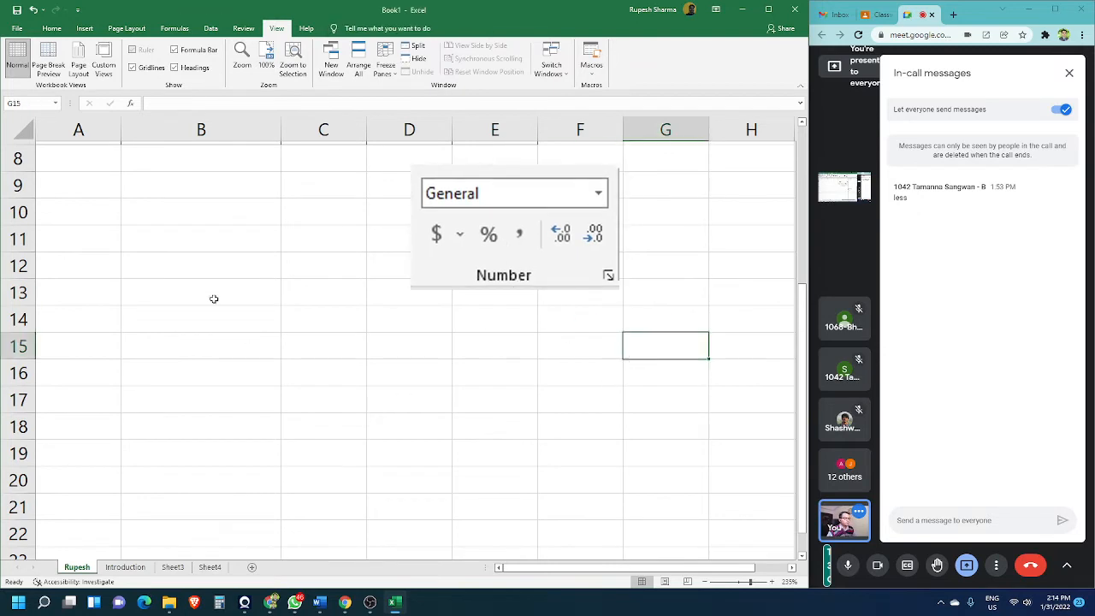
- Enter the label General in cell B9
{"action": "left_click", "coordinate": [223, 205]}
{"action": "left_click", "coordinate": [274, 184]}
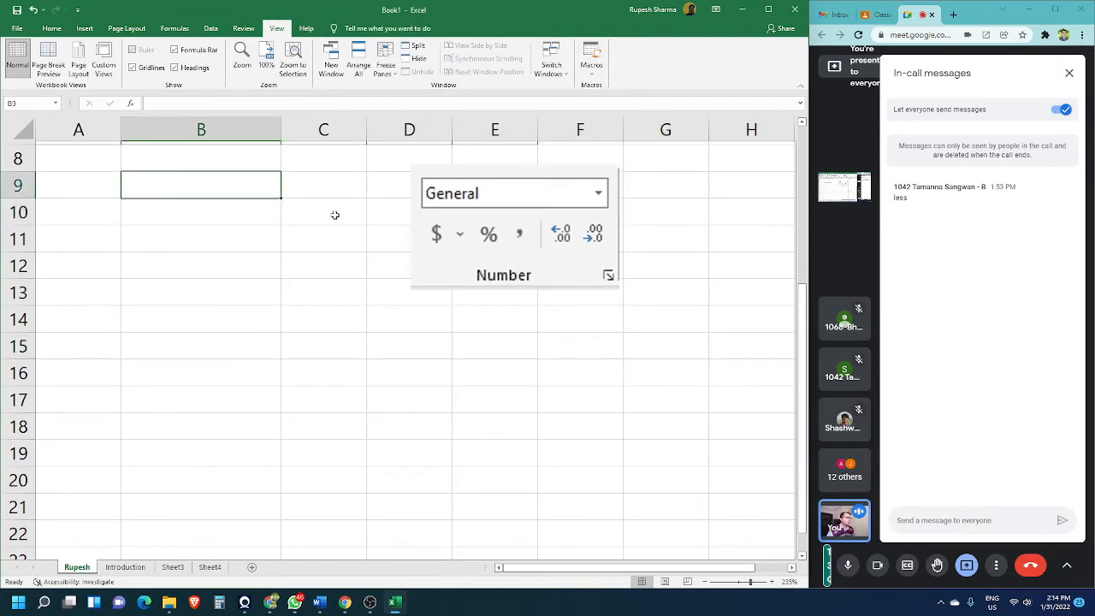
{"action": "left_click", "coordinate": [49, 29]}
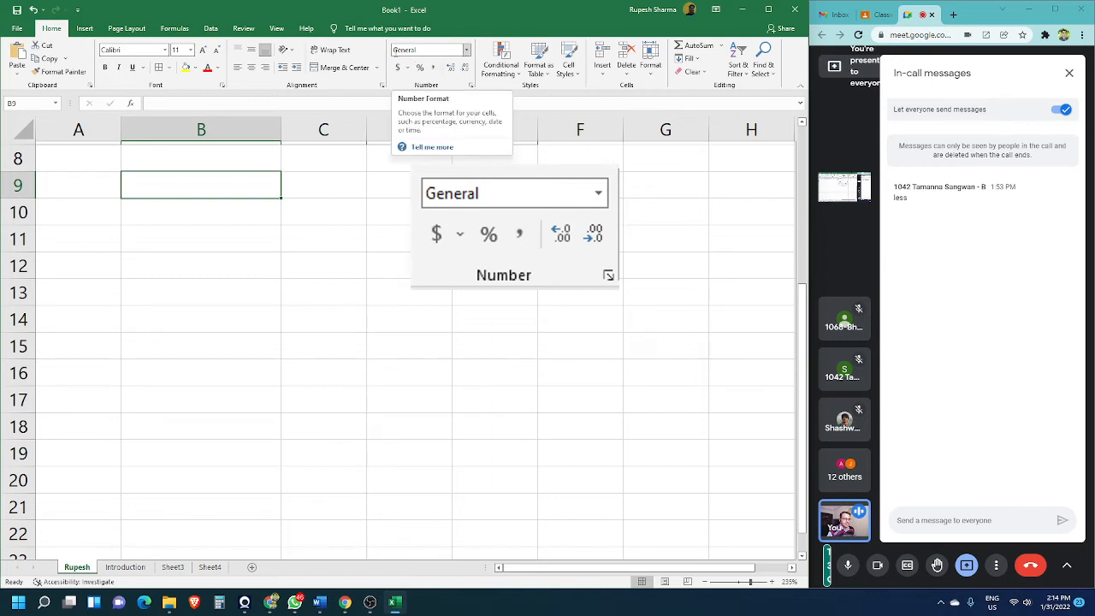
{"action": "type", "text": "Gebe"}
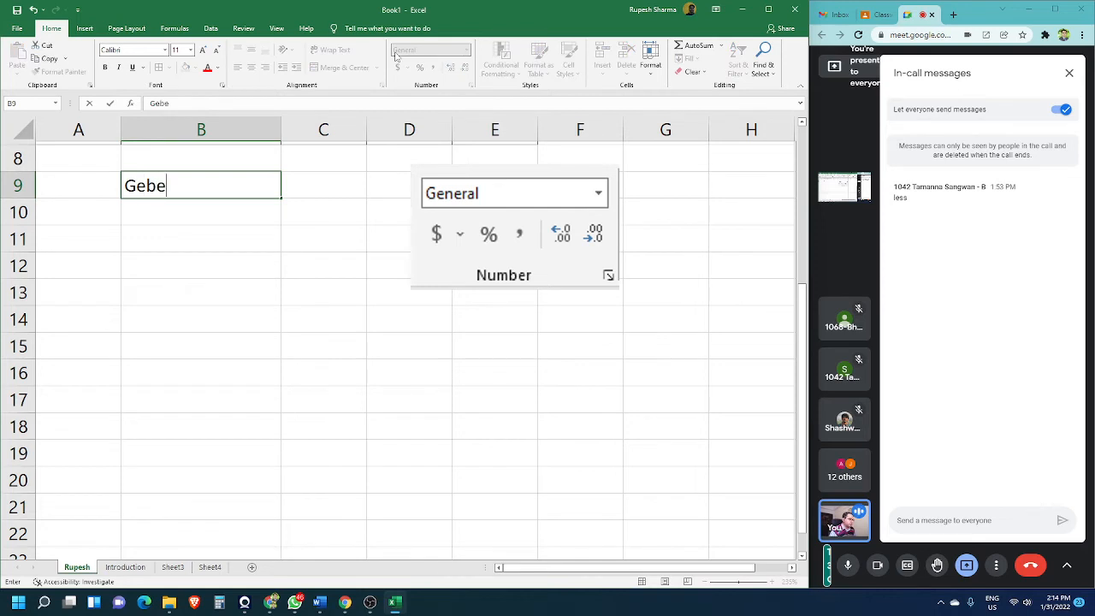
{"action": "key", "text": "BackSpace"}
{"action": "key", "text": "BackSpace"}
{"action": "type", "text": "neral"}
{"action": "key", "text": "Tab"}
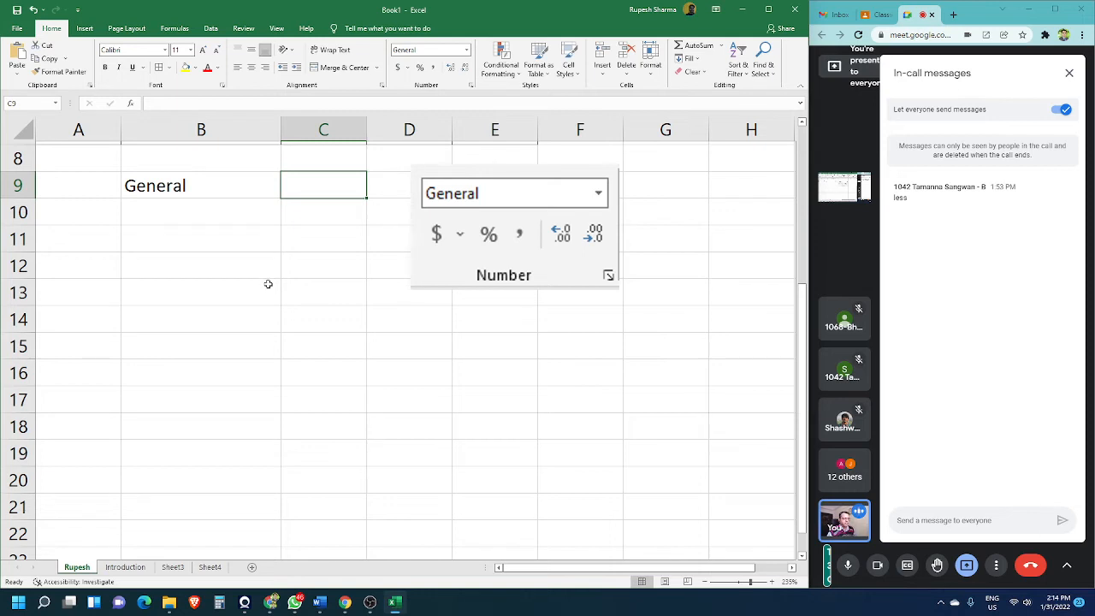
- Review the available number formats for C9 without choosing one, and enter 4386 in that cell
{"action": "left_click", "coordinate": [468, 50]}
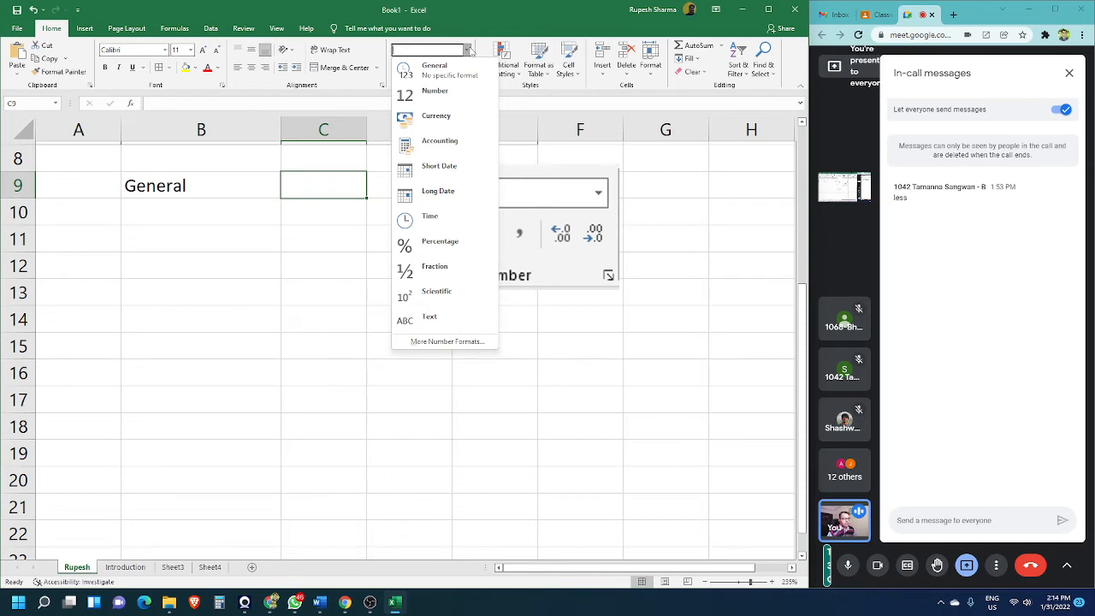
{"action": "left_click", "coordinate": [270, 285]}
{"action": "left_click", "coordinate": [342, 171]}
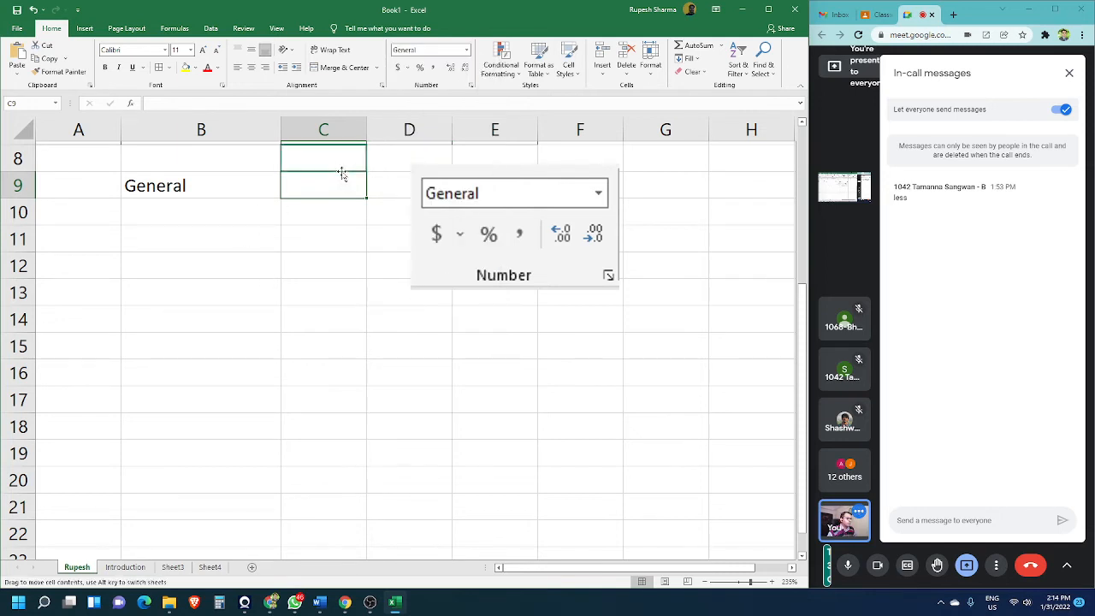
{"action": "left_click", "coordinate": [323, 185]}
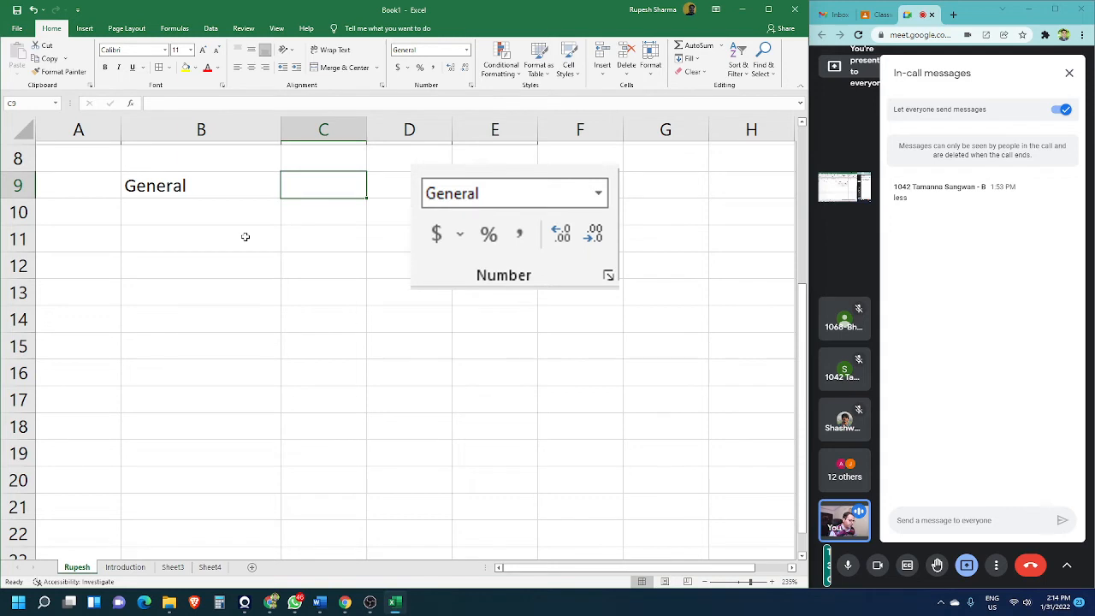
{"action": "type", "text": "43"}
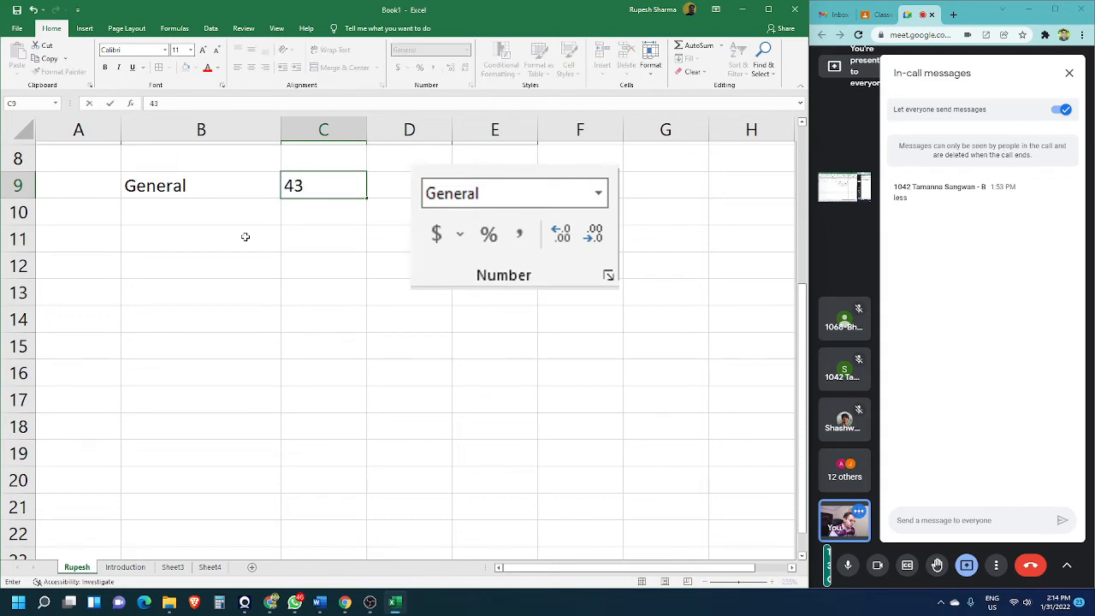
{"action": "type", "text": "86"}
{"action": "key", "text": "Tab"}
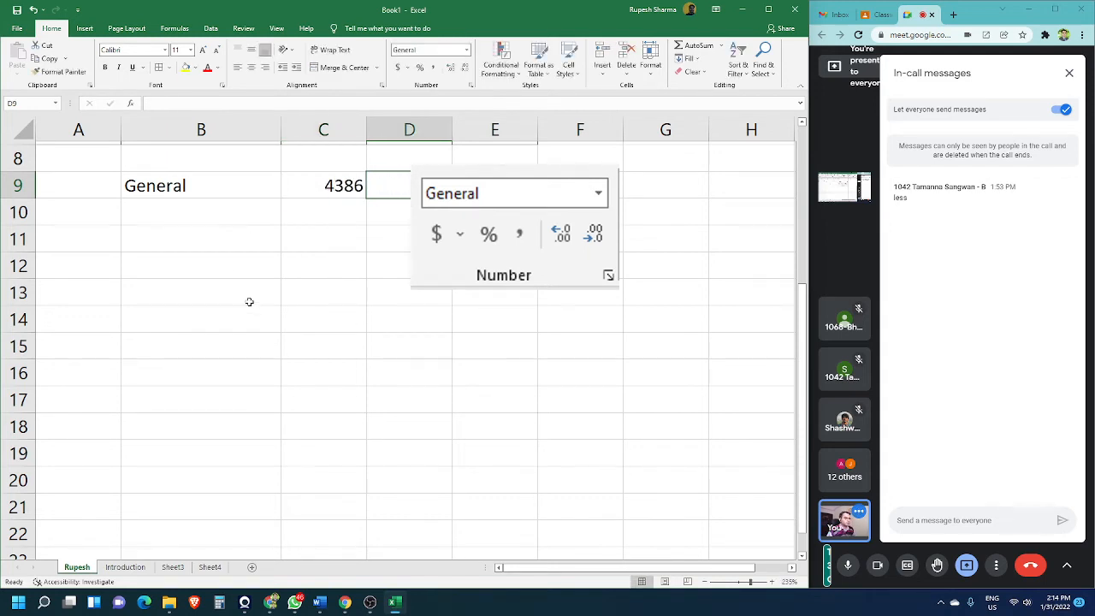
- Compare how the text in B9 and the number in C9 are aligned under the General format
{"action": "left_click_drag", "start_coordinate": [249, 301], "coordinate": [248, 327]}
{"action": "left_click", "coordinate": [326, 187]}
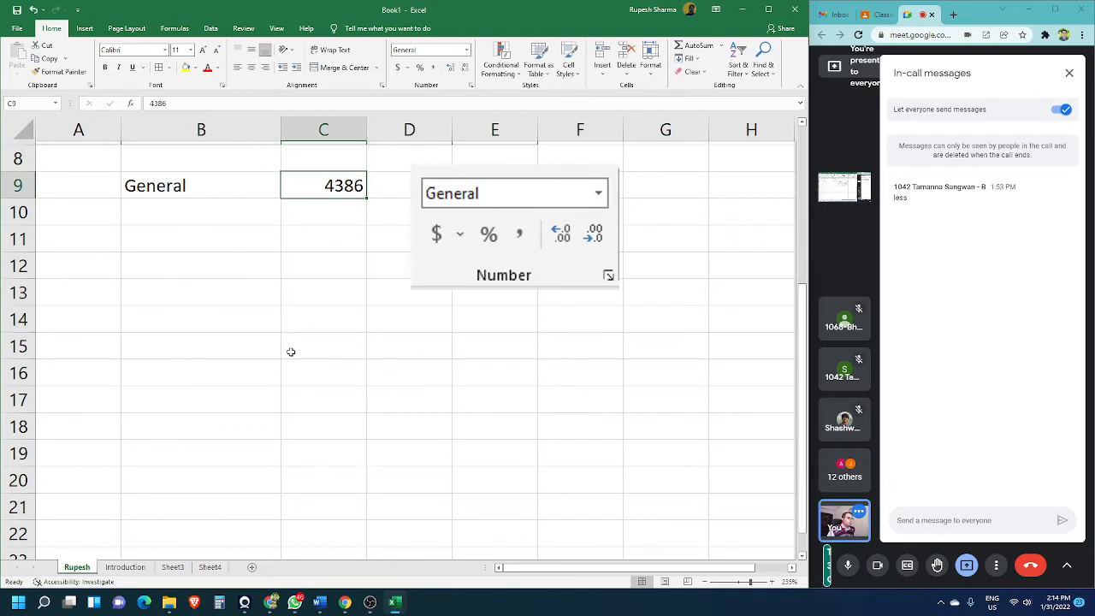
{"action": "left_click", "coordinate": [256, 233]}
{"action": "left_click", "coordinate": [238, 190]}
{"action": "left_click", "coordinate": [329, 189]}
{"action": "left_click", "coordinate": [303, 214]}
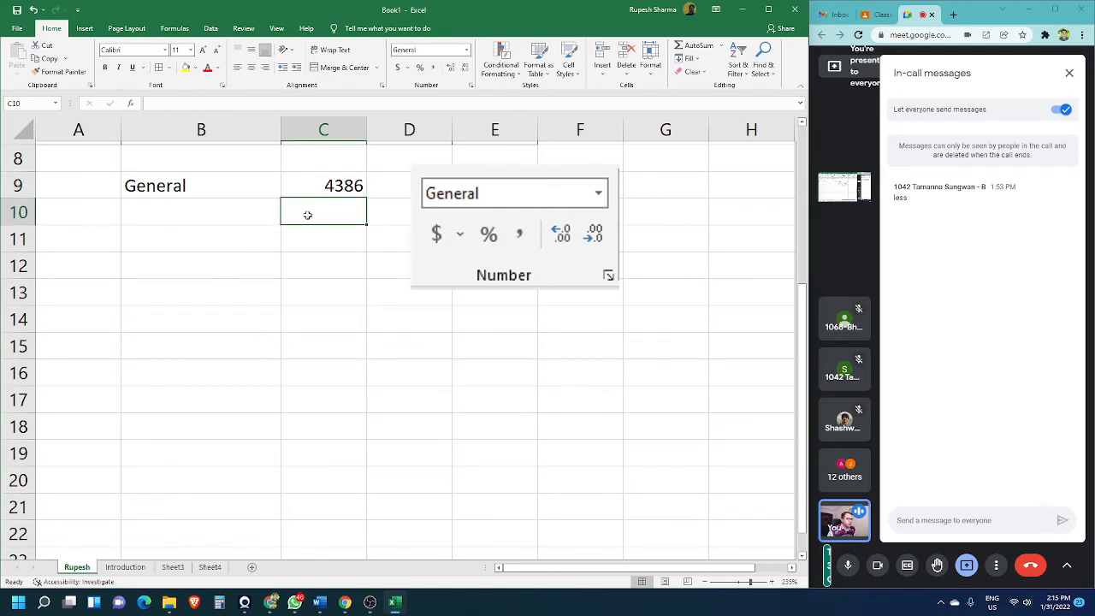
{"action": "left_click", "coordinate": [318, 195]}
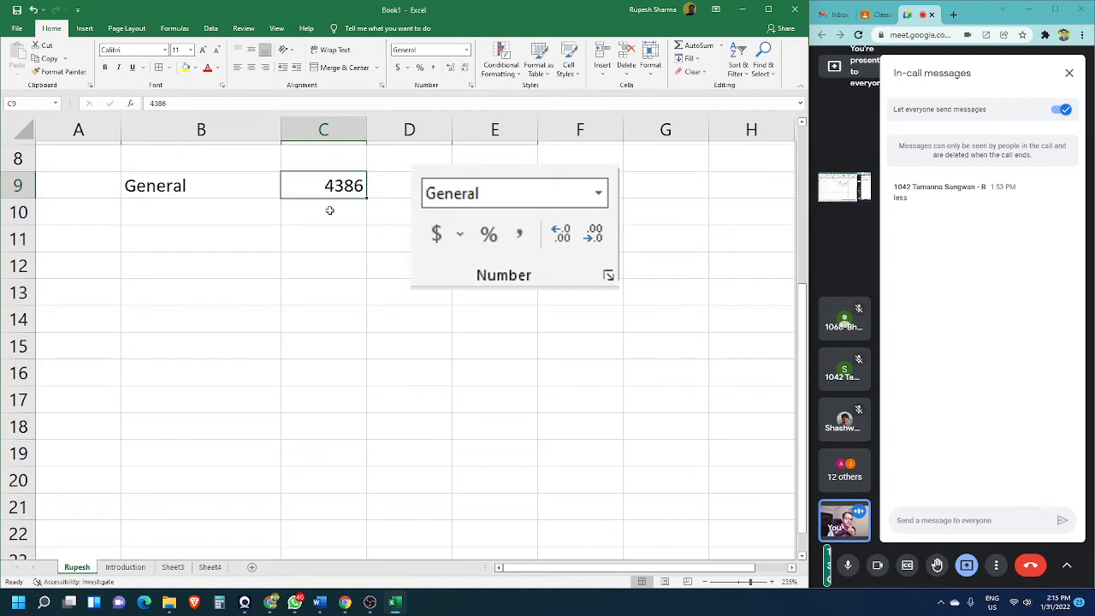
{"action": "left_click", "coordinate": [226, 184]}
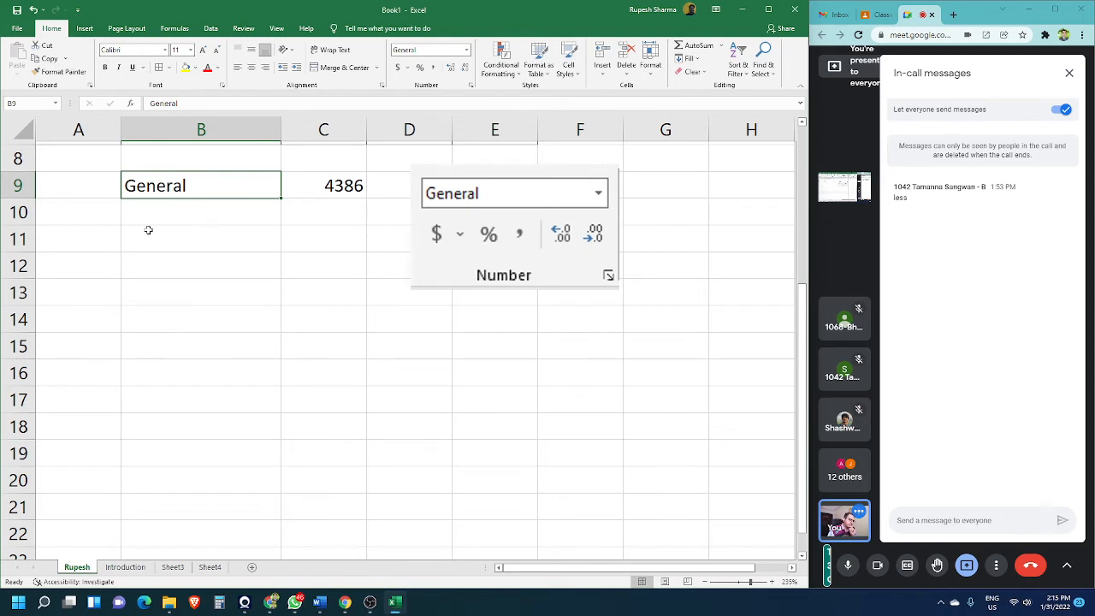
- Insert the letter A before the number in C9 to make it A4386, and check its alignment
{"action": "double_click", "coordinate": [332, 189]}
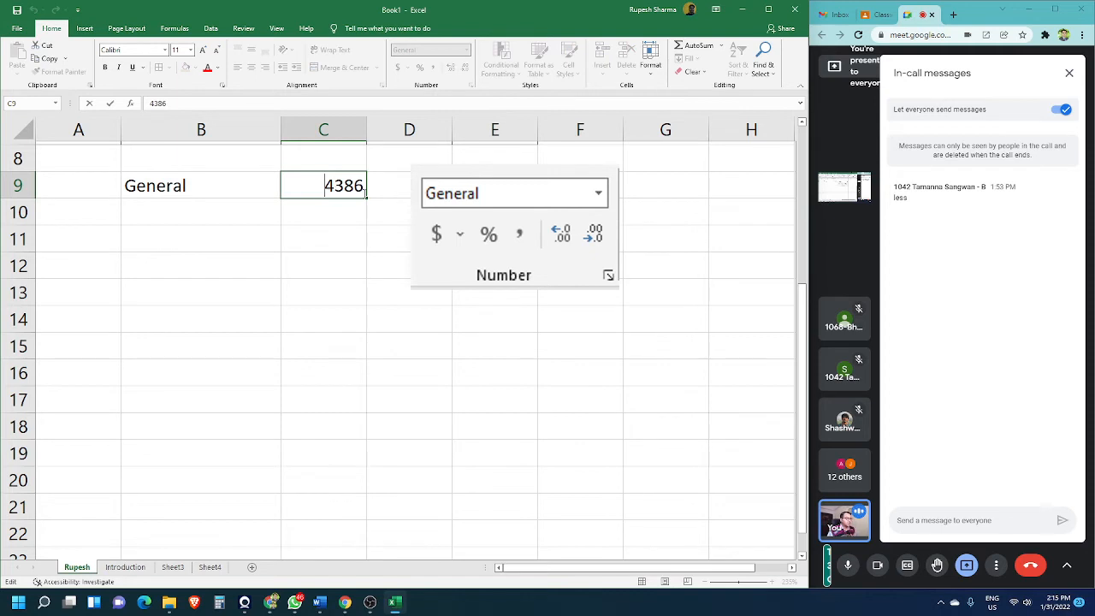
{"action": "type", "text": "A"}
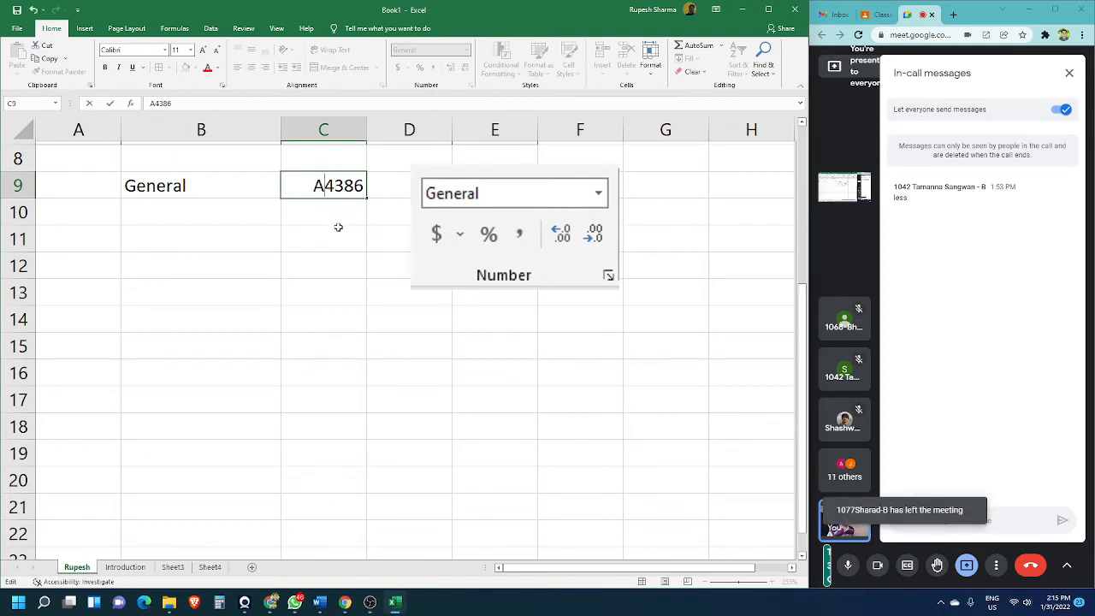
{"action": "key", "text": "Tab"}
{"action": "left_click", "coordinate": [314, 247]}
{"action": "left_click", "coordinate": [318, 190]}
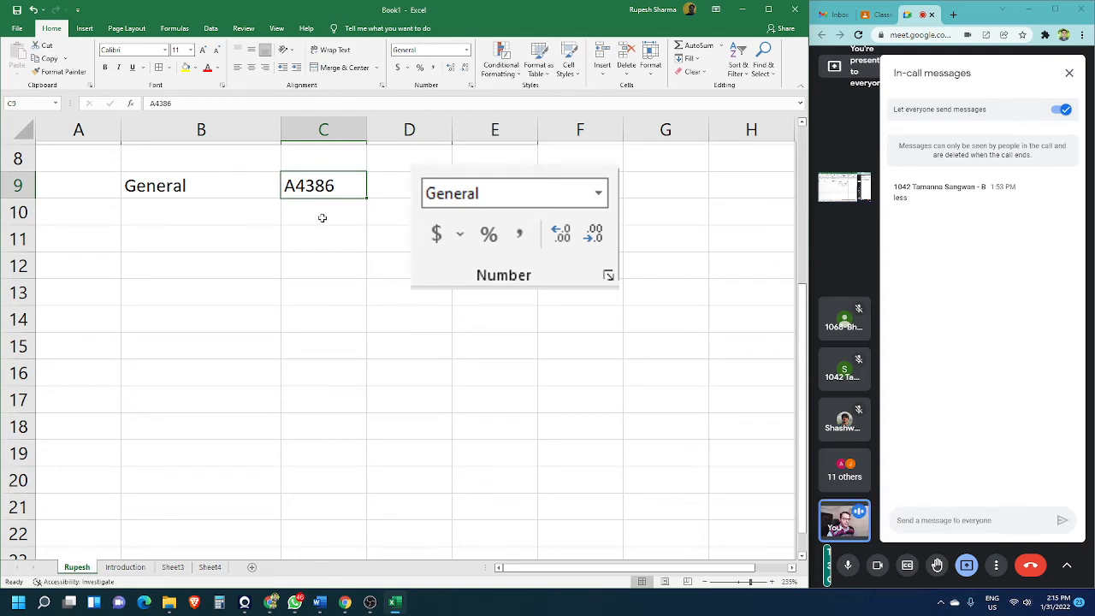
{"action": "left_click", "coordinate": [287, 260]}
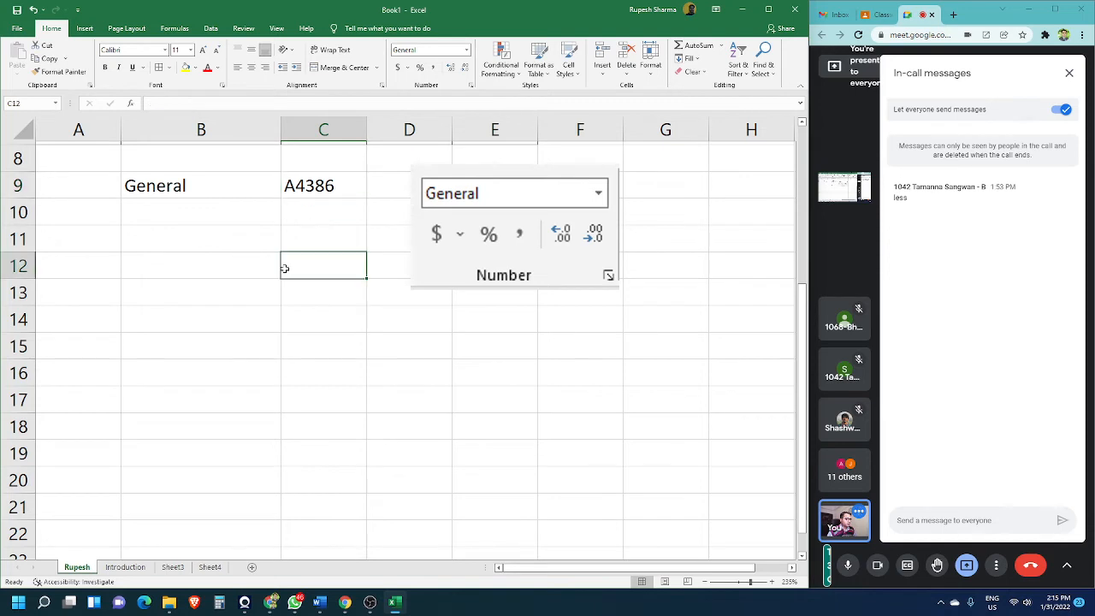
{"action": "left_click", "coordinate": [318, 191]}
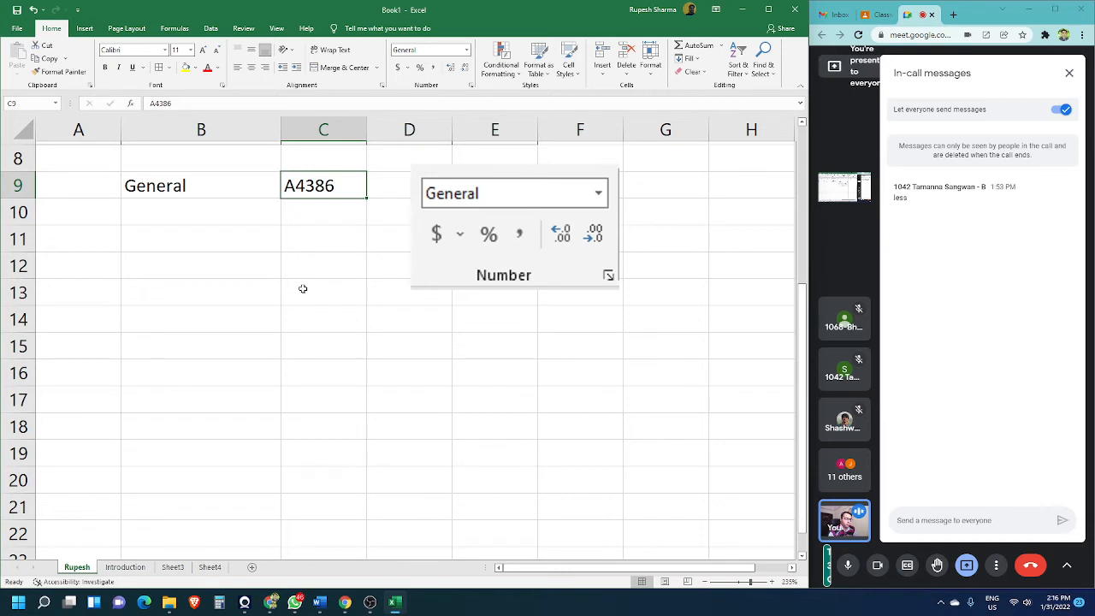
- Remove the leading letter from C9 so it holds 4386, and check the cell's alignment
{"action": "double_click", "coordinate": [295, 186]}
{"action": "key", "text": "BackSpace"}
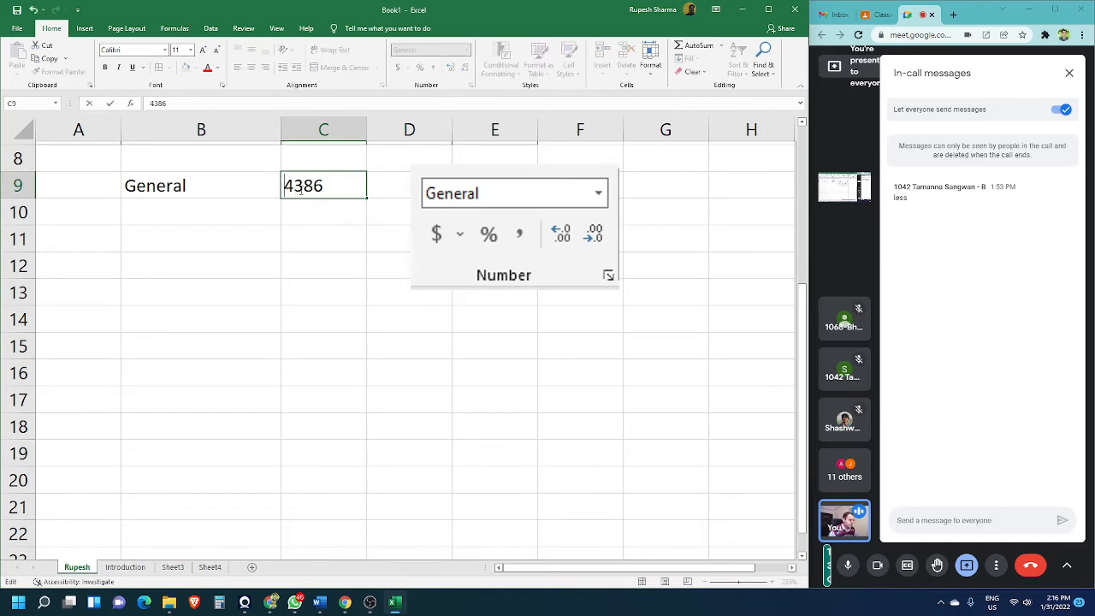
{"action": "key", "text": "Tab"}
{"action": "left_click", "coordinate": [350, 317]}
{"action": "left_click", "coordinate": [345, 188]}
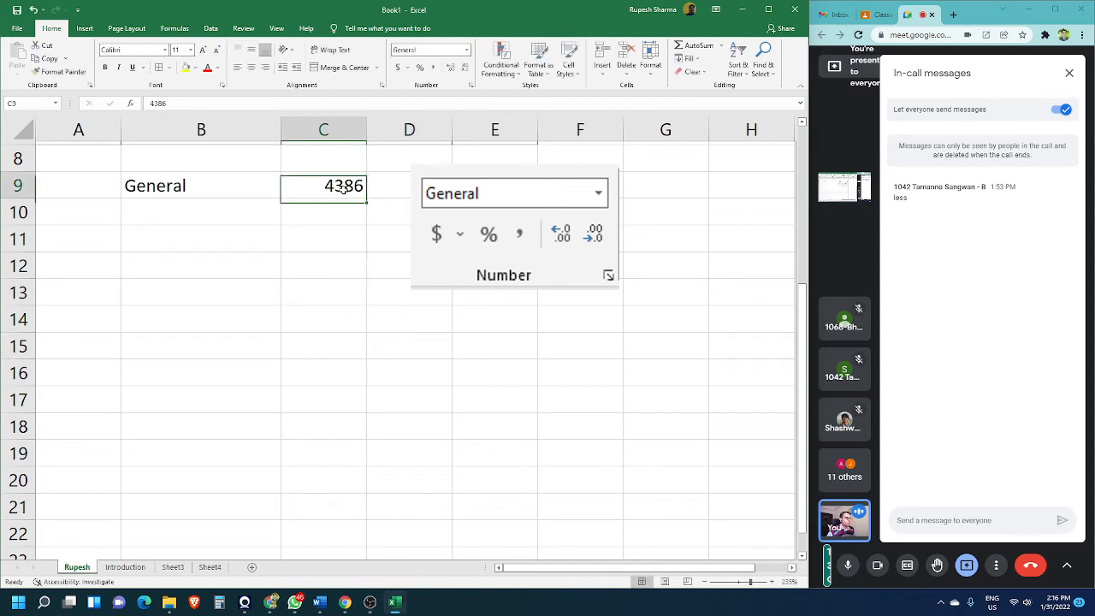
{"action": "left_click", "coordinate": [238, 244]}
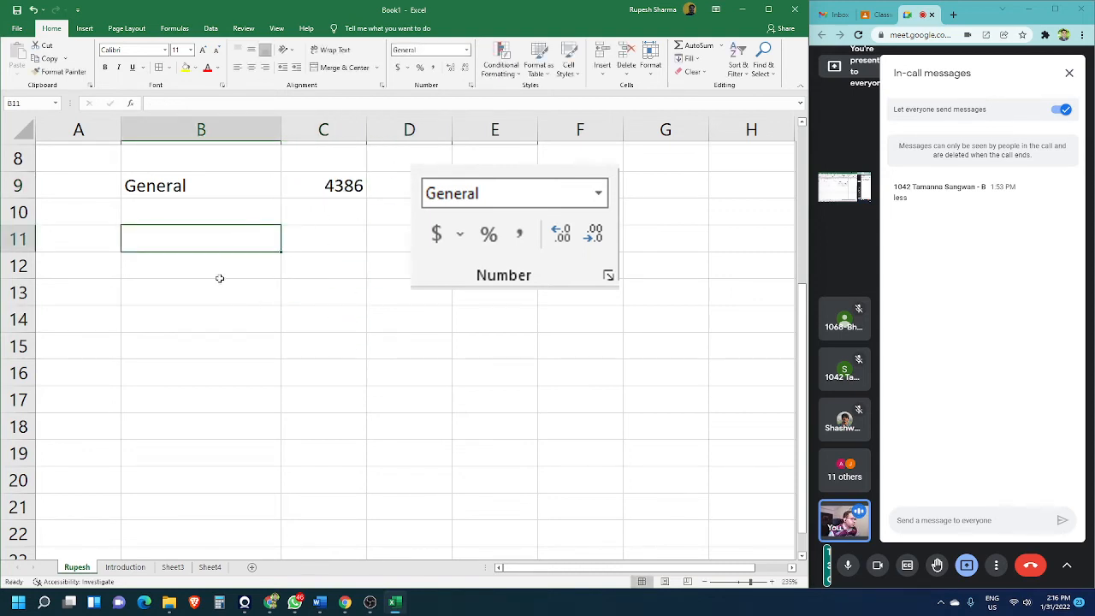
{"action": "left_click", "coordinate": [255, 212]}
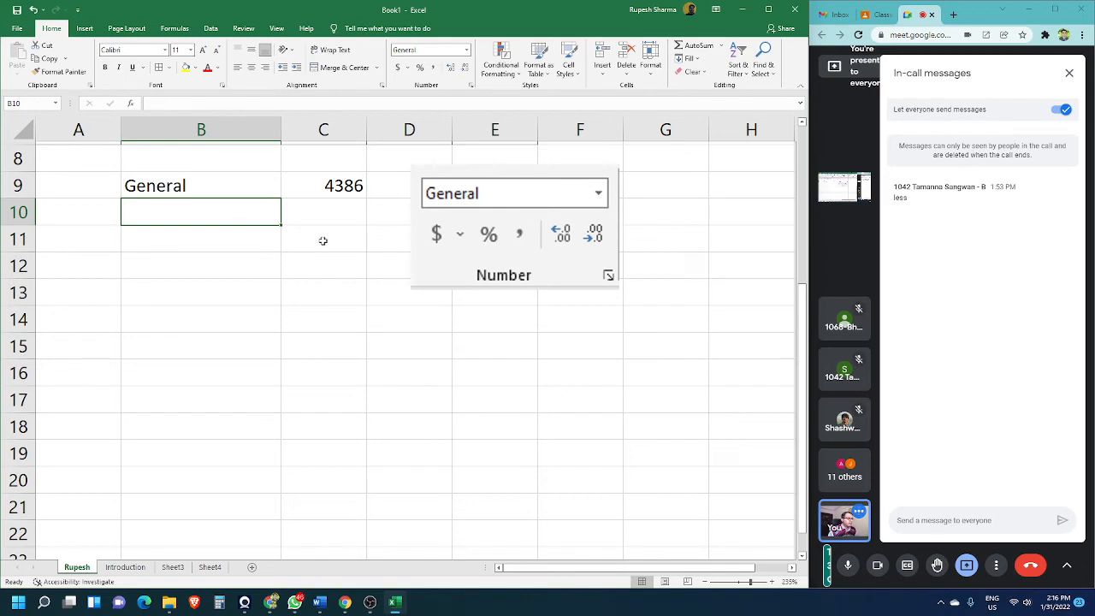
- Fill the value of C9 down to C19 and undo the fill
{"action": "left_click", "coordinate": [346, 183]}
{"action": "left_click_drag", "start_coordinate": [367, 198], "coordinate": [387, 467]}
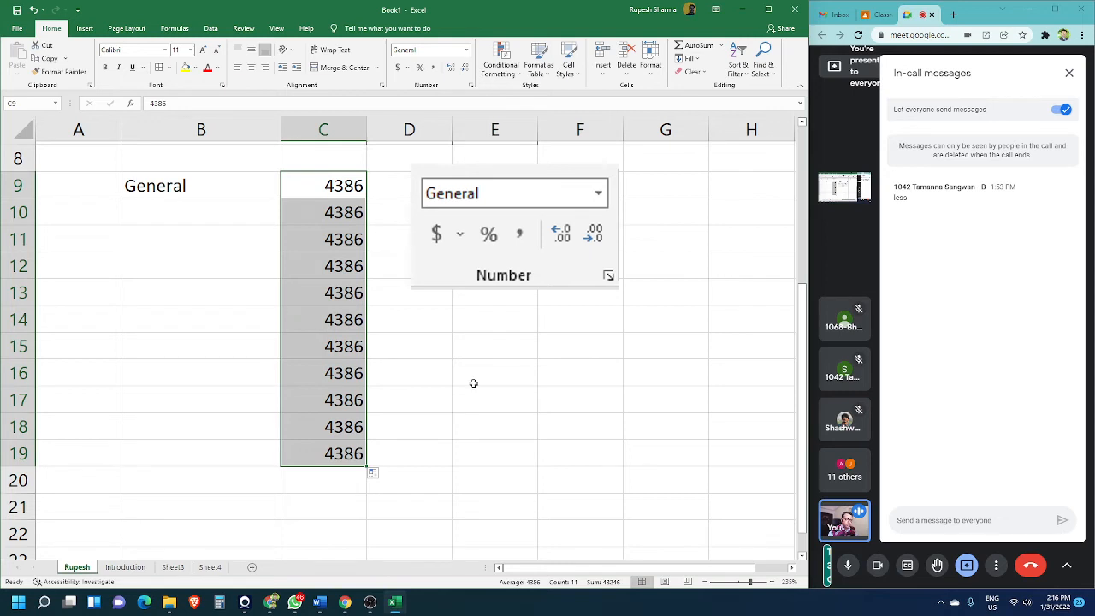
{"action": "key", "text": "ctrl+z"}
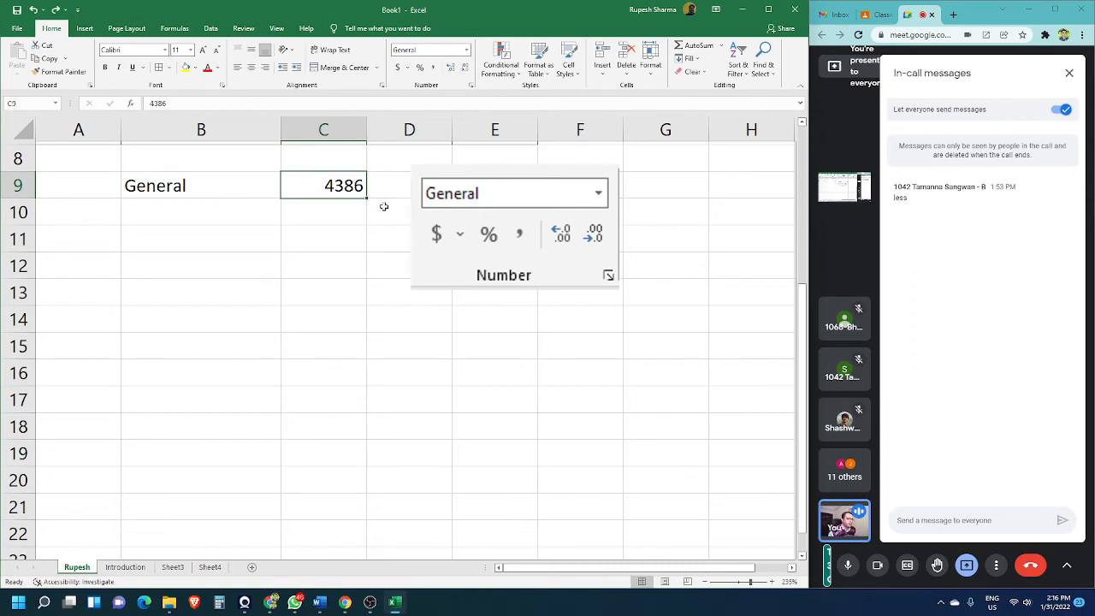
- Fill the value 4386 from C9 down through C19
{"action": "left_click_drag", "start_coordinate": [365, 199], "coordinate": [377, 468]}
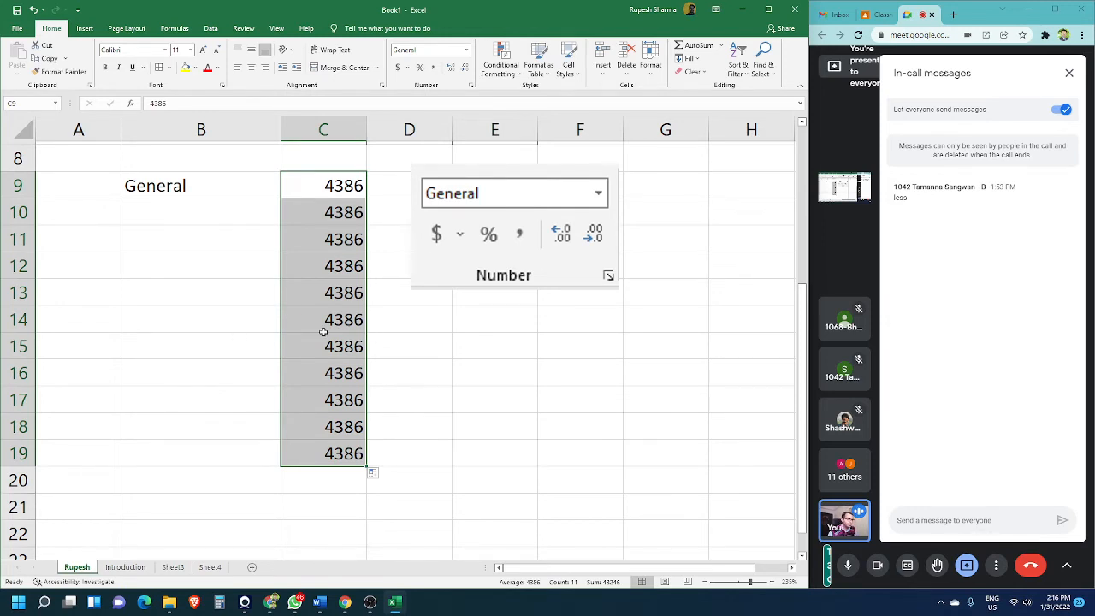
{"action": "left_click", "coordinate": [243, 188]}
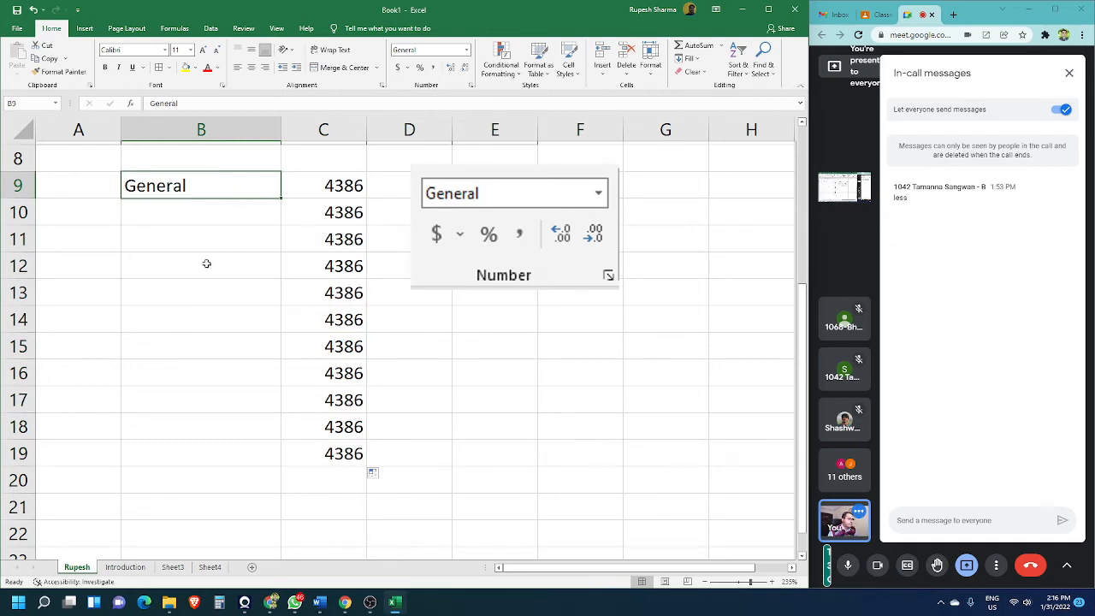
- Check the available number formats and enter the label Number in B10
{"action": "left_click", "coordinate": [467, 49]}
{"action": "left_click", "coordinate": [203, 210]}
{"action": "left_click", "coordinate": [209, 218]}
{"action": "type", "text": "Number"}
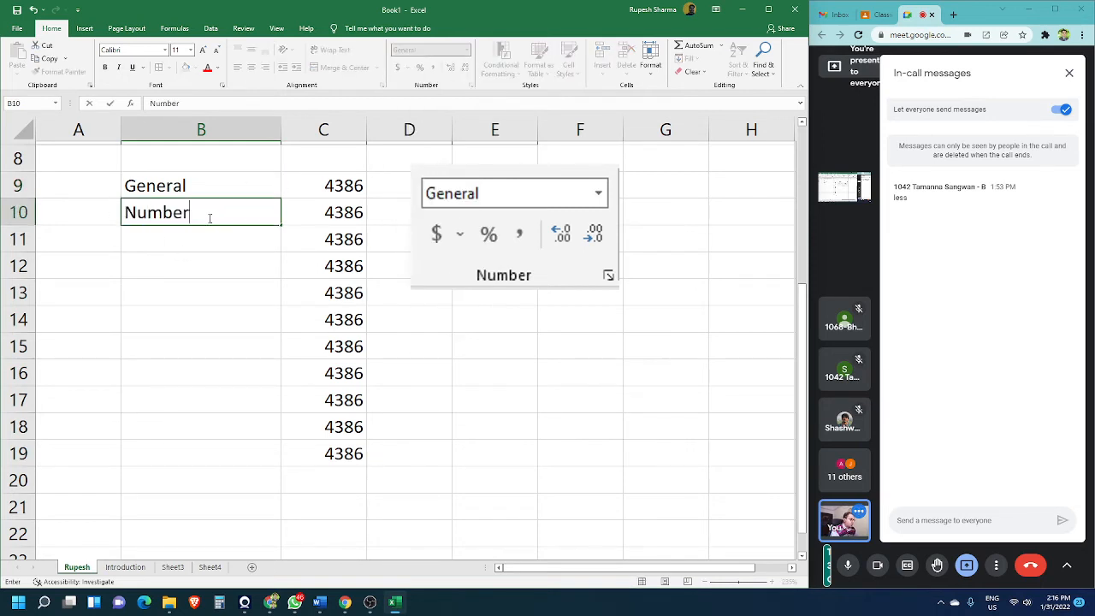
{"action": "key", "text": "Tab"}
- Enter the heading Format: in B8 above the format names
{"action": "left_click", "coordinate": [182, 162]}
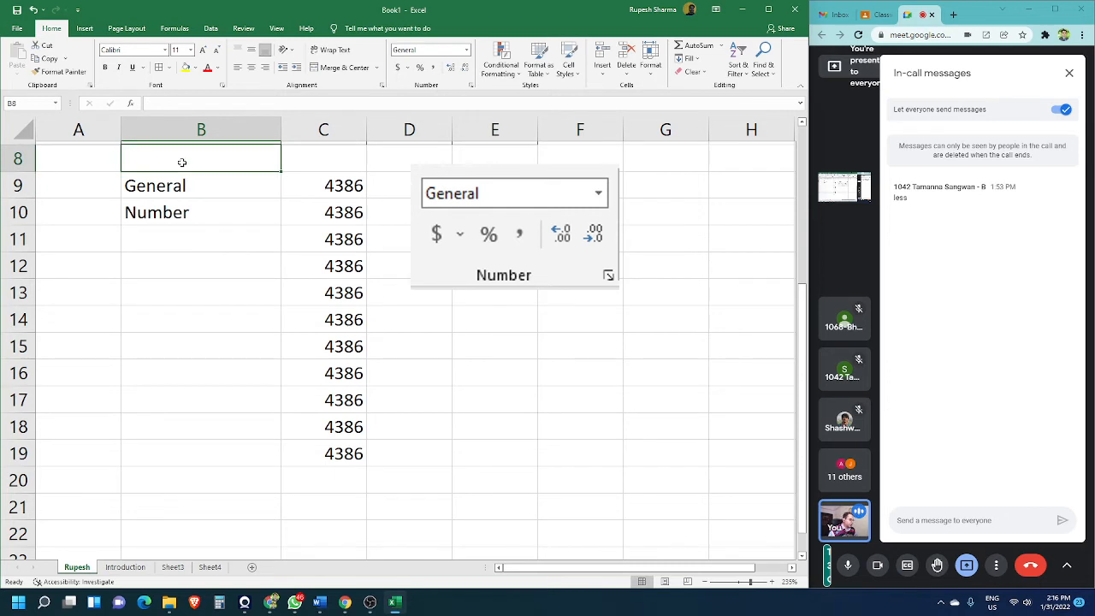
{"action": "type", "text": "Format"}
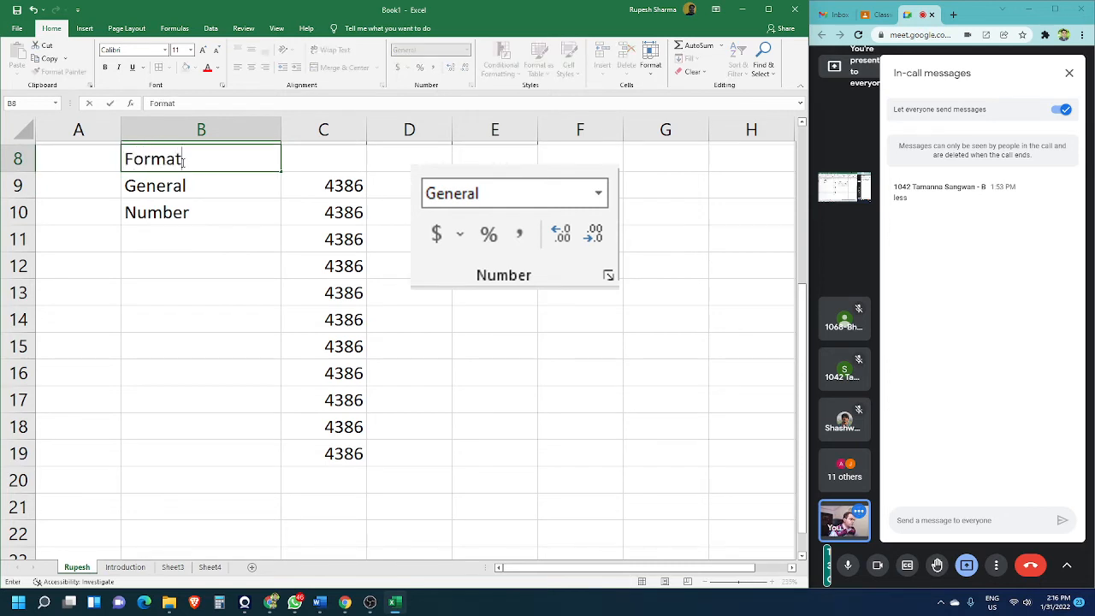
{"action": "type", "text": ":"}
{"action": "key", "text": "Tab"}
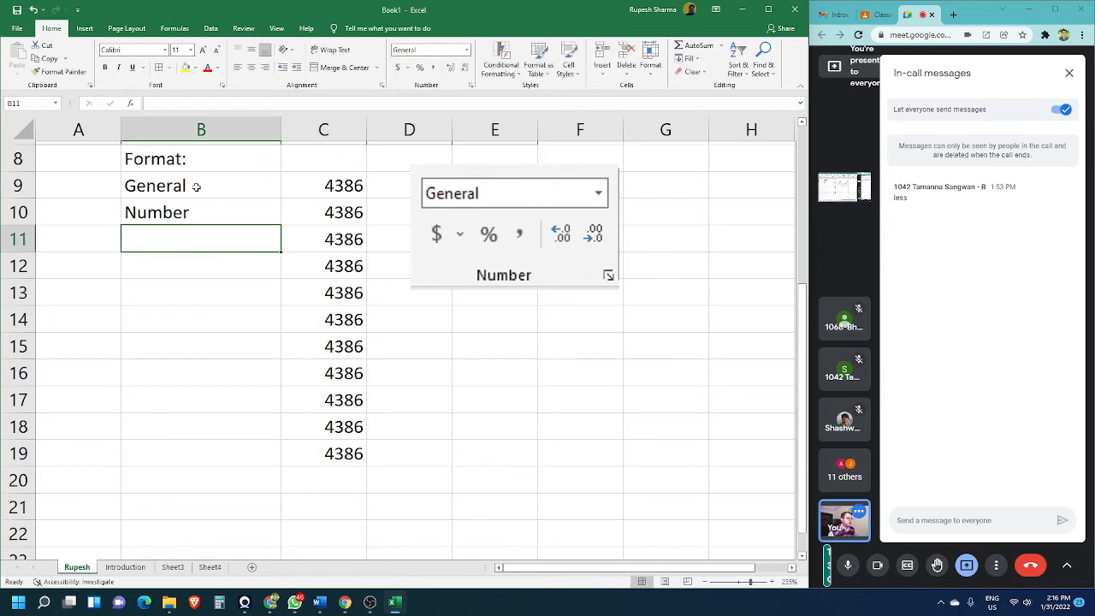
- Apply the Number format to the value in C10, beside the Number label
{"action": "left_click", "coordinate": [201, 182]}
{"action": "left_click", "coordinate": [231, 215]}
{"action": "left_click", "coordinate": [344, 214]}
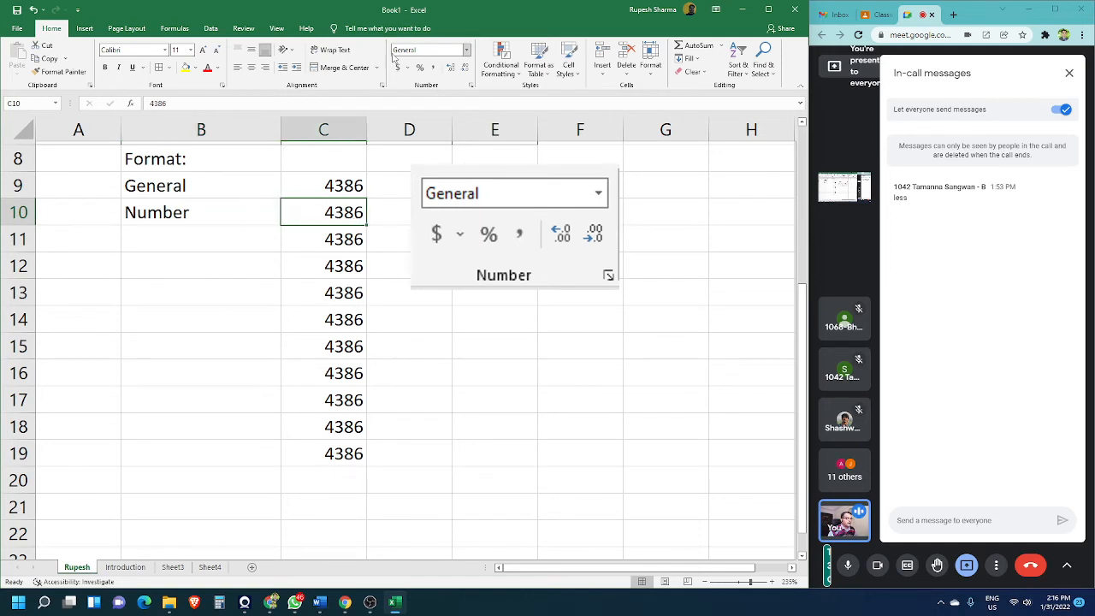
{"action": "left_click", "coordinate": [468, 50]}
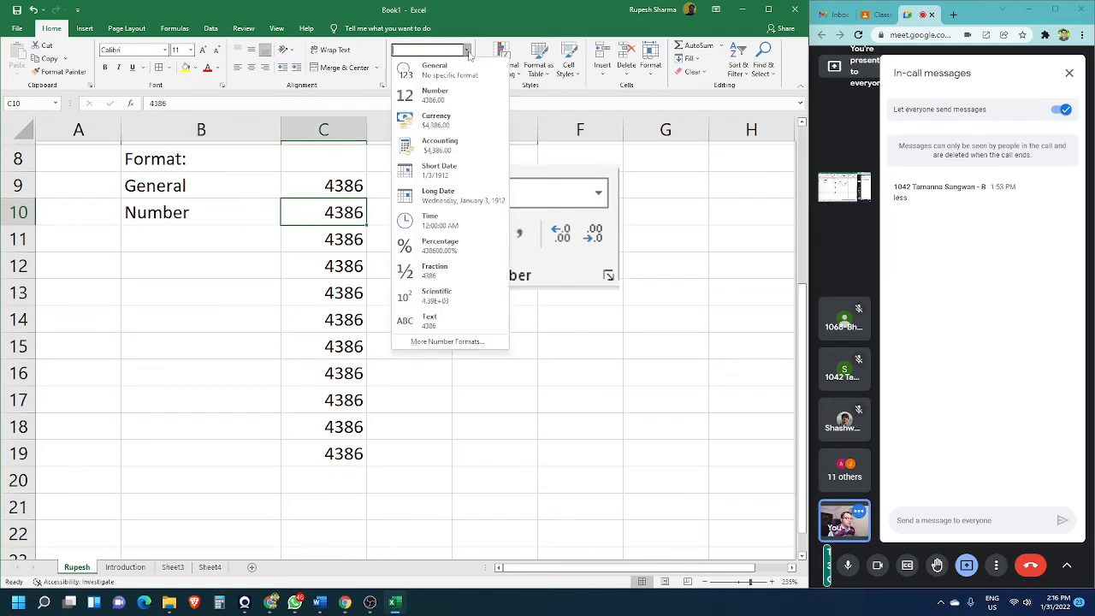
{"action": "left_click", "coordinate": [470, 94]}
{"action": "left_click", "coordinate": [242, 301]}
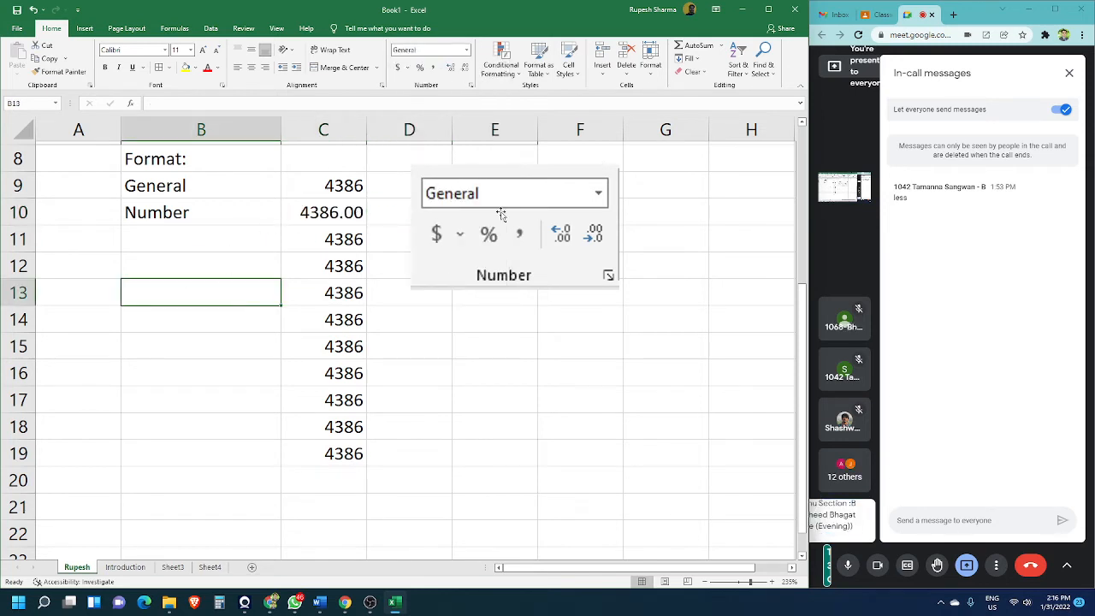
- Move the Number group picture over columns F to H, leaving columns D and E free
{"action": "left_click_drag", "start_coordinate": [548, 169], "coordinate": [702, 146]}
{"action": "left_click", "coordinate": [494, 292]}
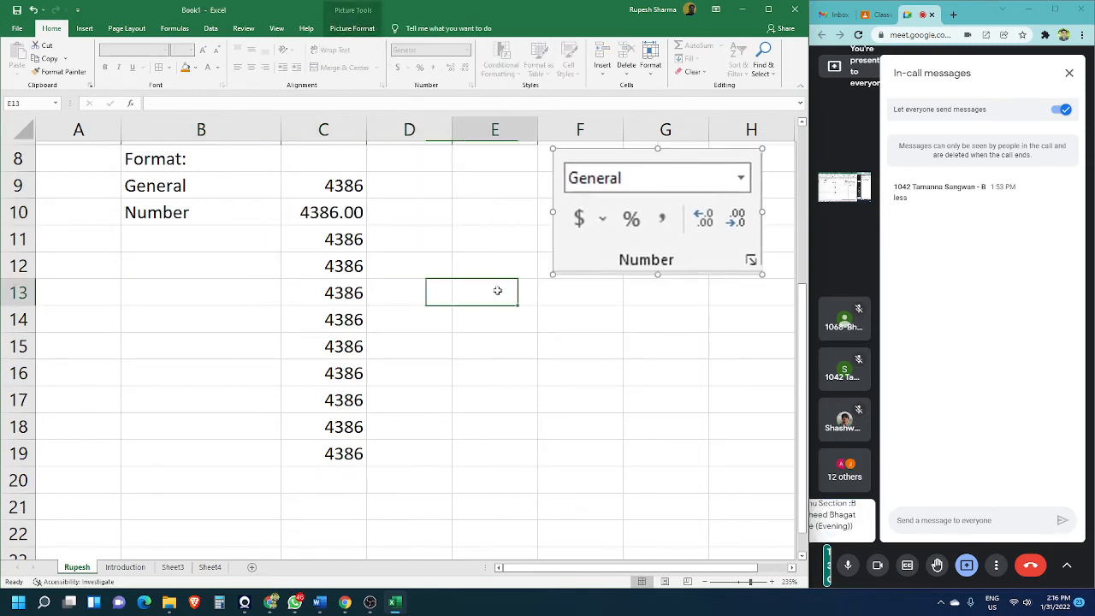
{"action": "left_click", "coordinate": [405, 210]}
- Enter the heading Result: in C8 above the sample values
{"action": "left_click", "coordinate": [350, 162]}
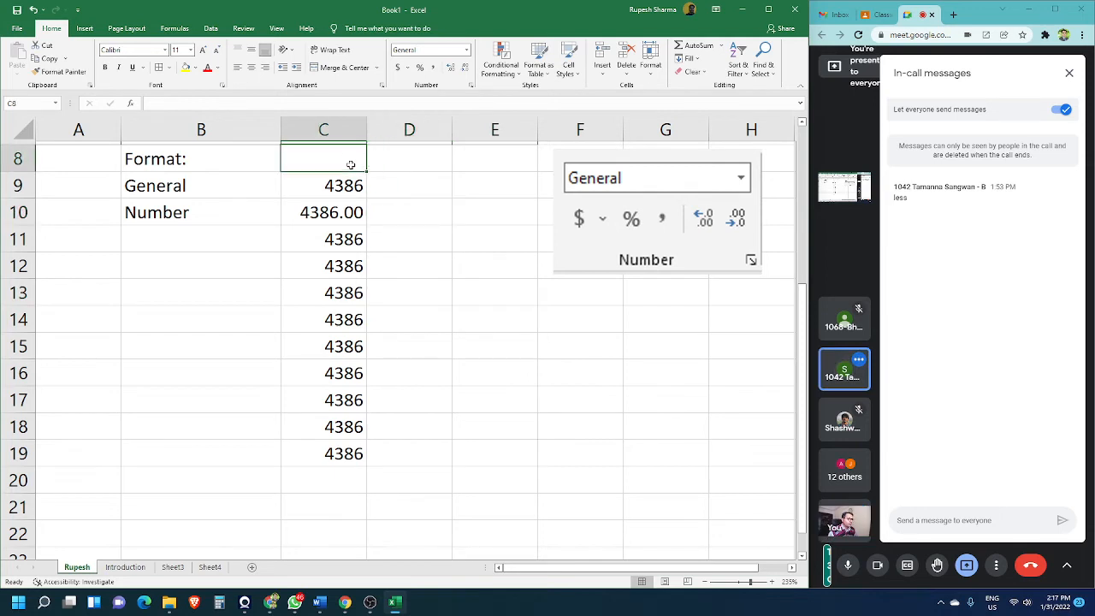
{"action": "type", "text": "Resulyt"}
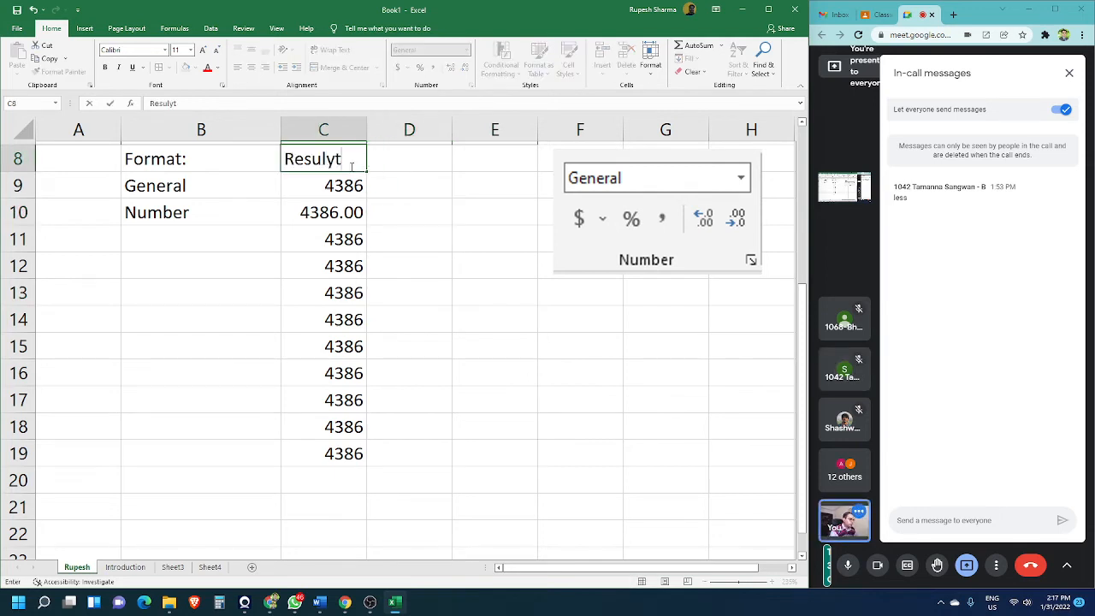
{"action": "key", "text": "BackSpace"}
{"action": "key", "text": "BackSpace"}
{"action": "type", "text": "t:"}
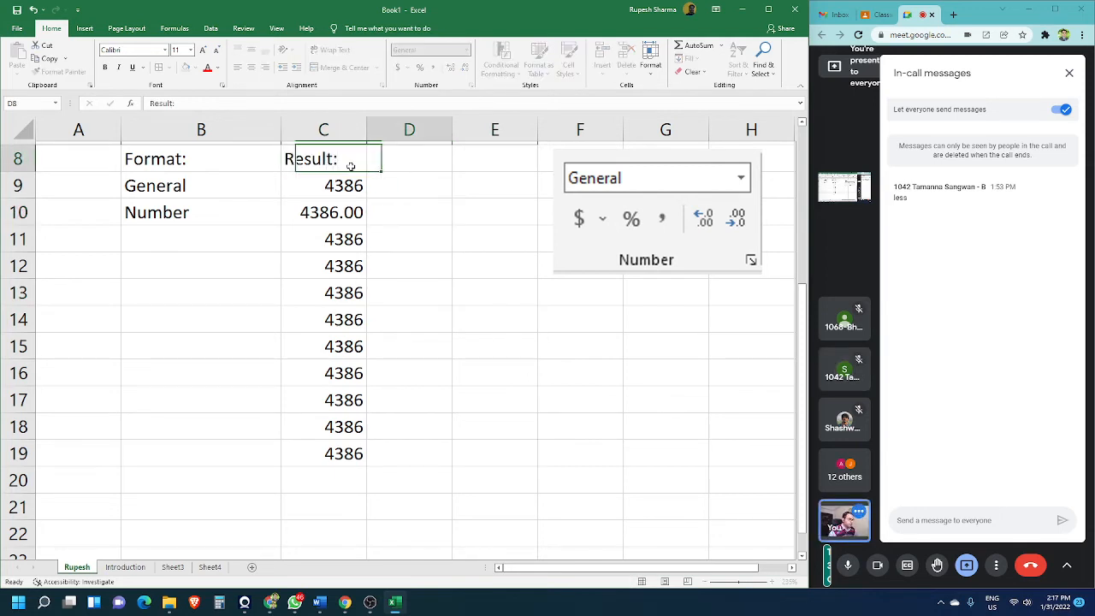
- Enter the heading Changes: in D8, next to the Result: heading
{"action": "left_click", "coordinate": [413, 168]}
{"action": "type", "text": "Chnages"}
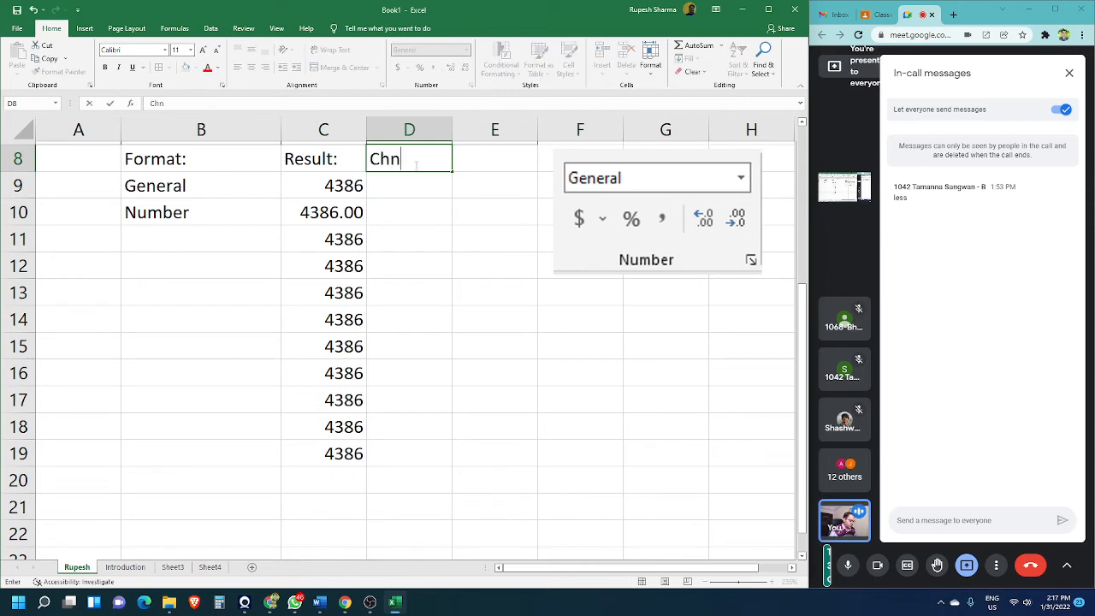
{"action": "left_click", "coordinate": [400, 159]}
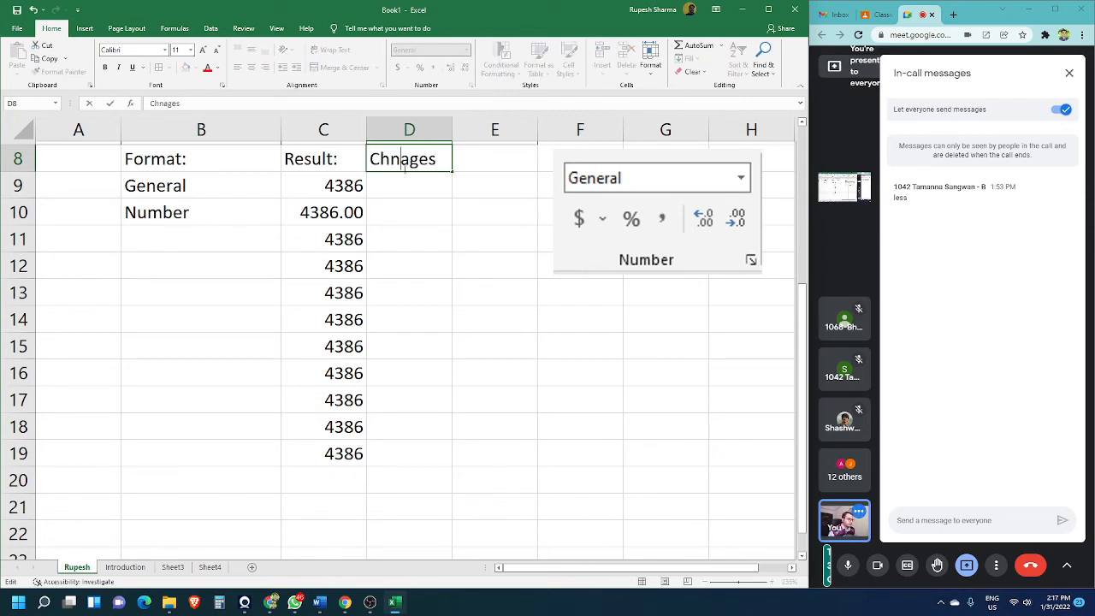
{"action": "key", "text": "BackSpace"}
{"action": "type", "text": "n"}
{"action": "key", "text": "Tab"}
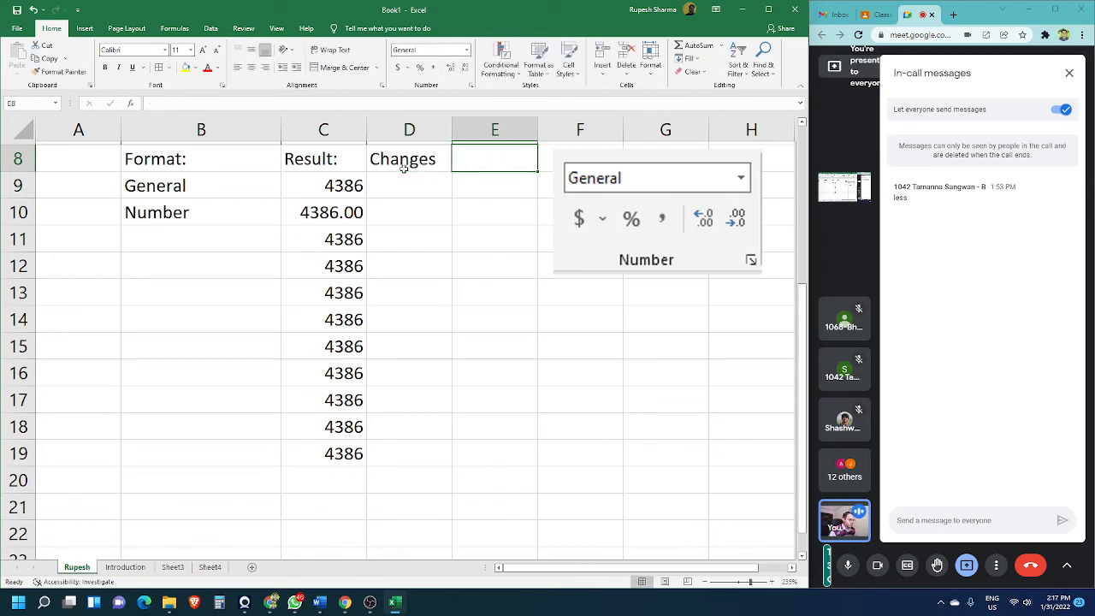
{"action": "left_click", "coordinate": [432, 157]}
{"action": "double_click", "coordinate": [438, 157]}
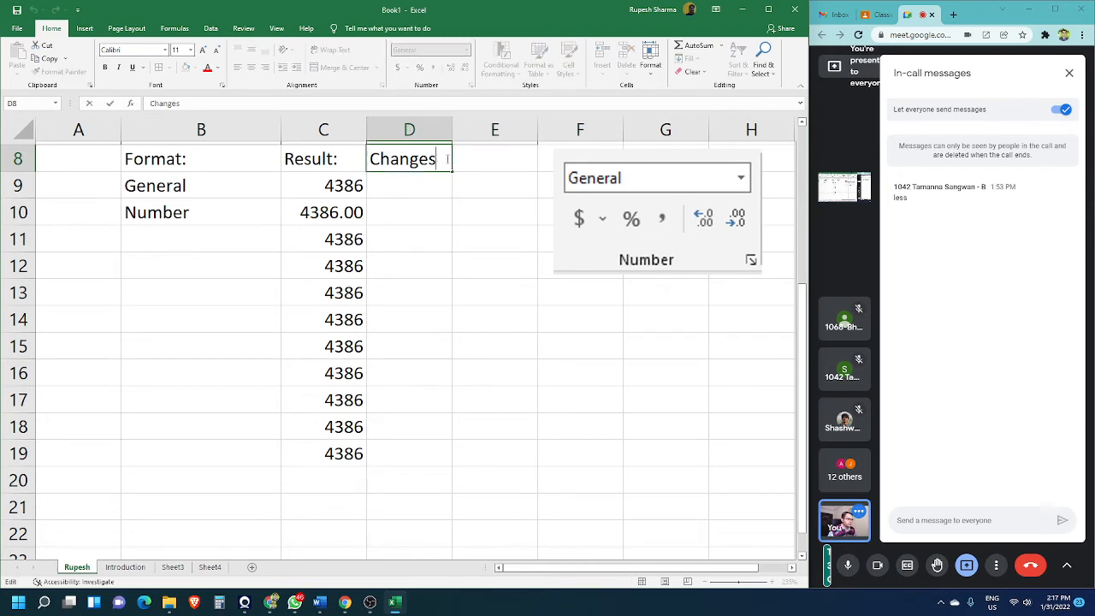
{"action": "type", "text": ":"}
{"action": "key", "text": "Tab"}
- Enter the note decimals in D10 under the Changes: heading
{"action": "left_click", "coordinate": [407, 183]}
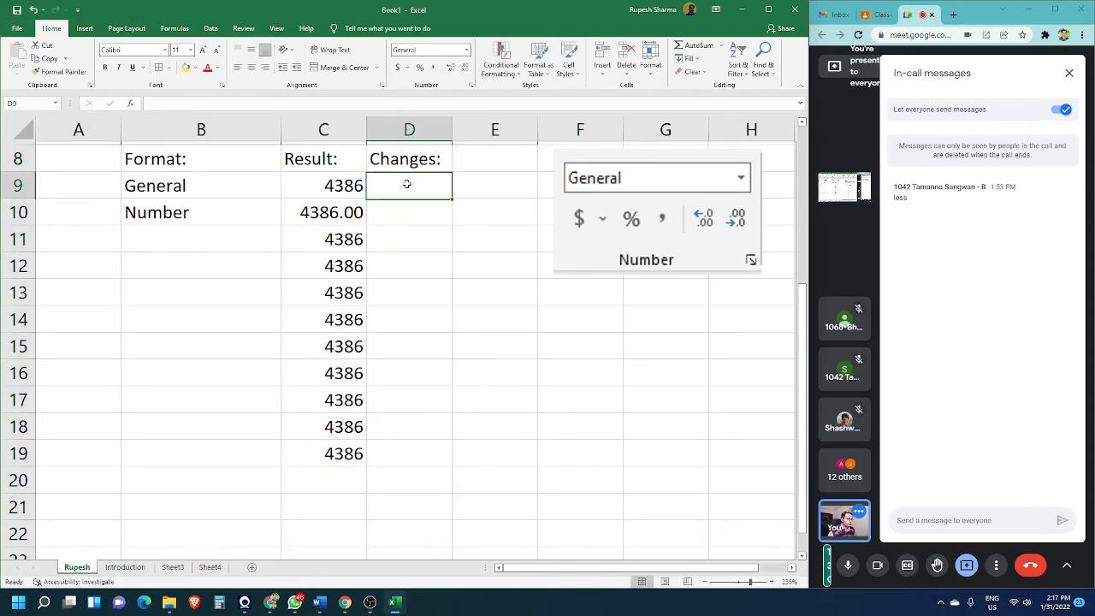
{"action": "left_click", "coordinate": [401, 208]}
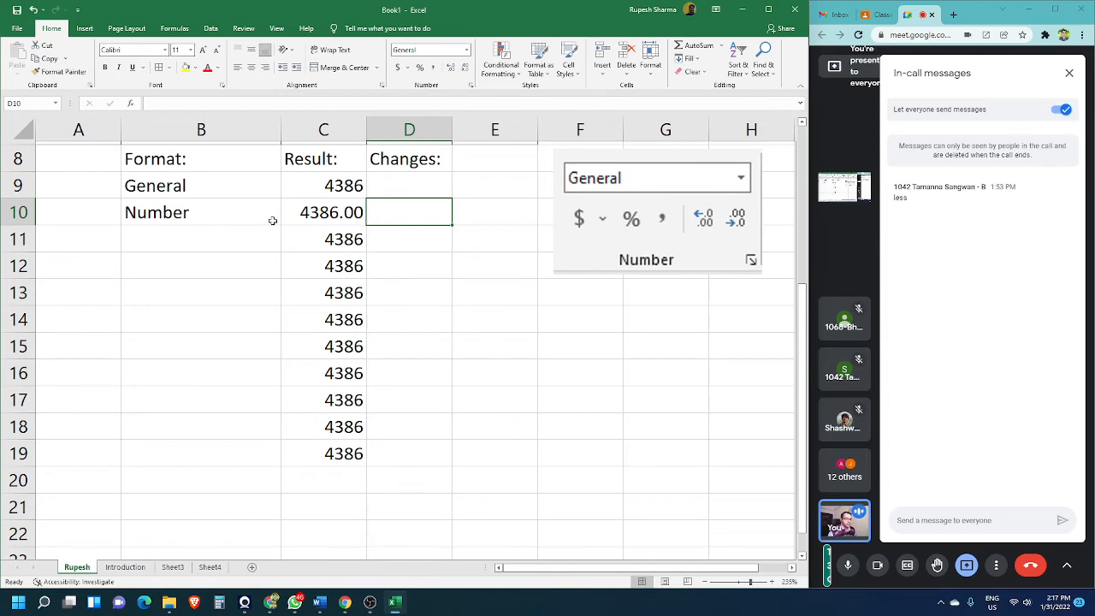
{"action": "type", "text": "+"}
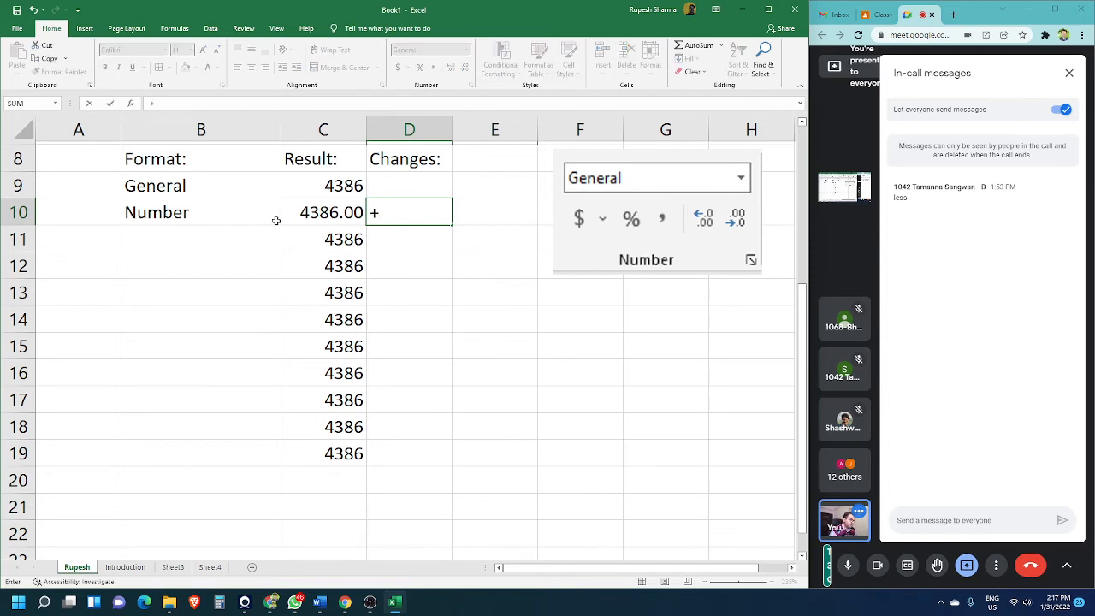
{"action": "key", "text": "BackSpace"}
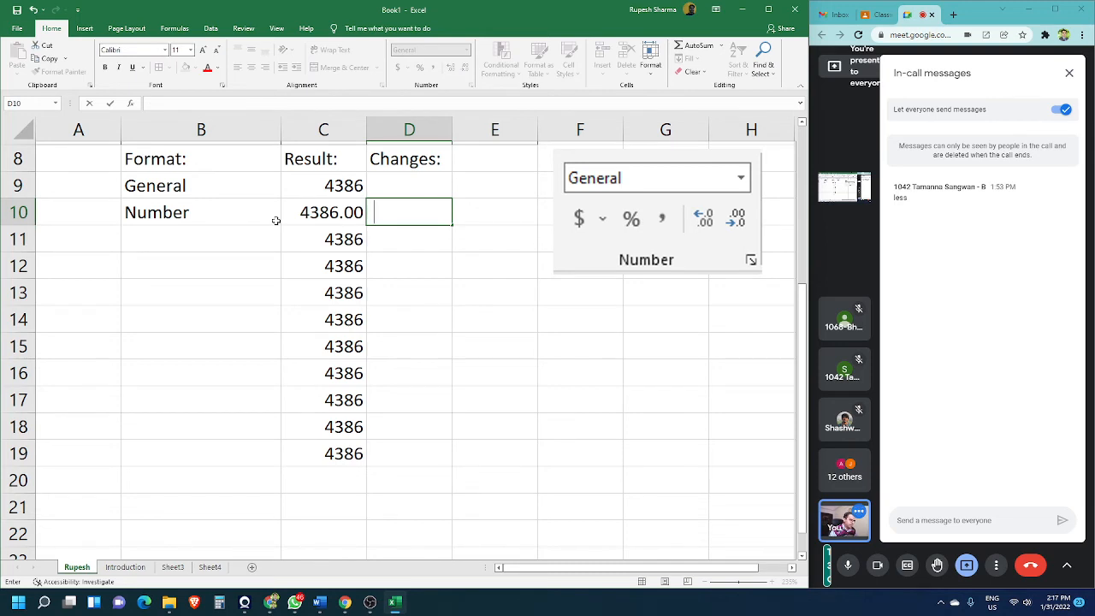
{"action": "type", "text": "decimals"}
{"action": "key", "text": "Tab"}
{"action": "left_click", "coordinate": [327, 293]}
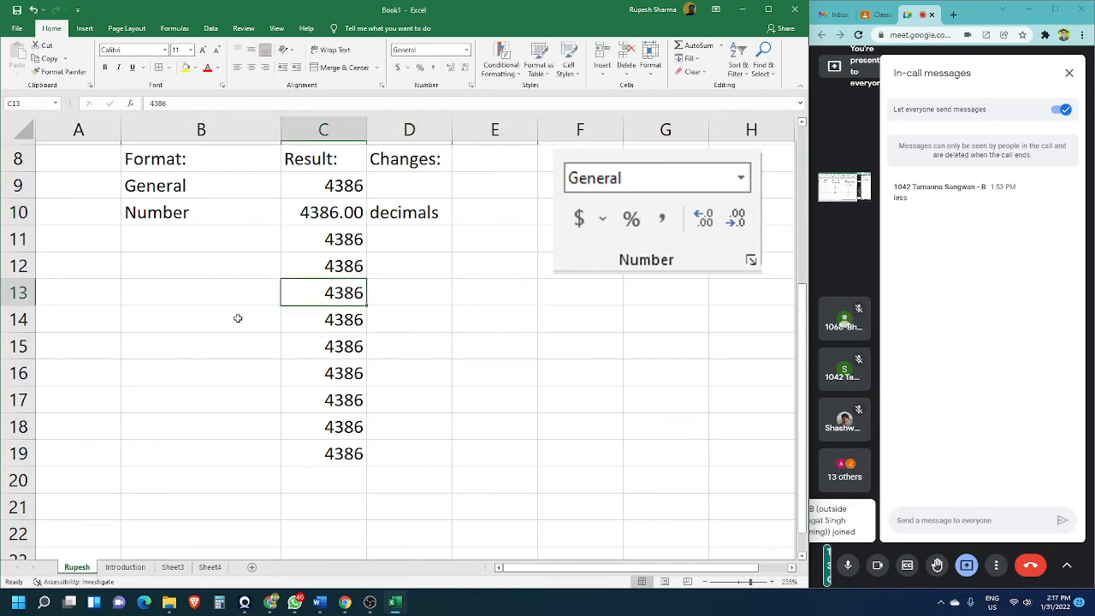
- Increase the decimal places shown in C10 to ten
{"action": "left_click", "coordinate": [203, 233]}
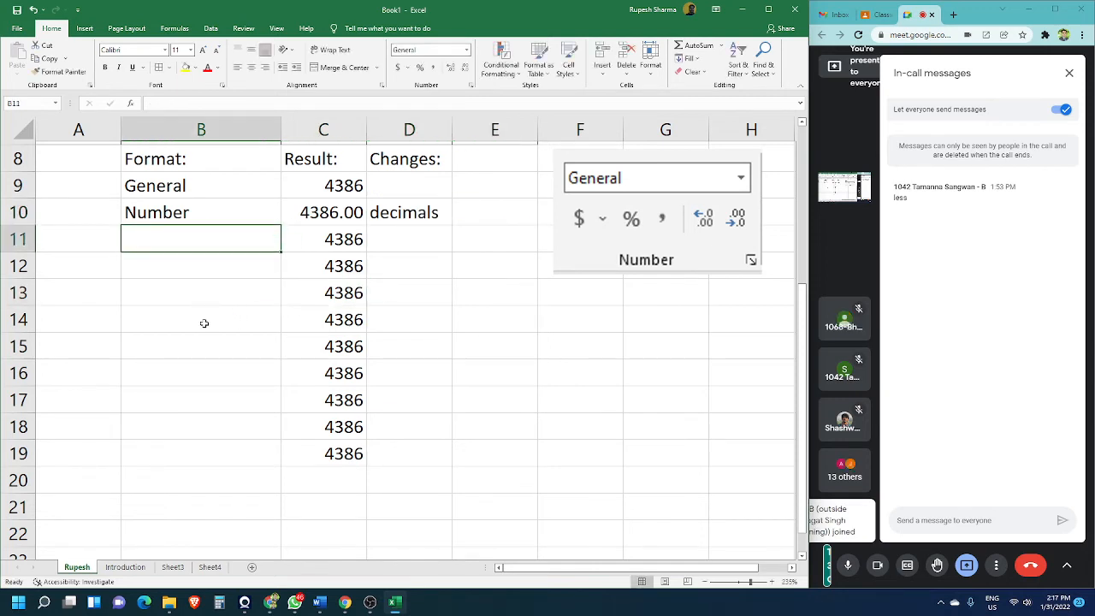
{"action": "left_click", "coordinate": [306, 237]}
{"action": "left_click", "coordinate": [322, 214]}
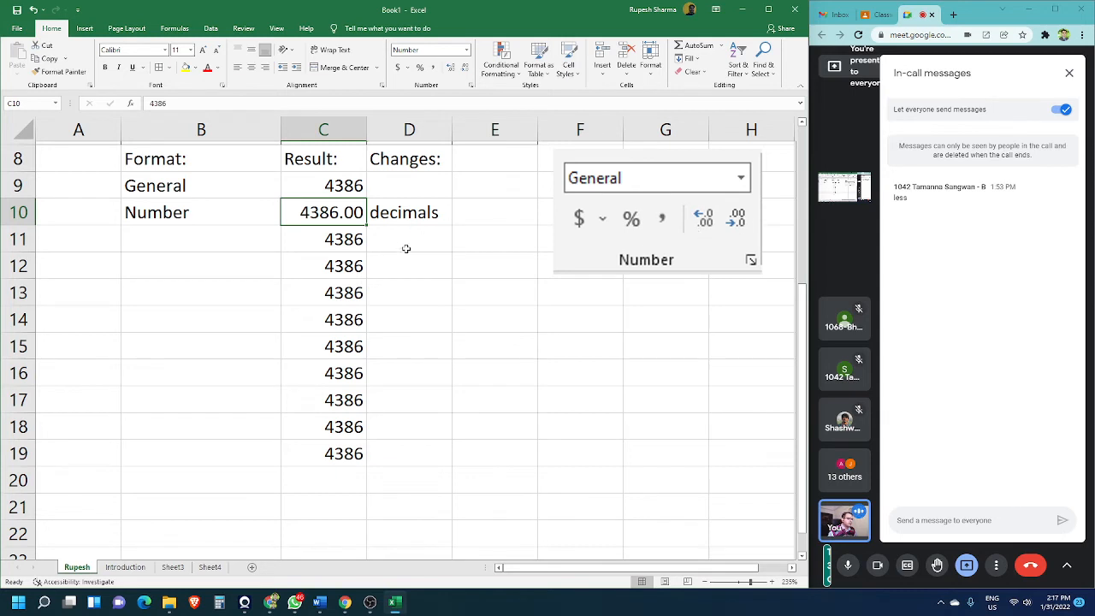
{"action": "left_click", "coordinate": [452, 75]}
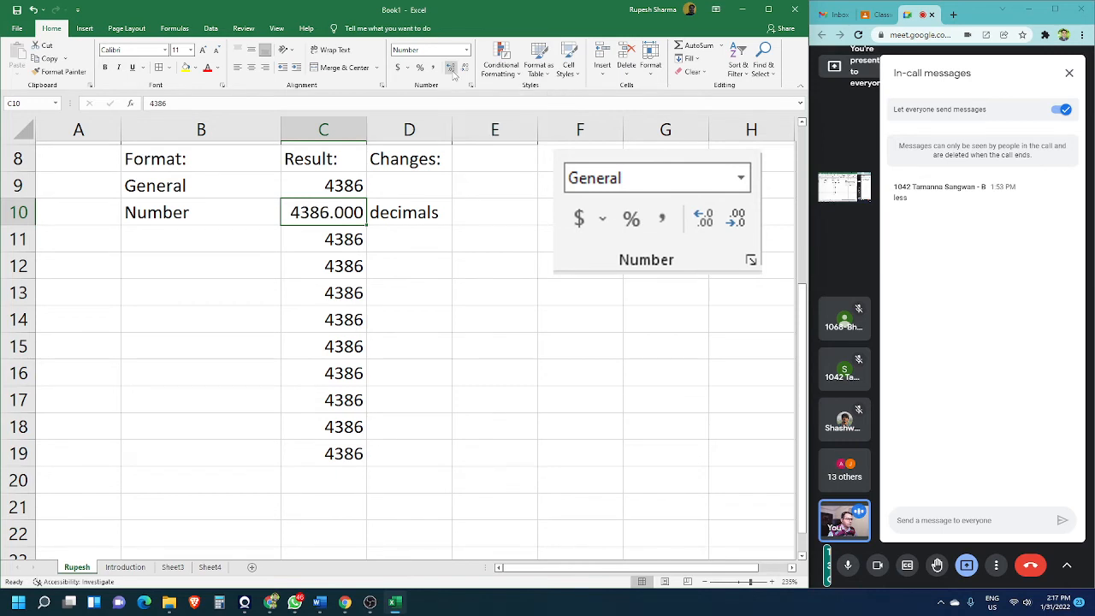
{"action": "left_click", "coordinate": [453, 75]}
{"action": "left_click", "coordinate": [453, 75]}
{"action": "left_click", "coordinate": [453, 74]}
{"action": "left_click", "coordinate": [453, 75]}
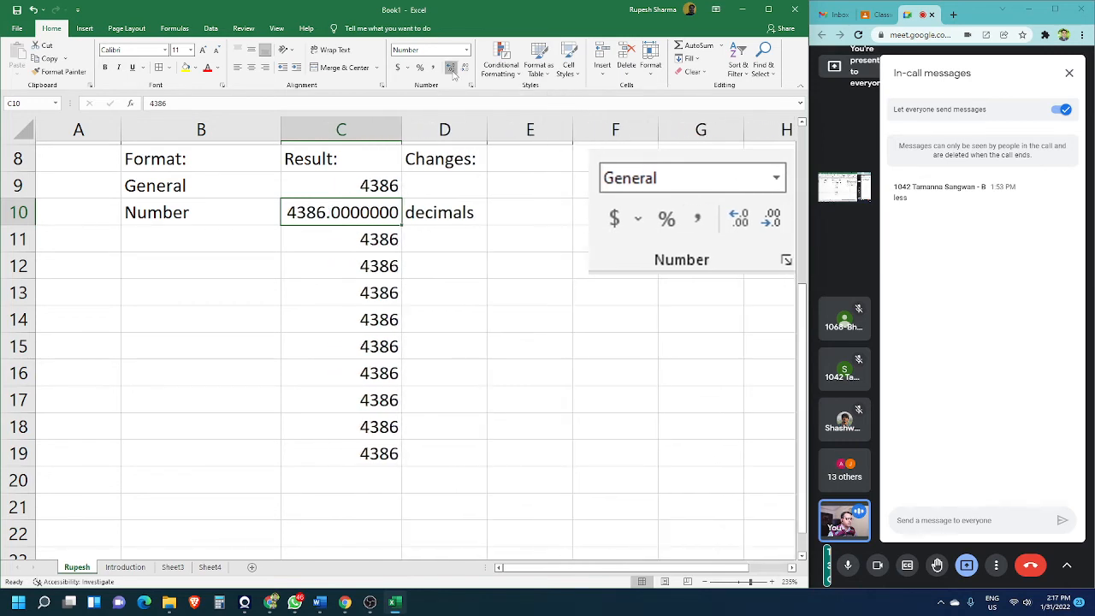
{"action": "left_click", "coordinate": [452, 75]}
{"action": "left_click", "coordinate": [452, 74]}
{"action": "left_click", "coordinate": [453, 75]}
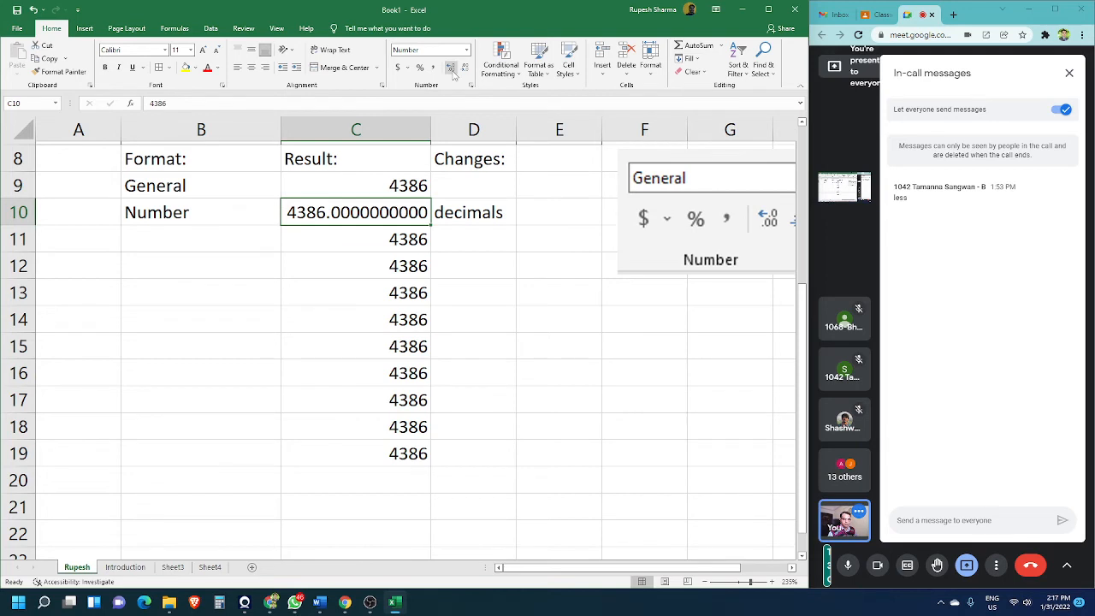
- Bring the value in C10 back to four decimal places
{"action": "left_click", "coordinate": [454, 75]}
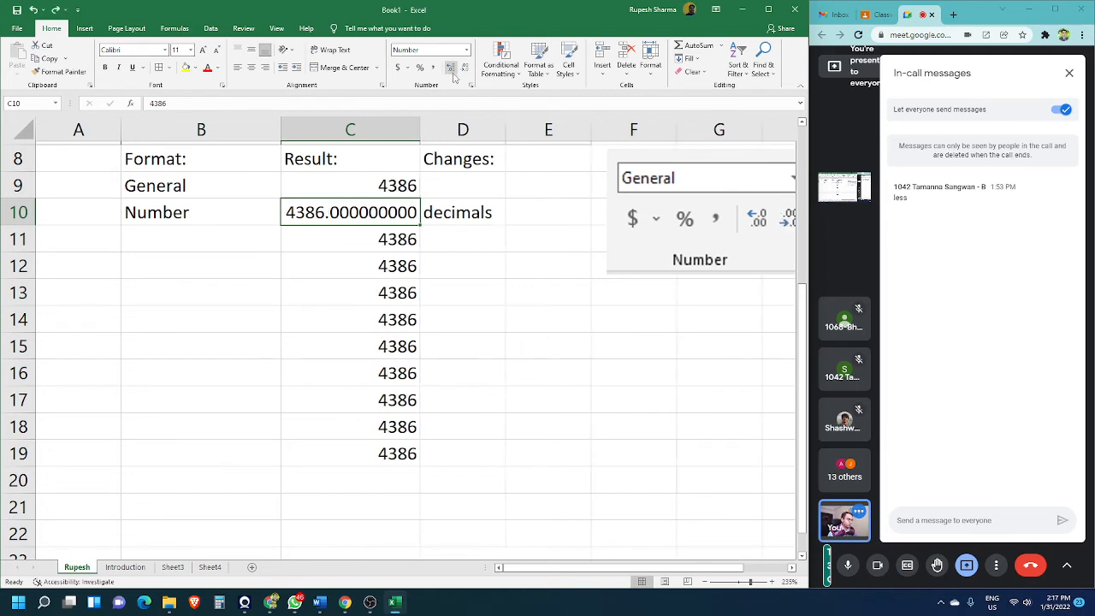
{"action": "left_click", "coordinate": [454, 76]}
{"action": "left_click", "coordinate": [455, 76]}
{"action": "left_click", "coordinate": [454, 75]}
{"action": "left_click", "coordinate": [454, 76]}
{"action": "left_click", "coordinate": [455, 75]}
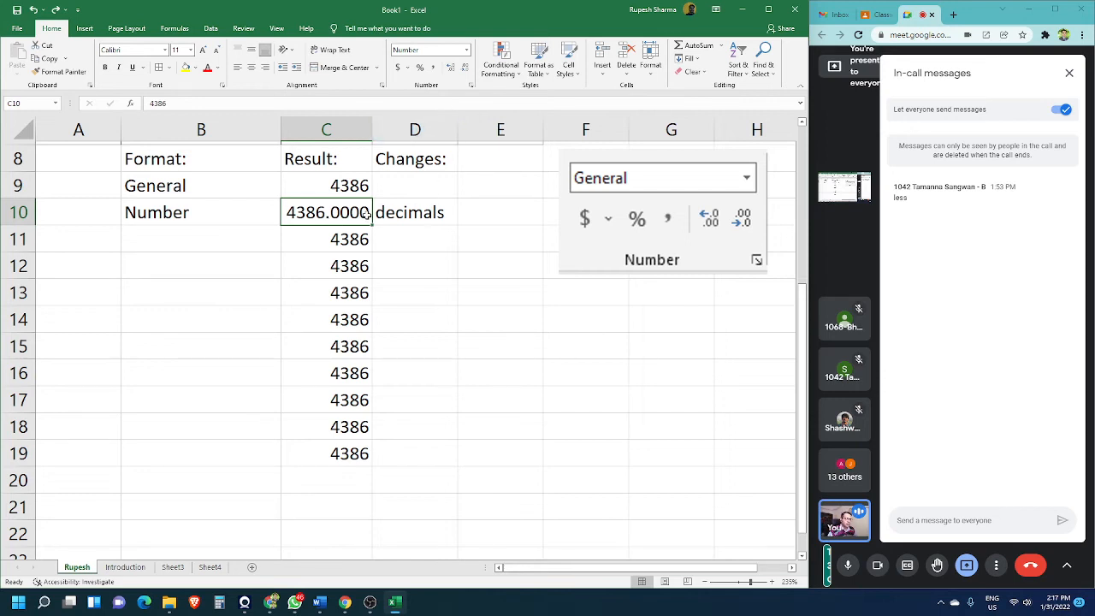
- Decrease the decimal places in C10 until the value shows none
{"action": "left_click", "coordinate": [466, 68]}
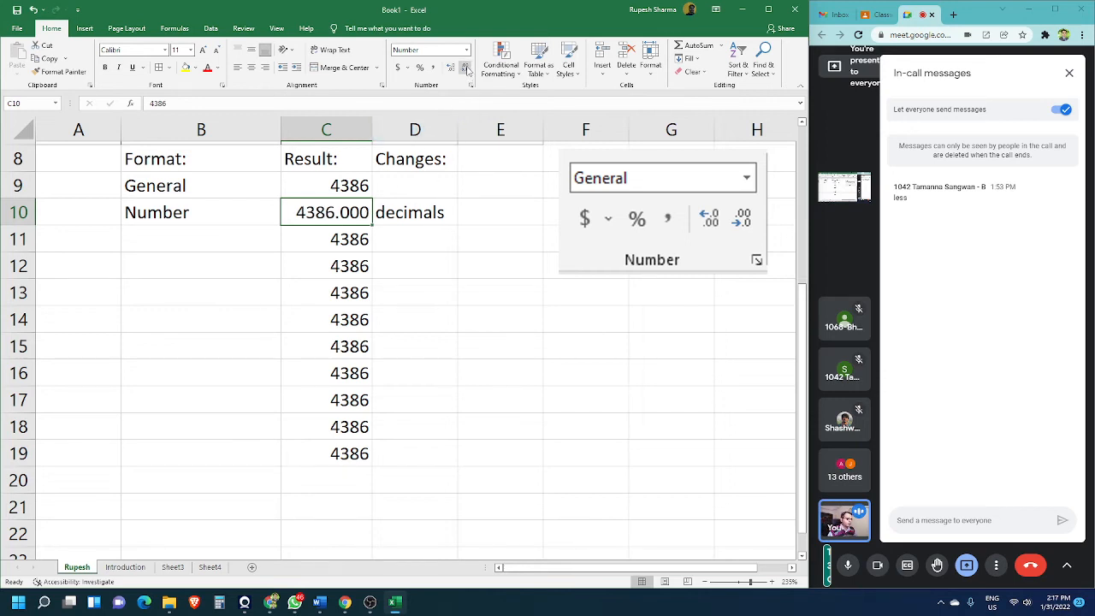
{"action": "left_click", "coordinate": [466, 67]}
{"action": "left_click", "coordinate": [465, 68]}
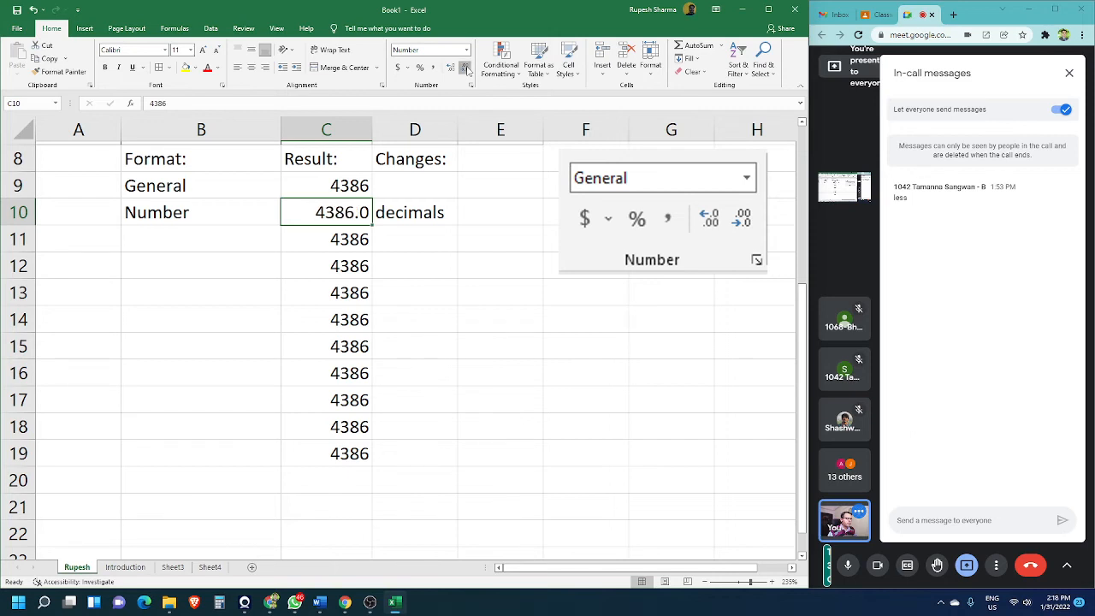
{"action": "left_click", "coordinate": [466, 68]}
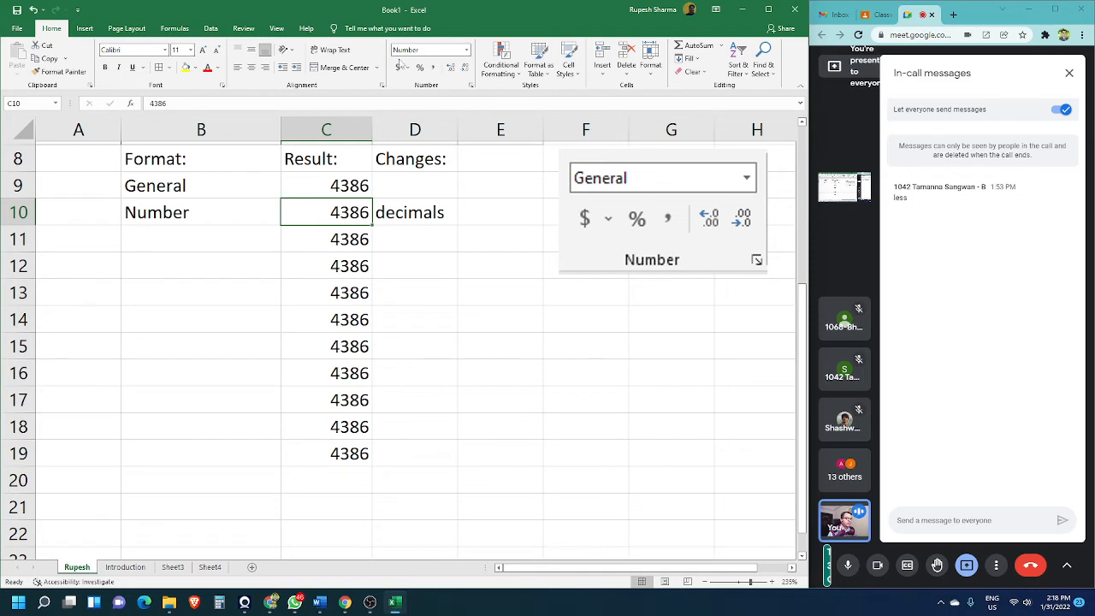
- Increase the decimal places in C10 to two
{"action": "left_click", "coordinate": [451, 68]}
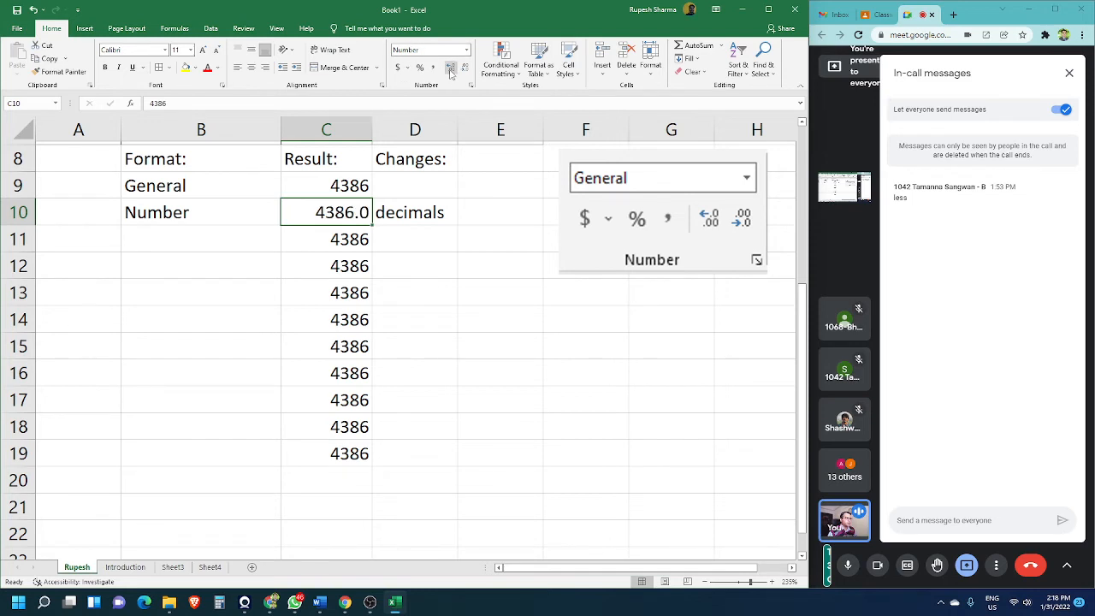
{"action": "left_click", "coordinate": [451, 69]}
{"action": "left_click", "coordinate": [419, 304]}
- Enter the format label "Currency" in B11, below Number
{"action": "left_click", "coordinate": [181, 248]}
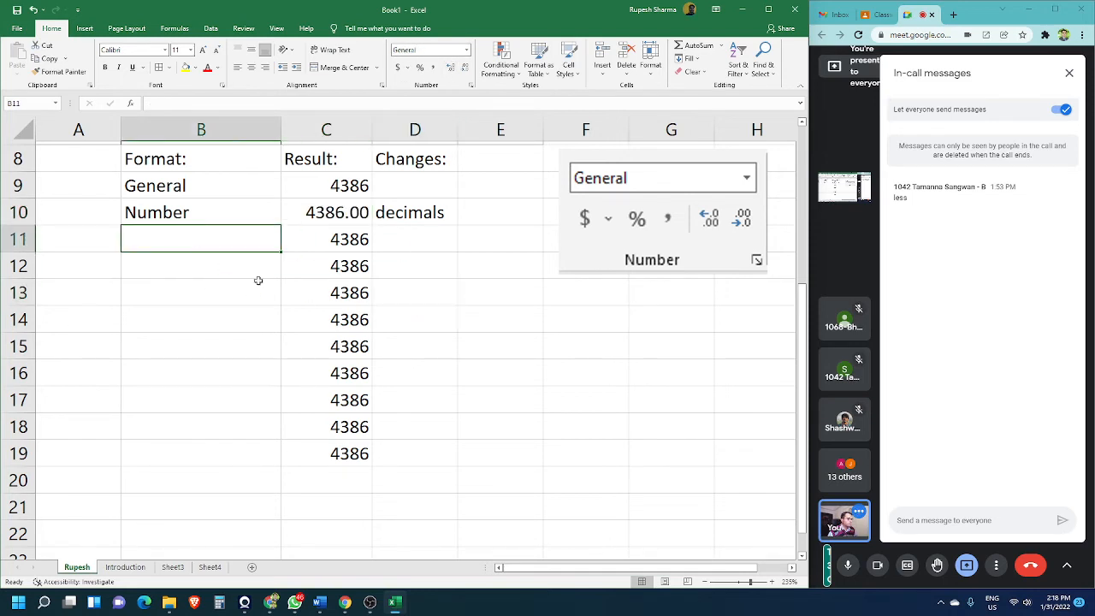
{"action": "left_click", "coordinate": [466, 49]}
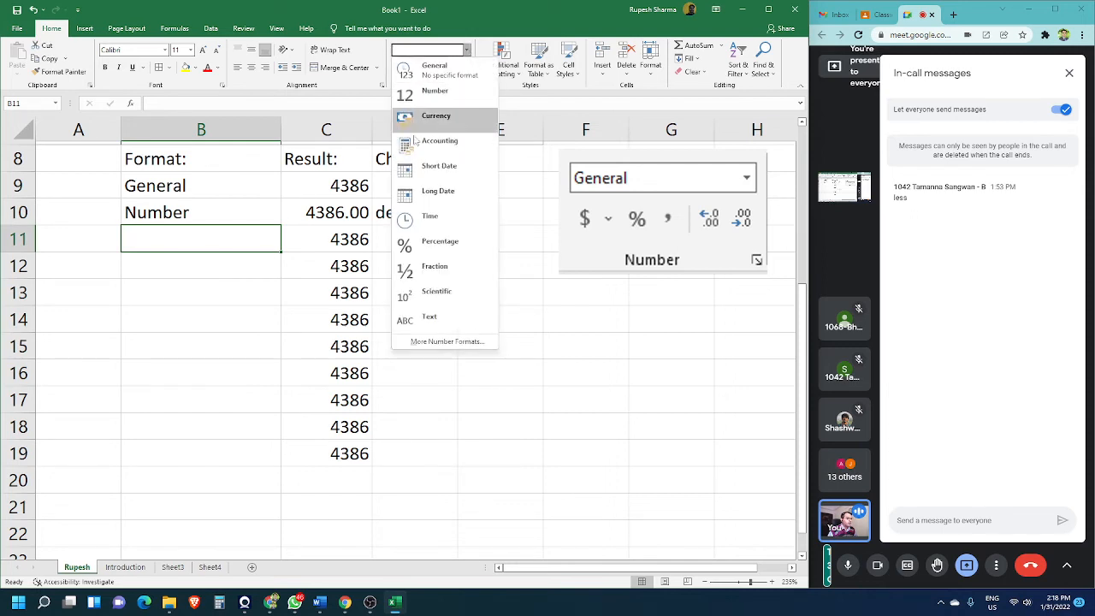
{"action": "left_click", "coordinate": [211, 324]}
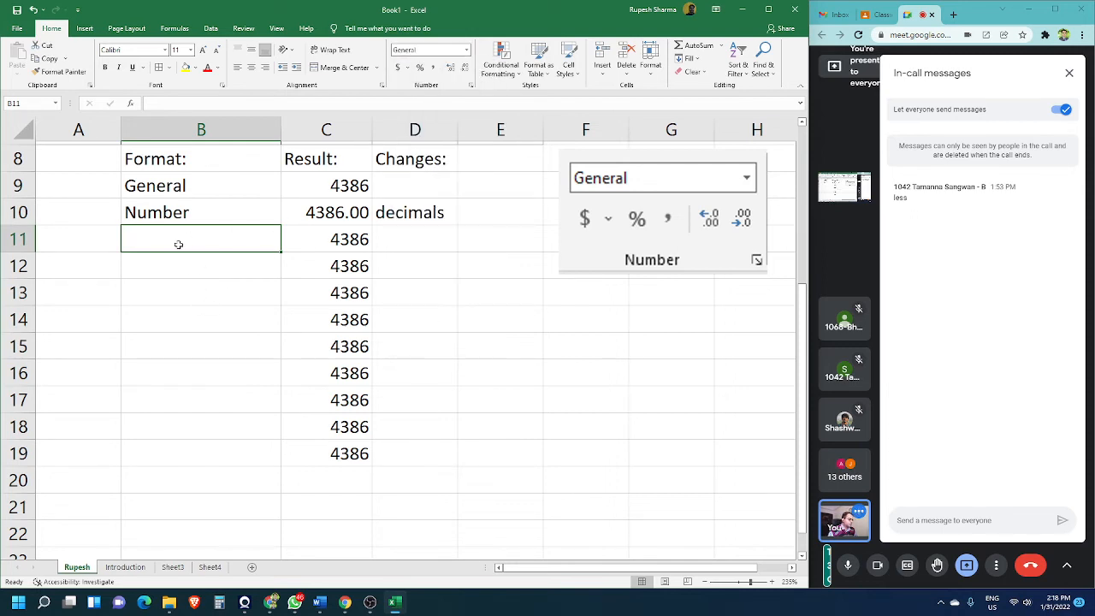
{"action": "type", "text": "Currency"}
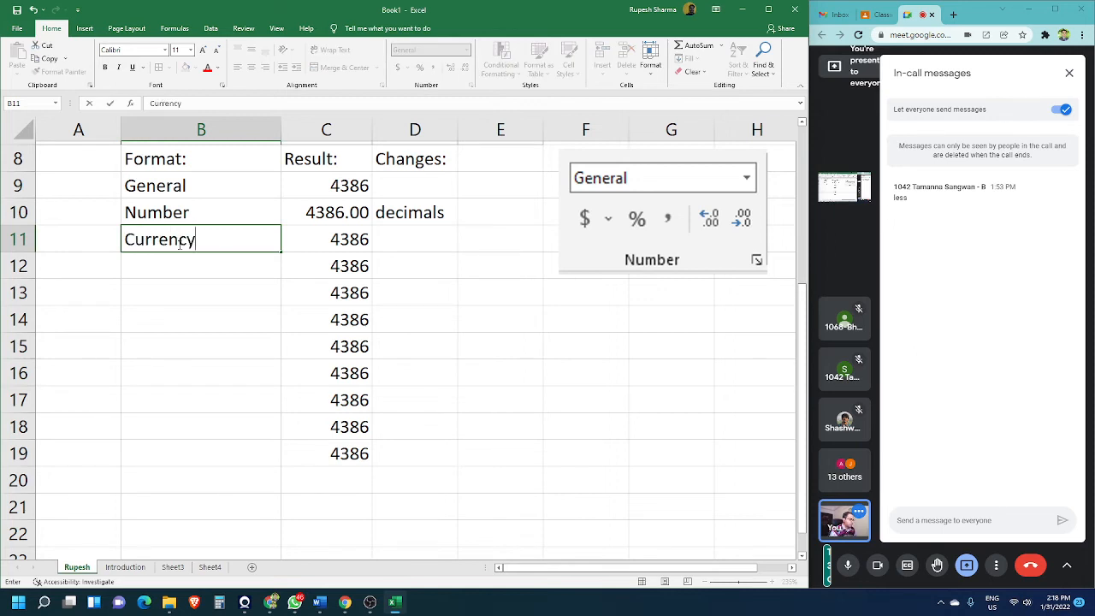
{"action": "key", "text": "Tab"}
- Apply the Currency number format to the value in C11
{"action": "left_click", "coordinate": [467, 49]}
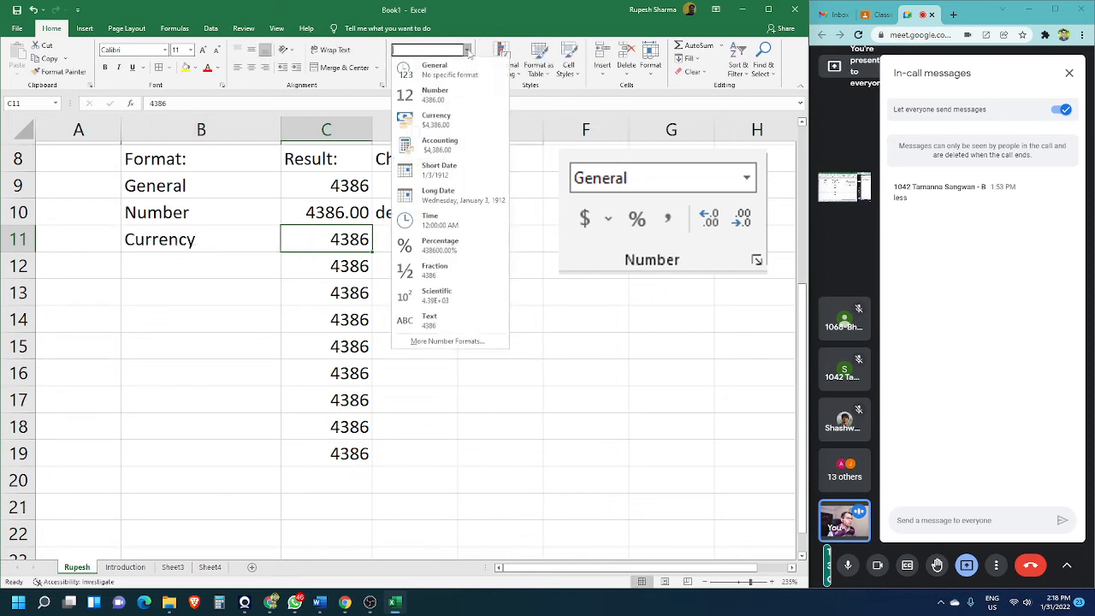
{"action": "left_click", "coordinate": [476, 125]}
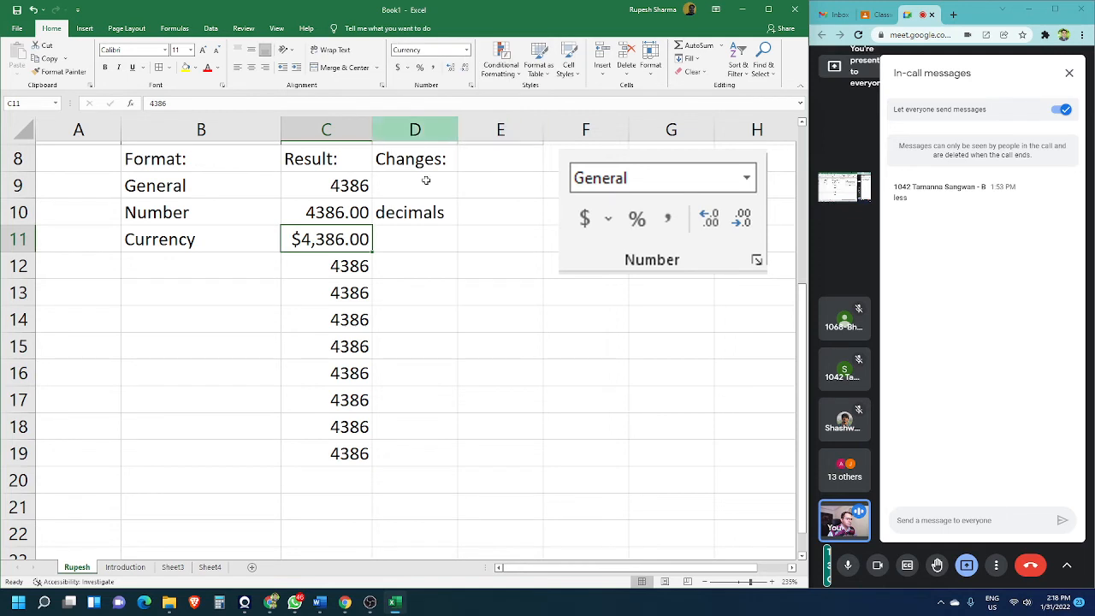
{"action": "left_click", "coordinate": [437, 345]}
{"action": "left_click", "coordinate": [350, 241]}
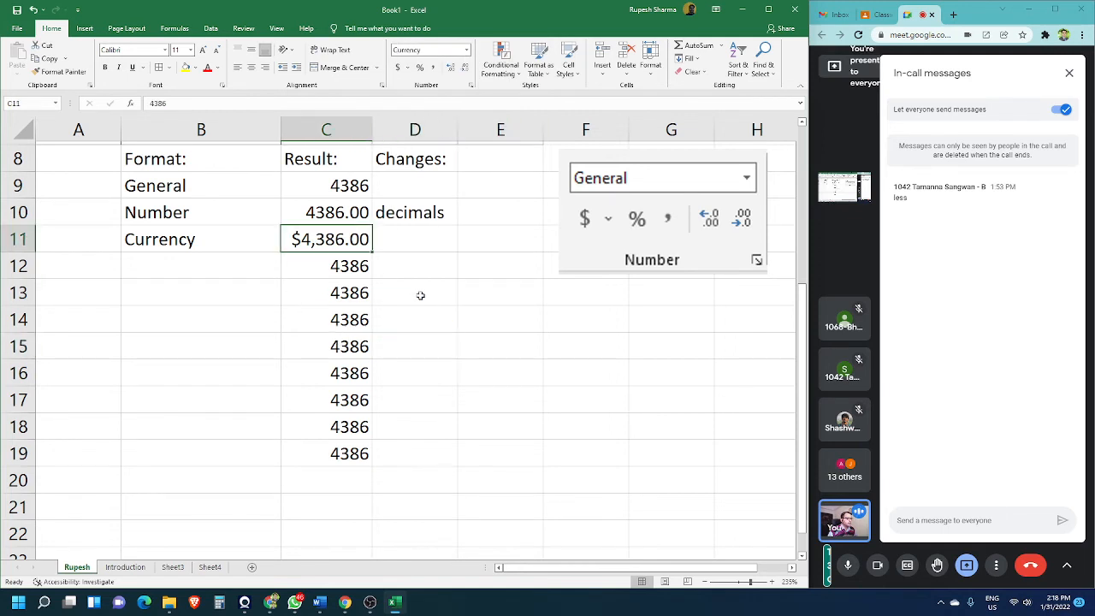
- Enter "currency symbol; comma" in D11 under Changes and fit column D's width to its contents
{"action": "left_click", "coordinate": [435, 238]}
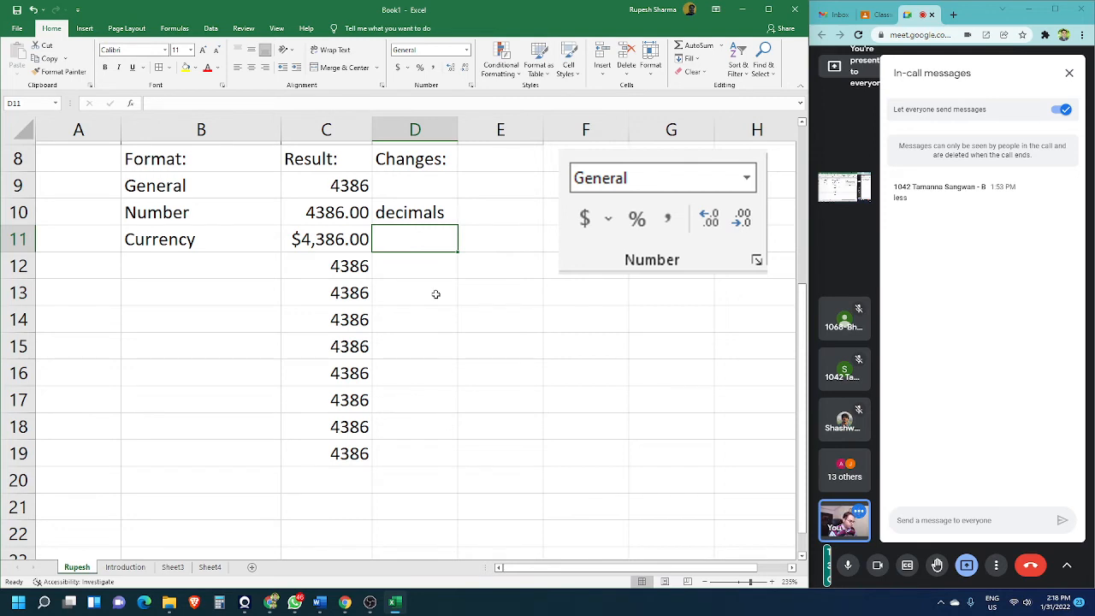
{"action": "type", "text": "currency"}
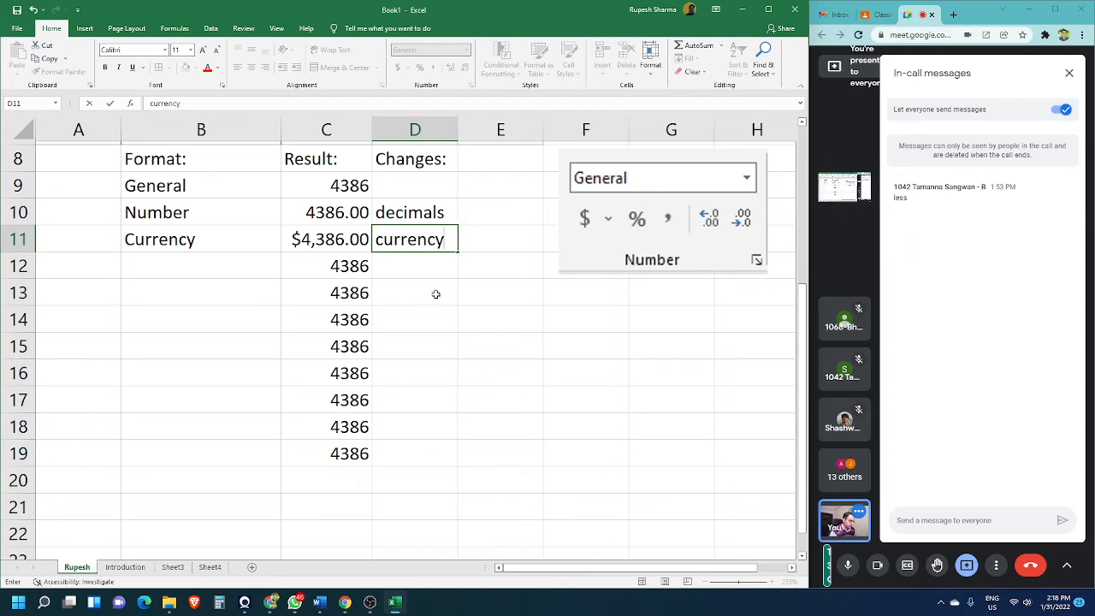
{"action": "type", "text": " symbol"}
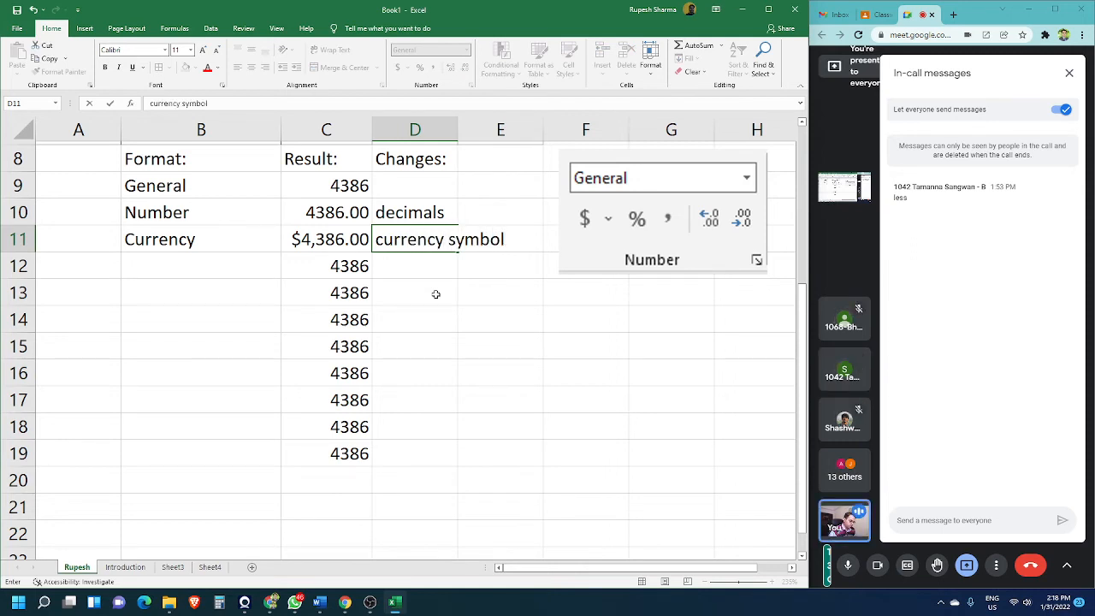
{"action": "type", "text": "; comm"}
{"action": "key", "text": "Tab"}
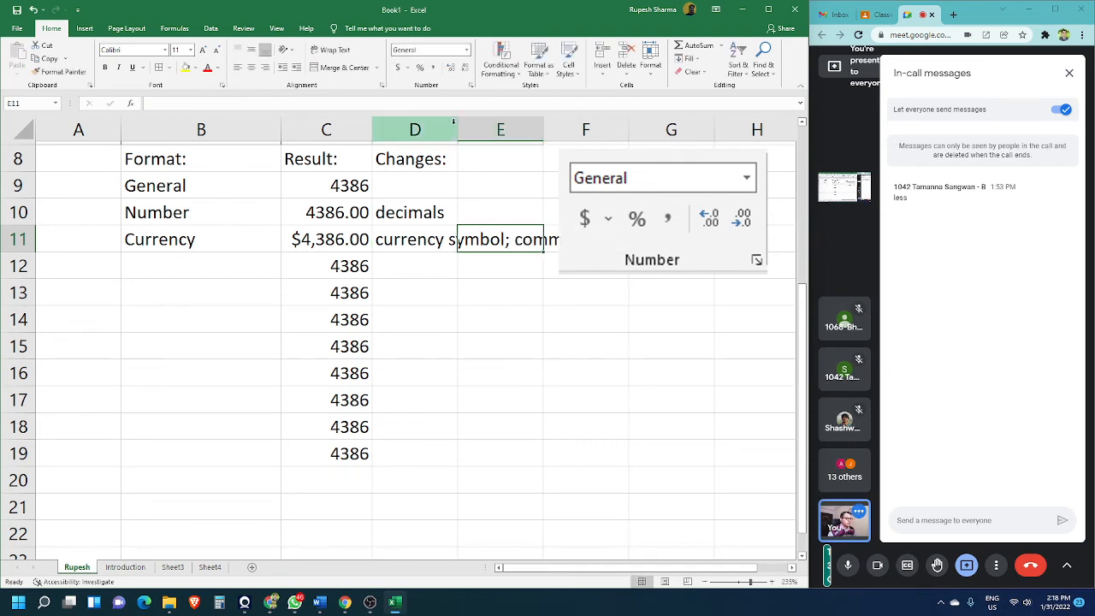
{"action": "double_click", "coordinate": [458, 129]}
- Shrink the picture of the Number group and place it over columns E and F, clear of the Changes column
{"action": "left_click", "coordinate": [717, 178]}
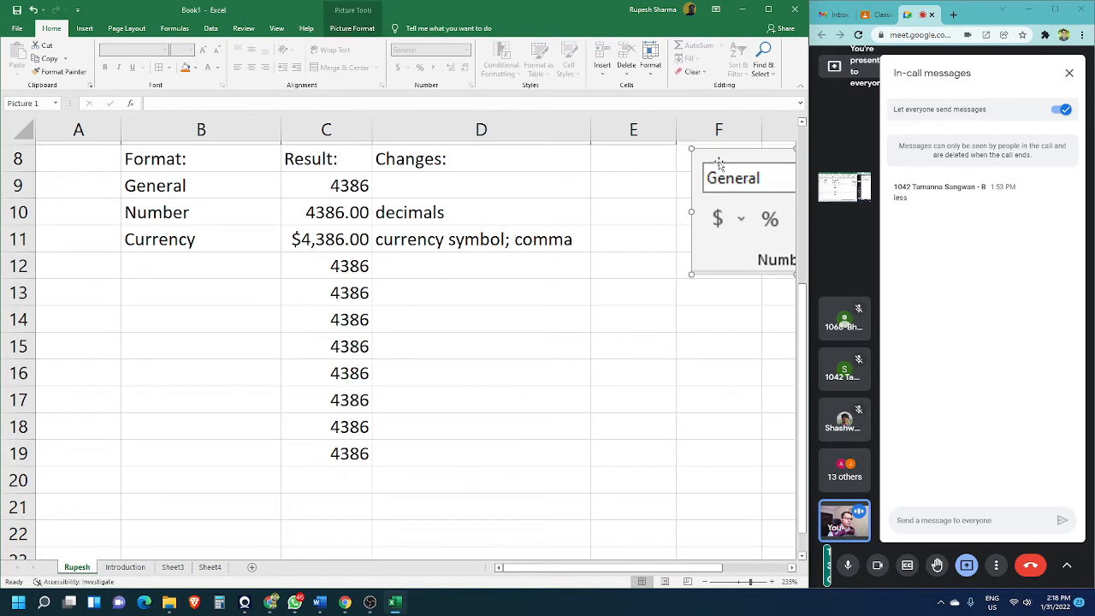
{"action": "left_click_drag", "start_coordinate": [716, 159], "coordinate": [629, 176]}
{"action": "left_click_drag", "start_coordinate": [721, 183], "coordinate": [691, 155]}
{"action": "left_click", "coordinate": [597, 317]}
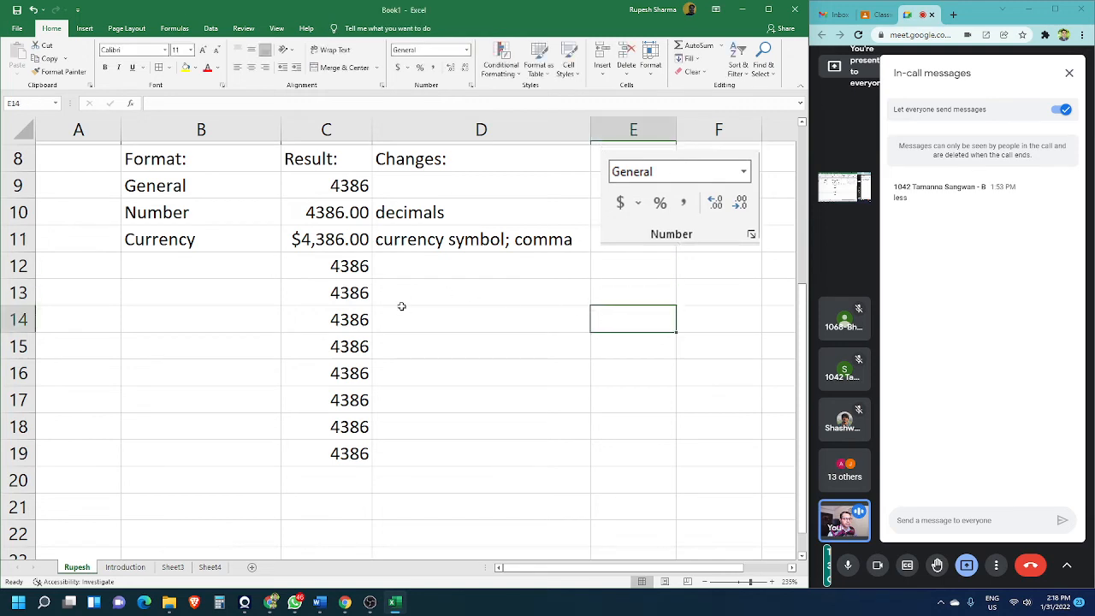
{"action": "left_click", "coordinate": [328, 243]}
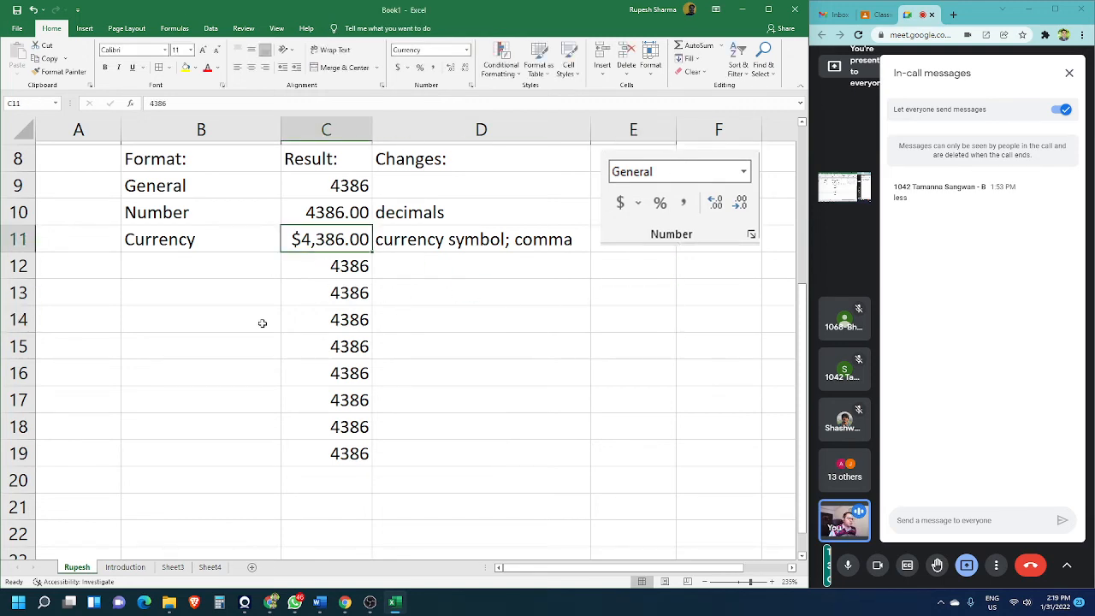
{"action": "left_click", "coordinate": [230, 320]}
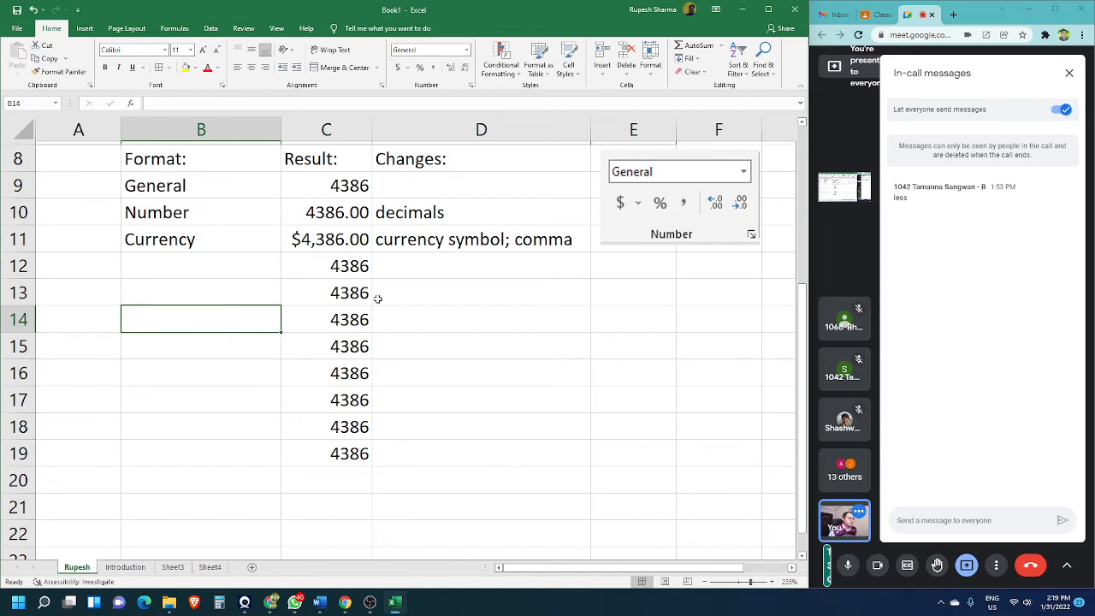
{"action": "left_click", "coordinate": [429, 248]}
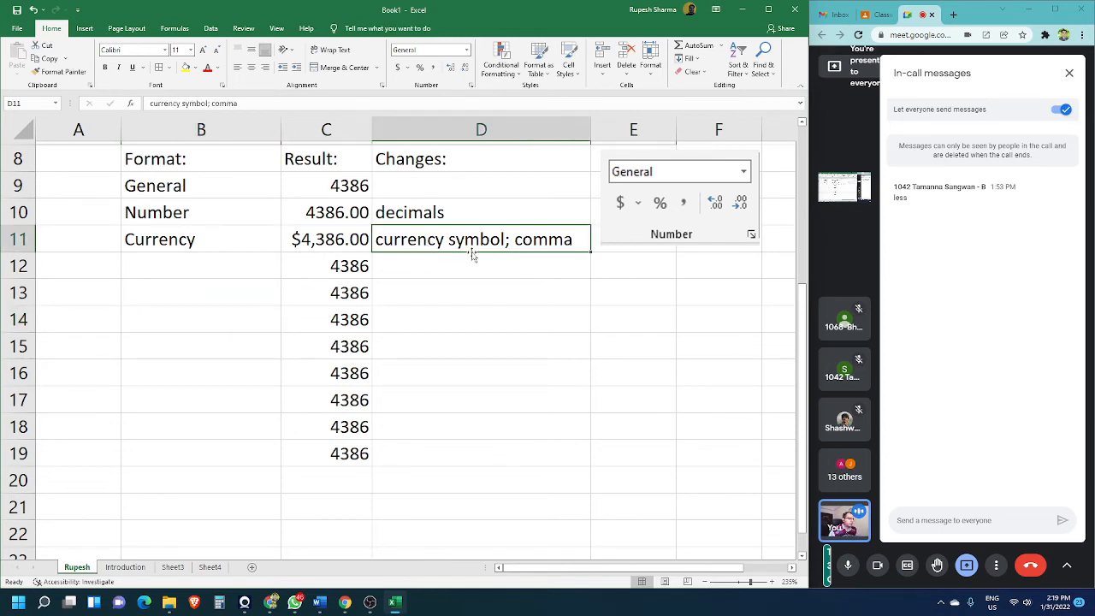
{"action": "left_click", "coordinate": [334, 238]}
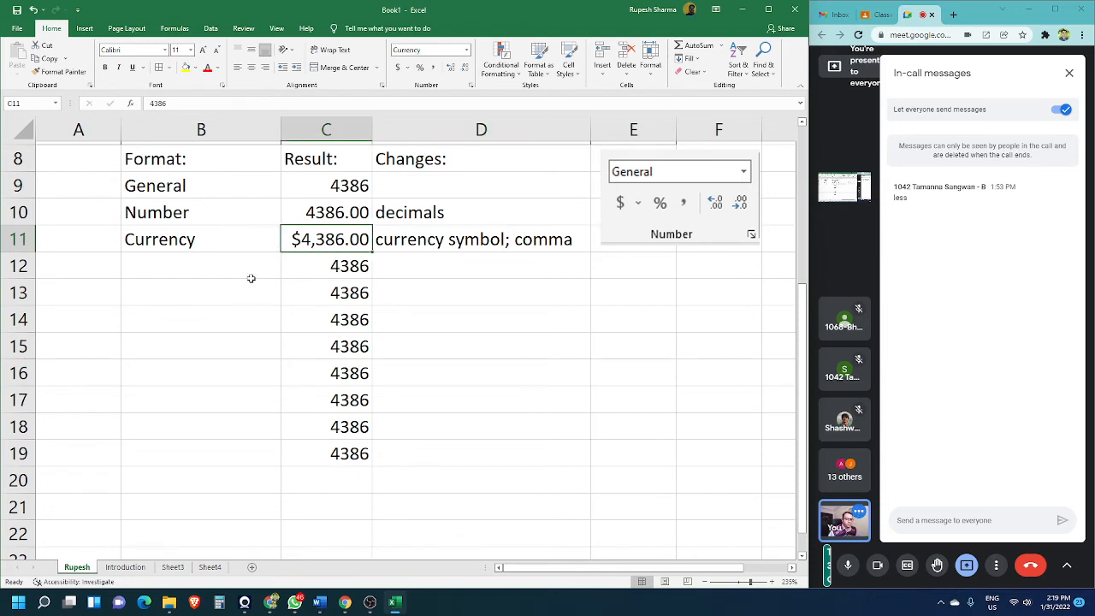
{"action": "left_click", "coordinate": [224, 265]}
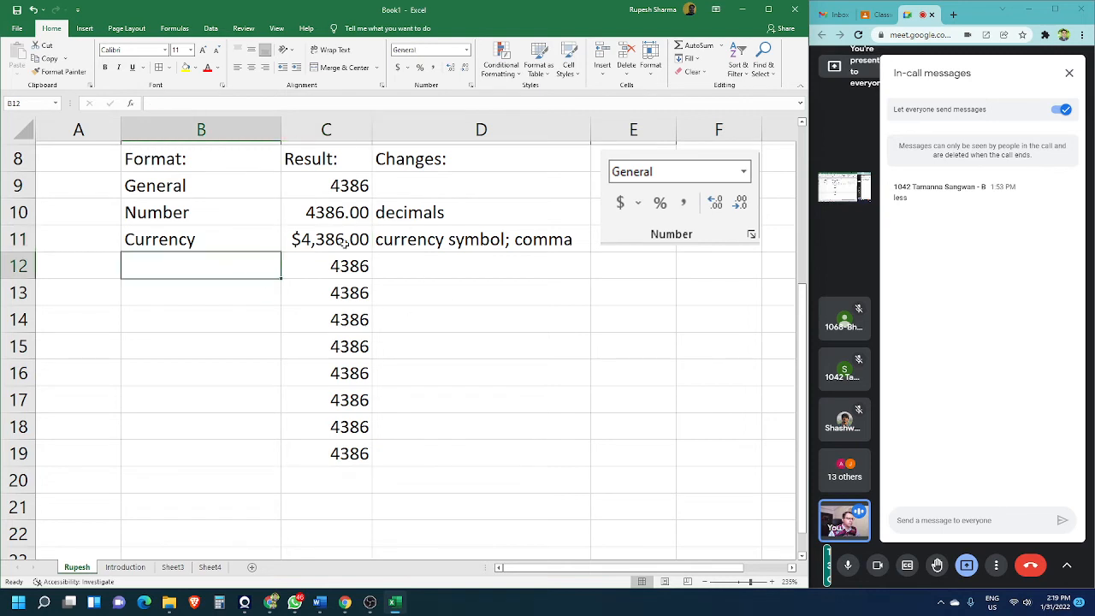
- Change the currency symbol of C11 to ₹ English (India) through the Format Cells settings
{"action": "left_click", "coordinate": [339, 250]}
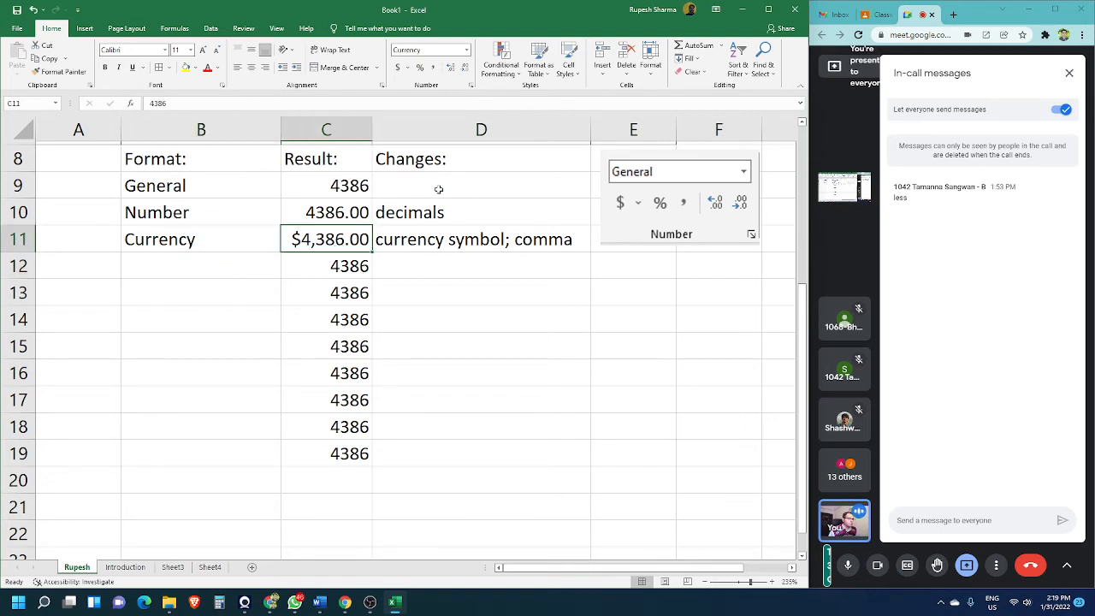
{"action": "left_click", "coordinate": [471, 88]}
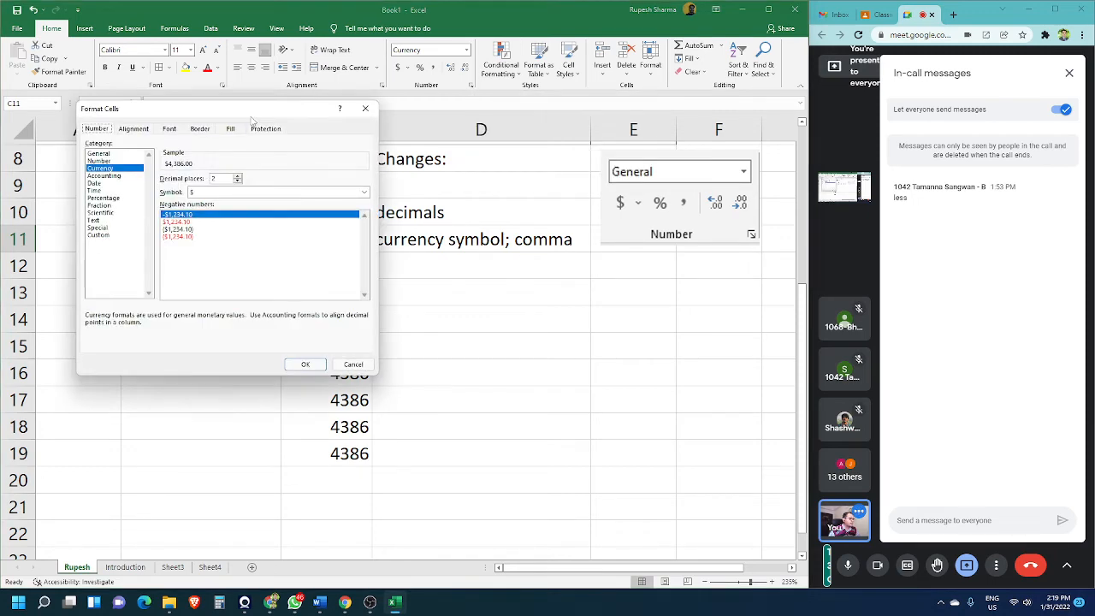
{"action": "left_click_drag", "start_coordinate": [266, 109], "coordinate": [604, 279]}
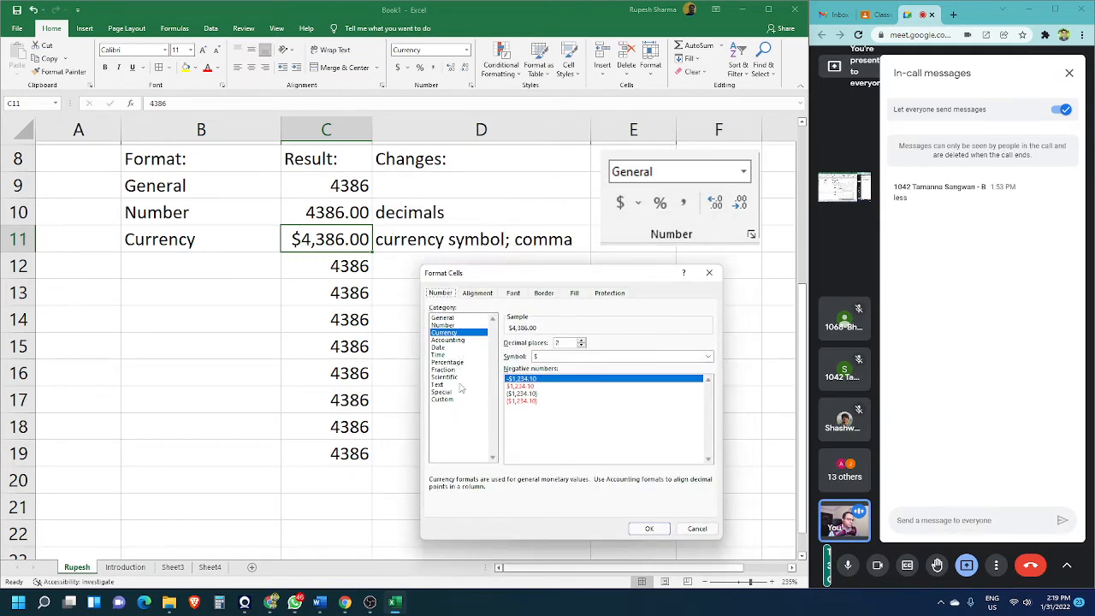
{"action": "left_click", "coordinate": [709, 358]}
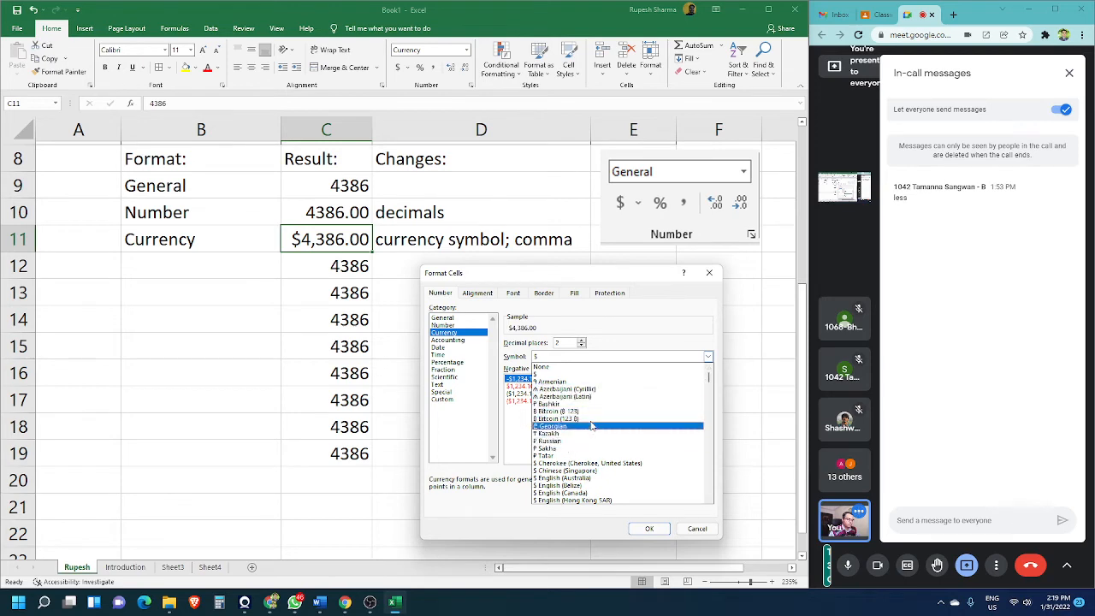
{"action": "left_click_drag", "start_coordinate": [708, 377], "coordinate": [709, 413]}
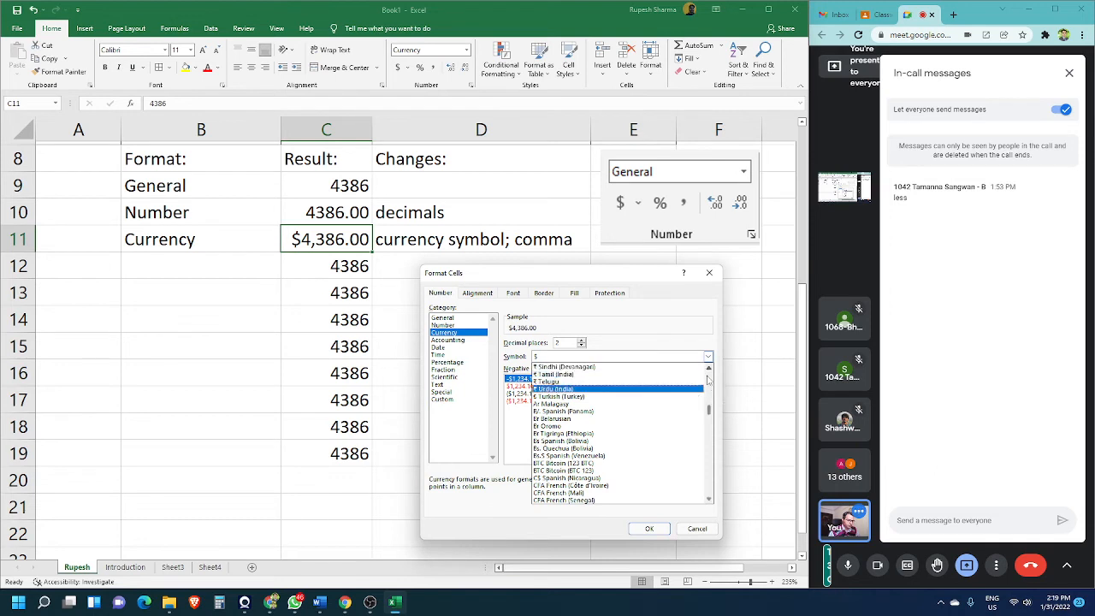
{"action": "left_click", "coordinate": [710, 368]}
{"action": "left_click", "coordinate": [709, 368]}
{"action": "left_click", "coordinate": [710, 369]}
{"action": "left_click", "coordinate": [710, 369]}
{"action": "left_click", "coordinate": [710, 369]}
{"action": "left_click", "coordinate": [710, 369]}
{"action": "left_click", "coordinate": [709, 369]}
{"action": "double_click", "coordinate": [709, 369]}
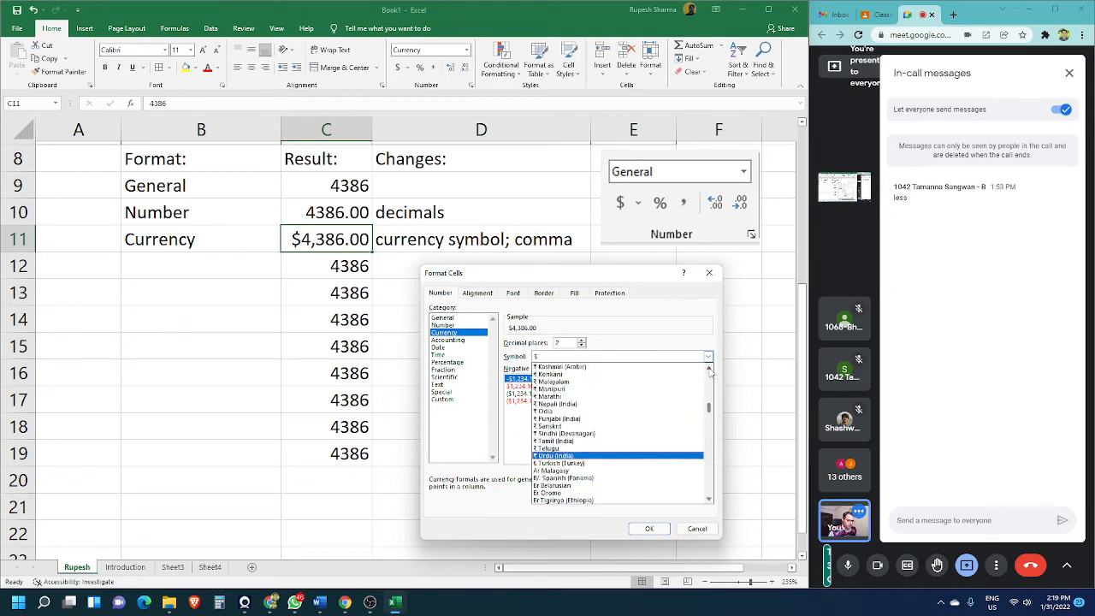
{"action": "left_click", "coordinate": [709, 368]}
{"action": "left_click", "coordinate": [709, 368]}
{"action": "left_click", "coordinate": [709, 369]}
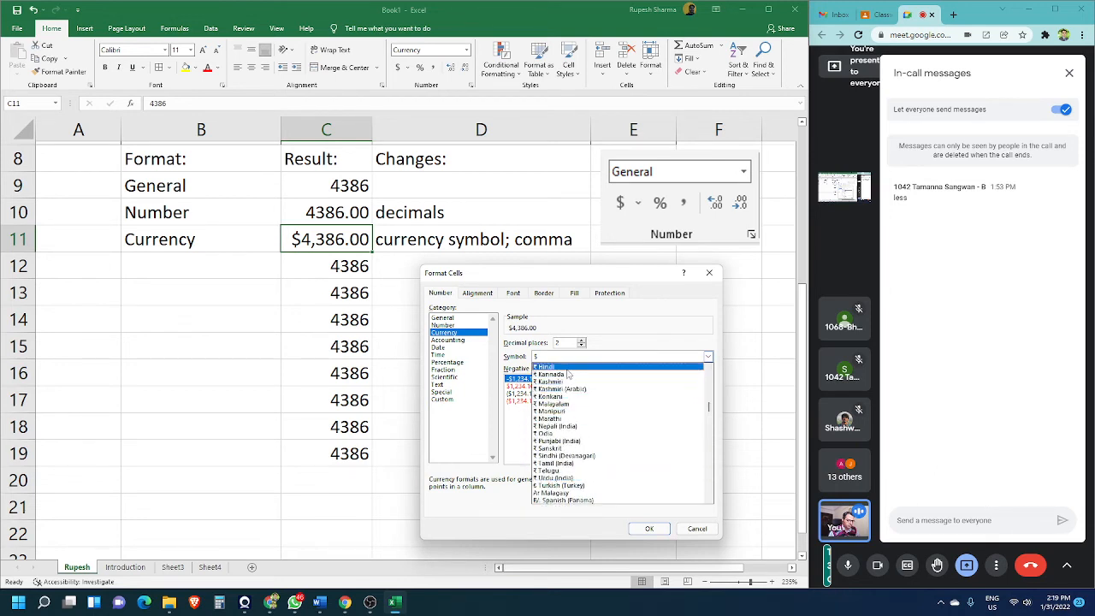
{"action": "left_click", "coordinate": [709, 369]}
{"action": "left_click", "coordinate": [710, 369]}
{"action": "left_click", "coordinate": [709, 368]}
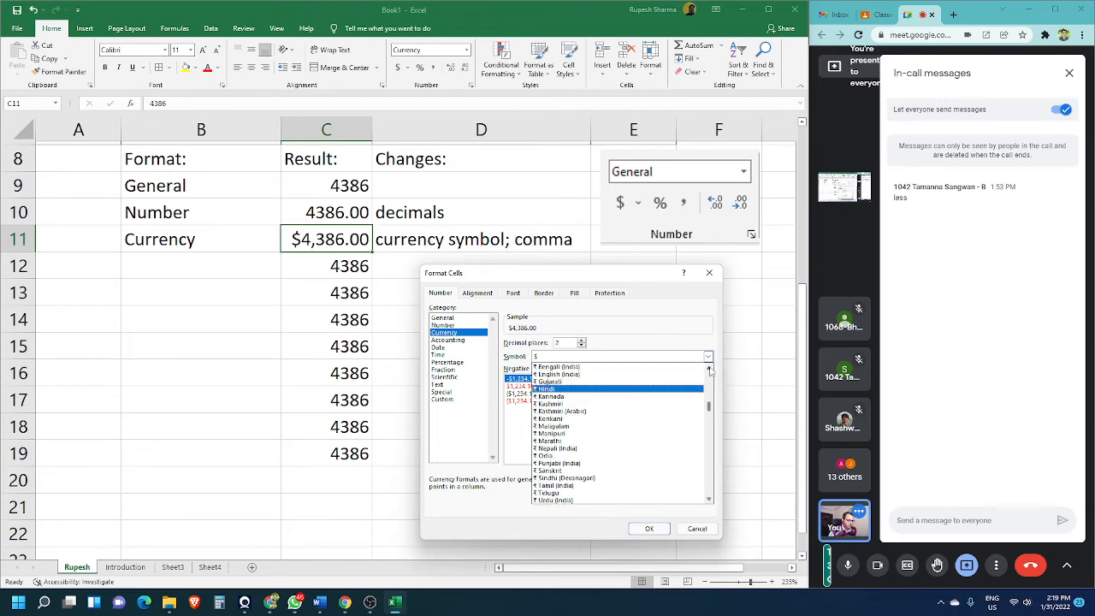
{"action": "left_click", "coordinate": [710, 369]}
{"action": "left_click", "coordinate": [709, 369]}
{"action": "left_click", "coordinate": [710, 368]}
{"action": "left_click", "coordinate": [709, 369]}
{"action": "left_click", "coordinate": [710, 369]}
{"action": "left_click", "coordinate": [709, 369]}
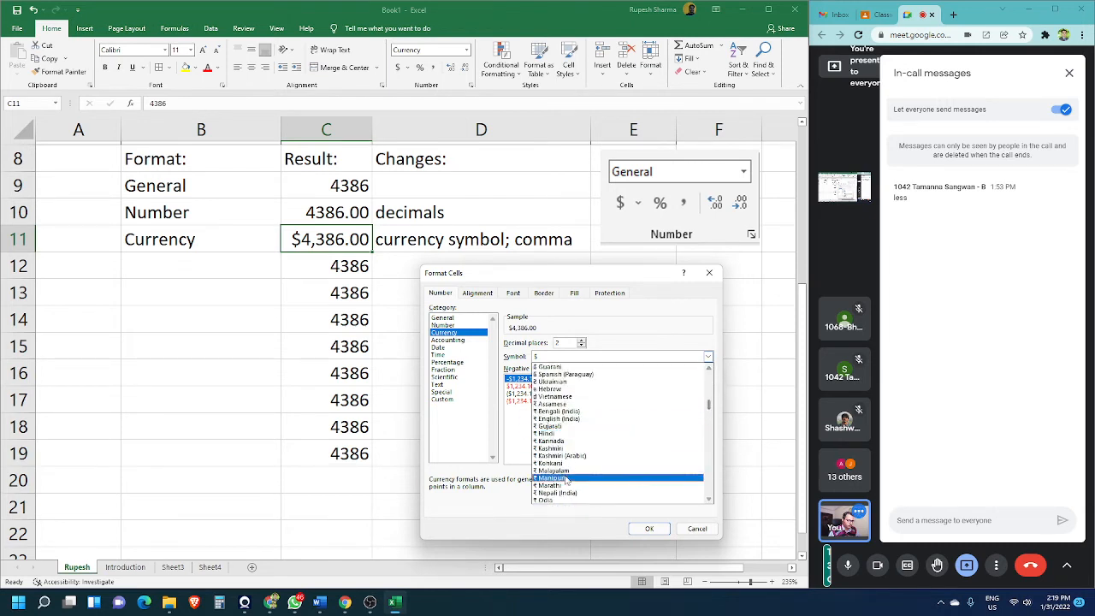
{"action": "left_click", "coordinate": [603, 419]}
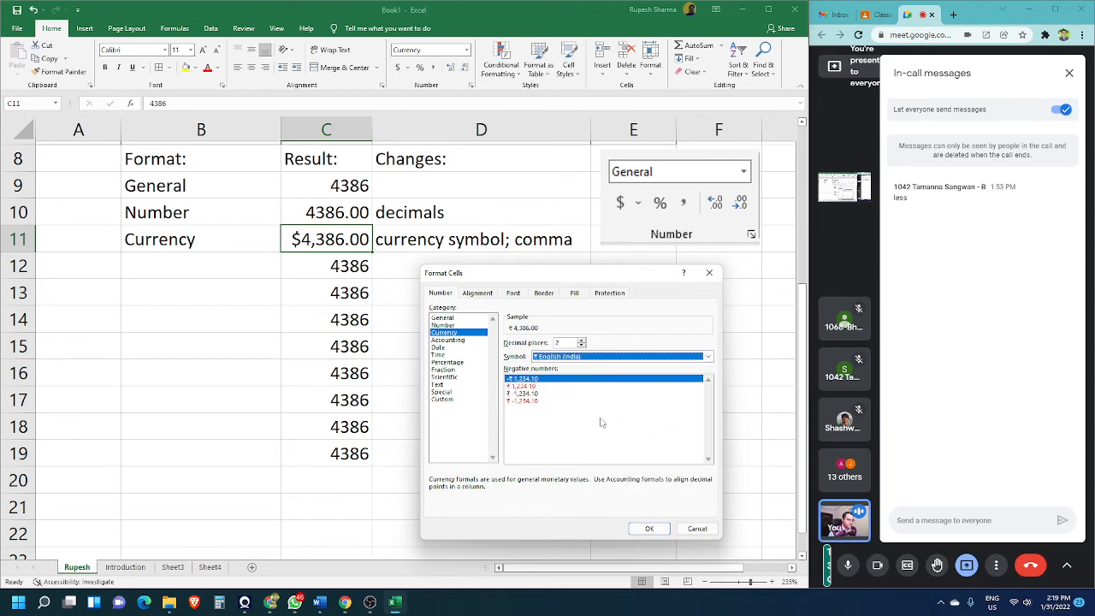
{"action": "left_click", "coordinate": [650, 528]}
{"action": "left_click", "coordinate": [471, 387]}
{"action": "left_click", "coordinate": [292, 241]}
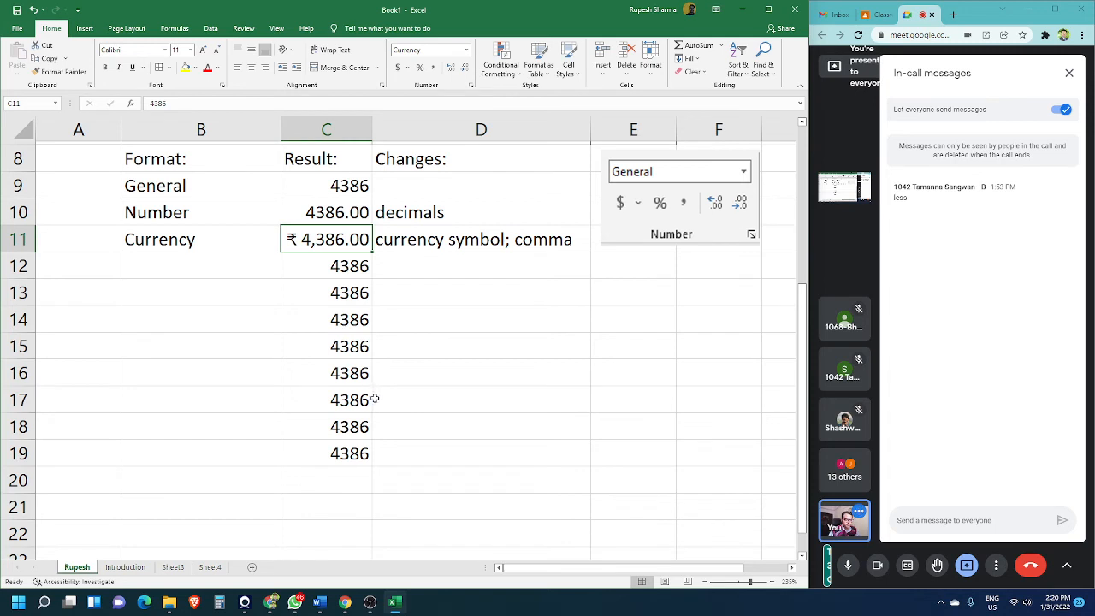
- Widen column C slightly so the rupee value has more room
{"action": "left_click", "coordinate": [237, 285]}
{"action": "left_click", "coordinate": [214, 263]}
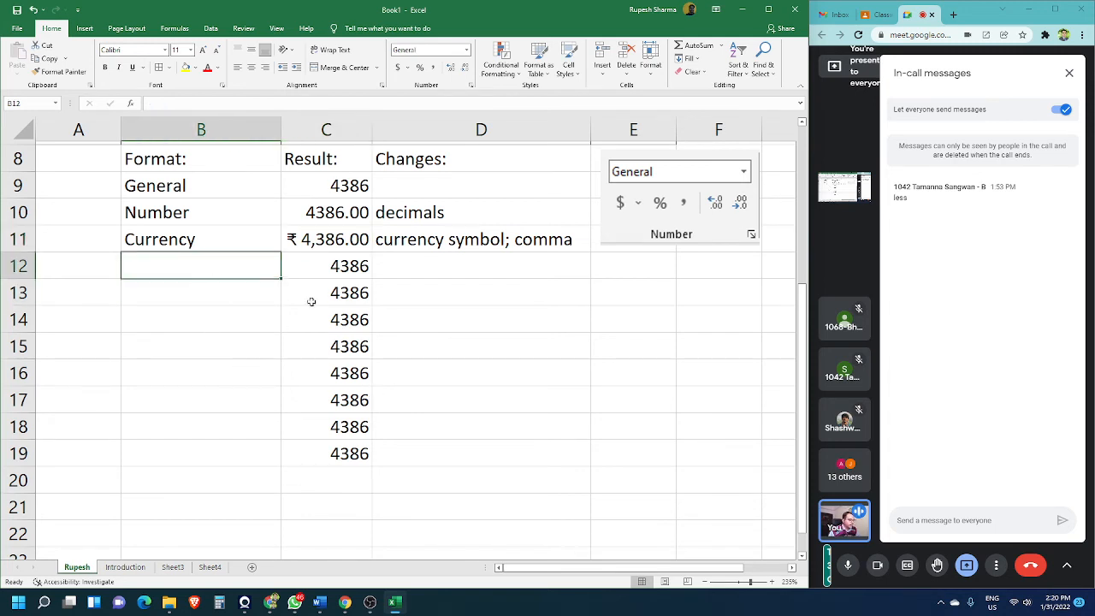
{"action": "left_click_drag", "start_coordinate": [372, 129], "coordinate": [398, 129]}
{"action": "left_click", "coordinate": [439, 322]}
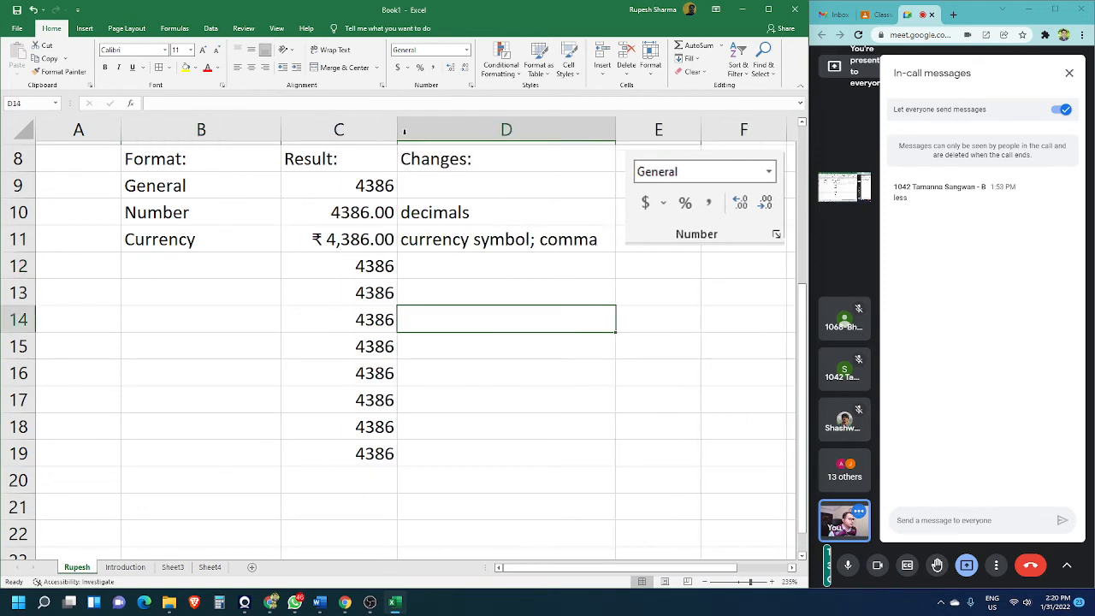
- Enter the format label "Accounting" in B12, below Currency
{"action": "left_click", "coordinate": [215, 269]}
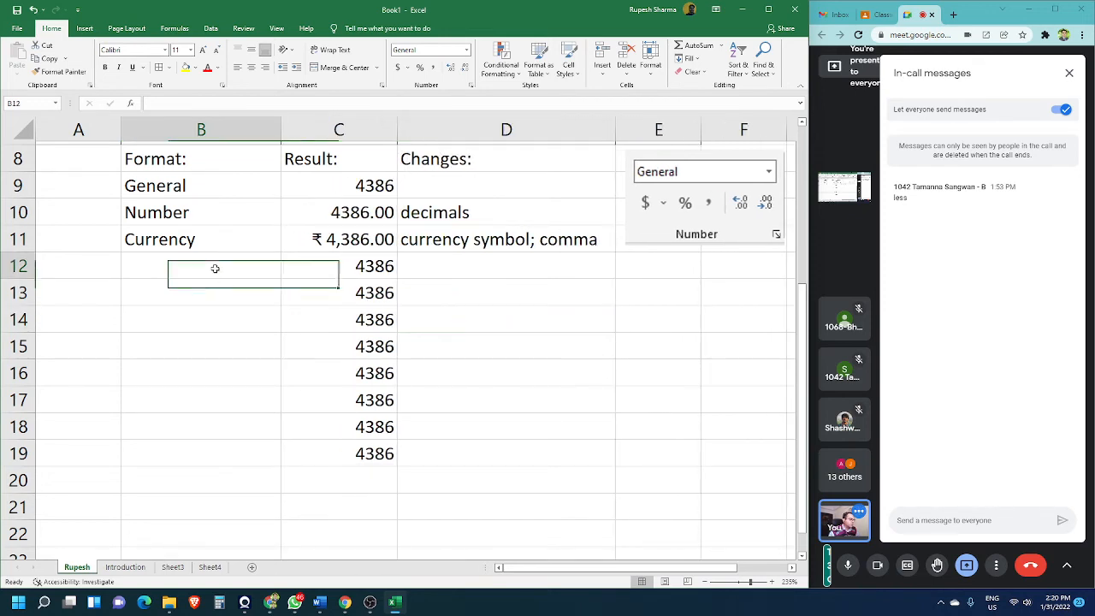
{"action": "left_click", "coordinate": [466, 50]}
{"action": "left_click", "coordinate": [169, 353]}
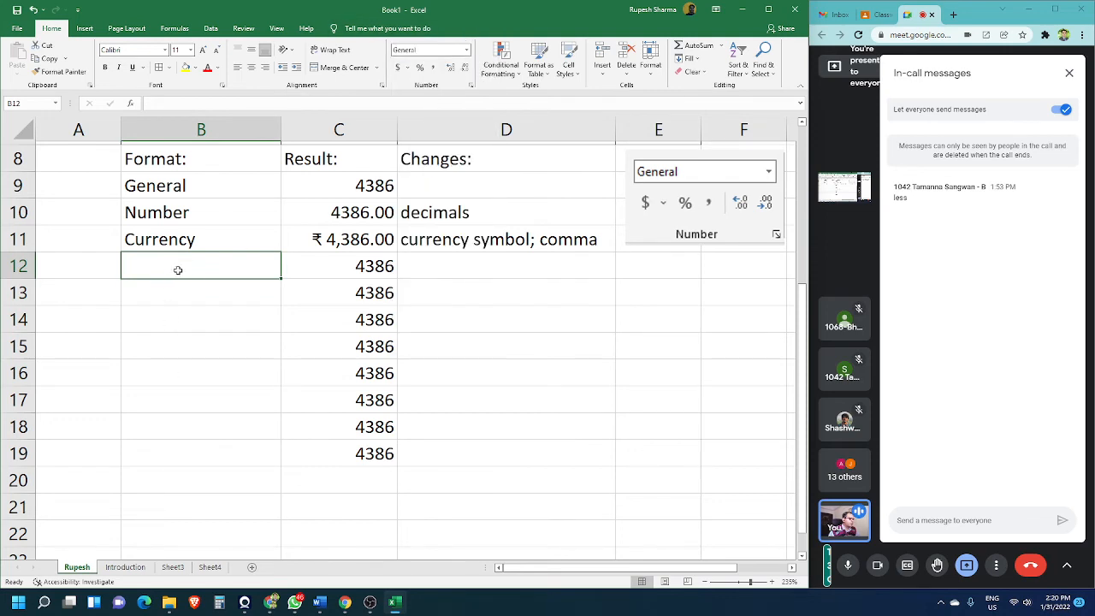
{"action": "type", "text": "Accounting"}
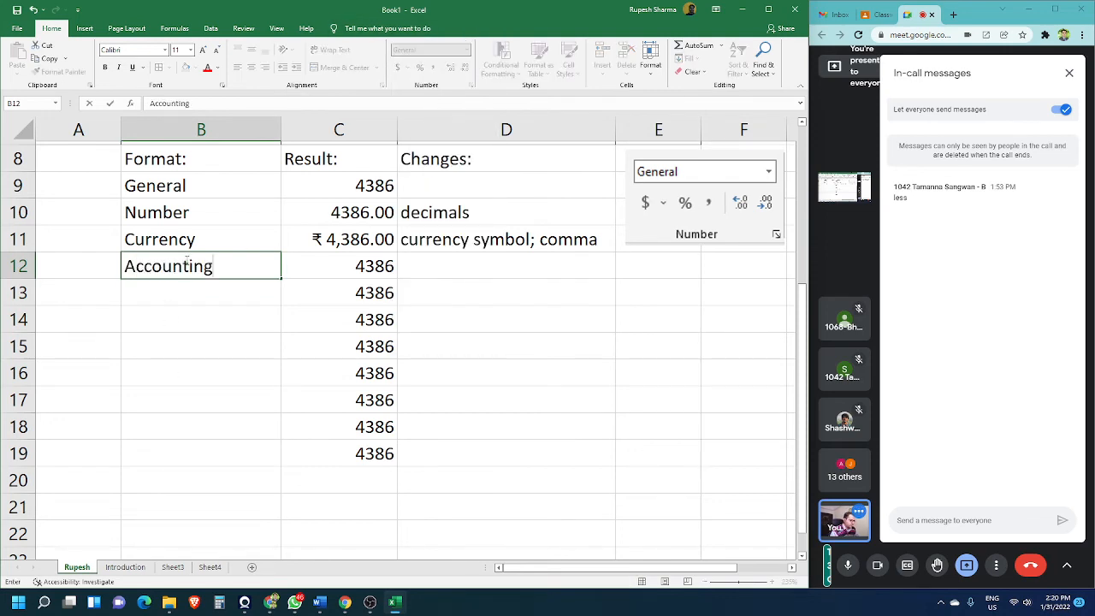
{"action": "key", "text": "Tab"}
{"action": "left_click", "coordinate": [382, 368]}
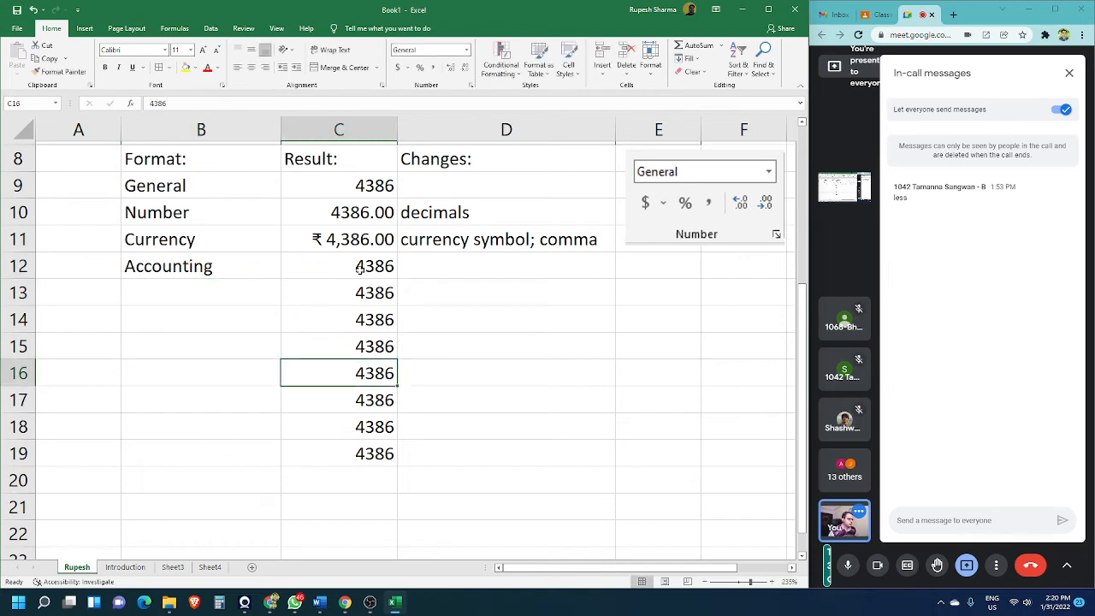
- Apply the Accounting format to the value in C12 and set its currency symbol to ₹ English (India)
{"action": "left_click", "coordinate": [360, 270]}
{"action": "left_click", "coordinate": [466, 50]}
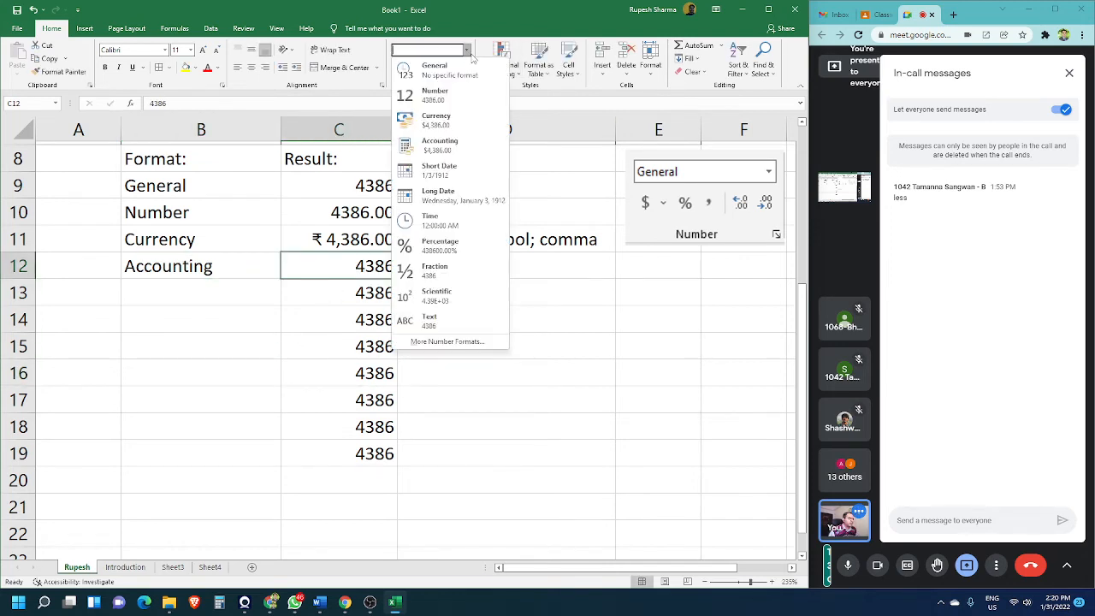
{"action": "left_click", "coordinate": [468, 143]}
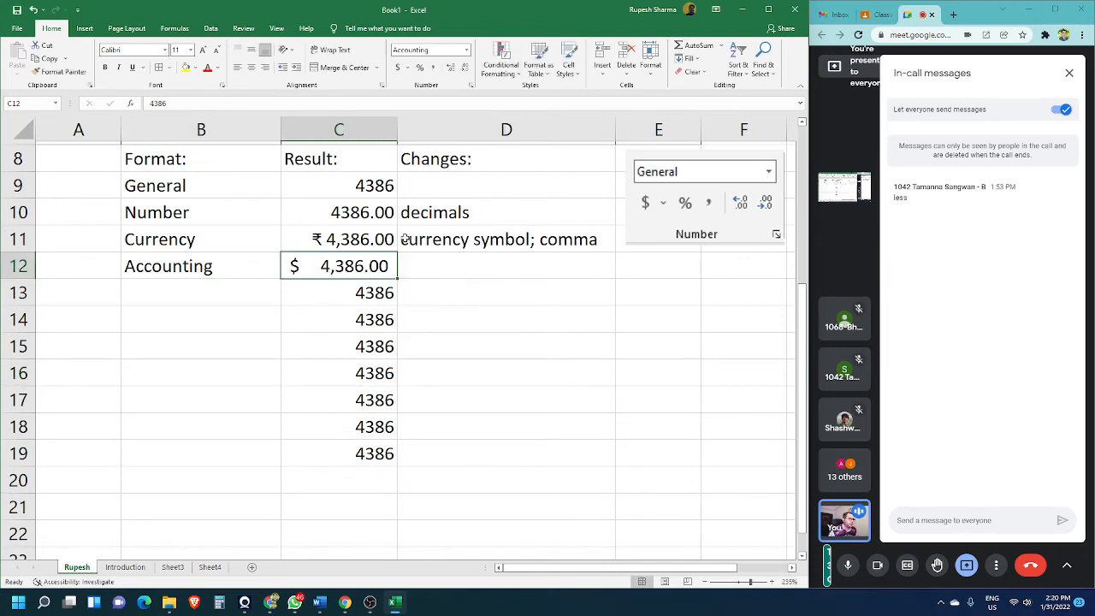
{"action": "left_click", "coordinate": [473, 85]}
{"action": "left_click", "coordinate": [709, 356]}
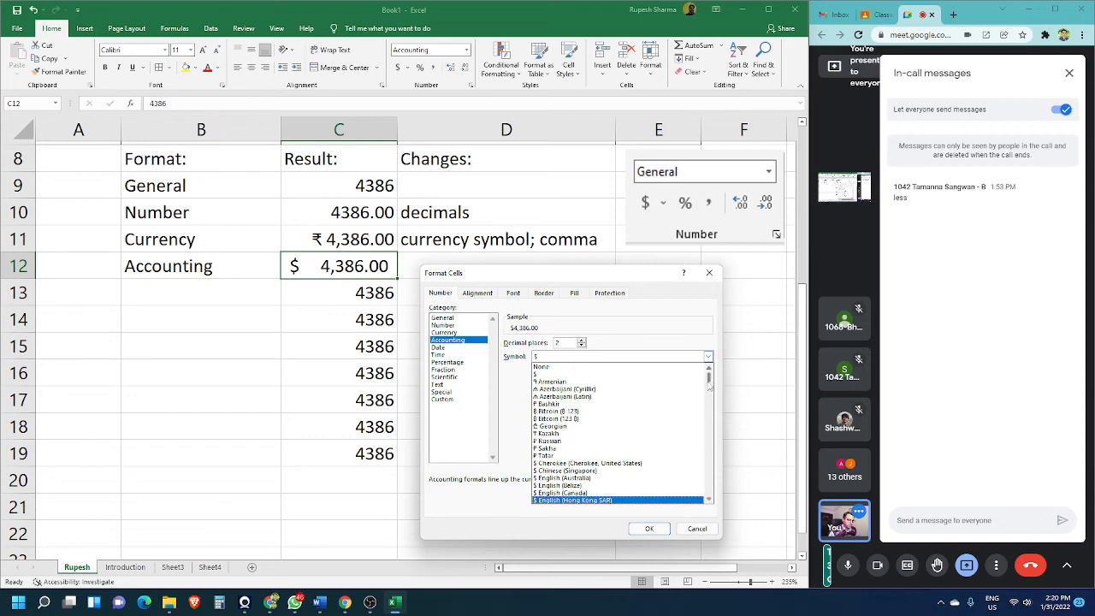
{"action": "left_click_drag", "start_coordinate": [709, 378], "coordinate": [714, 408]}
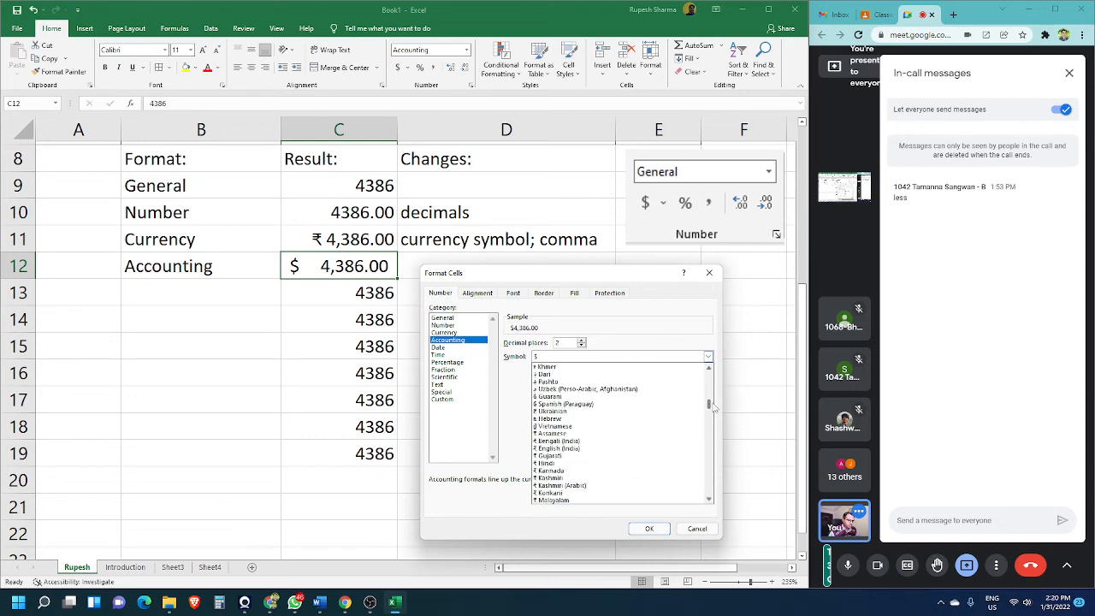
{"action": "left_click", "coordinate": [597, 451]}
{"action": "left_click", "coordinate": [650, 528]}
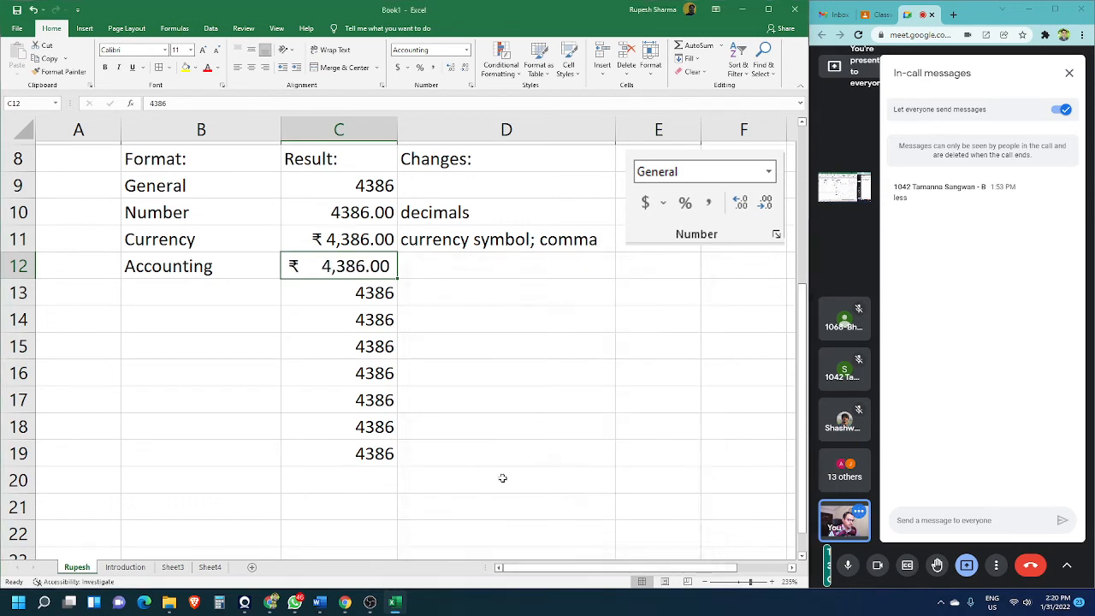
{"action": "left_click", "coordinate": [475, 368]}
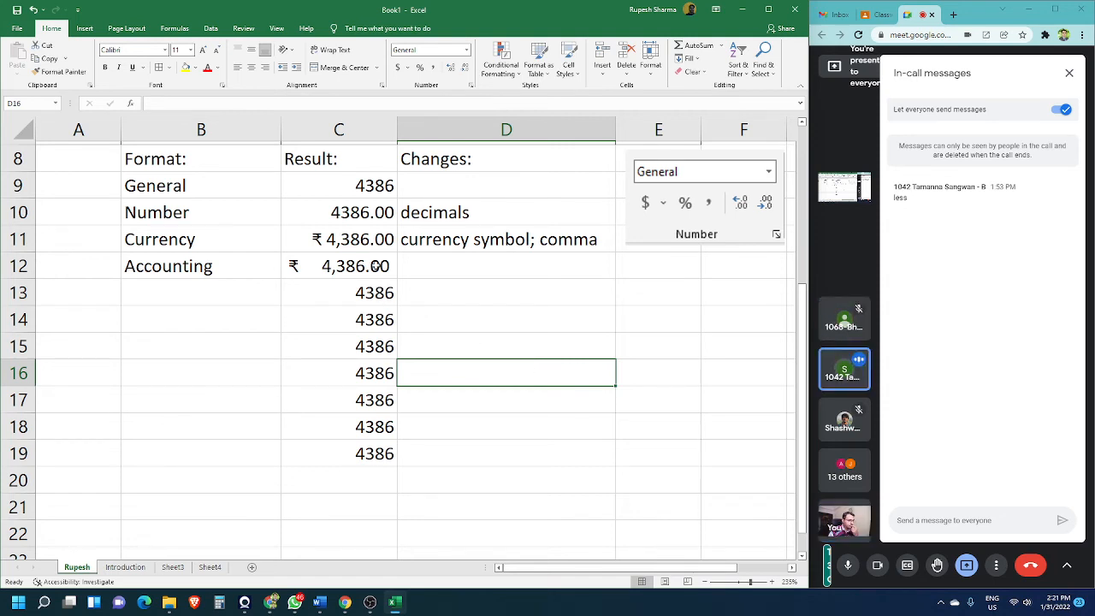
{"action": "left_click", "coordinate": [380, 270]}
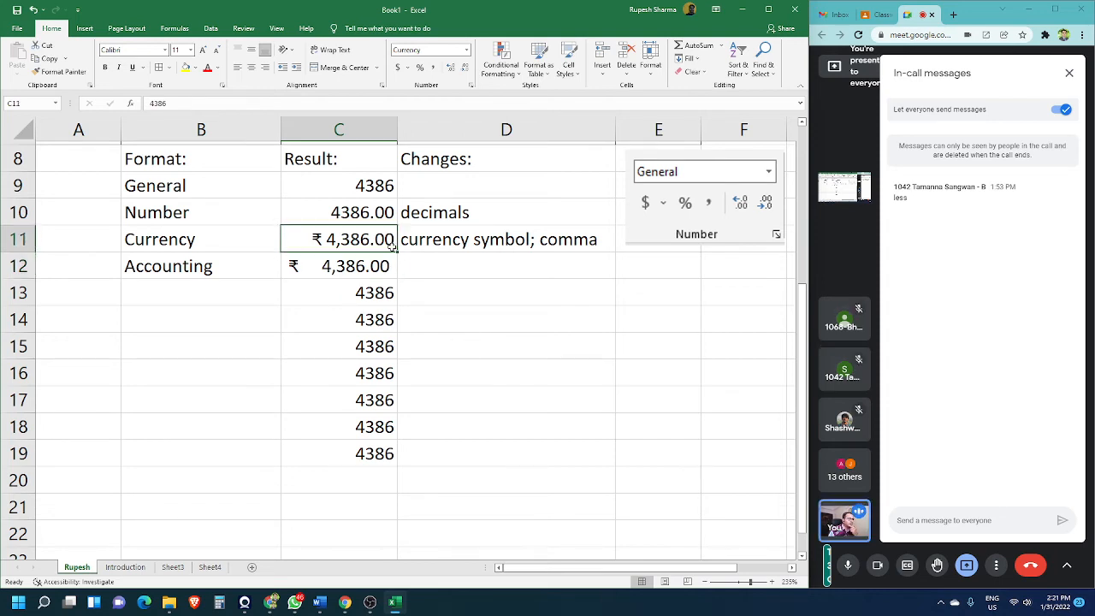
{"action": "left_click", "coordinate": [386, 236]}
{"action": "left_click", "coordinate": [392, 268]}
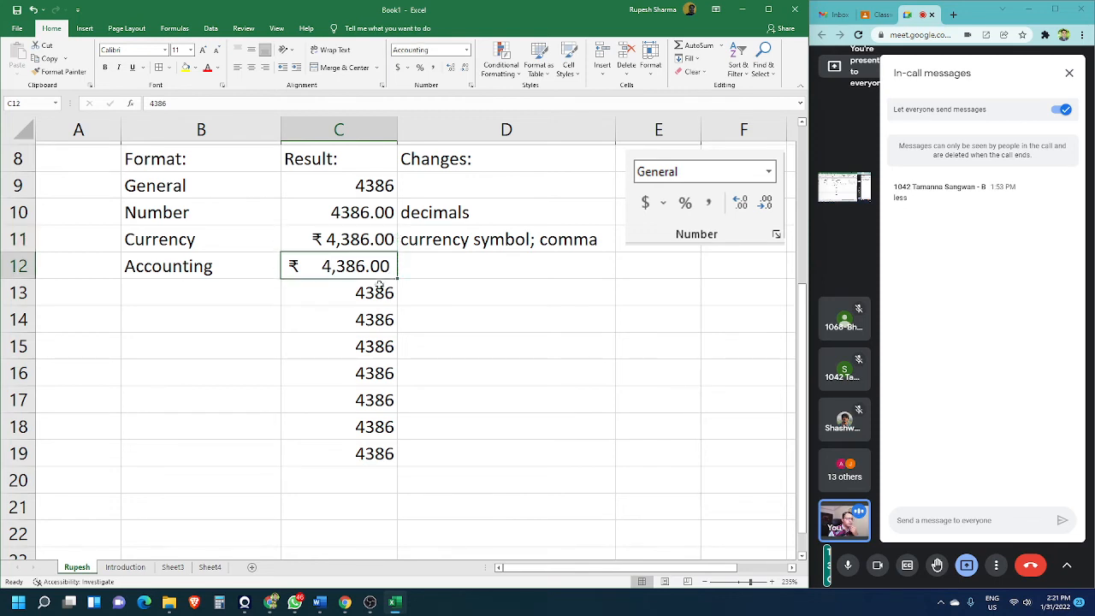
- Enter "symbol on left; more spacing" as the Accounting change in D12 and fit column D's width to the text
{"action": "left_click", "coordinate": [492, 299]}
{"action": "left_click", "coordinate": [431, 273]}
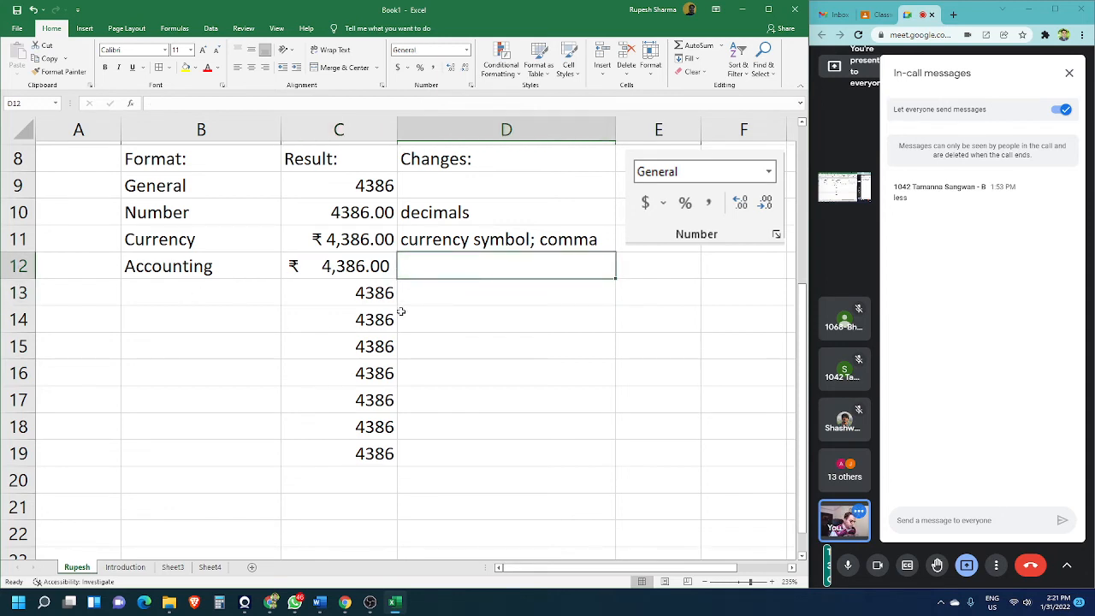
{"action": "type", "text": "symb"}
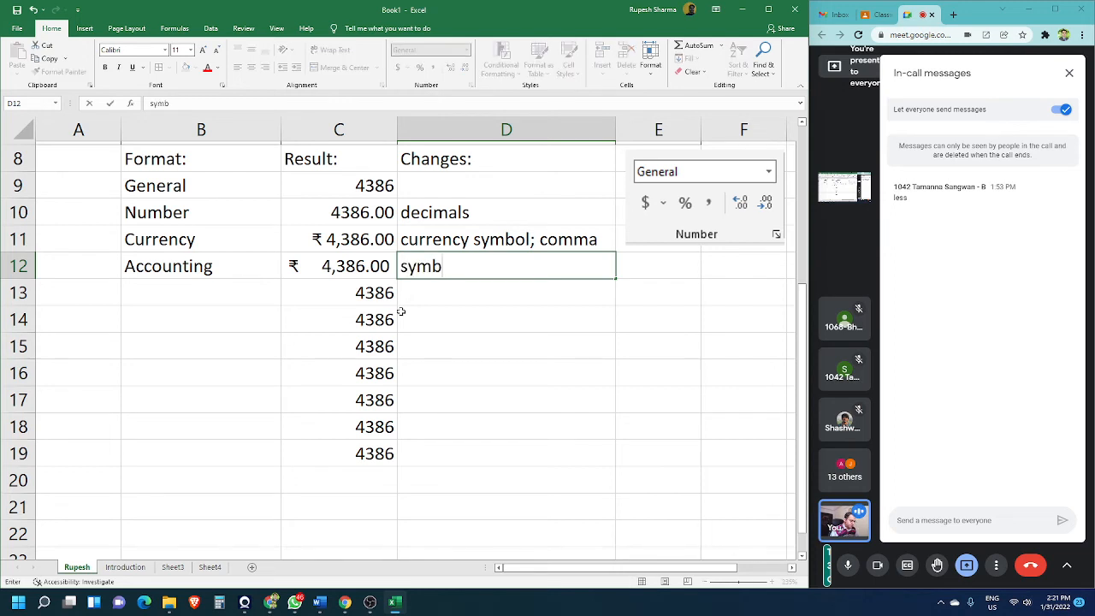
{"action": "type", "text": "ol on left"}
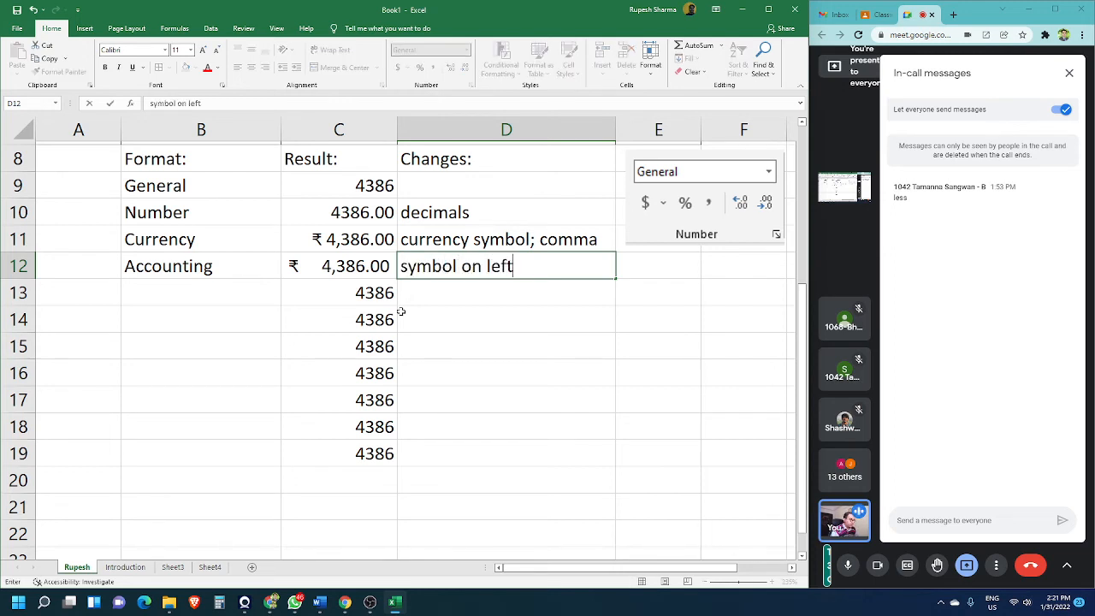
{"action": "type", "text": "; more spacing"}
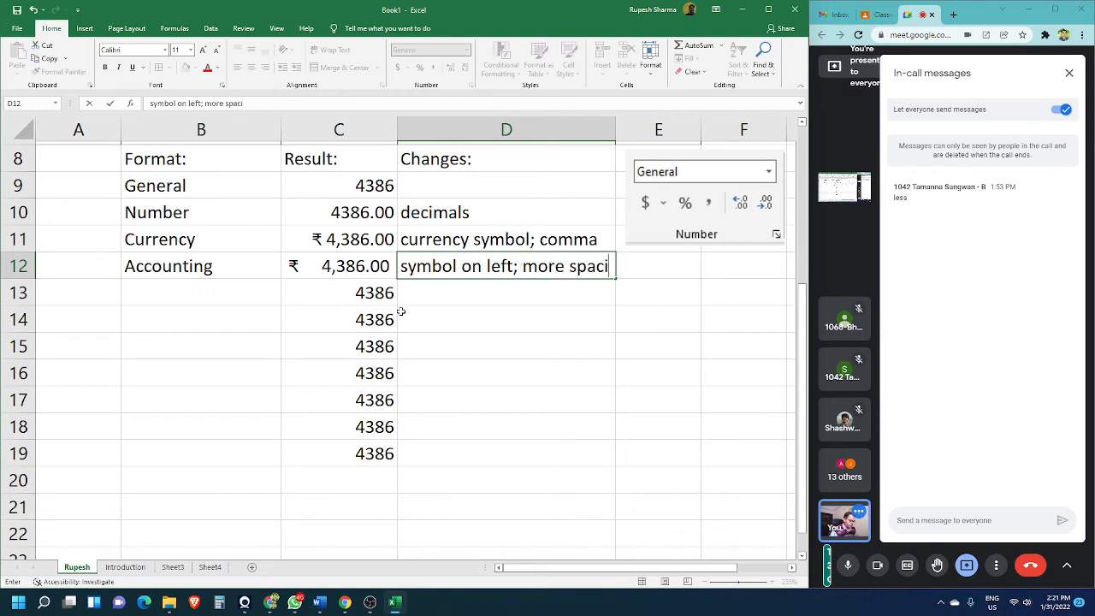
{"action": "key", "text": "Tab"}
{"action": "double_click", "coordinate": [615, 128]}
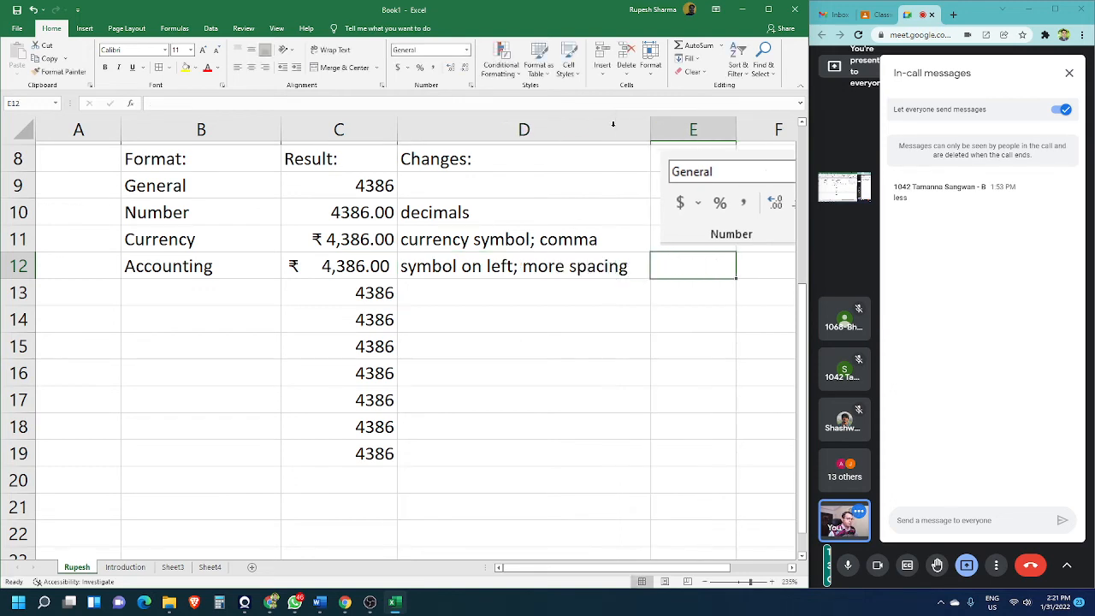
{"action": "left_click", "coordinate": [607, 335]}
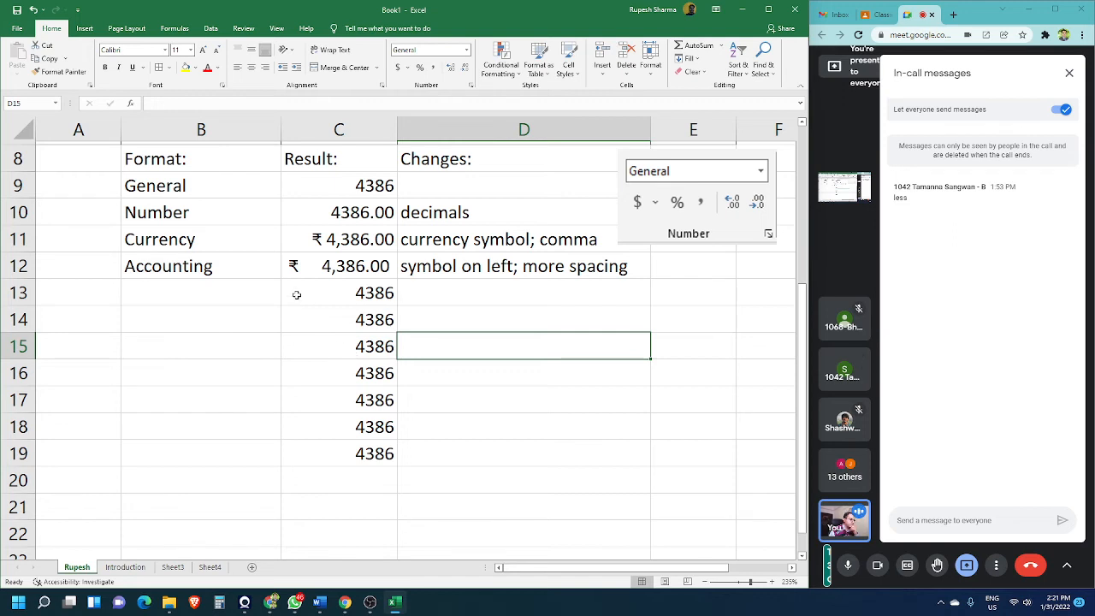
{"action": "left_click", "coordinate": [333, 268]}
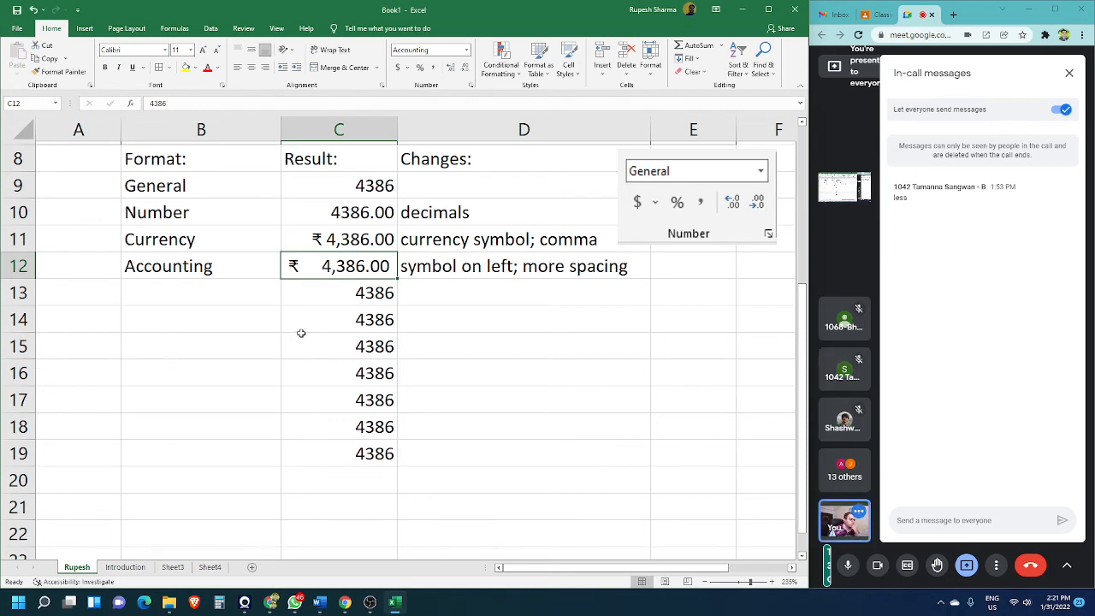
{"action": "left_click", "coordinate": [366, 243]}
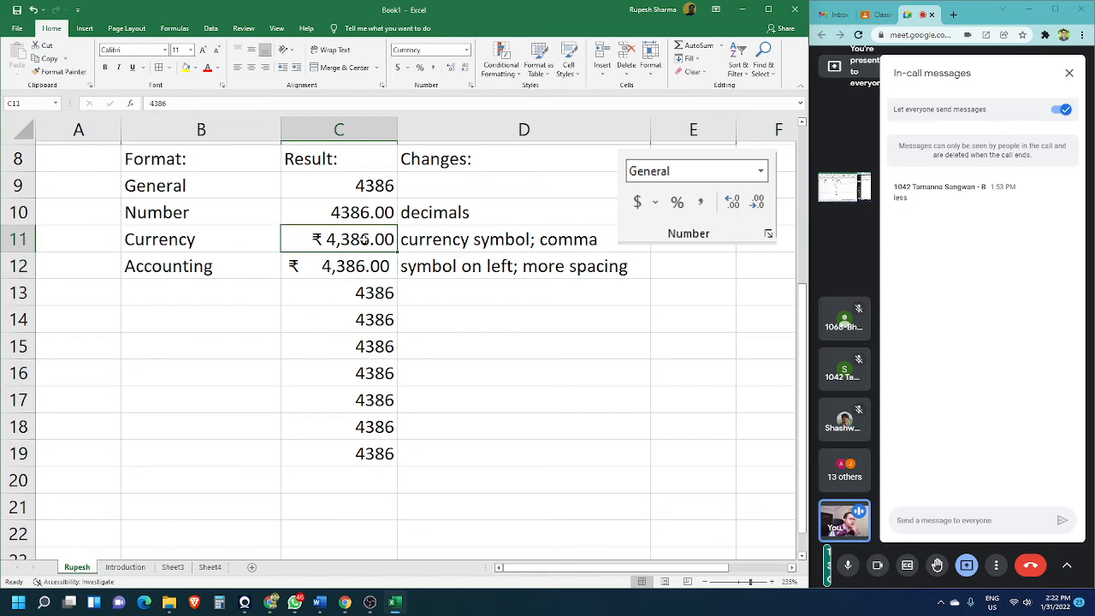
{"action": "left_click", "coordinate": [398, 67]}
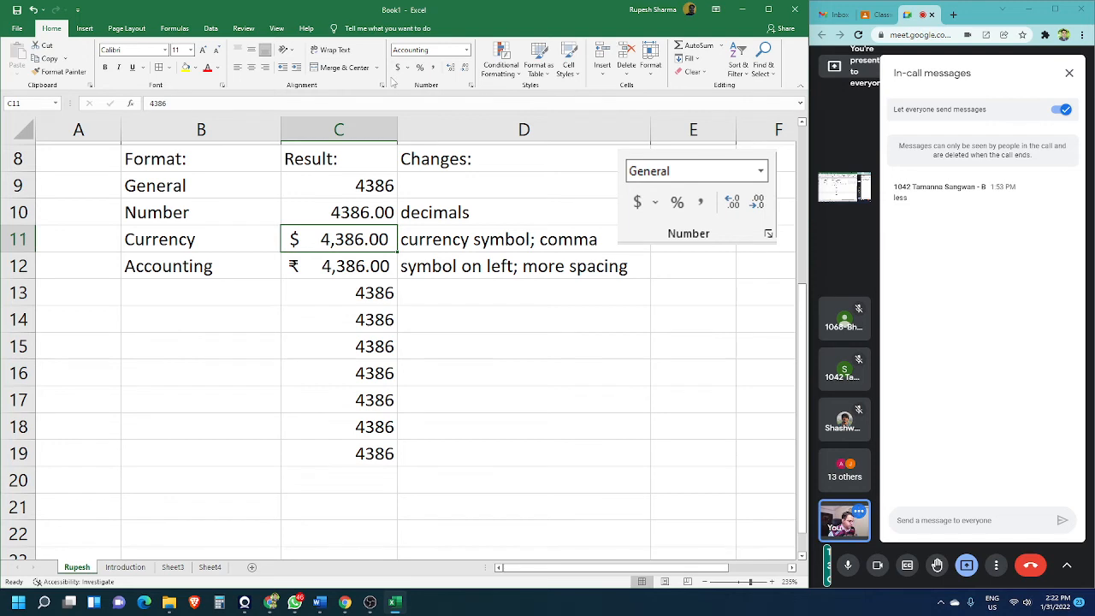
{"action": "key", "text": "ctrl+z"}
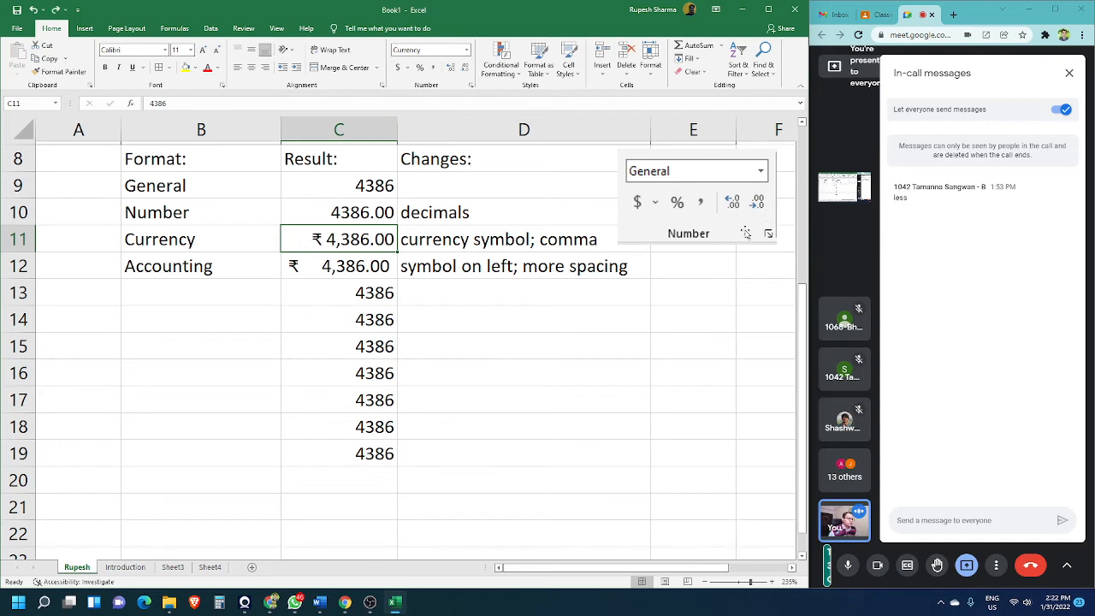
- Change the symbol of the Currency result in C11 to $ through the Format Cells settings
{"action": "left_click", "coordinate": [470, 86]}
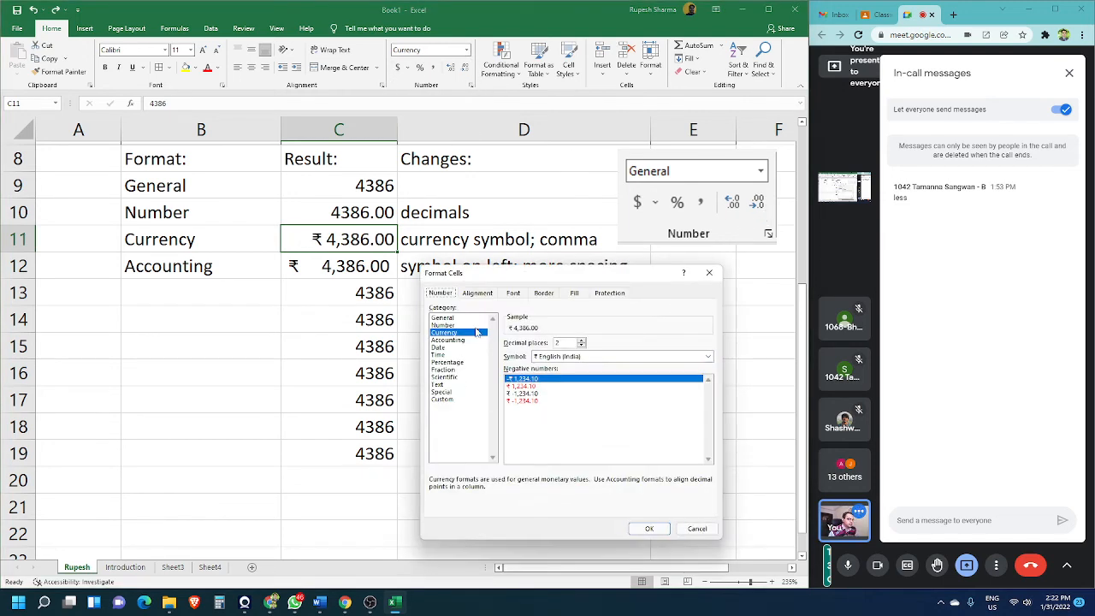
{"action": "left_click", "coordinate": [708, 356]}
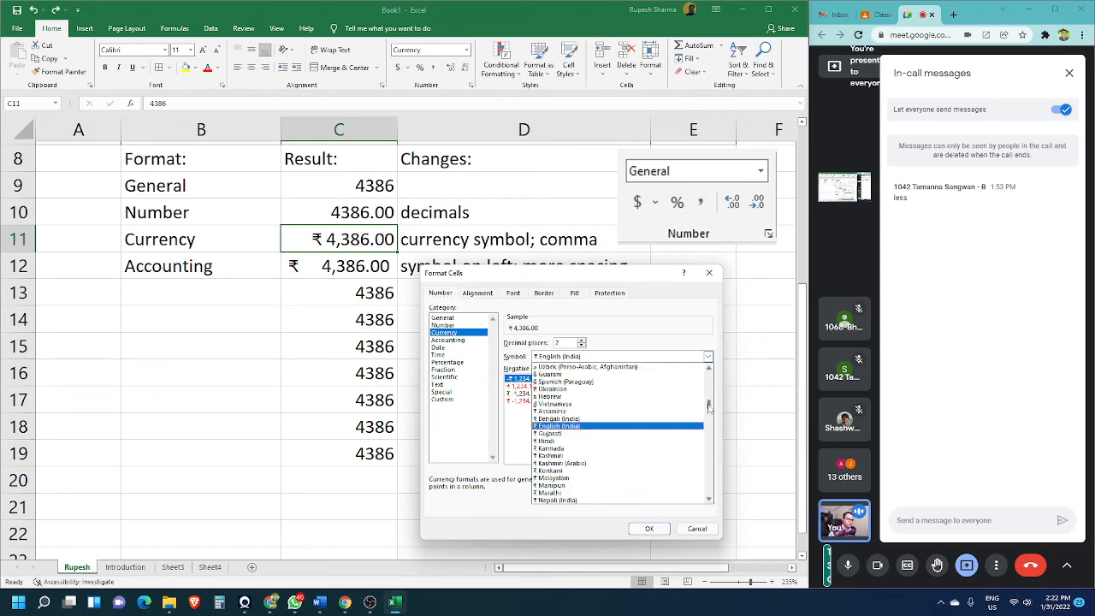
{"action": "scroll", "coordinate": [556, 377], "scroll_direction": "up", "scroll_amount": 3}
{"action": "left_click", "coordinate": [556, 374]}
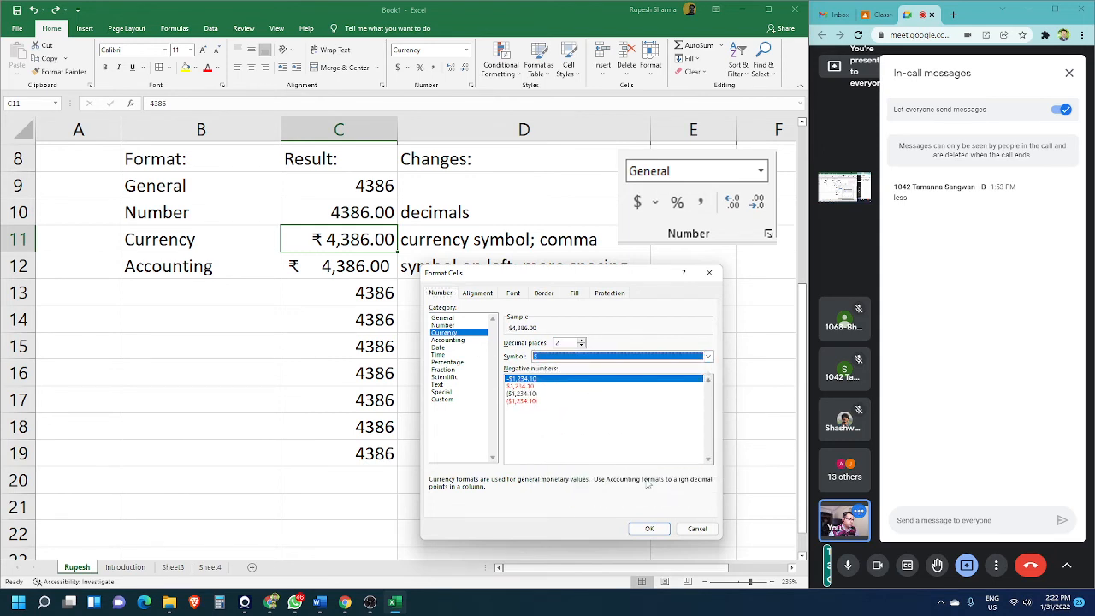
{"action": "left_click", "coordinate": [649, 528]}
{"action": "left_click", "coordinate": [425, 347]}
- Put a 5 in front of the Accounting value in C12 to make it 54386
{"action": "left_click", "coordinate": [326, 268]}
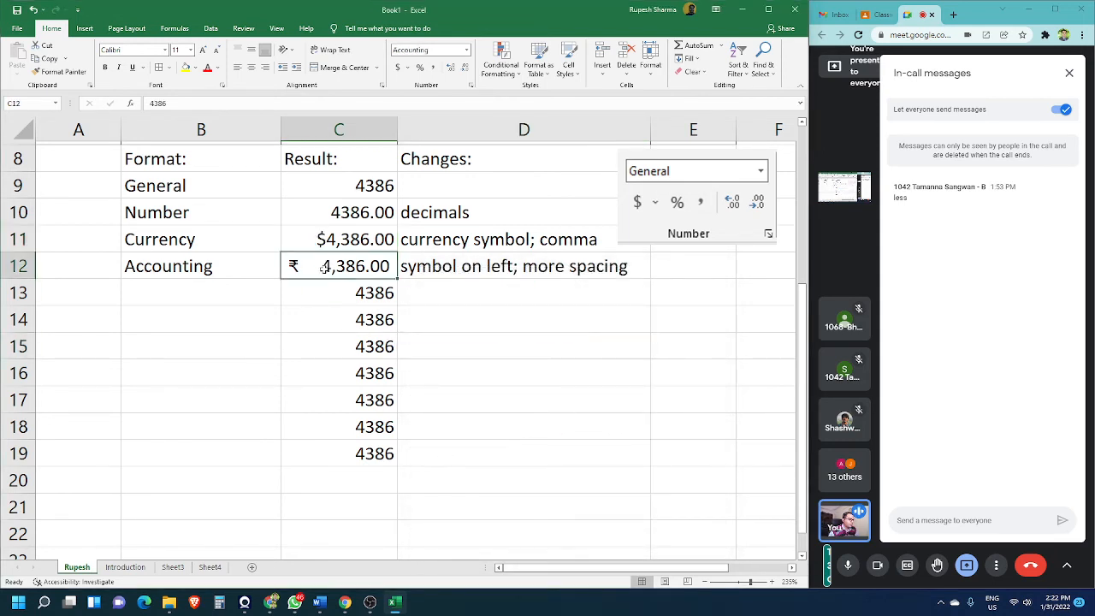
{"action": "double_click", "coordinate": [327, 268]}
{"action": "type", "text": "54386"}
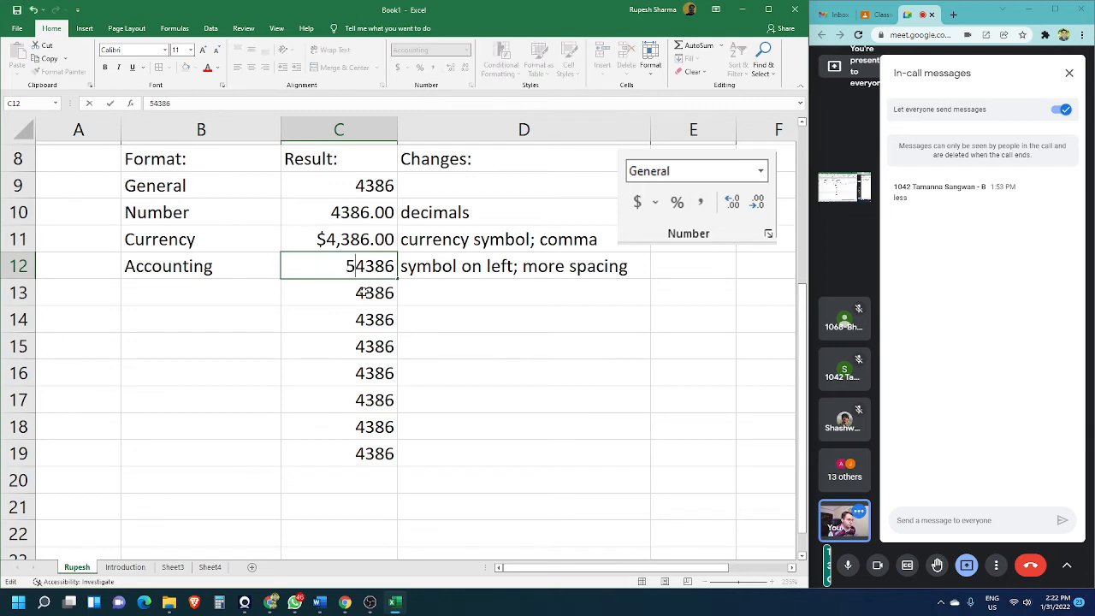
{"action": "key", "text": "Tab"}
{"action": "left_click", "coordinate": [544, 387]}
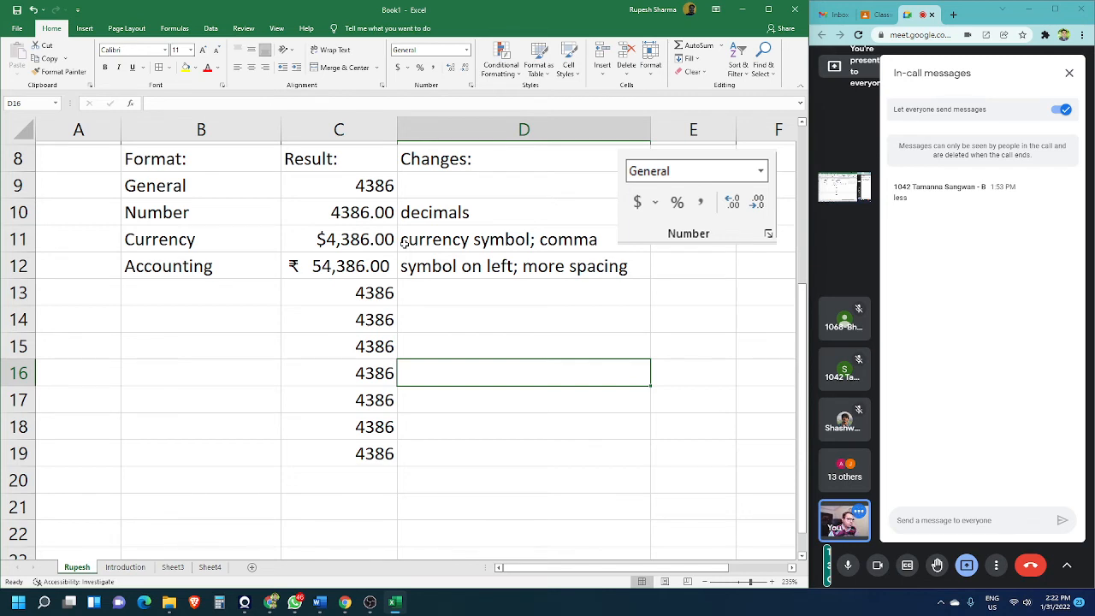
- Remove the leading 5 from the Accounting value in C12 to restore 4386
{"action": "double_click", "coordinate": [324, 269]}
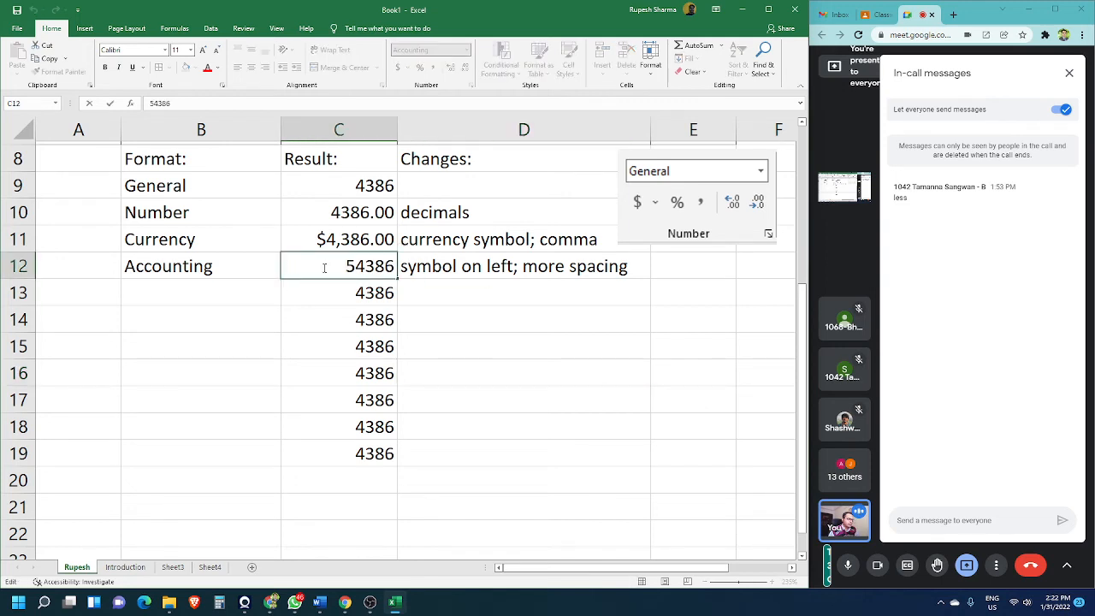
{"action": "key", "text": "Delete"}
{"action": "key", "text": "Tab"}
{"action": "left_click", "coordinate": [428, 368]}
{"action": "left_click", "coordinate": [317, 272]}
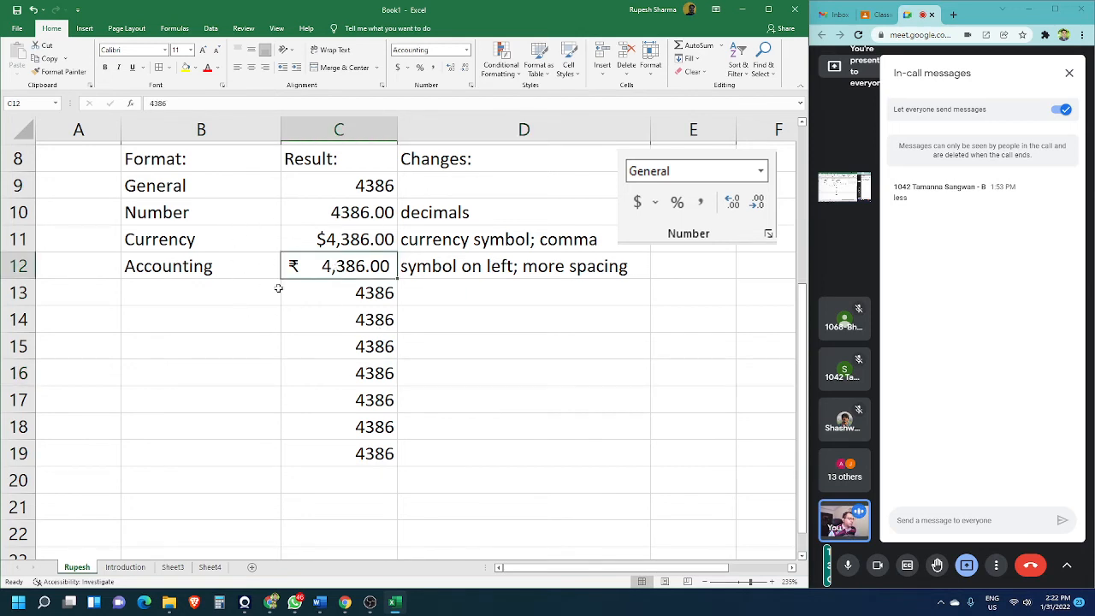
- Enter the format label "Short Date" in B13, below Accounting, keeping the label cell's format as General
{"action": "left_click", "coordinate": [241, 292]}
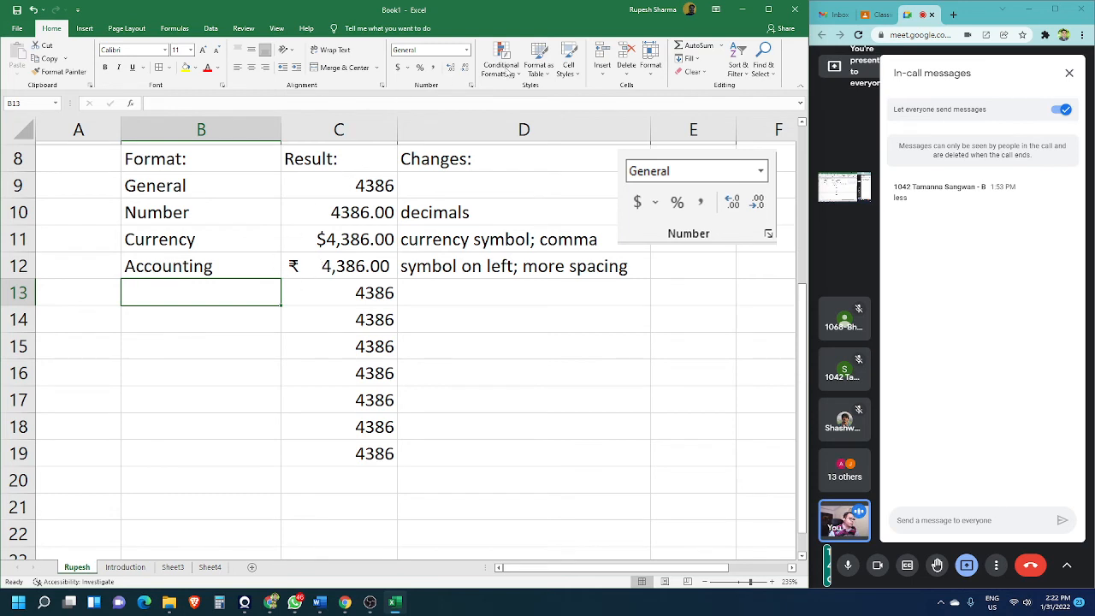
{"action": "left_click", "coordinate": [466, 49]}
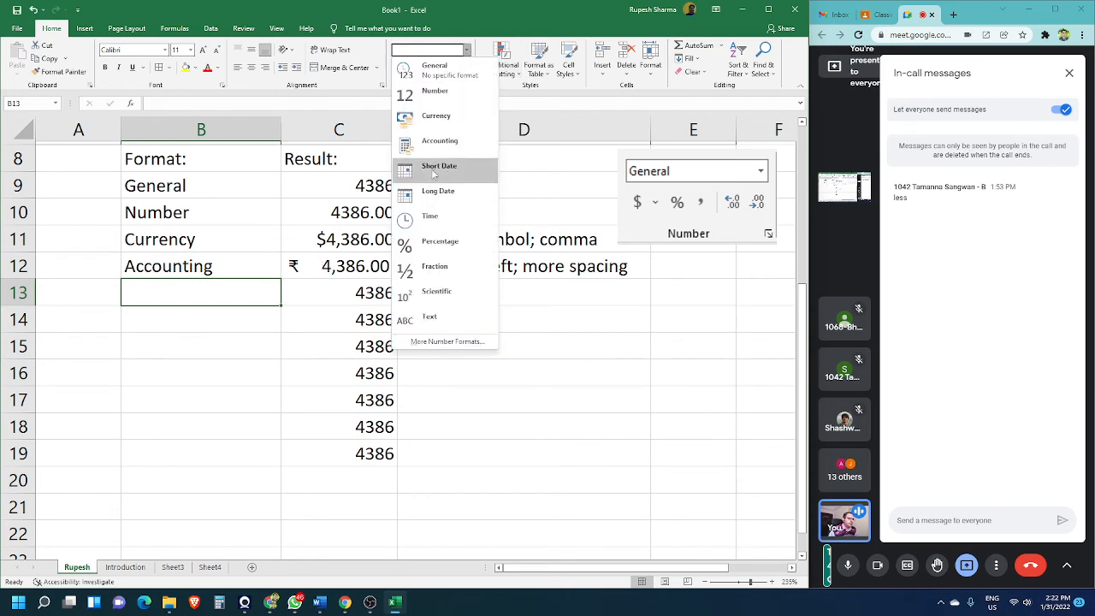
{"action": "left_click", "coordinate": [438, 171]}
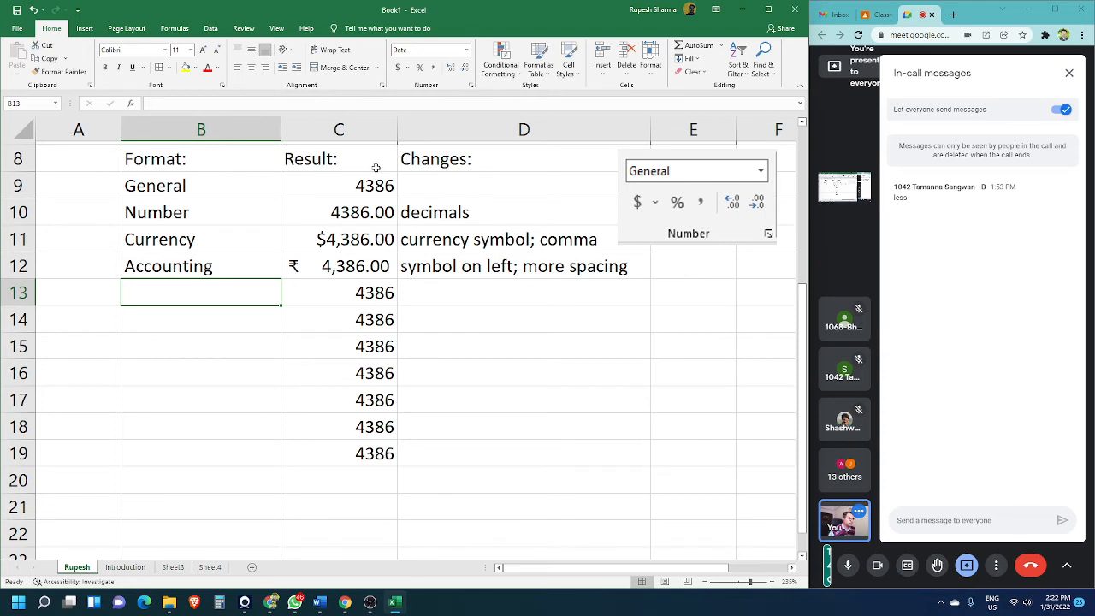
{"action": "key", "text": "ctrl+z"}
{"action": "type", "text": "Short Date"}
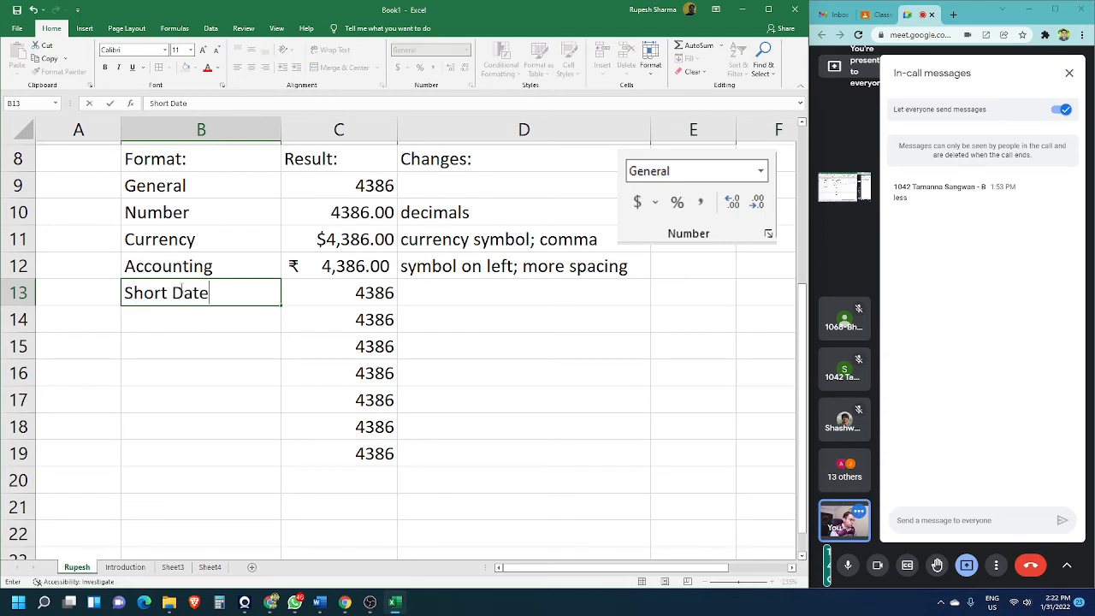
{"action": "key", "text": "Tab"}
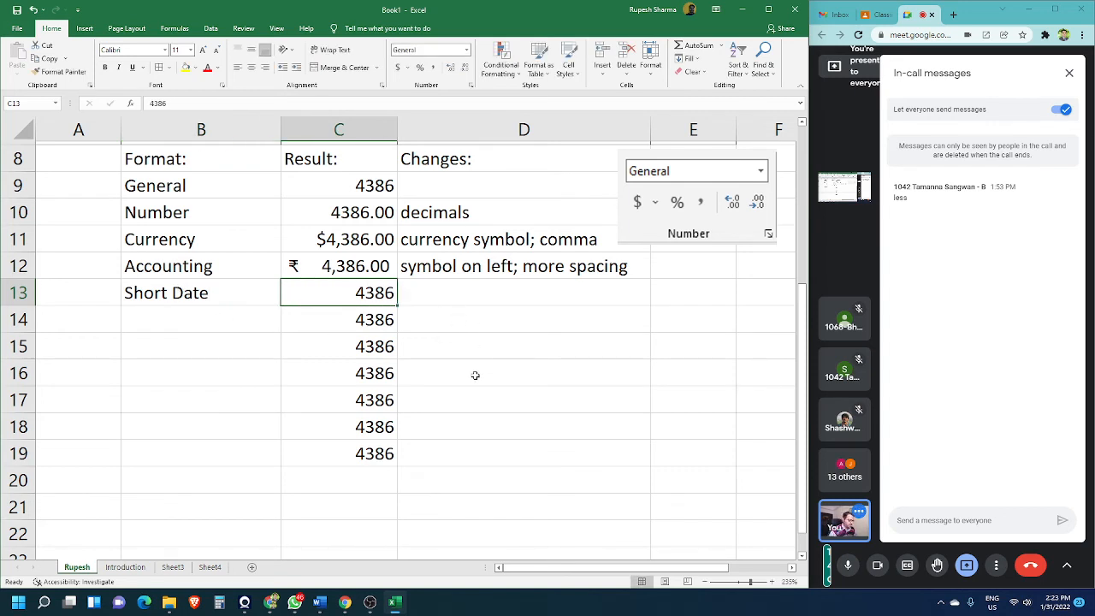
- Replace the value in C13 with the date 1-31-2022 and apply the Short Date format to it
{"action": "type", "text": "1"}
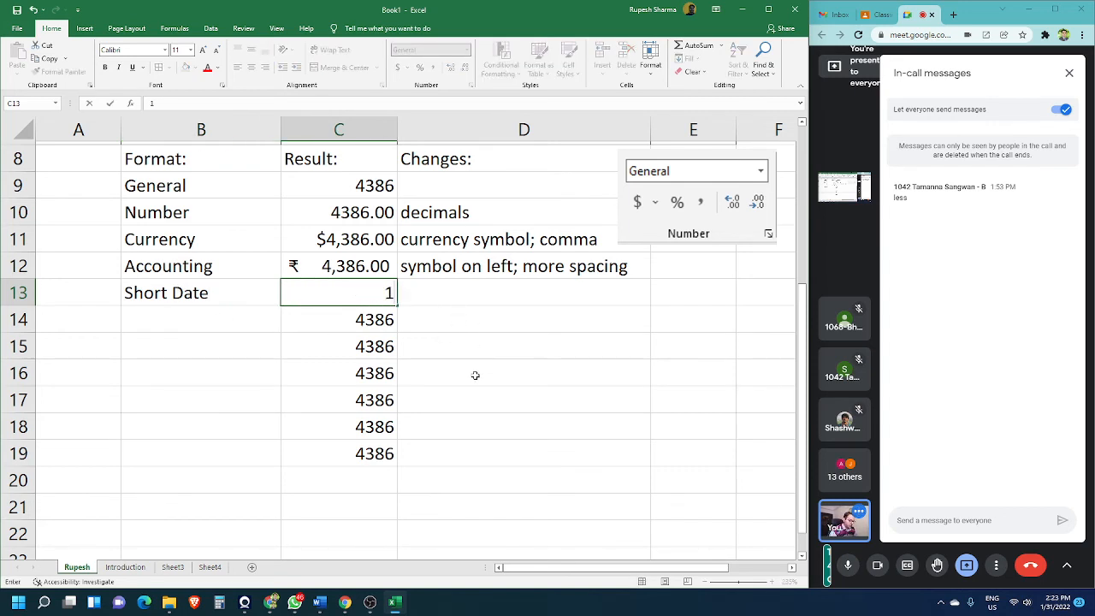
{"action": "type", "text": "-31-2022"}
{"action": "key", "text": "Tab"}
{"action": "left_click", "coordinate": [376, 292]}
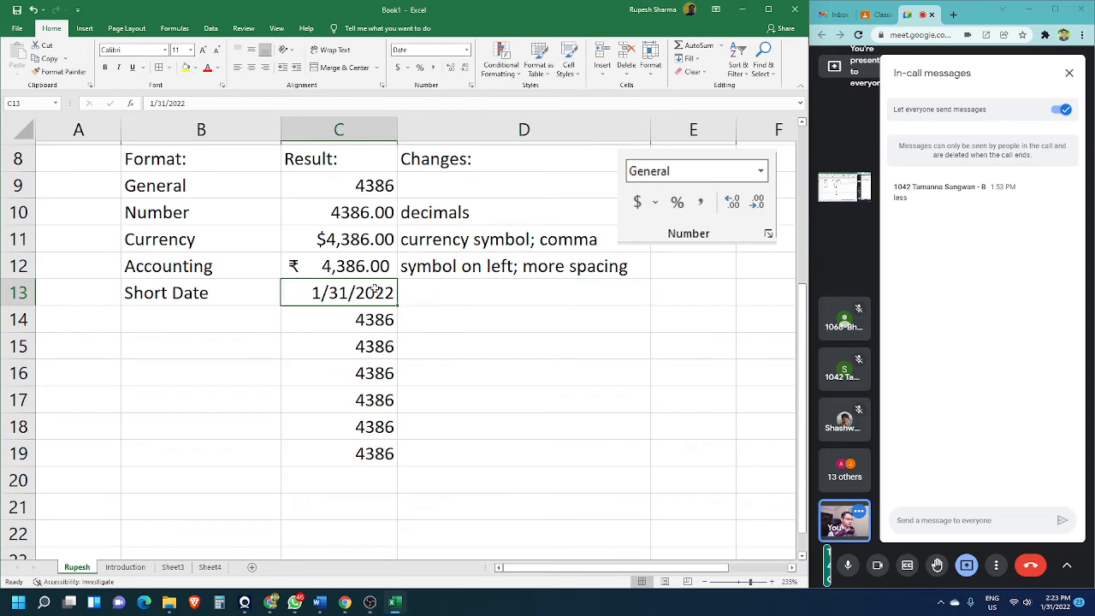
{"action": "left_click", "coordinate": [466, 50]}
{"action": "left_click", "coordinate": [461, 170]}
- Re-enter the date in C13 as 1-31-2022
{"action": "type", "text": "1-3"}
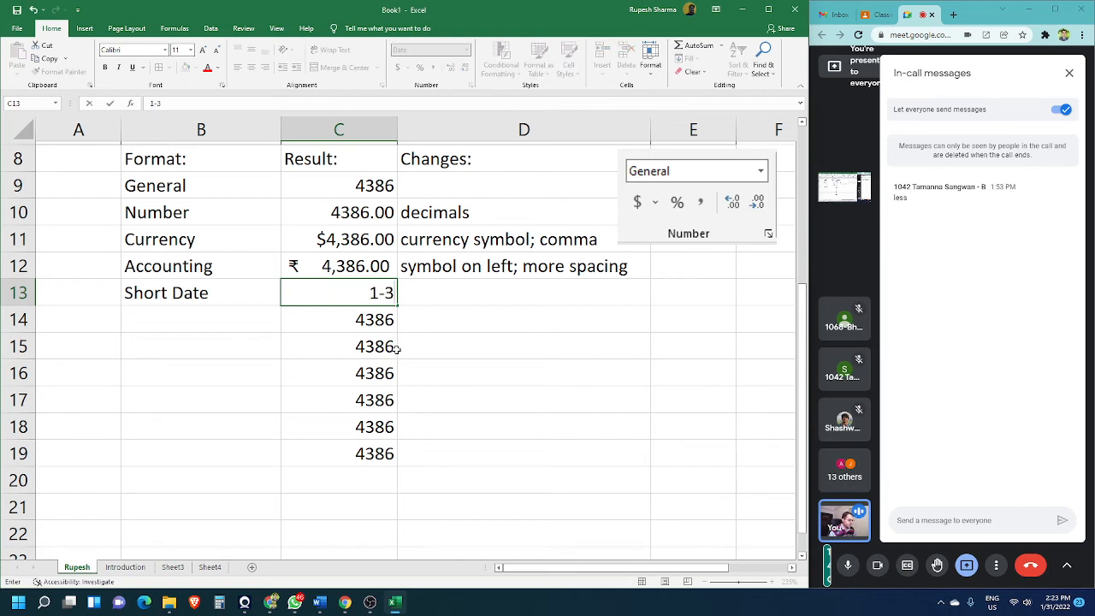
{"action": "type", "text": "1-2022"}
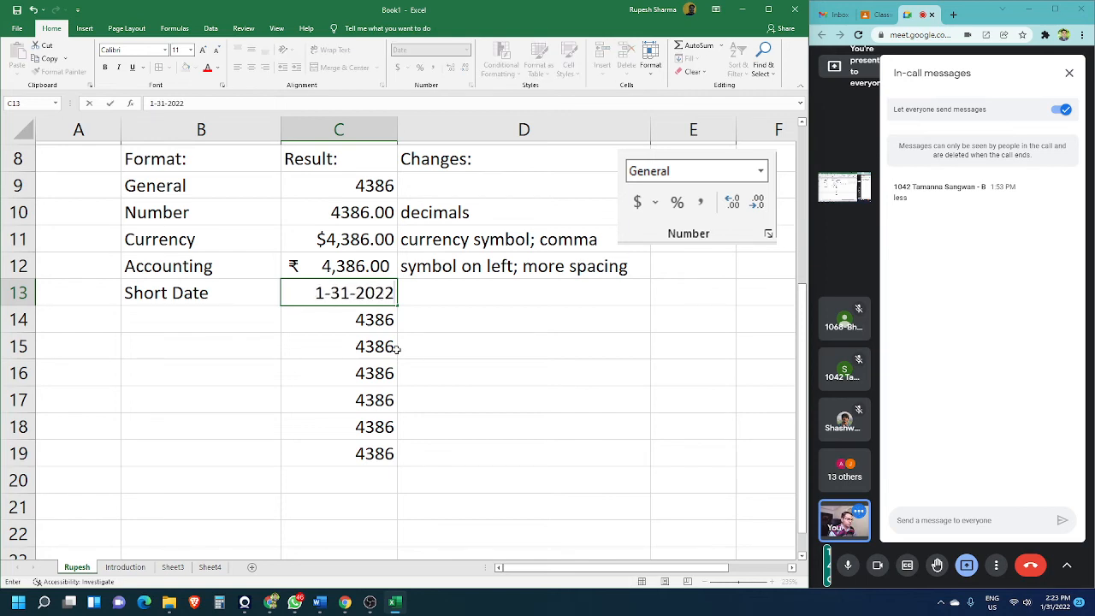
{"action": "key", "text": "Tab"}
{"action": "key", "text": "Down"}
- Replace the date in C13 with 2022-31-1, putting the day before the month
{"action": "left_click", "coordinate": [360, 293]}
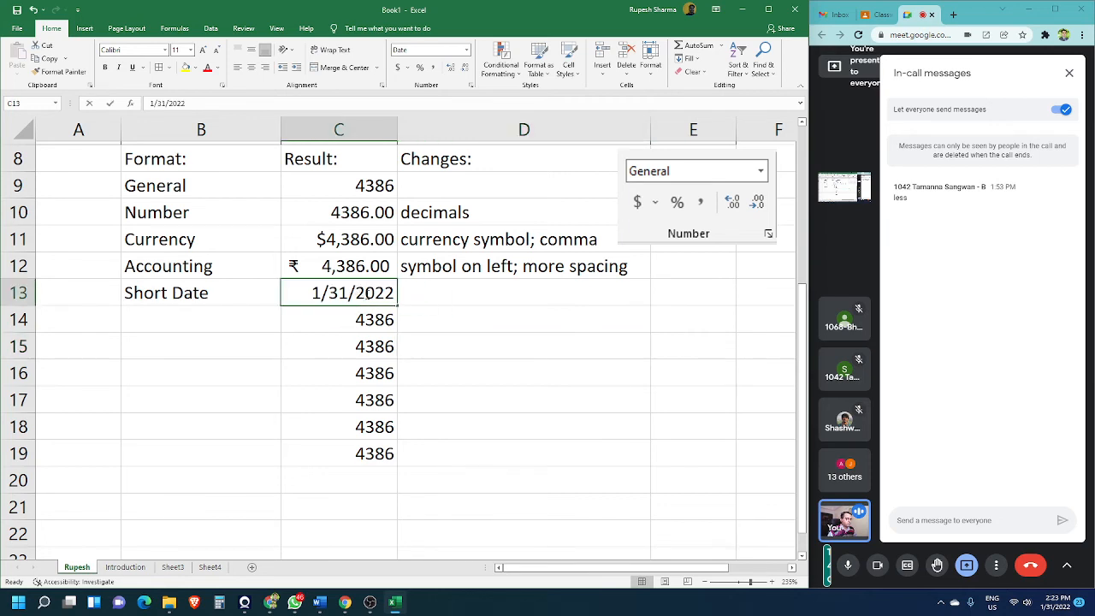
{"action": "double_click", "coordinate": [365, 293]}
{"action": "left_click_drag", "start_coordinate": [311, 294], "coordinate": [456, 297]}
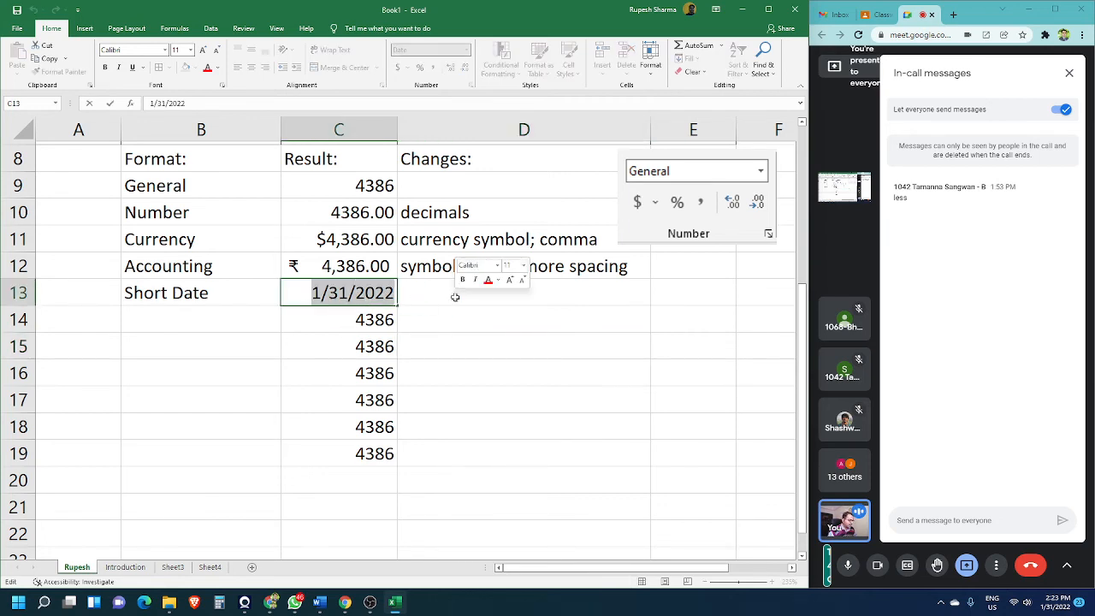
{"action": "type", "text": "2022-"}
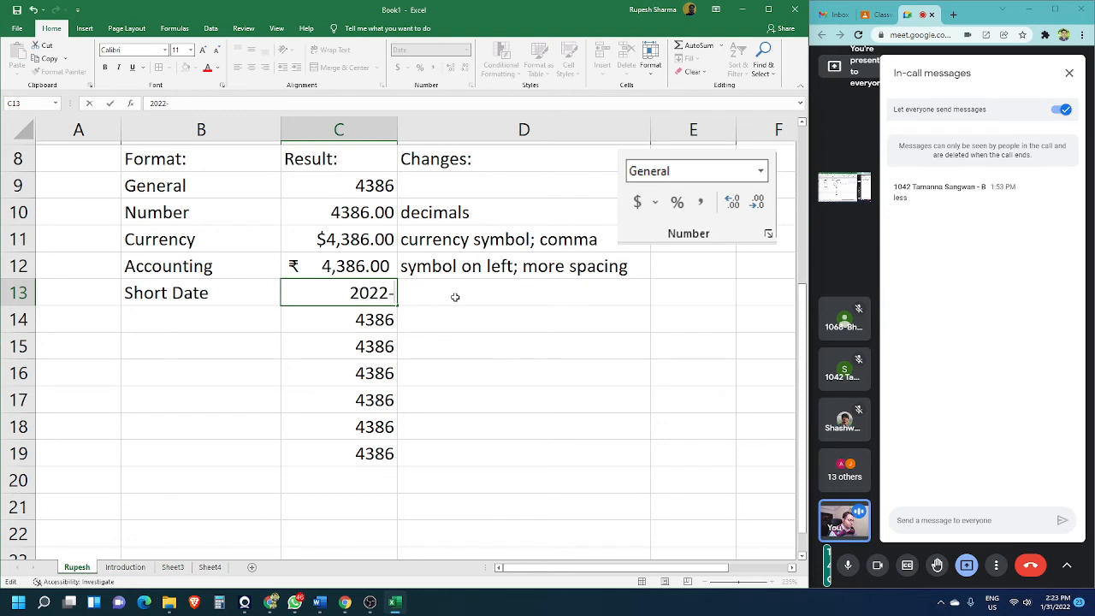
{"action": "type", "text": "31-1-"}
{"action": "left_click", "coordinate": [455, 297]}
{"action": "left_click", "coordinate": [376, 373]}
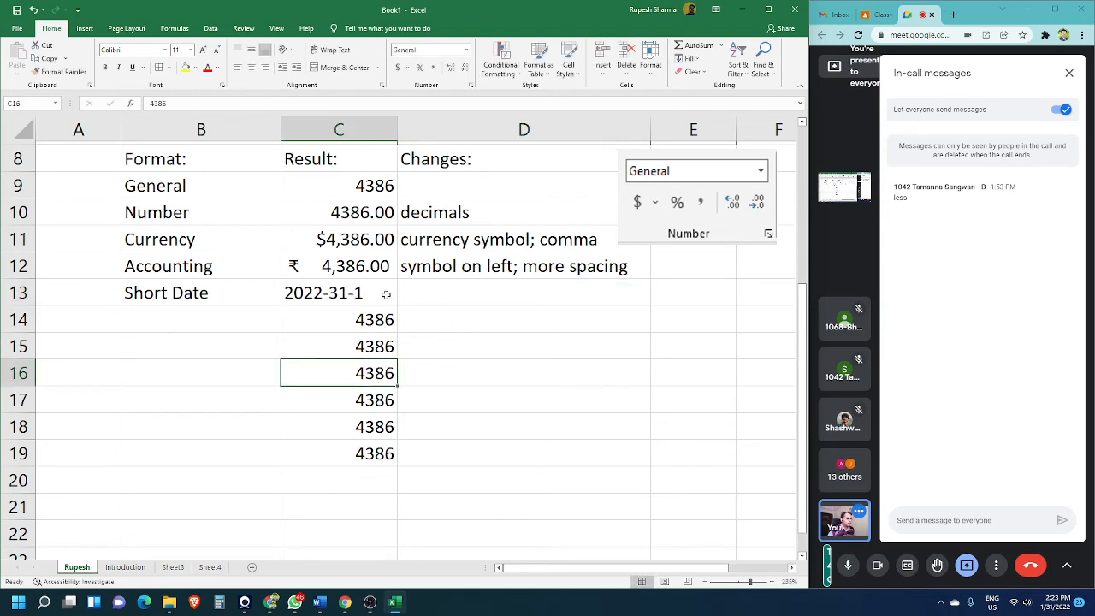
- Correct the entry in C13 to year-month-day order, 2022-1-31
{"action": "double_click", "coordinate": [387, 295]}
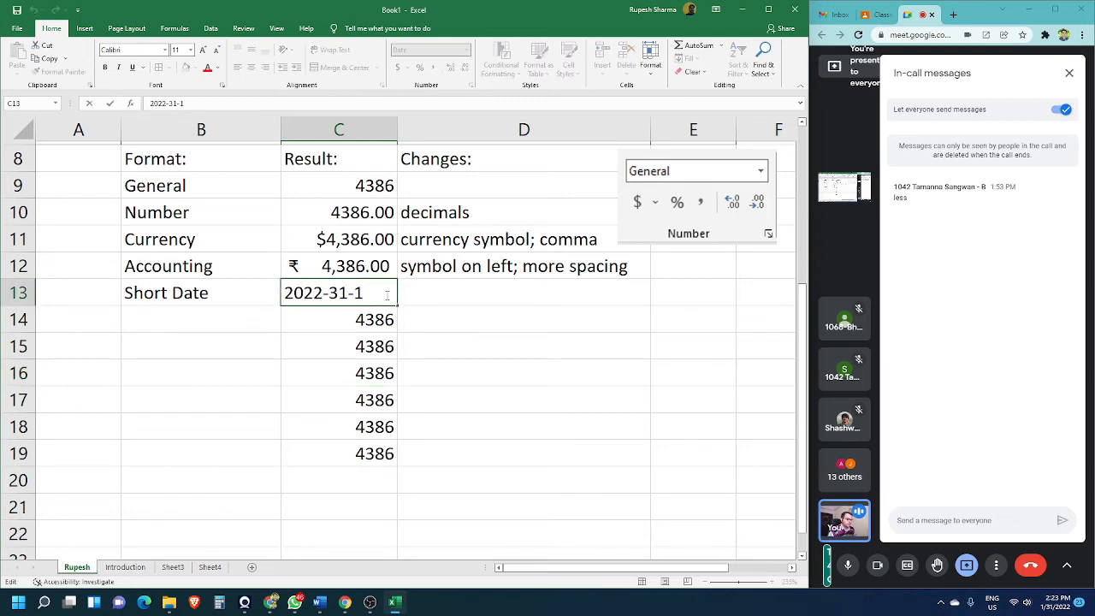
{"action": "key", "text": "BackSpace"}
{"action": "key", "text": "BackSpace"}
{"action": "key", "text": "BackSpace"}
{"action": "key", "text": "BackSpace"}
{"action": "type", "text": "1"}
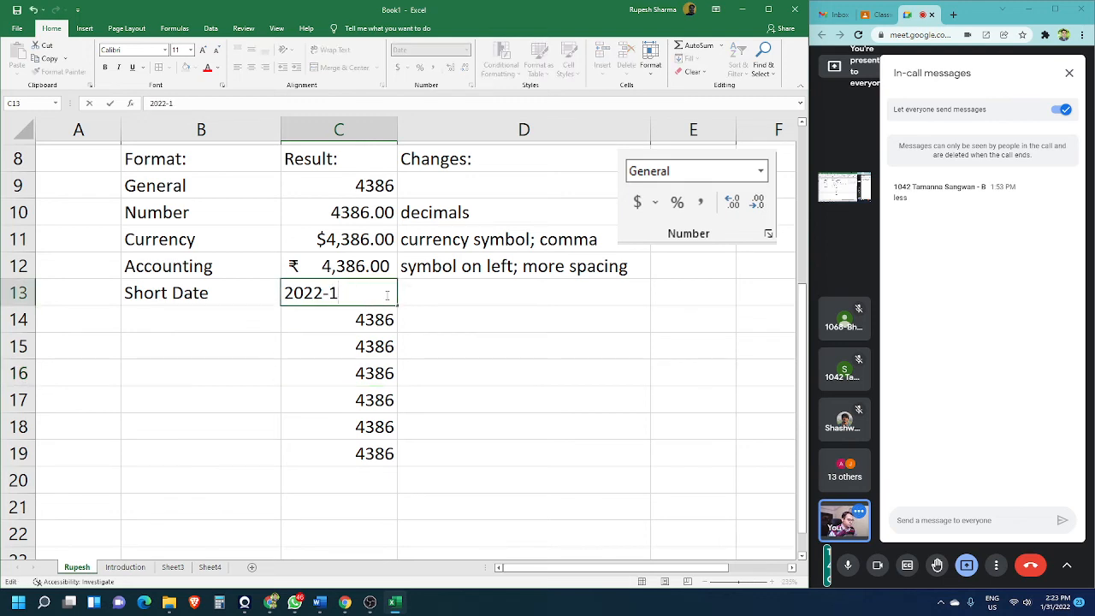
{"action": "type", "text": "0"}
{"action": "key", "text": "BackSpace"}
{"action": "type", "text": "-31"}
{"action": "key", "text": "Tab"}
{"action": "left_click", "coordinate": [428, 374]}
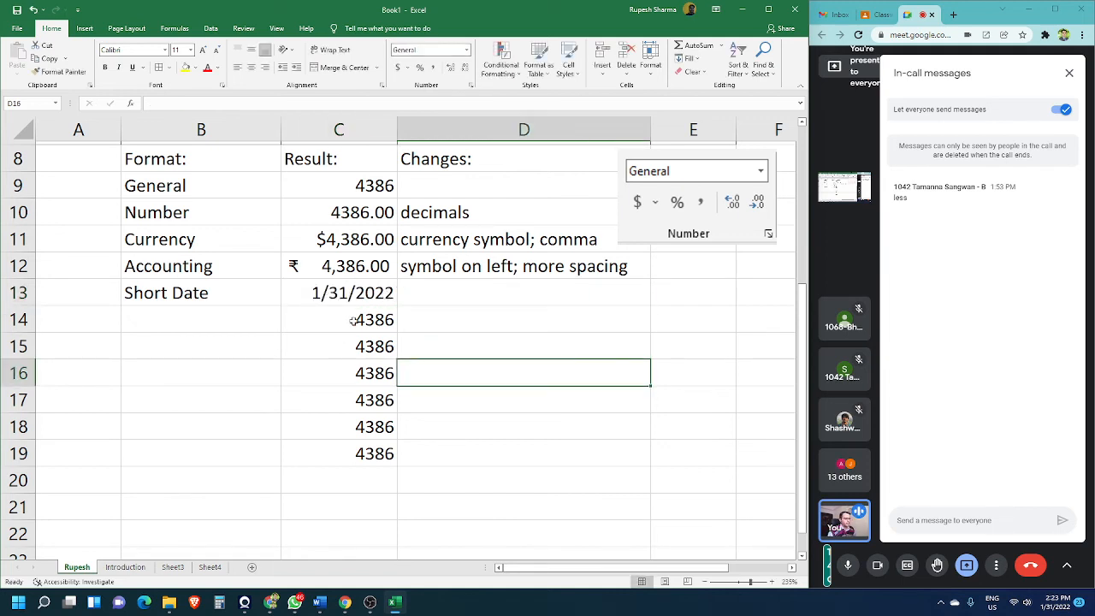
{"action": "left_click", "coordinate": [354, 296]}
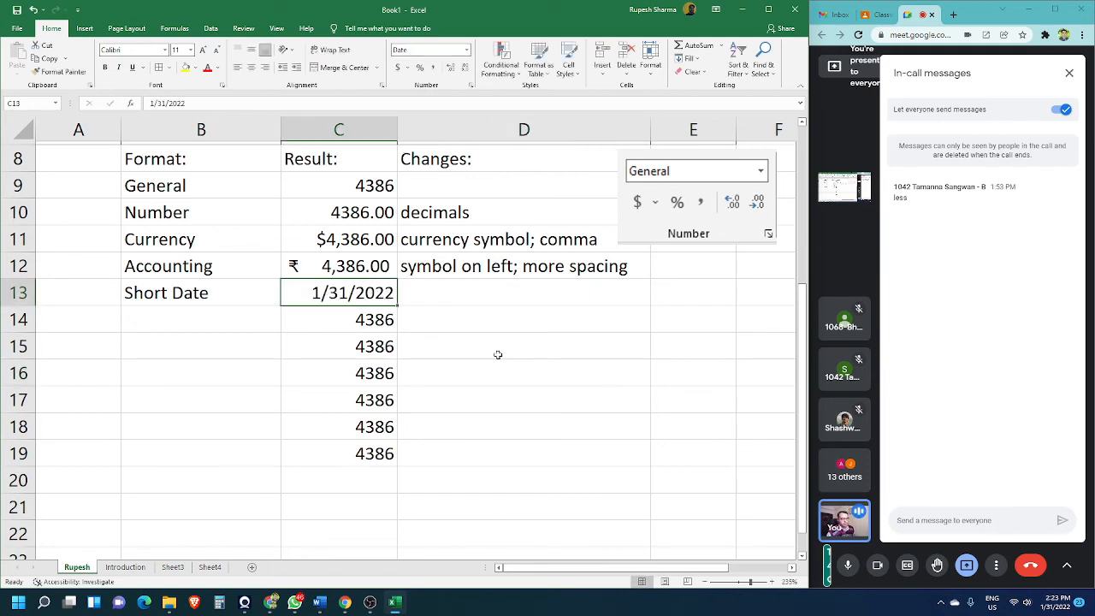
- Enter the Changes note "yyyy-mm-dd; dd-mm-yyyy" in D13 for the Short Date row
{"action": "left_click", "coordinate": [516, 297]}
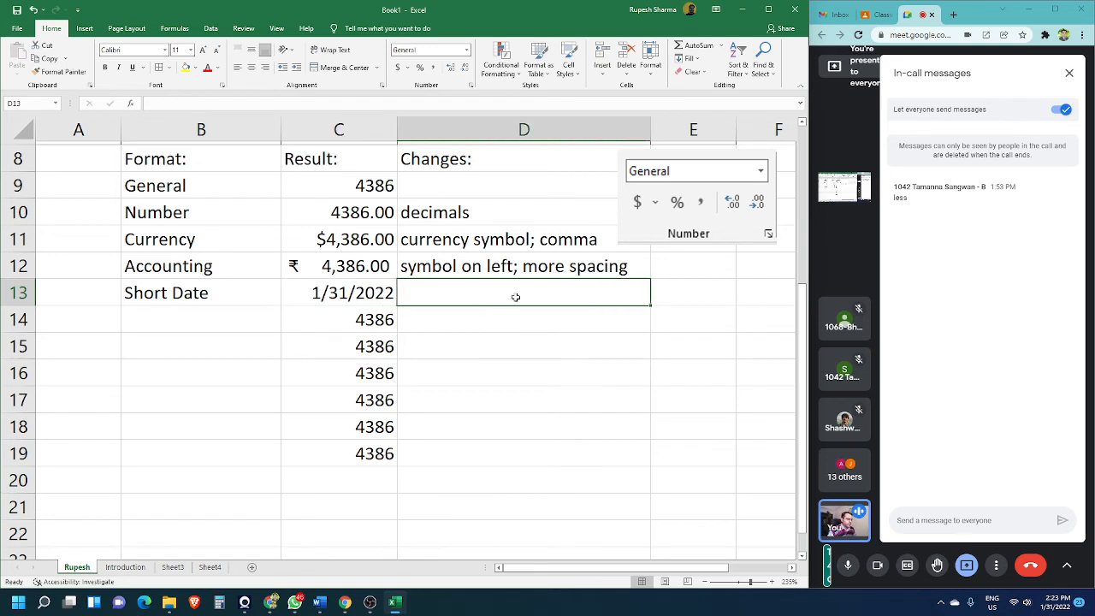
{"action": "type", "text": "yyyy"}
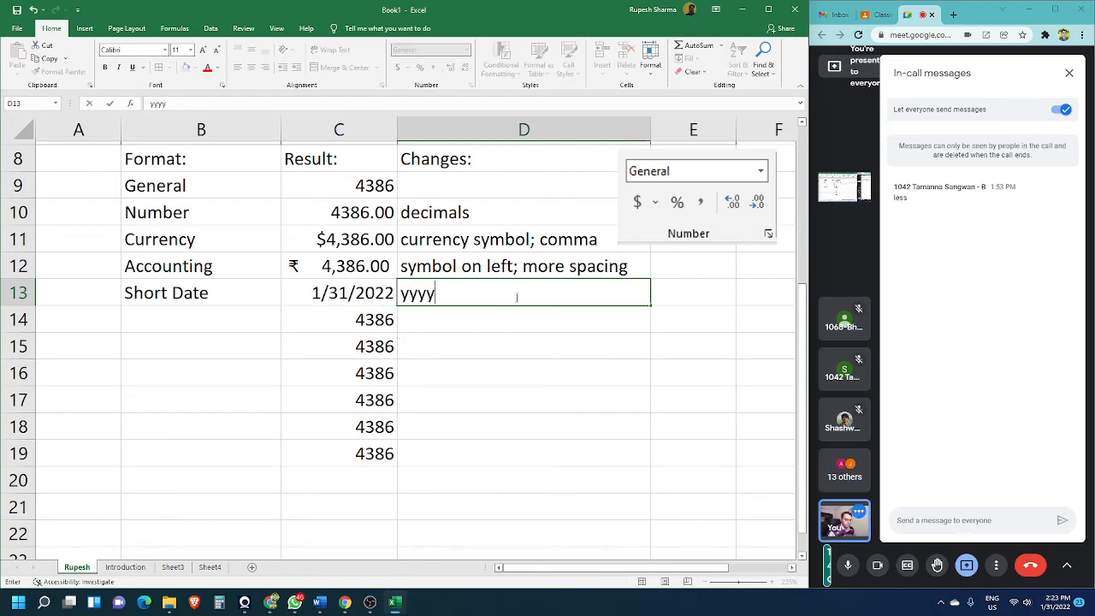
{"action": "type", "text": "-mm"}
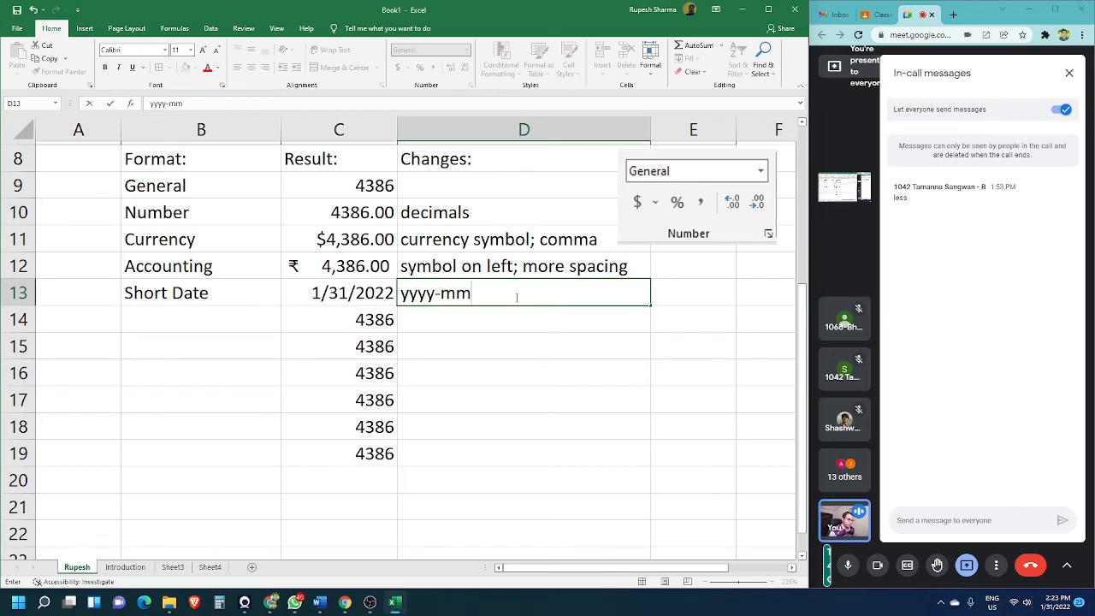
{"action": "type", "text": "-dd; dd-mm-"}
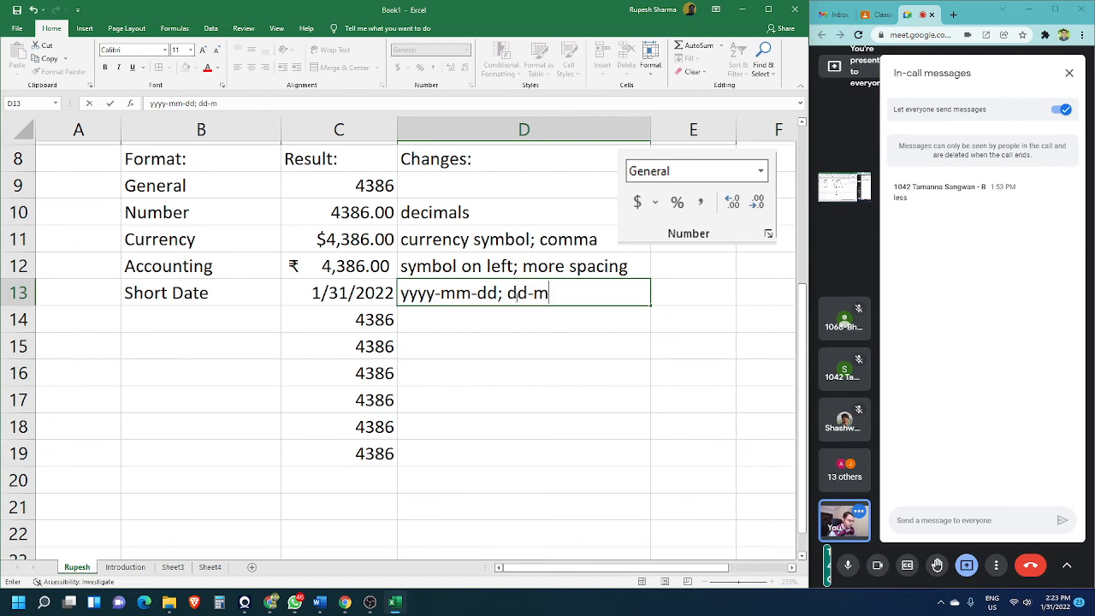
{"action": "type", "text": "yyyy"}
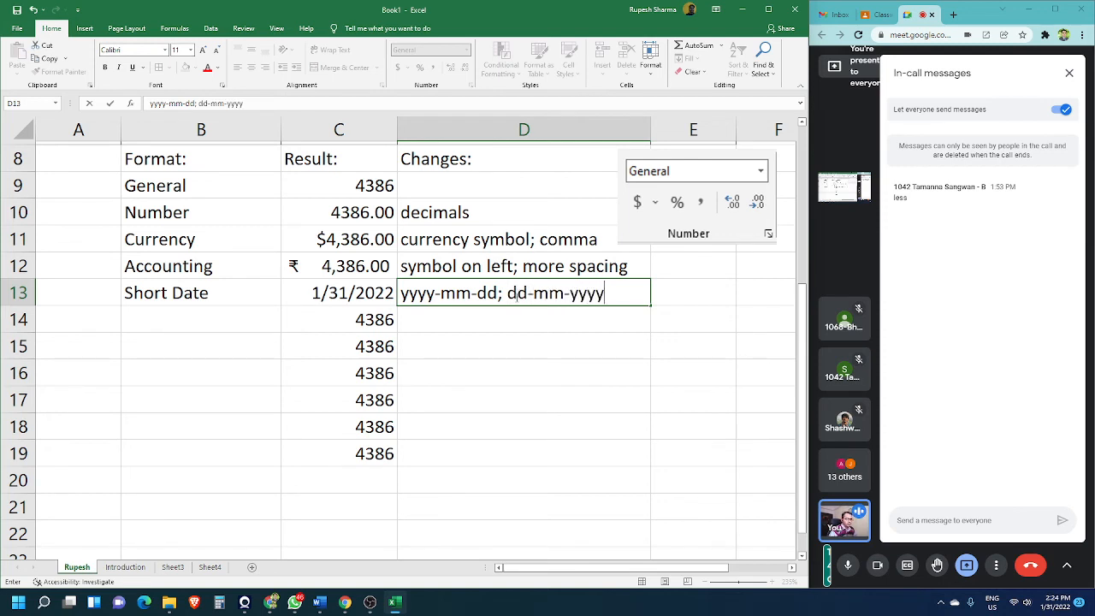
{"action": "key", "text": "Tab"}
{"action": "left_click", "coordinate": [522, 362]}
- Examine the date types offered in the Format Cells settings for C13 and close them without changing anything
{"action": "left_click", "coordinate": [365, 286]}
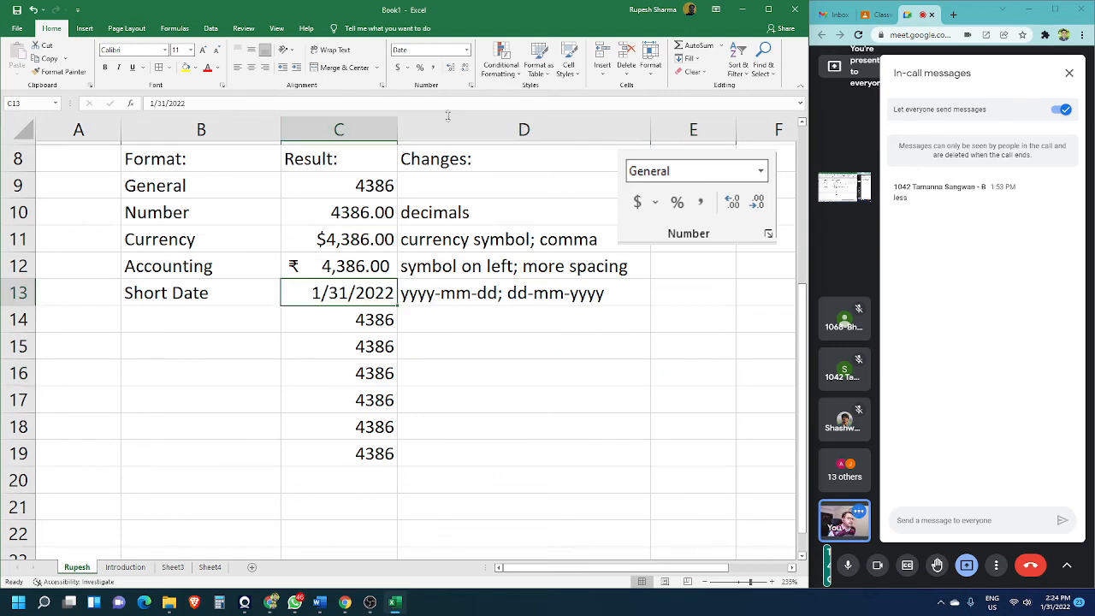
{"action": "left_click", "coordinate": [470, 85]}
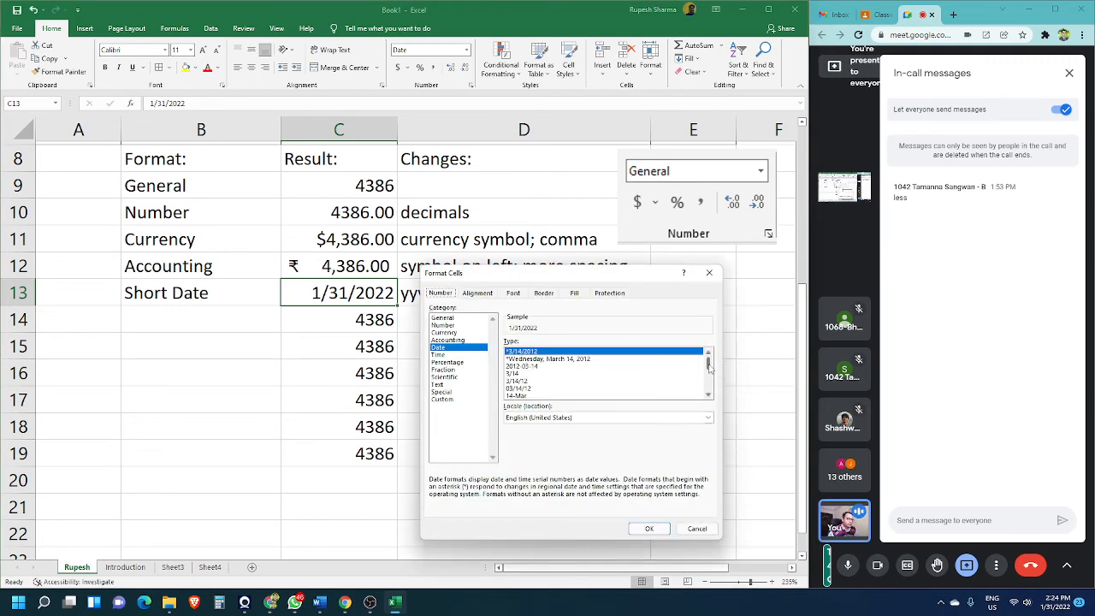
{"action": "left_click", "coordinate": [709, 272]}
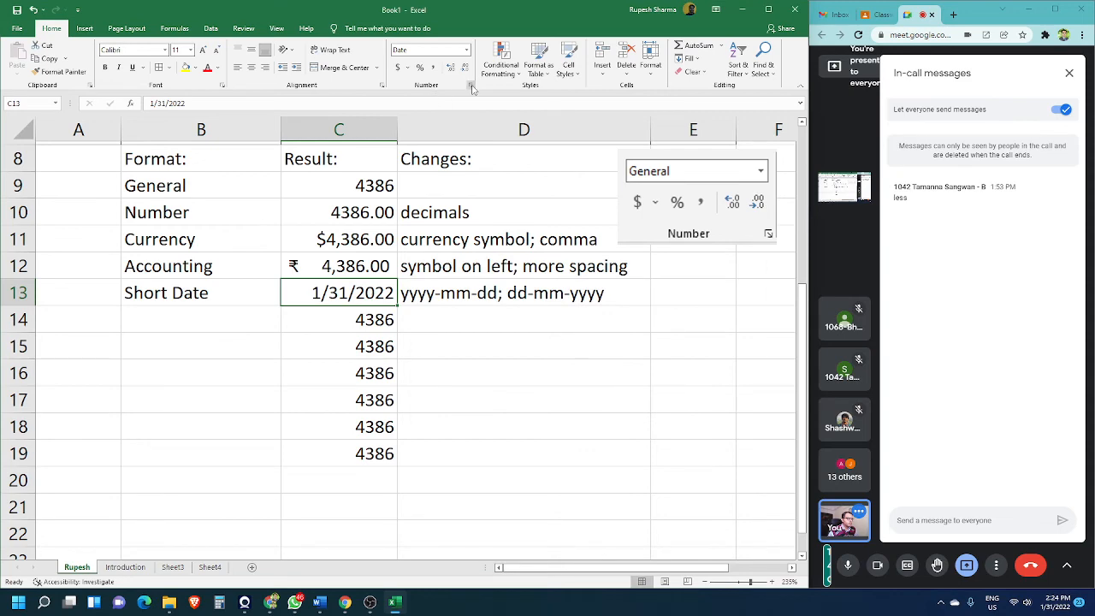
{"action": "left_click", "coordinate": [470, 85]}
{"action": "left_click_drag", "start_coordinate": [613, 267], "coordinate": [605, 174]}
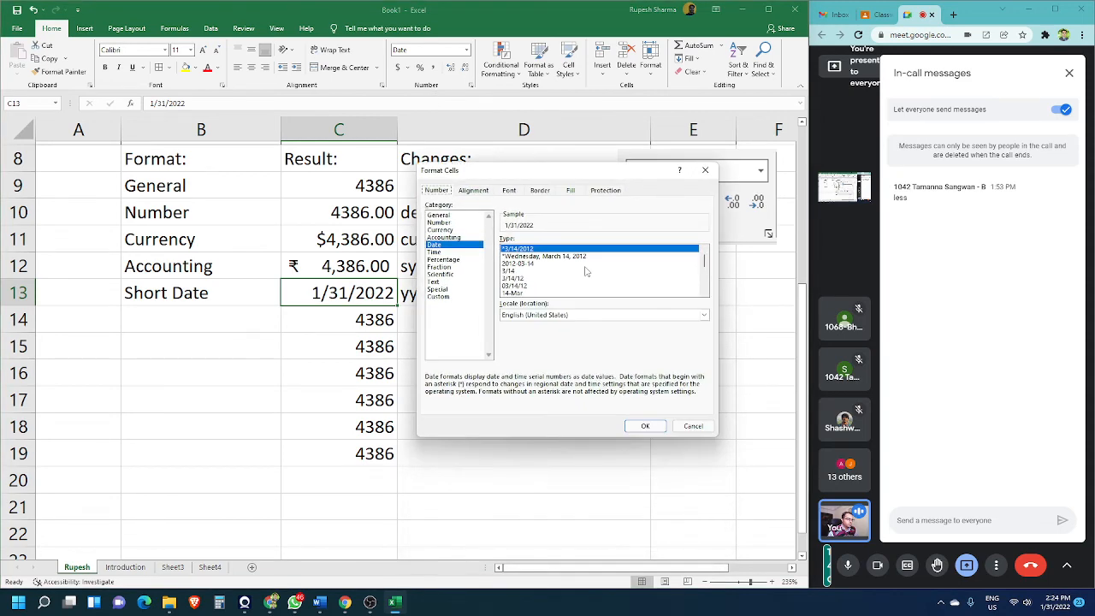
{"action": "left_click_drag", "start_coordinate": [706, 262], "coordinate": [707, 279]}
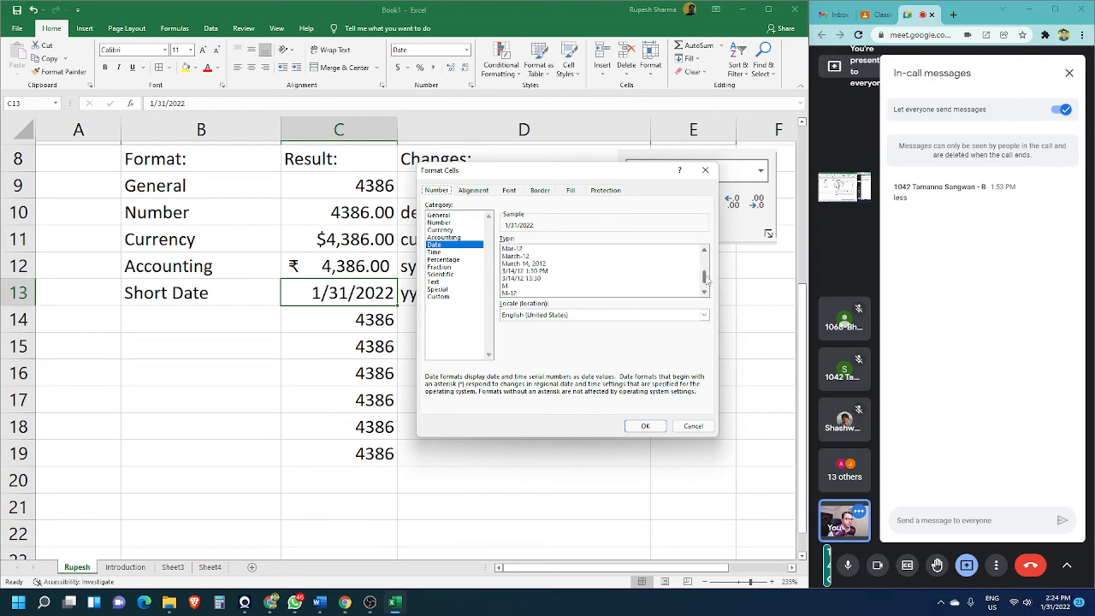
{"action": "left_click", "coordinate": [693, 426]}
- Enter the format label "Long Date" in B14, below Short Date
{"action": "left_click", "coordinate": [216, 349]}
{"action": "left_click", "coordinate": [214, 317]}
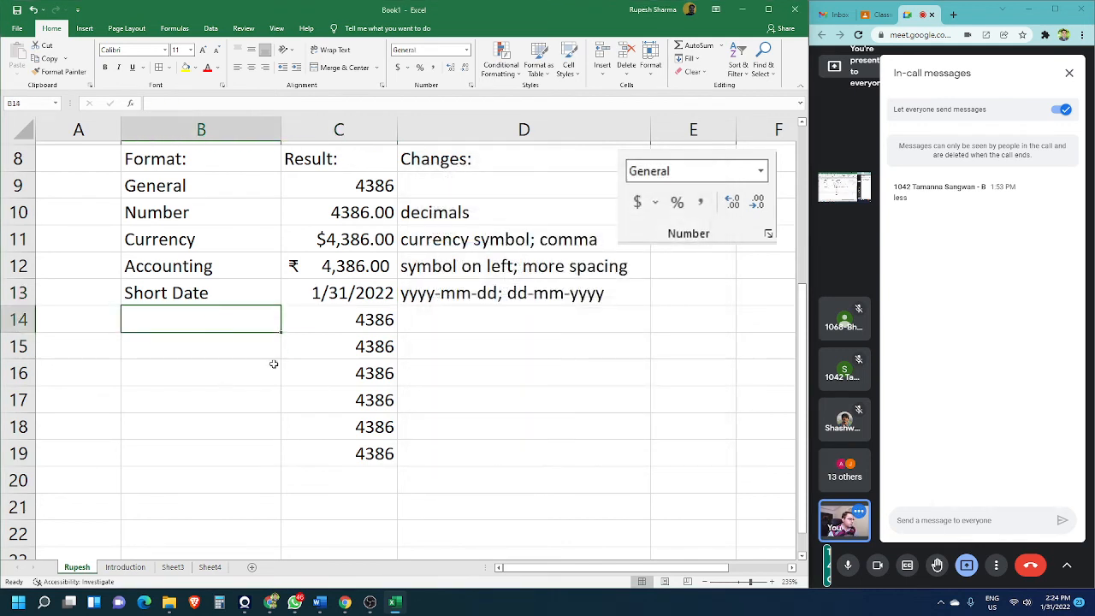
{"action": "type", "text": "Long"}
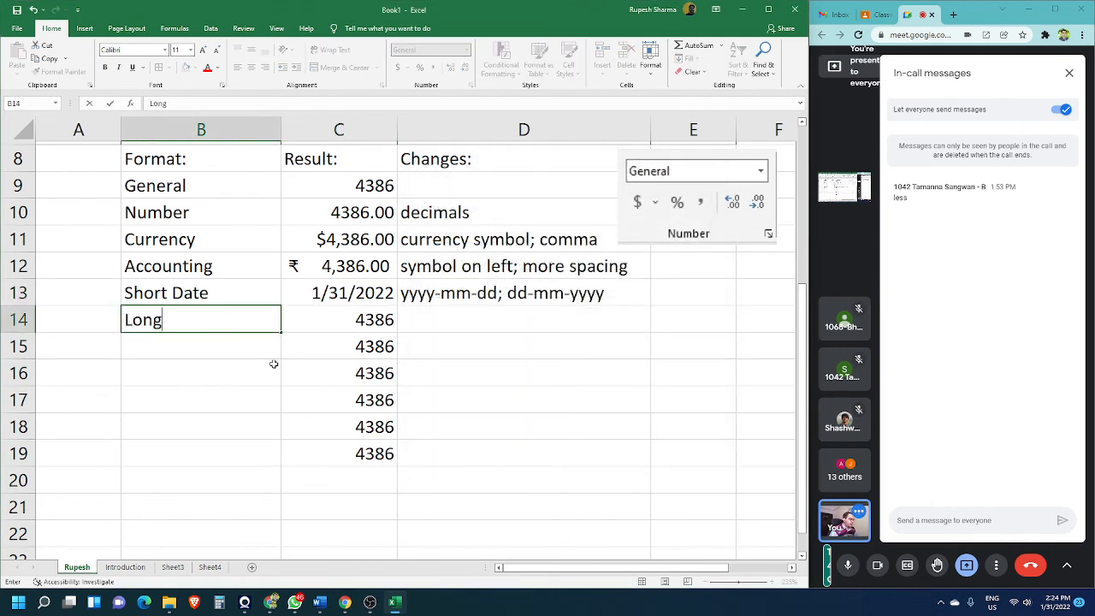
{"action": "type", "text": " Date"}
{"action": "key", "text": "Tab"}
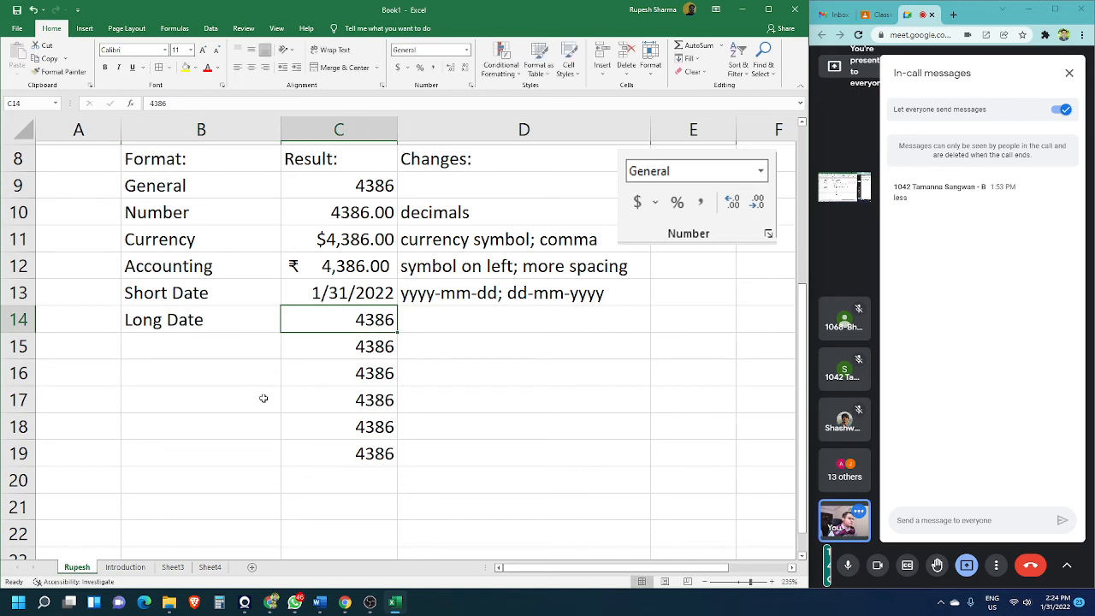
- Copy the date from C13 into C14 and apply the Long Date format to the copy
{"action": "left_click", "coordinate": [350, 293]}
{"action": "key", "text": "ctrl+c"}
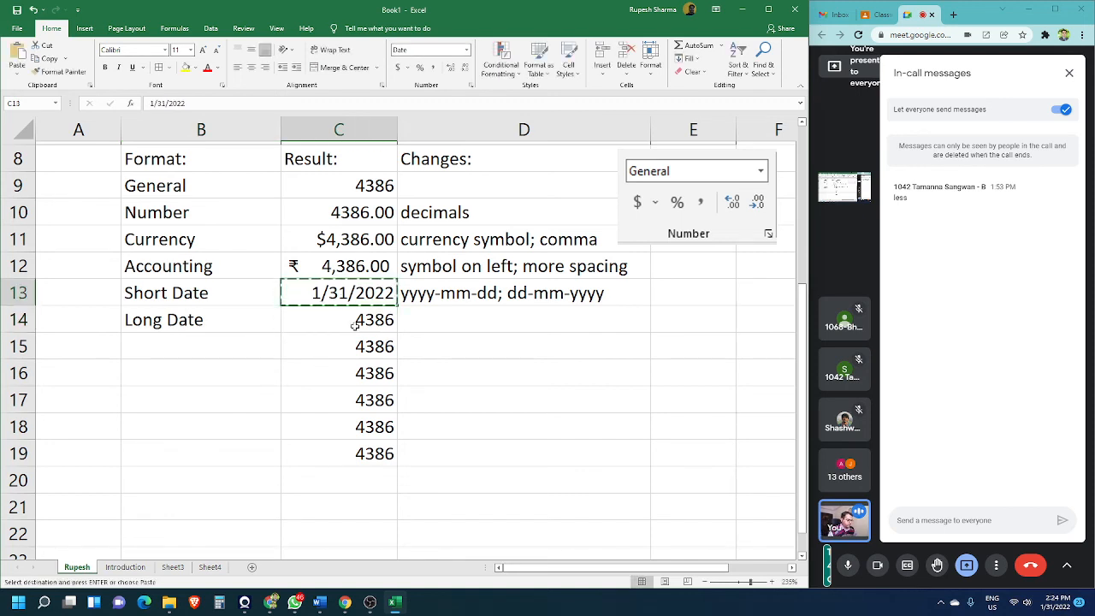
{"action": "left_click", "coordinate": [346, 320]}
{"action": "key", "text": "ctrl+v"}
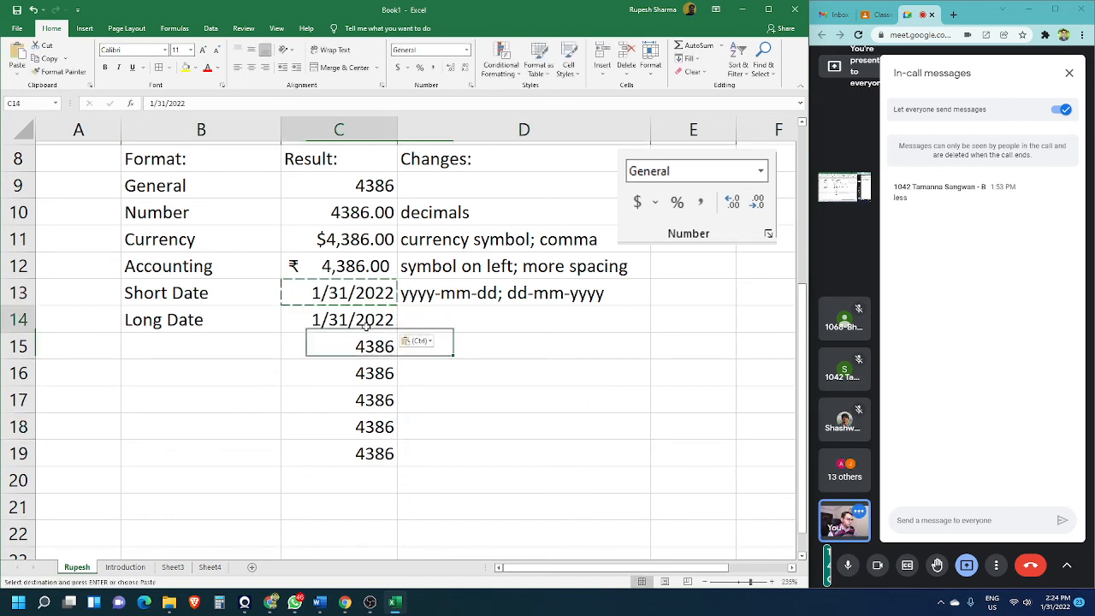
{"action": "left_click", "coordinate": [467, 49]}
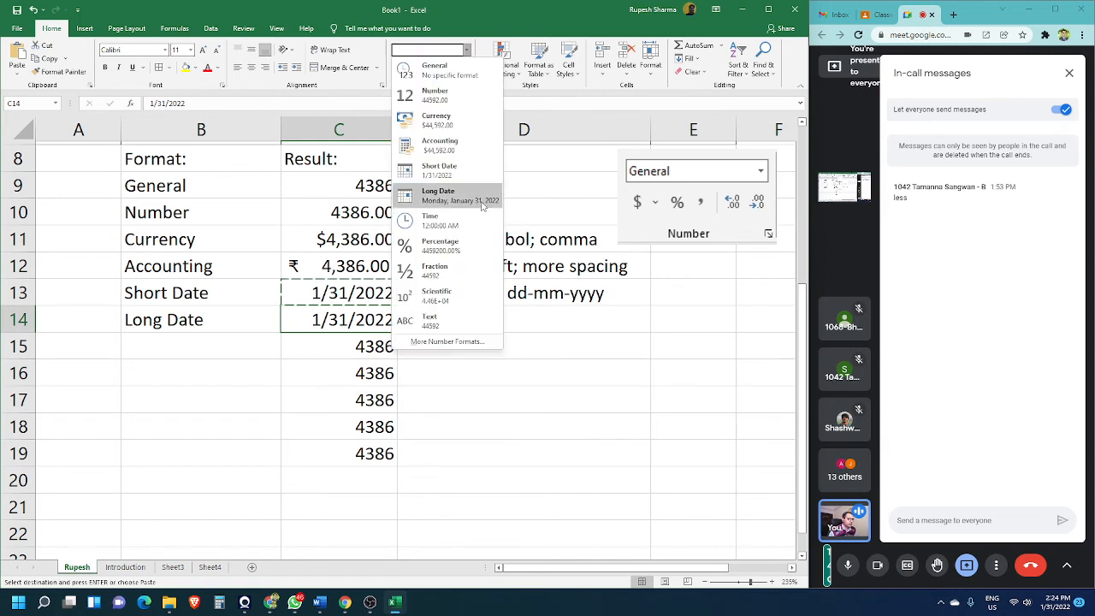
{"action": "left_click", "coordinate": [428, 198]}
{"action": "left_click", "coordinate": [462, 346]}
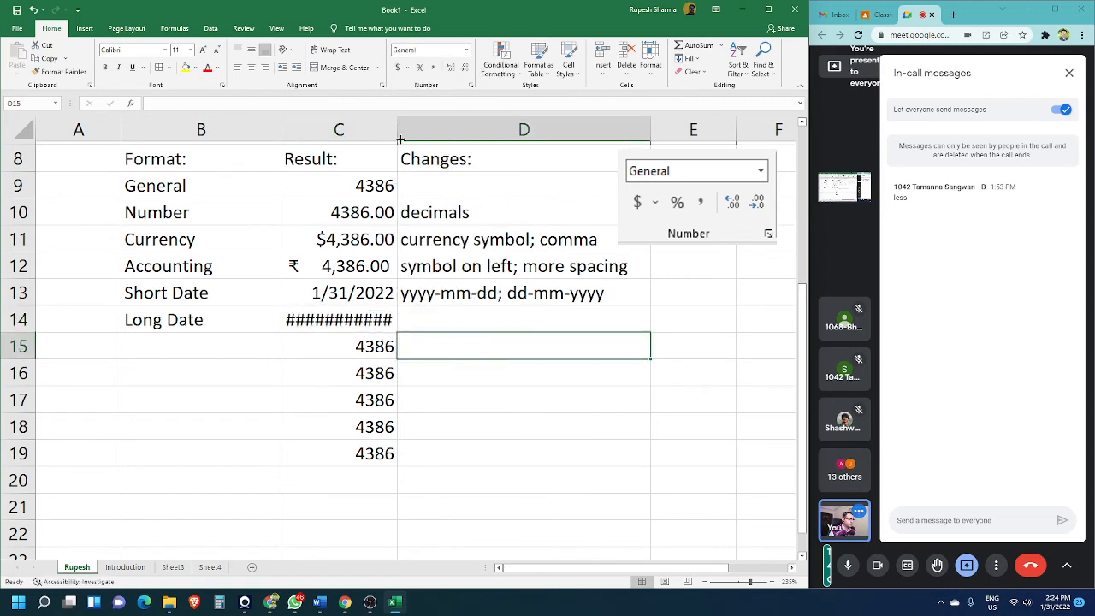
- Autofit the width of column C to the long date in C14
{"action": "left_click", "coordinate": [342, 337]}
{"action": "left_click", "coordinate": [346, 317]}
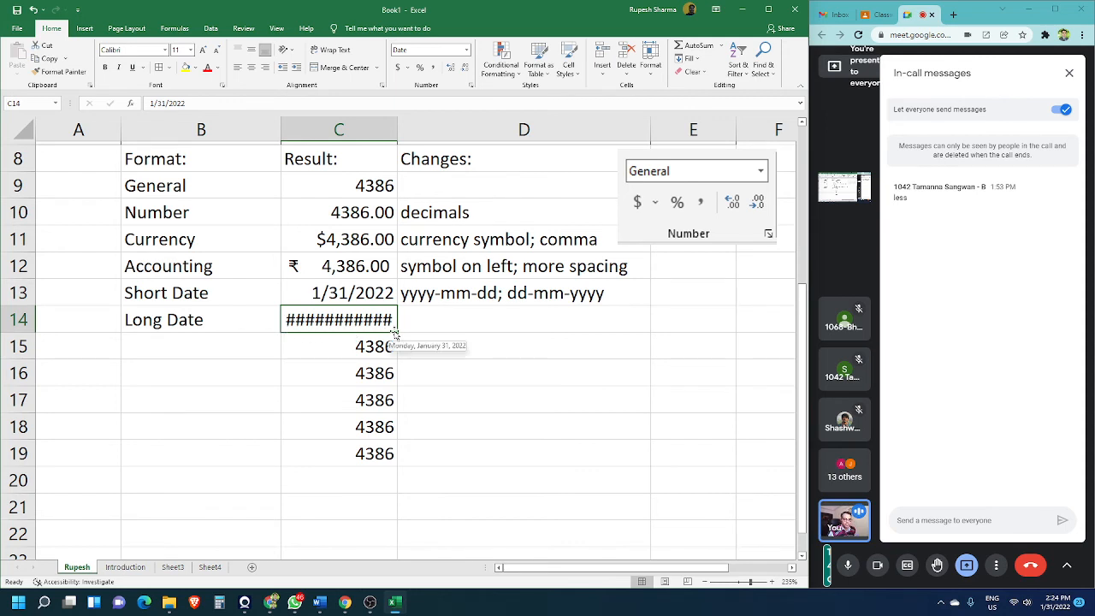
{"action": "mouse_move", "coordinate": [398, 124]}
{"action": "left_mouse_down"}
{"action": "mouse_move", "coordinate": [532, 124]}
{"action": "mouse_move", "coordinate": [398, 124]}
{"action": "left_mouse_up"}
{"action": "double_click", "coordinate": [398, 124]}
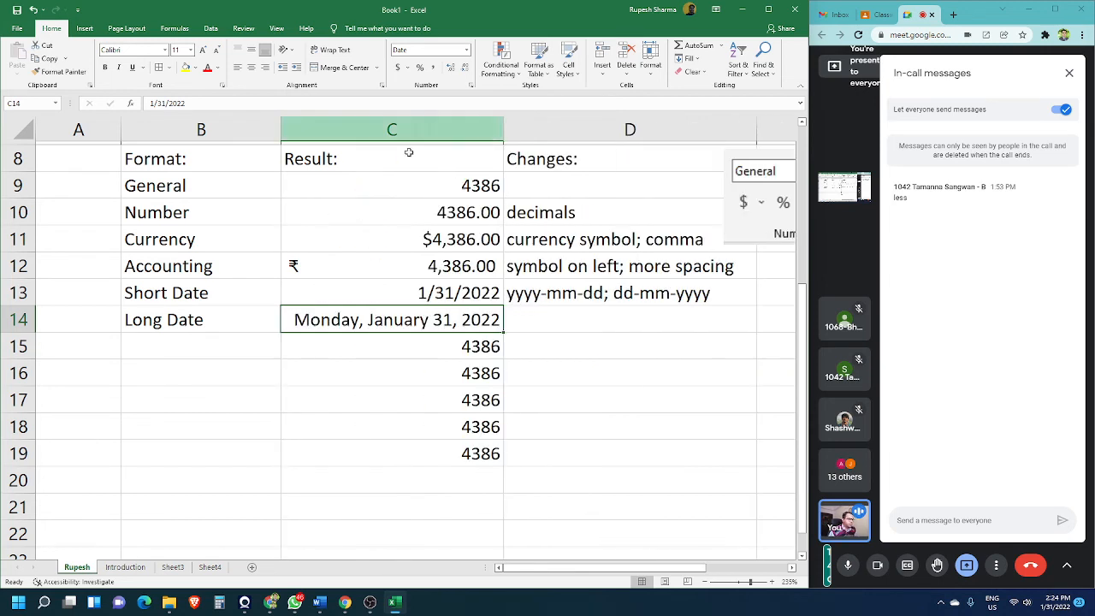
{"action": "left_click", "coordinate": [581, 364]}
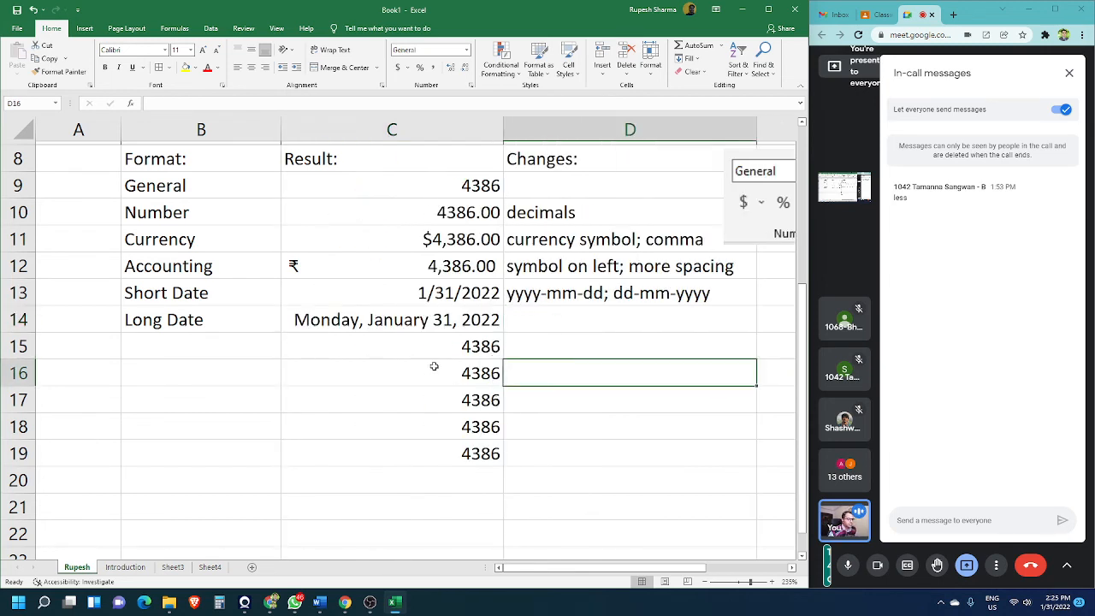
{"action": "left_click", "coordinate": [390, 311]}
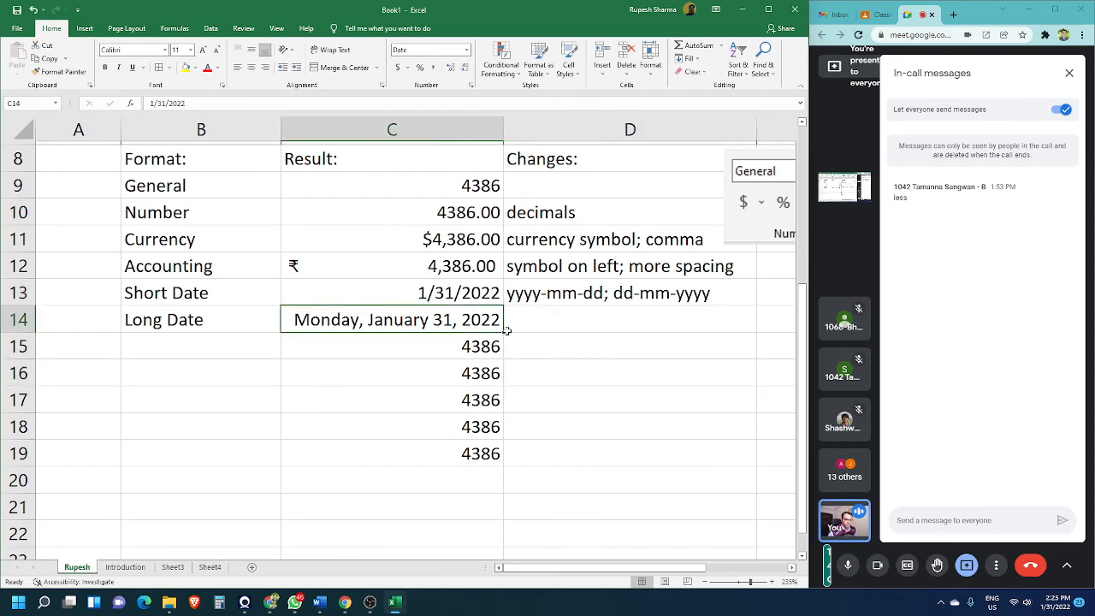
- Enter the format label "Time" in B15, below Long Date
{"action": "left_click", "coordinate": [232, 339]}
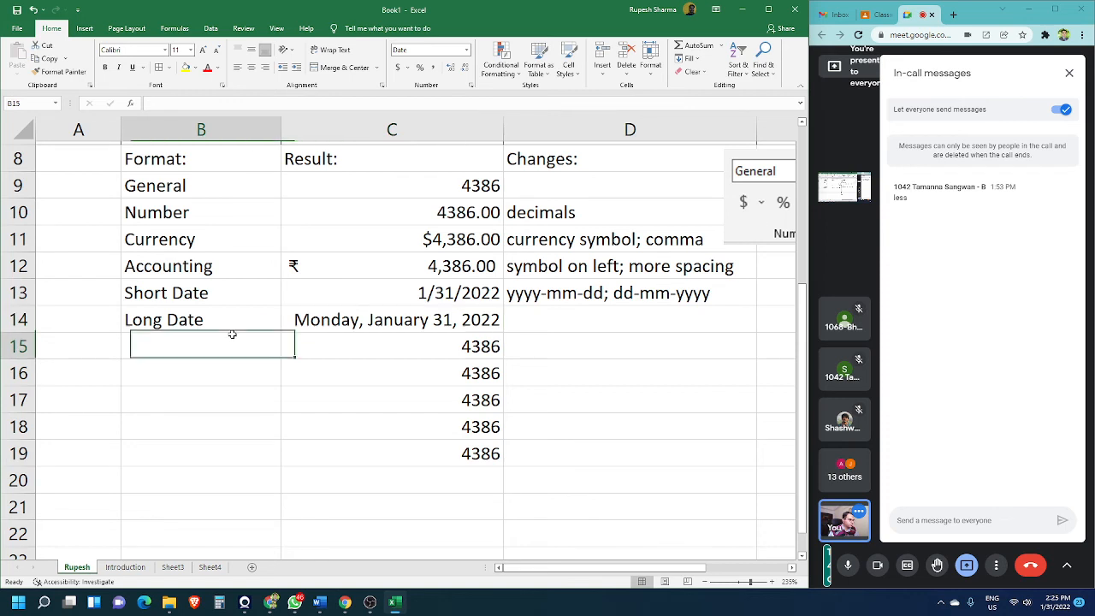
{"action": "left_click", "coordinate": [427, 314]}
{"action": "left_click", "coordinate": [176, 357]}
{"action": "left_click", "coordinate": [467, 50]}
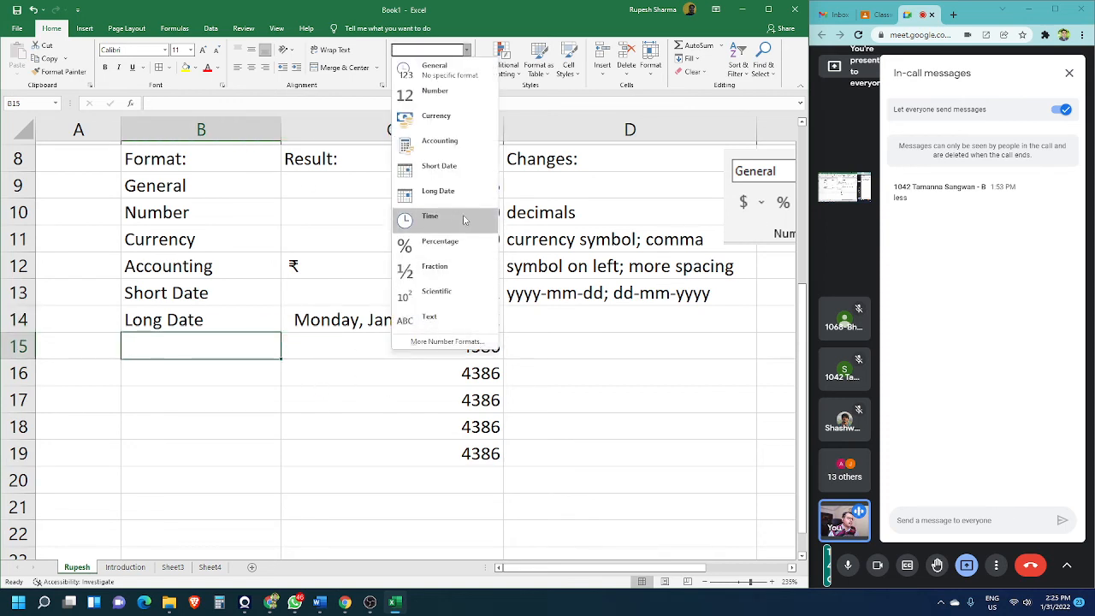
{"action": "left_click", "coordinate": [203, 343]}
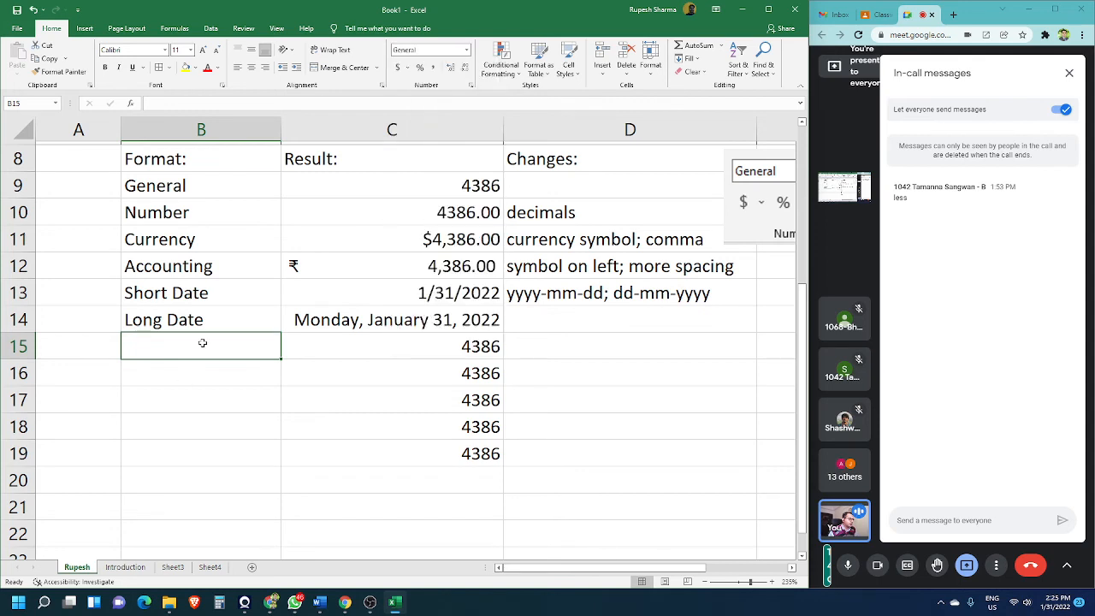
{"action": "type", "text": "Time"}
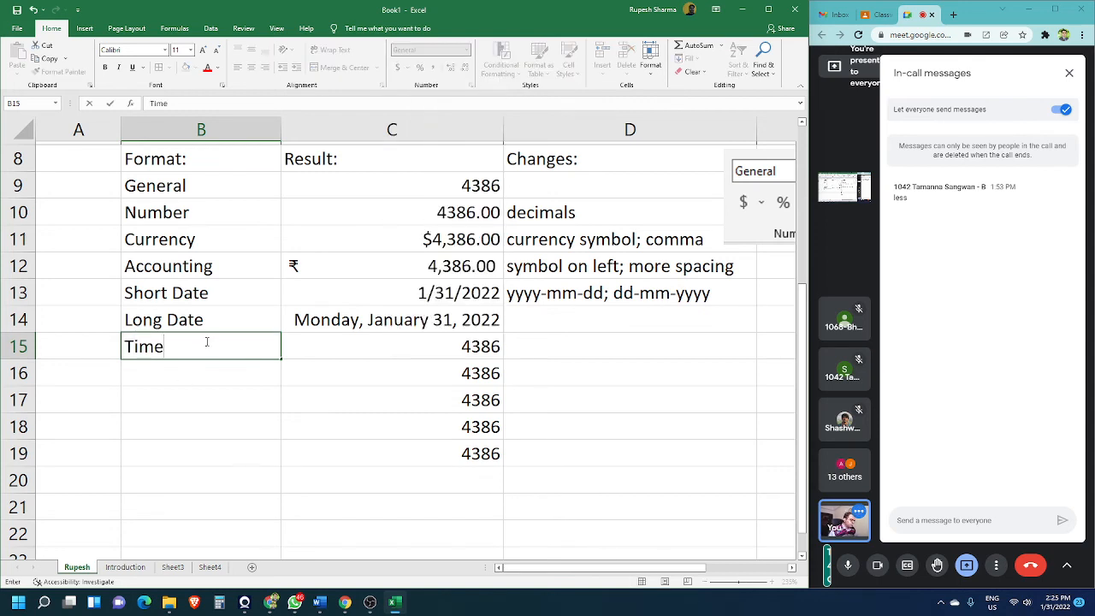
{"action": "key", "text": "Tab"}
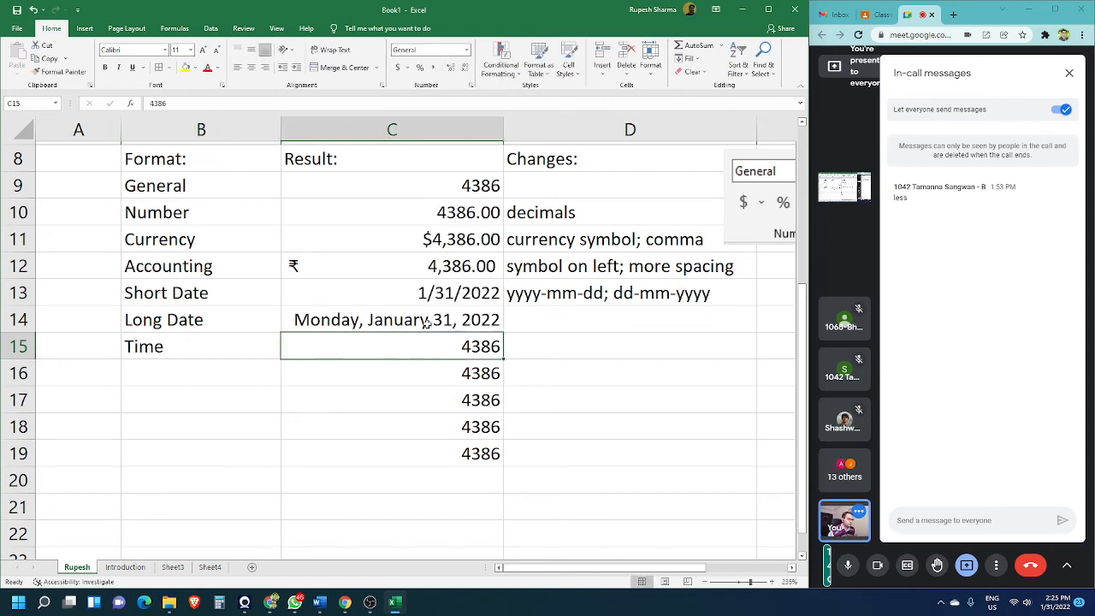
- Apply the Time format to C15 and check the full value stored in the cell
{"action": "left_click", "coordinate": [469, 53]}
{"action": "left_click", "coordinate": [472, 213]}
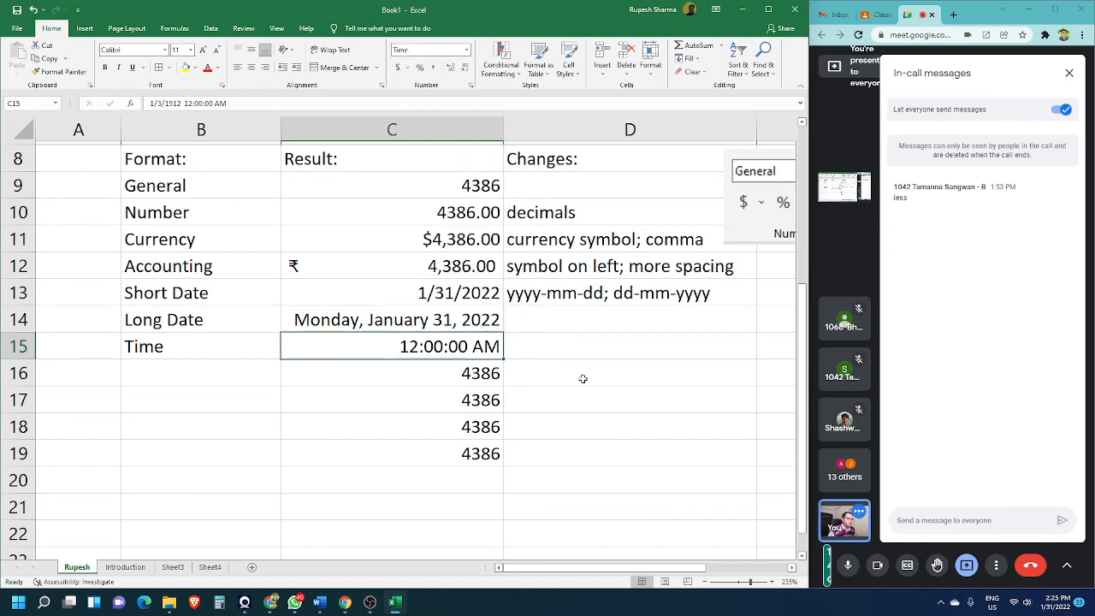
{"action": "left_click", "coordinate": [583, 379]}
{"action": "double_click", "coordinate": [422, 346]}
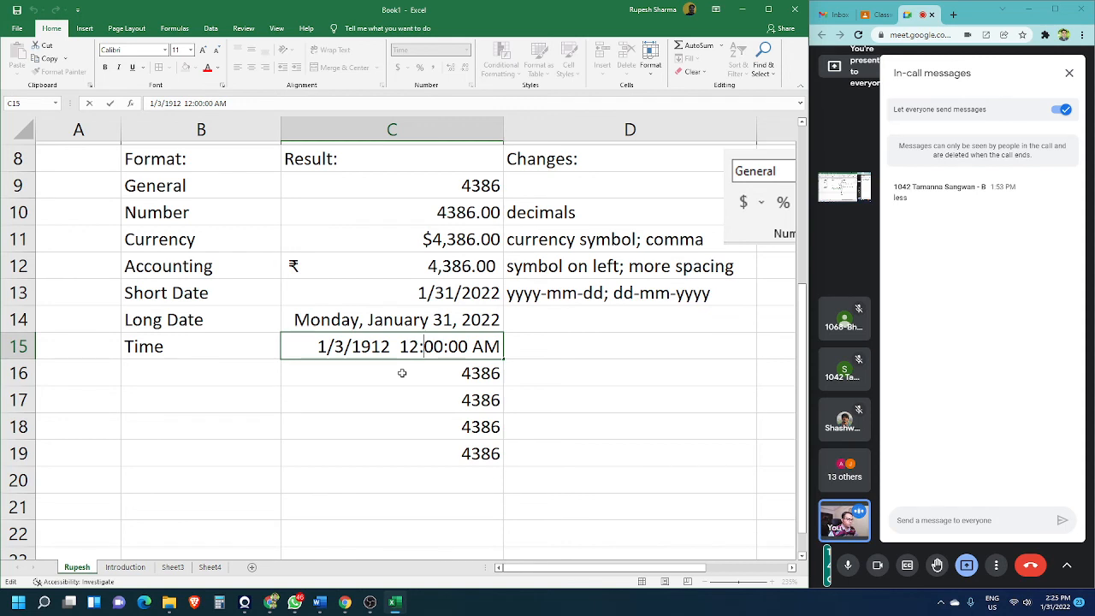
{"action": "key", "text": "Tab"}
{"action": "left_click", "coordinate": [404, 349]}
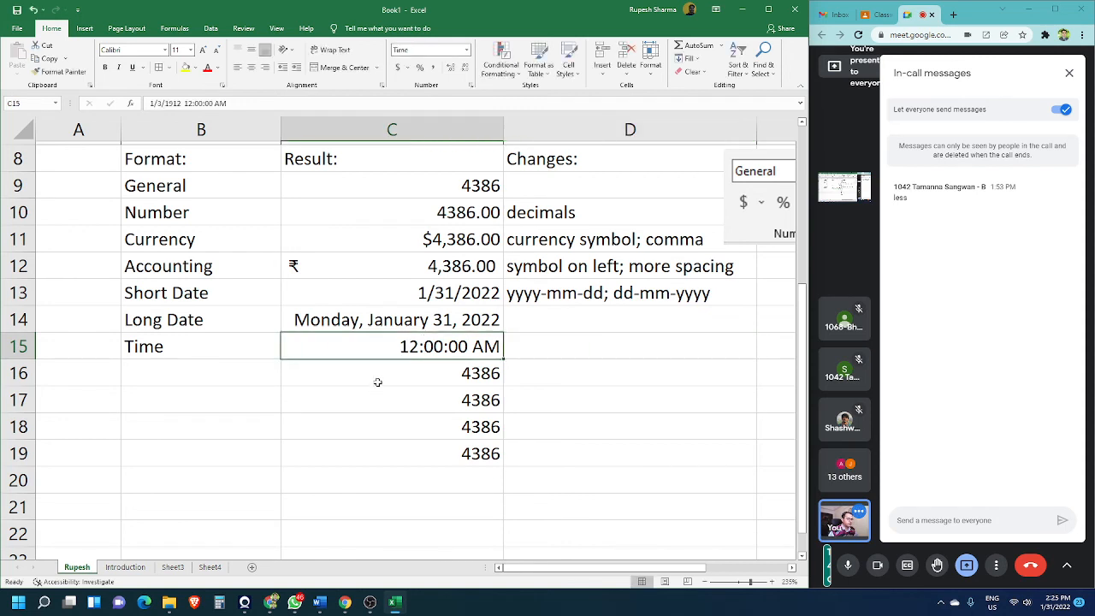
{"action": "left_click", "coordinate": [237, 374]}
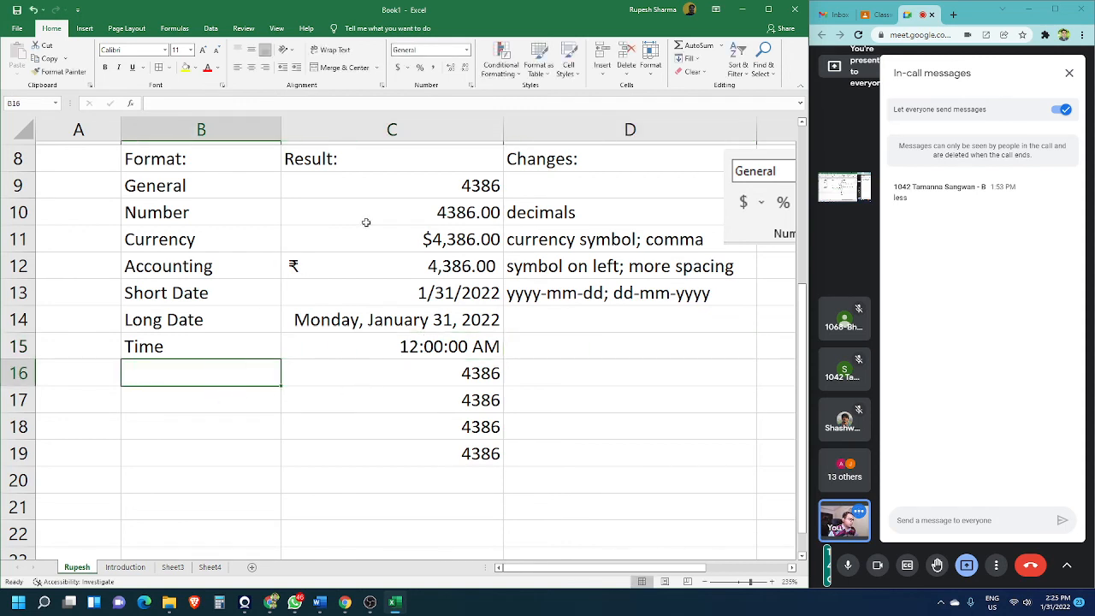
{"action": "left_click", "coordinate": [467, 50]}
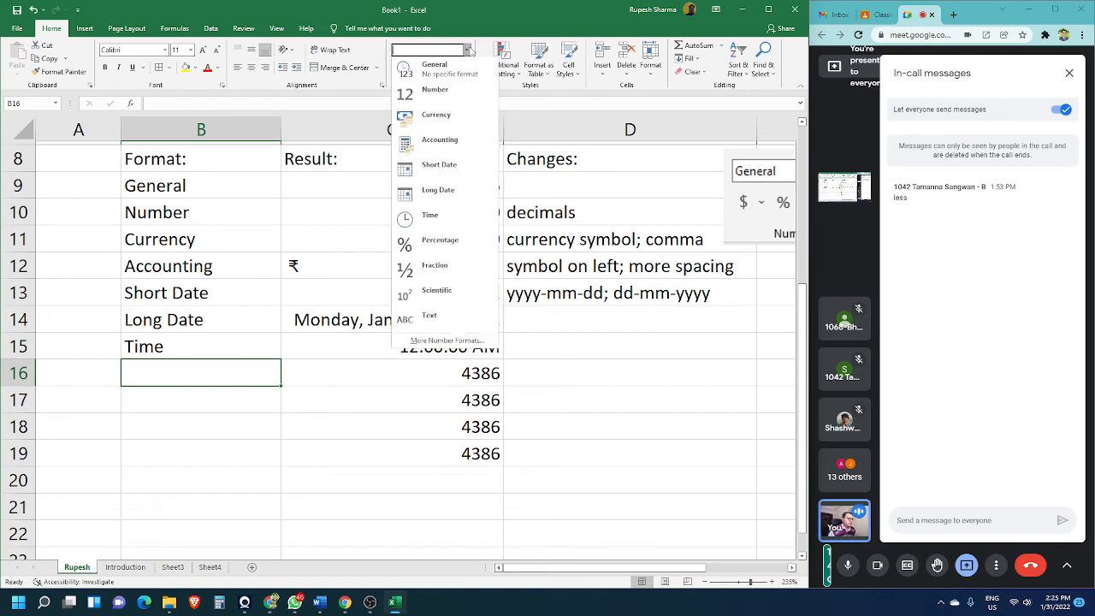
{"action": "left_click", "coordinate": [460, 244]}
{"action": "key", "text": "ctrl+z"}
- Enter the format label "Percentage" in B16, below Time
{"action": "left_click", "coordinate": [184, 434]}
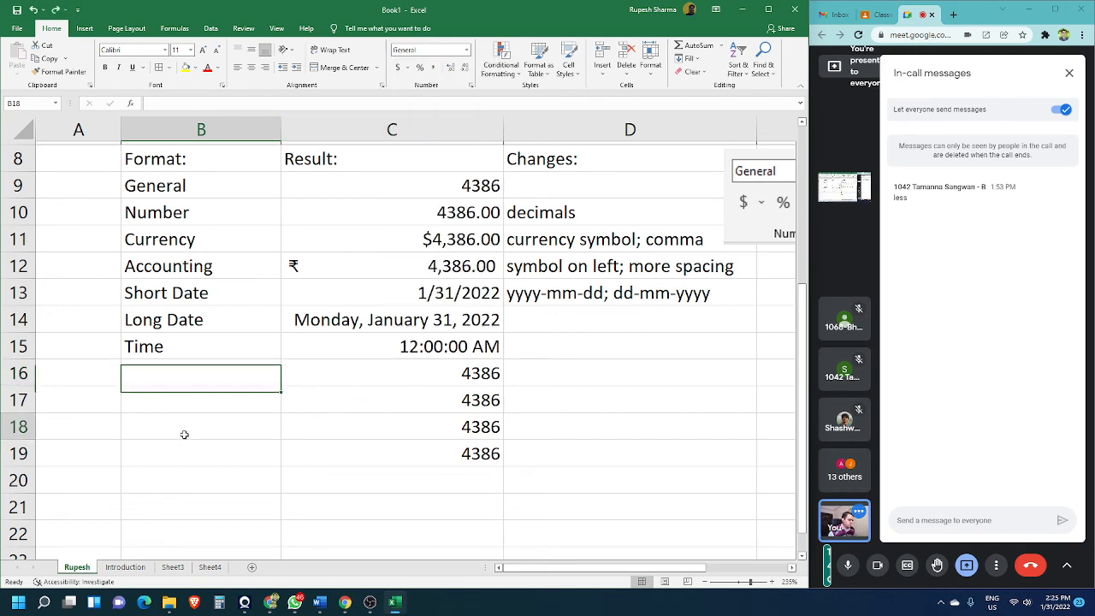
{"action": "left_click", "coordinate": [201, 365]}
{"action": "type", "text": "Percentage"}
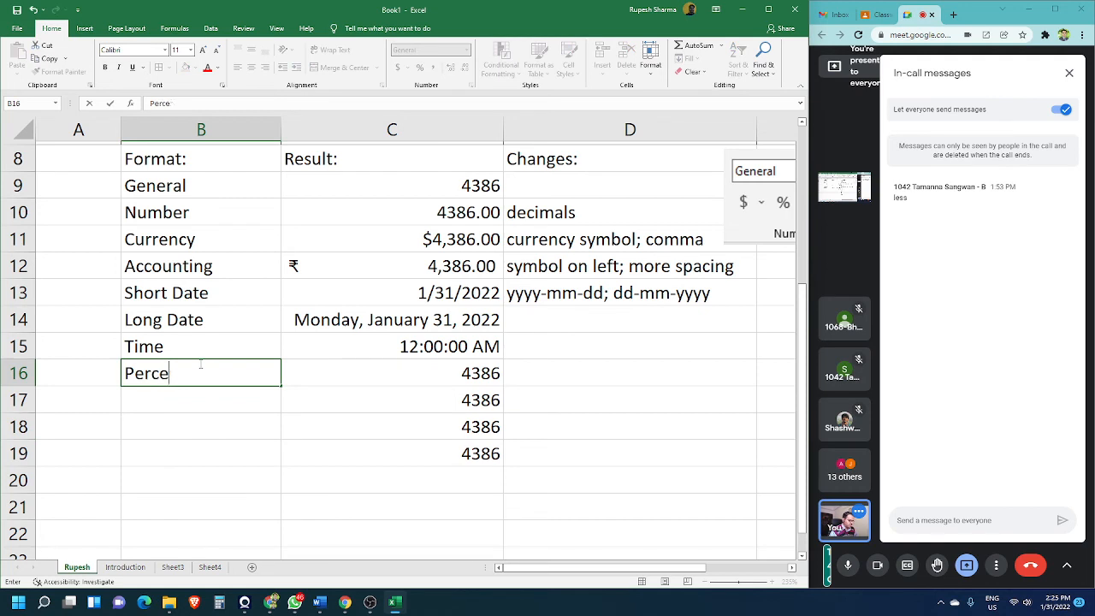
{"action": "key", "text": "Tab"}
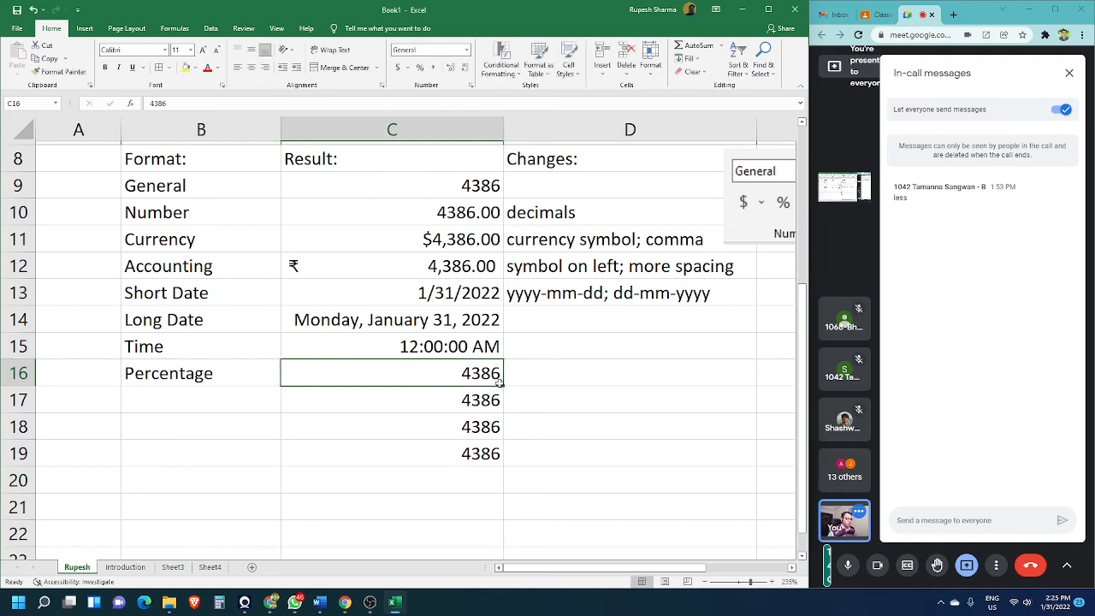
- Apply the Percentage format to the number in C16
{"action": "left_click", "coordinate": [467, 50]}
{"action": "left_click", "coordinate": [441, 245]}
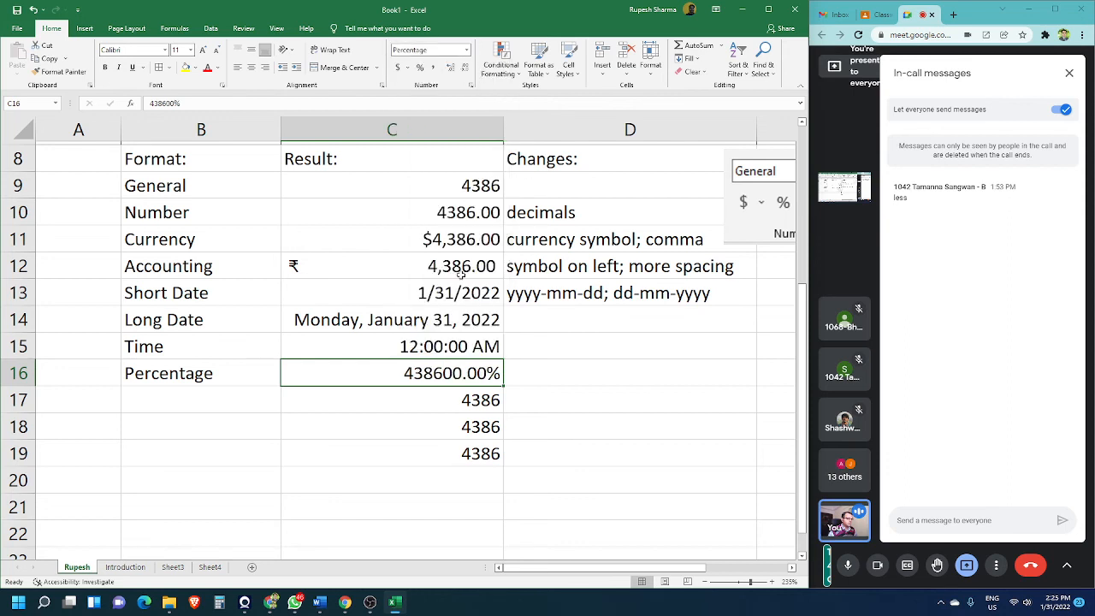
{"action": "left_click", "coordinate": [620, 380]}
{"action": "left_click", "coordinate": [326, 430]}
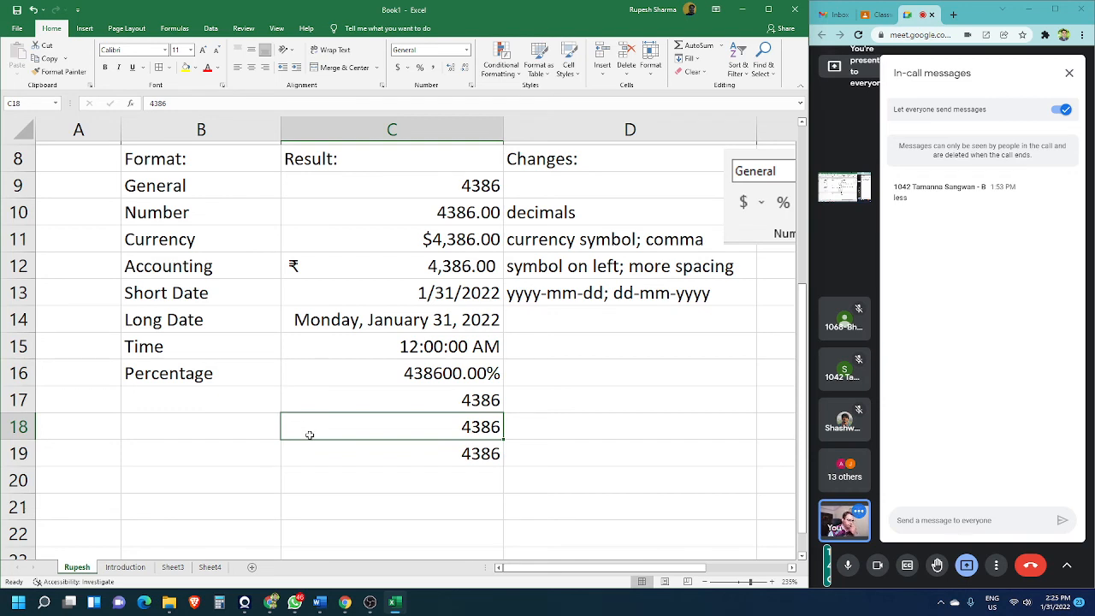
{"action": "left_click", "coordinate": [446, 380]}
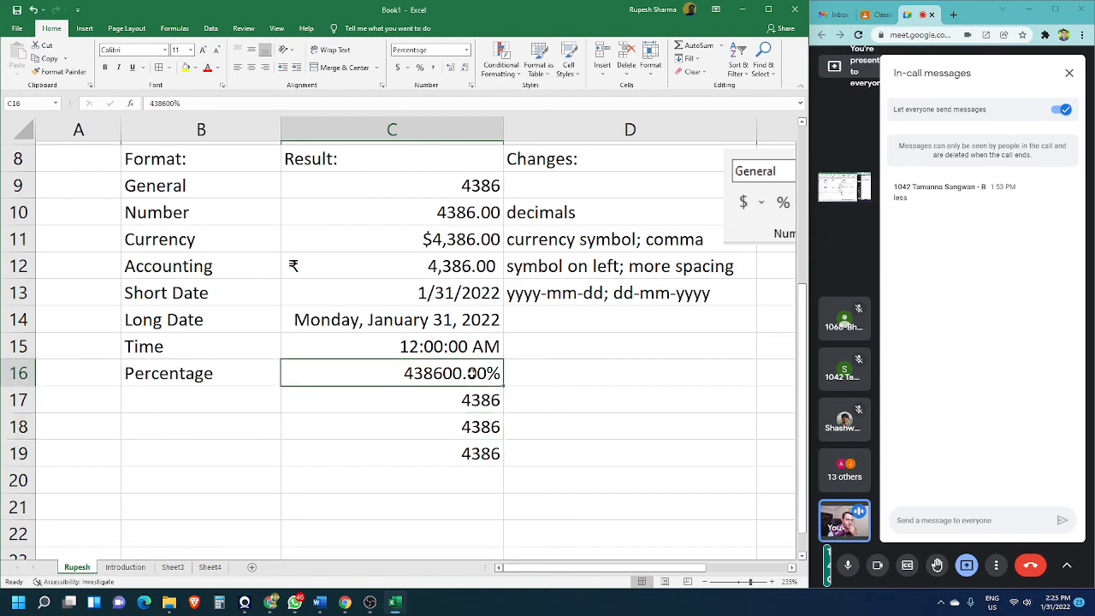
{"action": "left_click", "coordinate": [256, 407]}
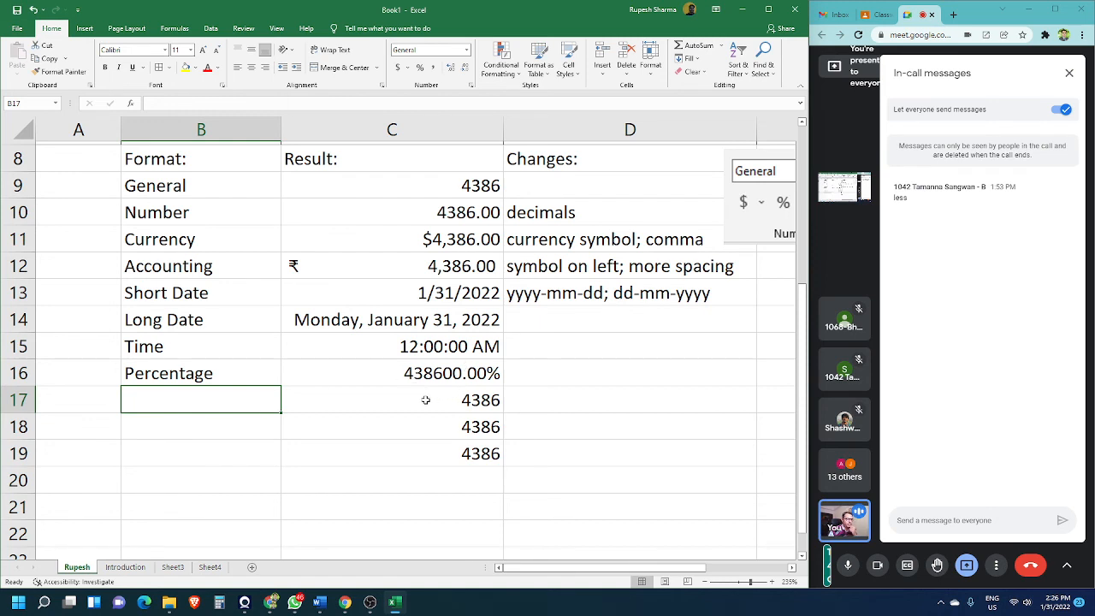
- Enter 10 in D16 beside the percentage result and apply the Percent Style to it
{"action": "left_click", "coordinate": [622, 383]}
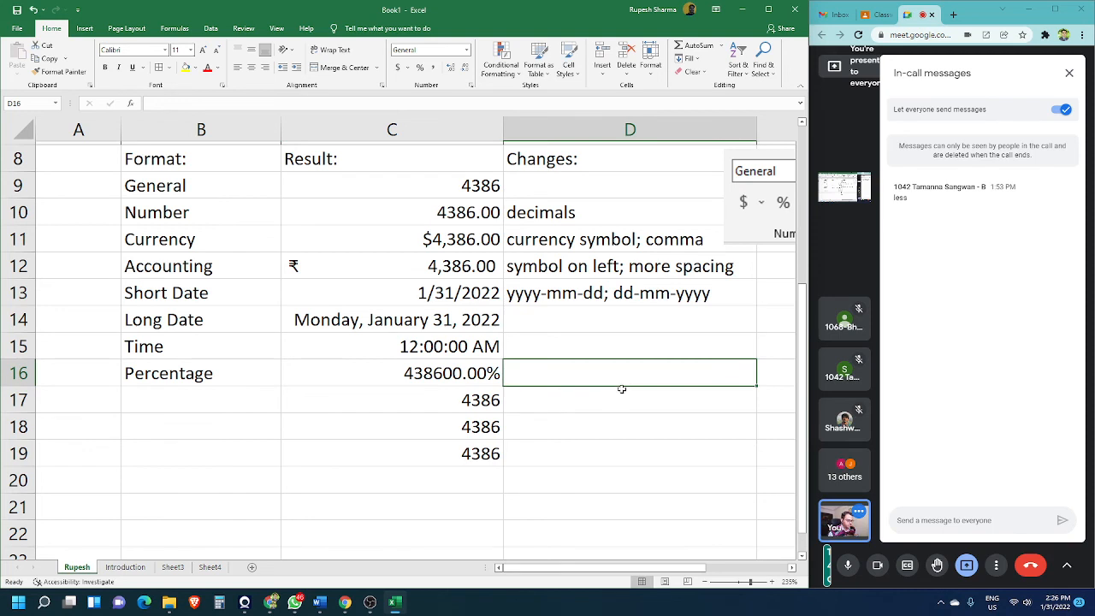
{"action": "type", "text": "10"}
{"action": "key", "text": "Tab"}
{"action": "left_click", "coordinate": [611, 375]}
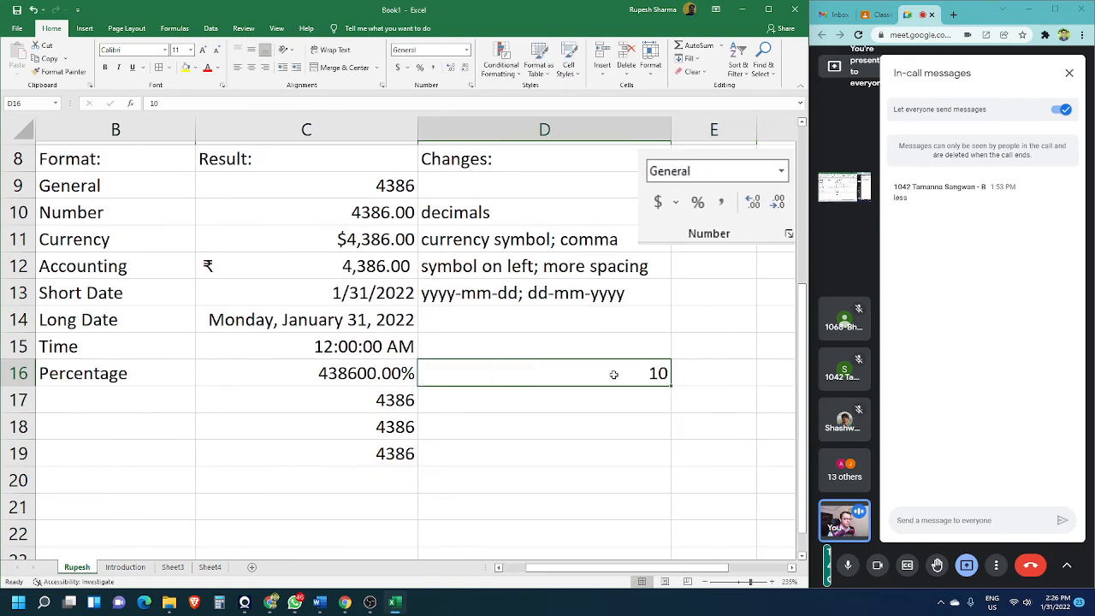
{"action": "left_click", "coordinate": [421, 71]}
{"action": "left_click", "coordinate": [596, 428]}
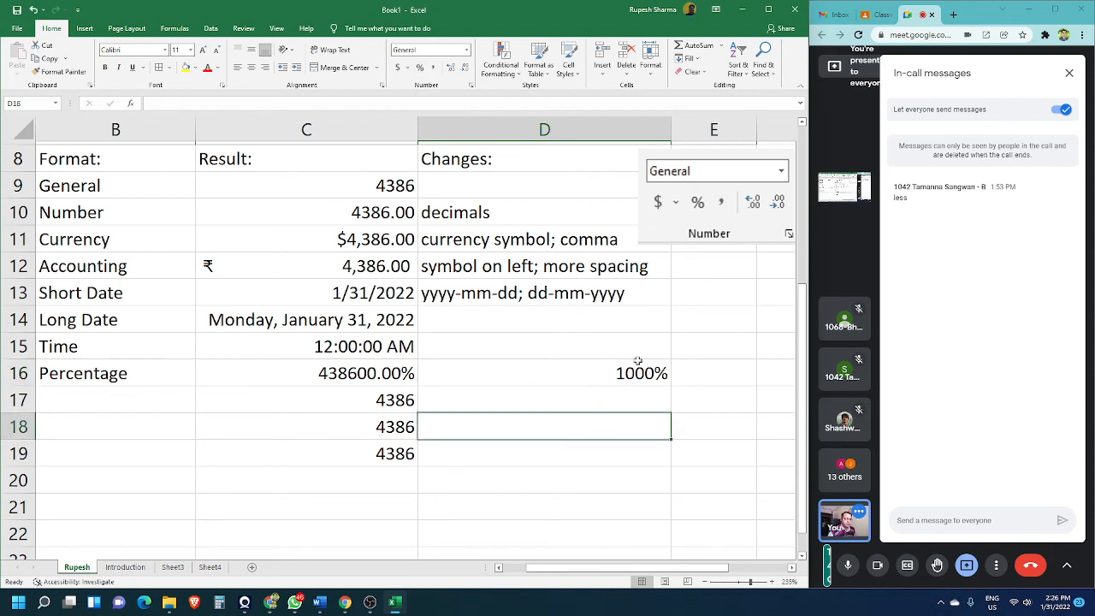
- Replace the example value in the percent-formatted cell D16 with 0.1%
{"action": "left_click", "coordinate": [595, 374]}
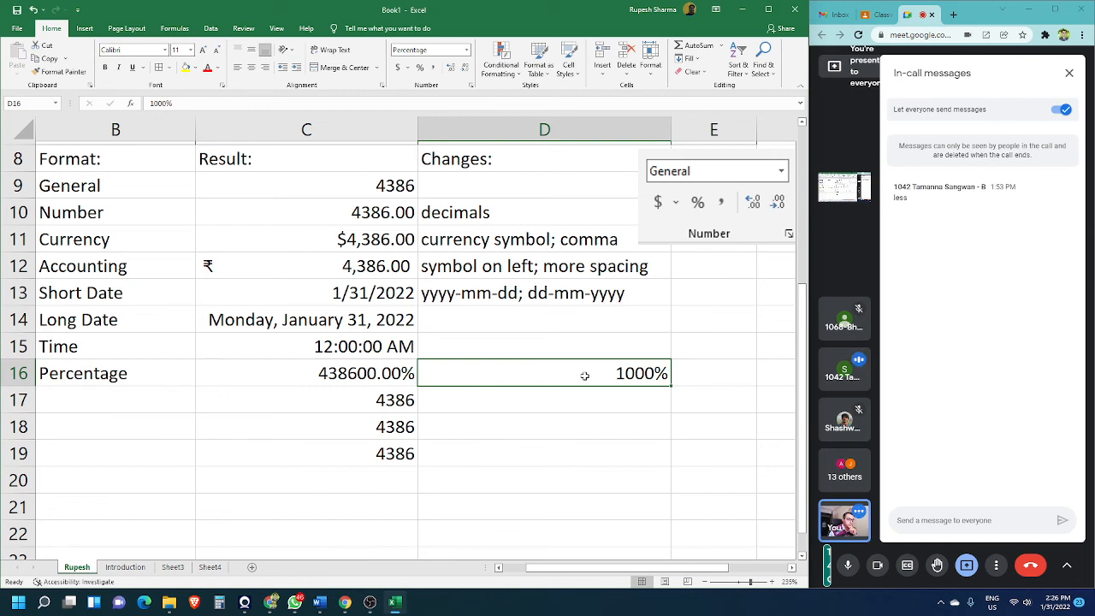
{"action": "type", "text": "0.1"}
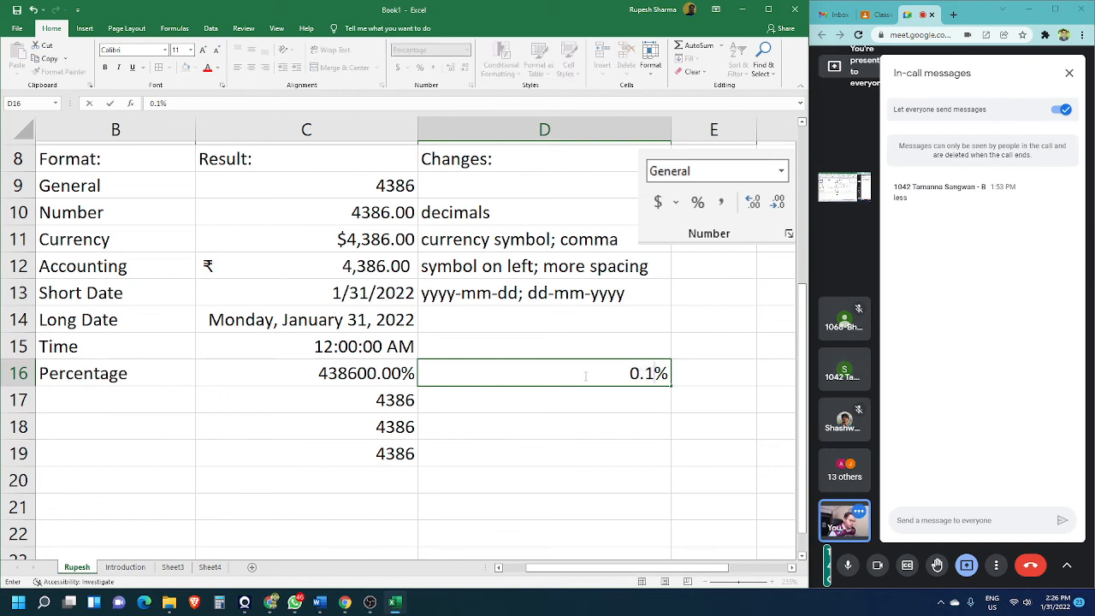
{"action": "key", "text": "Tab"}
{"action": "left_click", "coordinate": [601, 433]}
{"action": "left_click", "coordinate": [597, 374]}
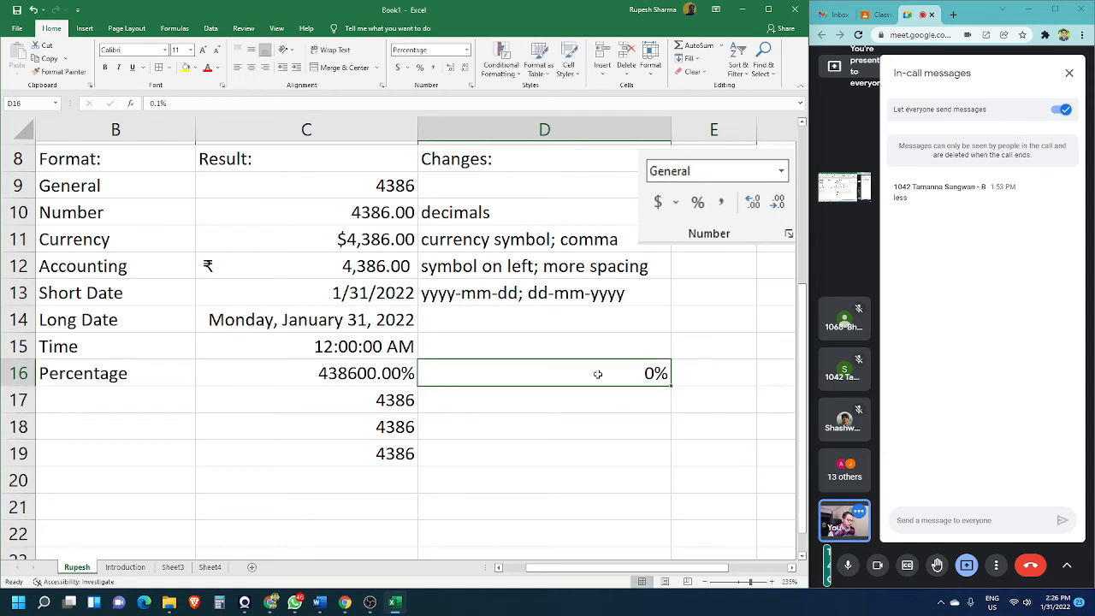
- Clear the contents of D16 and set its number format back to General
{"action": "key", "text": "Delete"}
{"action": "key", "text": "Tab"}
{"action": "left_click", "coordinate": [548, 373]}
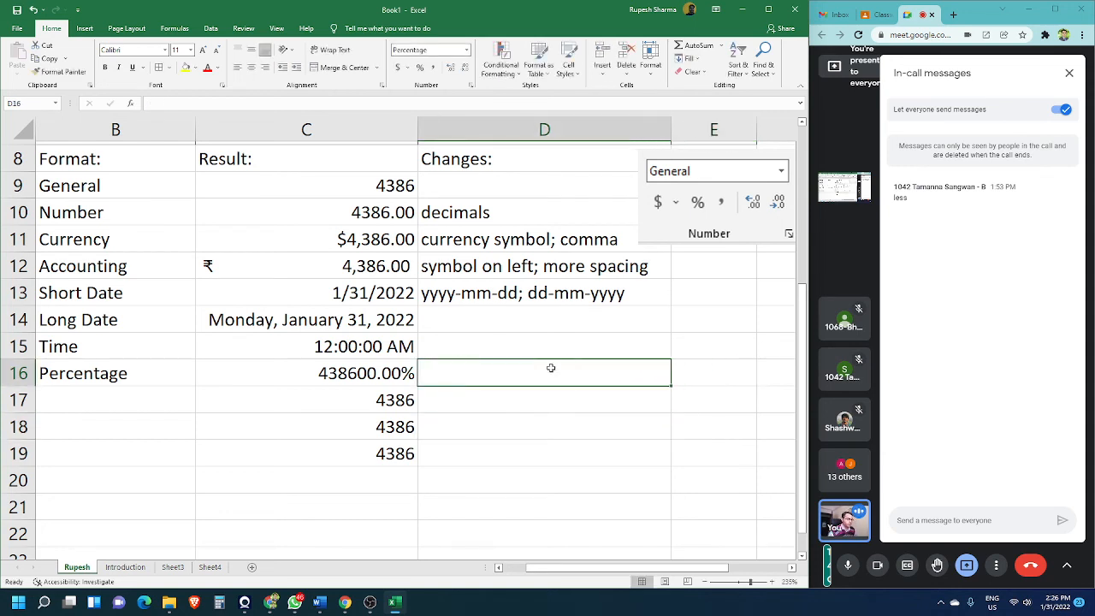
{"action": "left_click", "coordinate": [467, 50]}
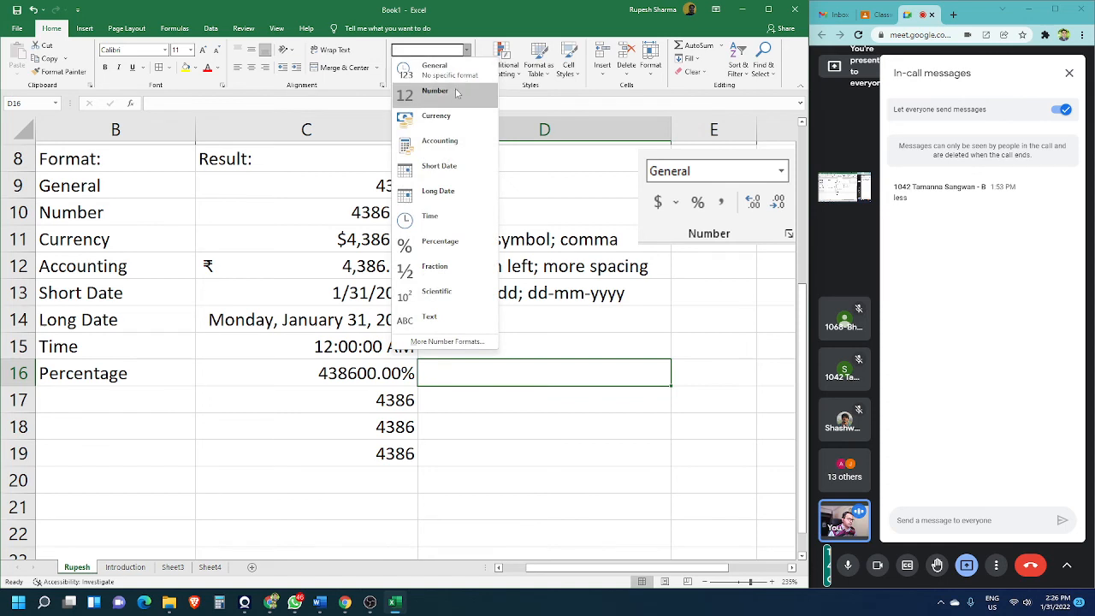
{"action": "left_click", "coordinate": [432, 65]}
{"action": "left_click", "coordinate": [579, 431]}
{"action": "left_click", "coordinate": [591, 374]}
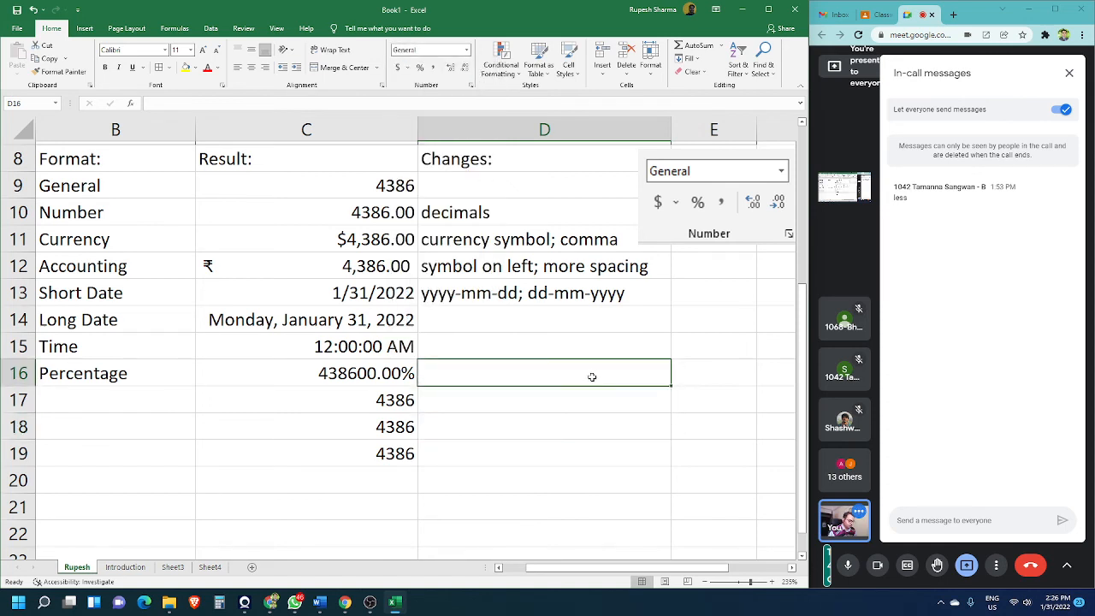
- Enter 0.1 in the General-formatted cell D16 and apply the Percent Style to show 10%
{"action": "type", "text": "0.1"}
{"action": "key", "text": "Tab"}
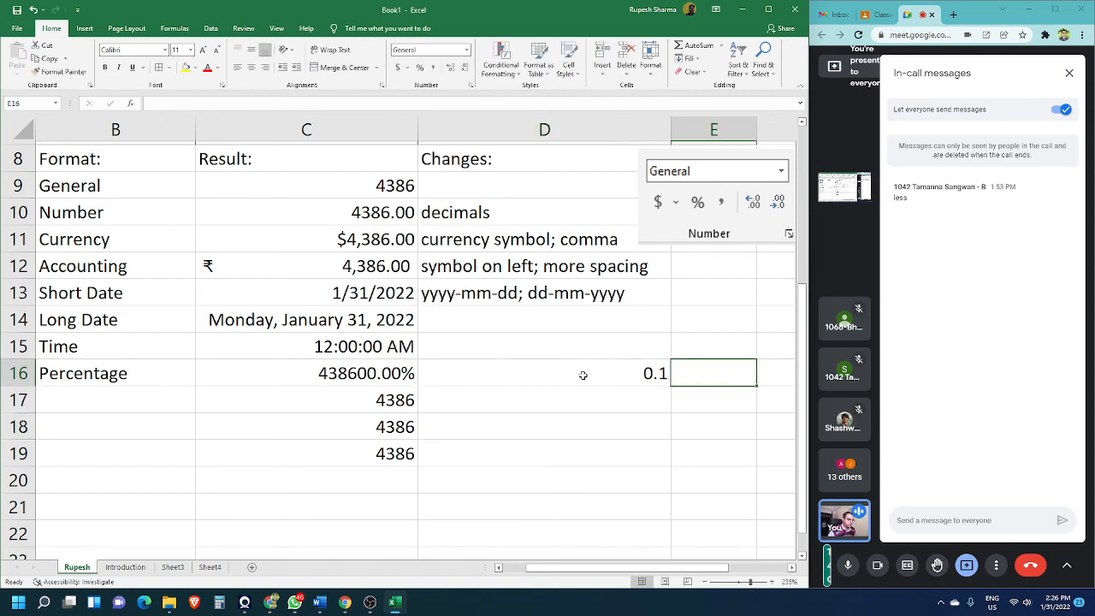
{"action": "left_click", "coordinate": [564, 425]}
{"action": "left_click", "coordinate": [559, 380]}
{"action": "left_click", "coordinate": [412, 67]}
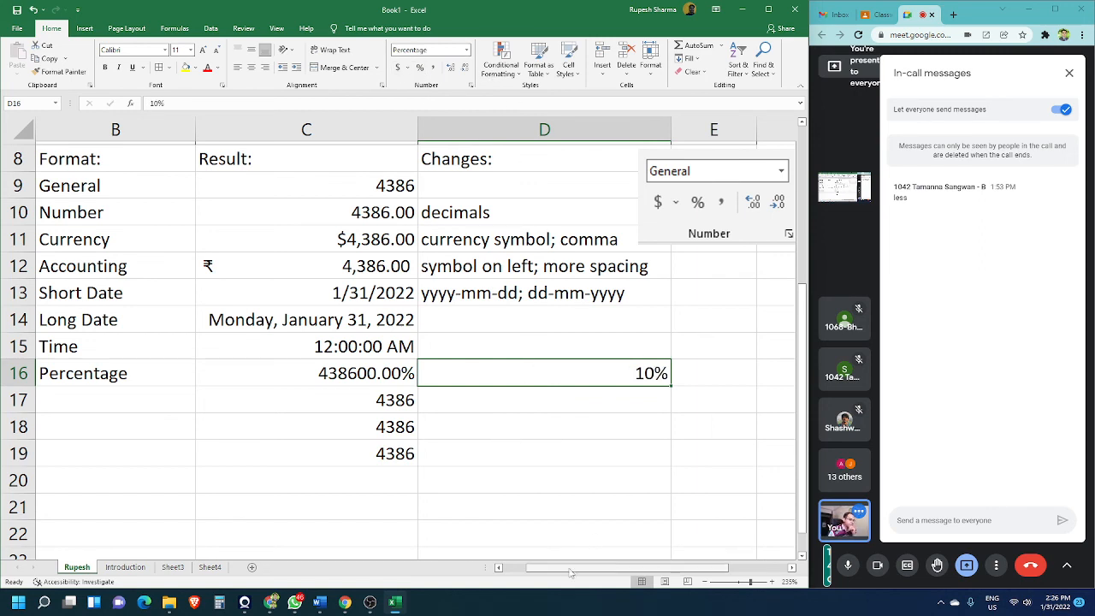
- Enter the format label "Fraction" in B17 and the example value 3.14 in C17
{"action": "left_click_drag", "start_coordinate": [581, 571], "coordinate": [560, 571]}
{"action": "left_click", "coordinate": [385, 434]}
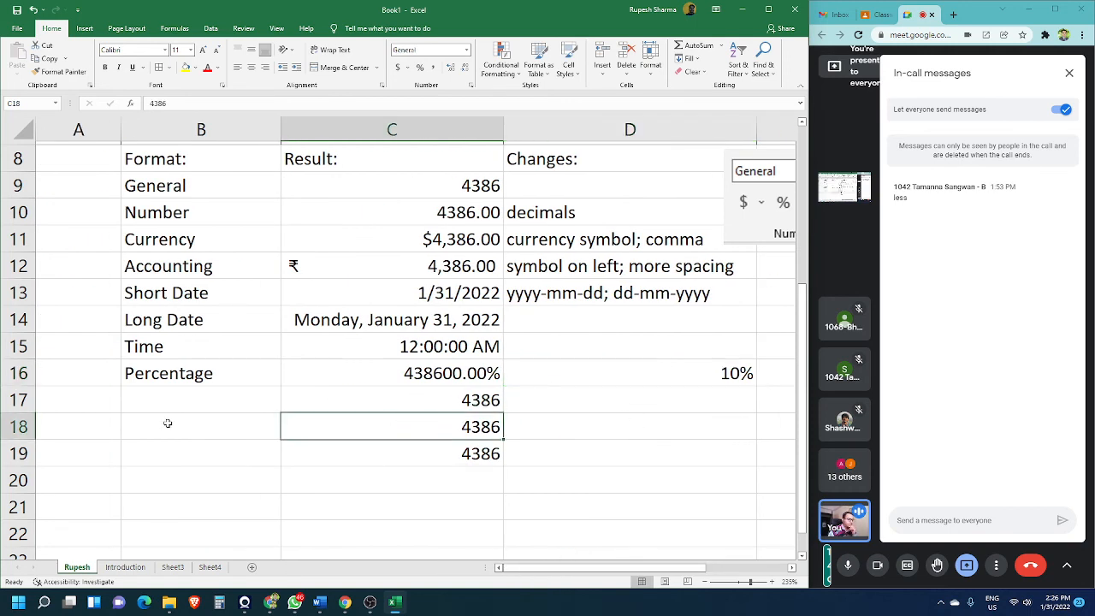
{"action": "left_click", "coordinate": [190, 402]}
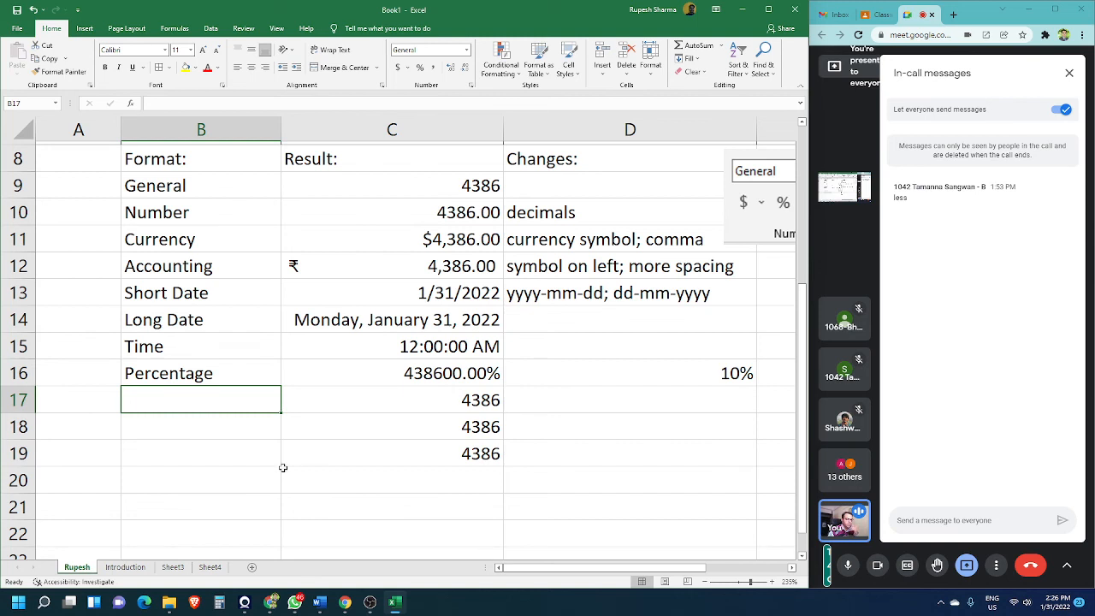
{"action": "left_click", "coordinate": [466, 49]}
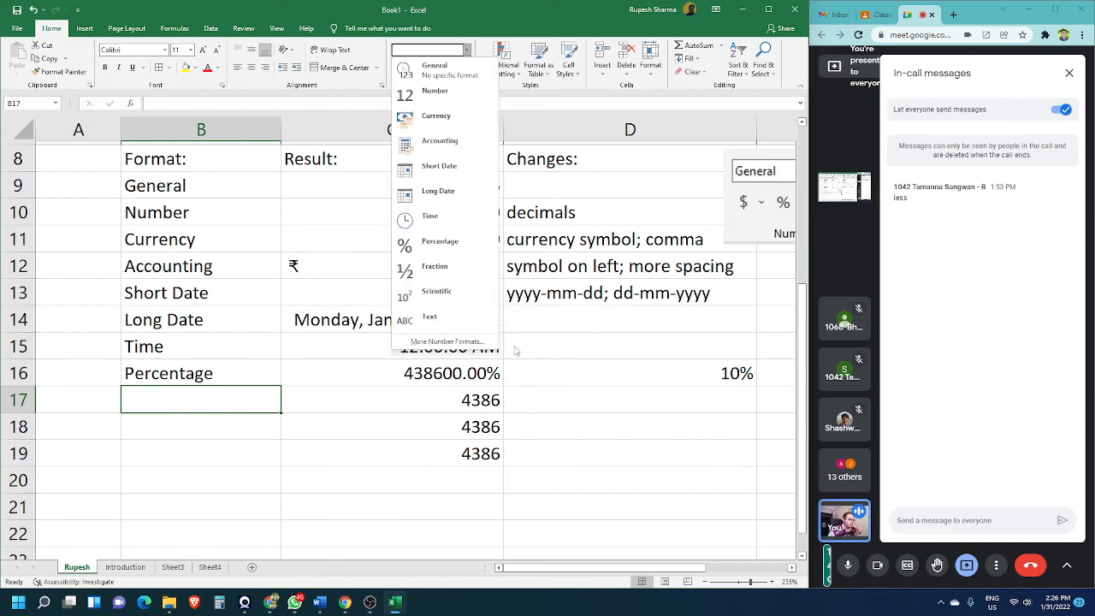
{"action": "left_click", "coordinate": [668, 424]}
{"action": "double_click", "coordinate": [228, 408]}
{"action": "type", "text": "F"}
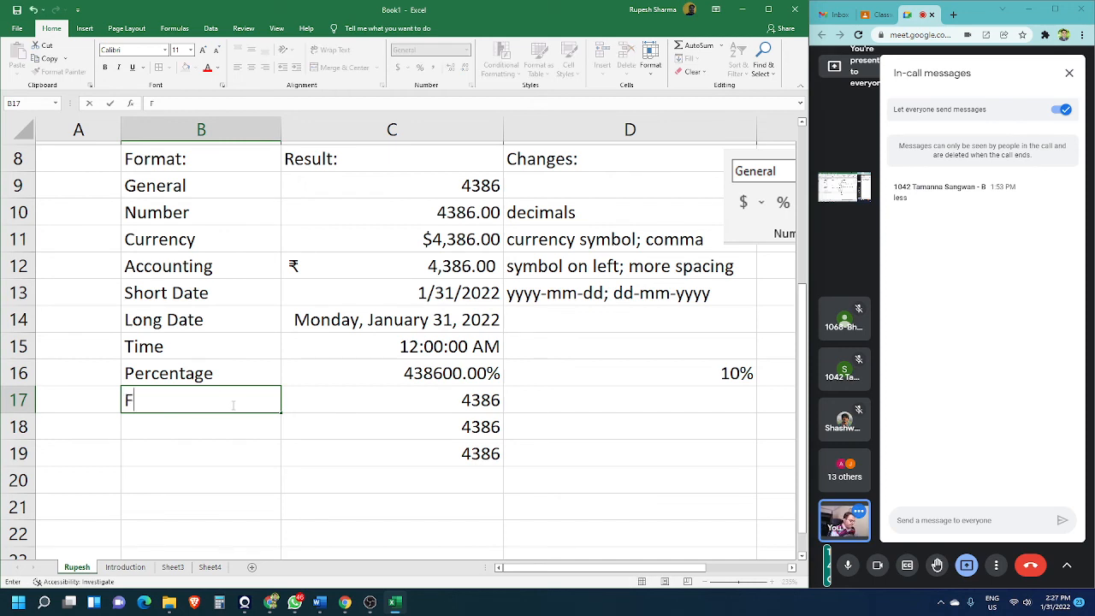
{"action": "type", "text": "raction"}
{"action": "key", "text": "Tab"}
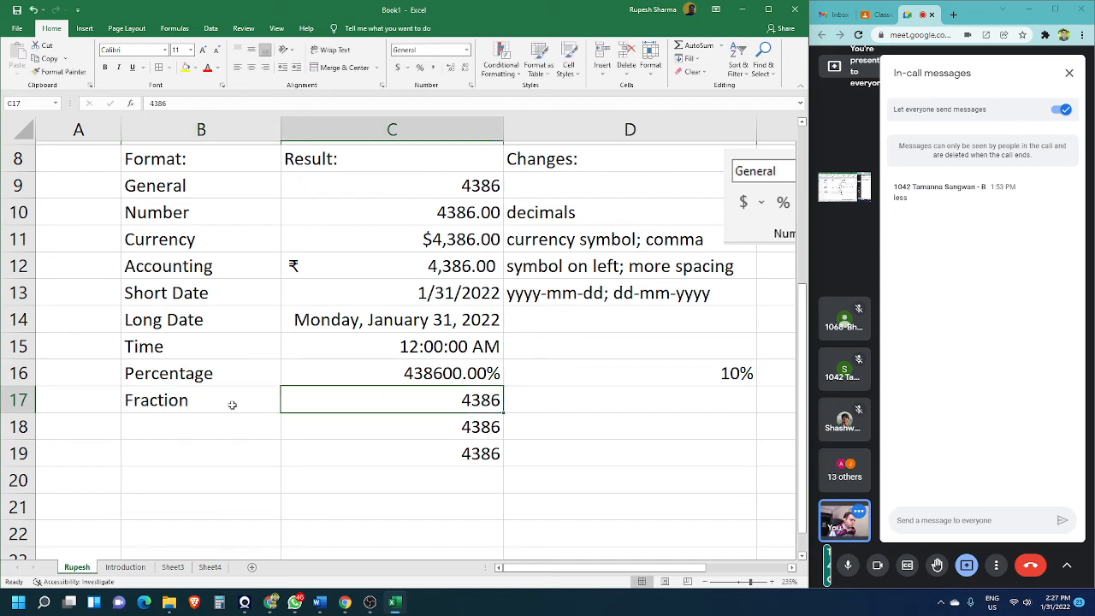
{"action": "type", "text": "3.14"}
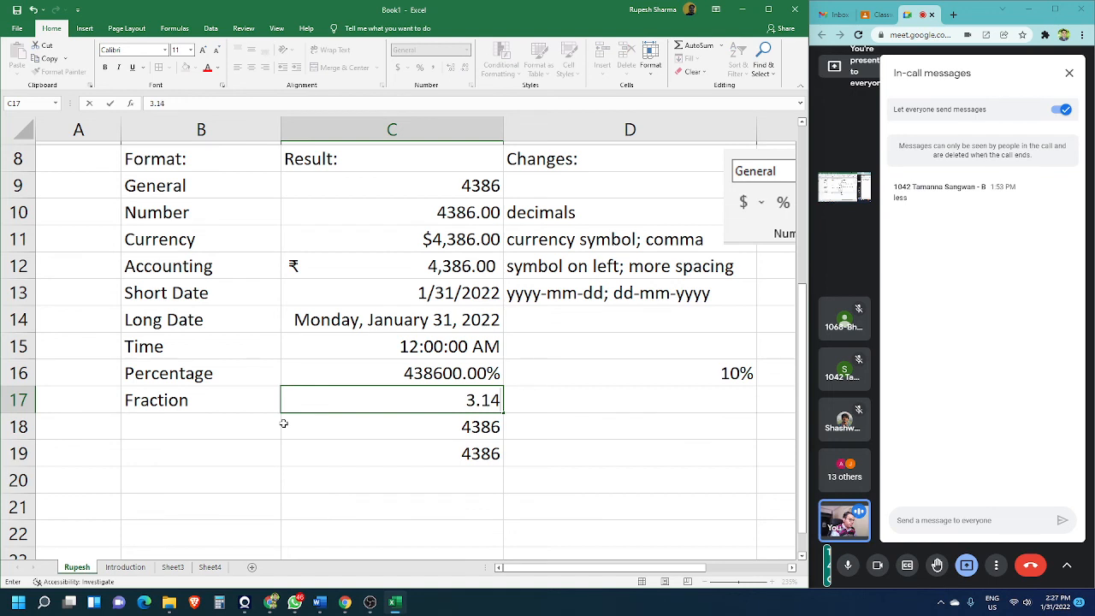
{"action": "key", "text": "Tab"}
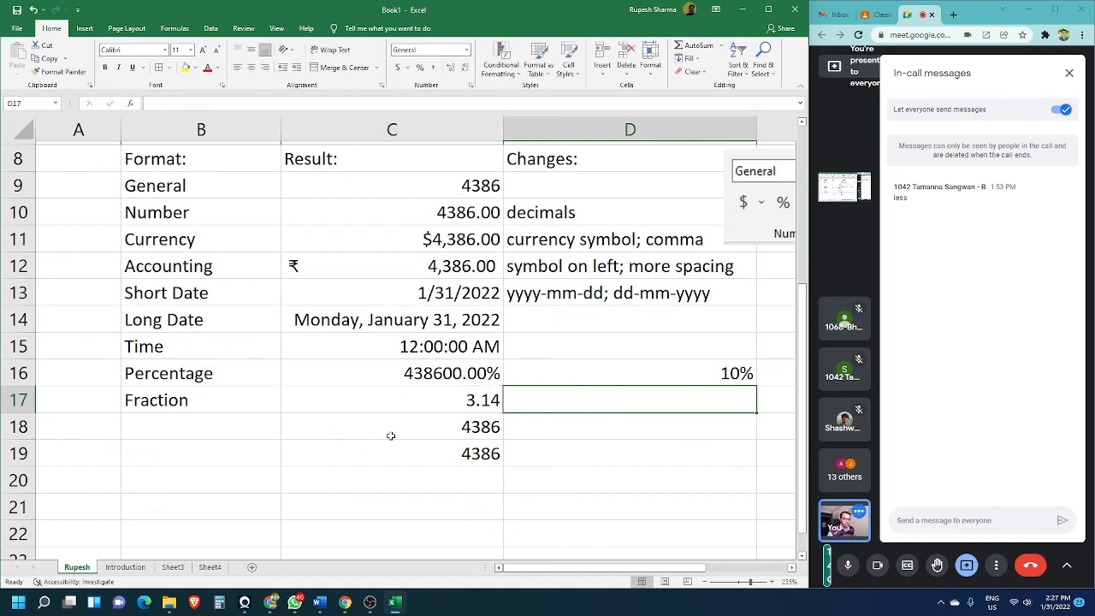
- Apply the Fraction number format to the 3.14 value in C17
{"action": "left_click", "coordinate": [402, 425]}
{"action": "left_click", "coordinate": [410, 401]}
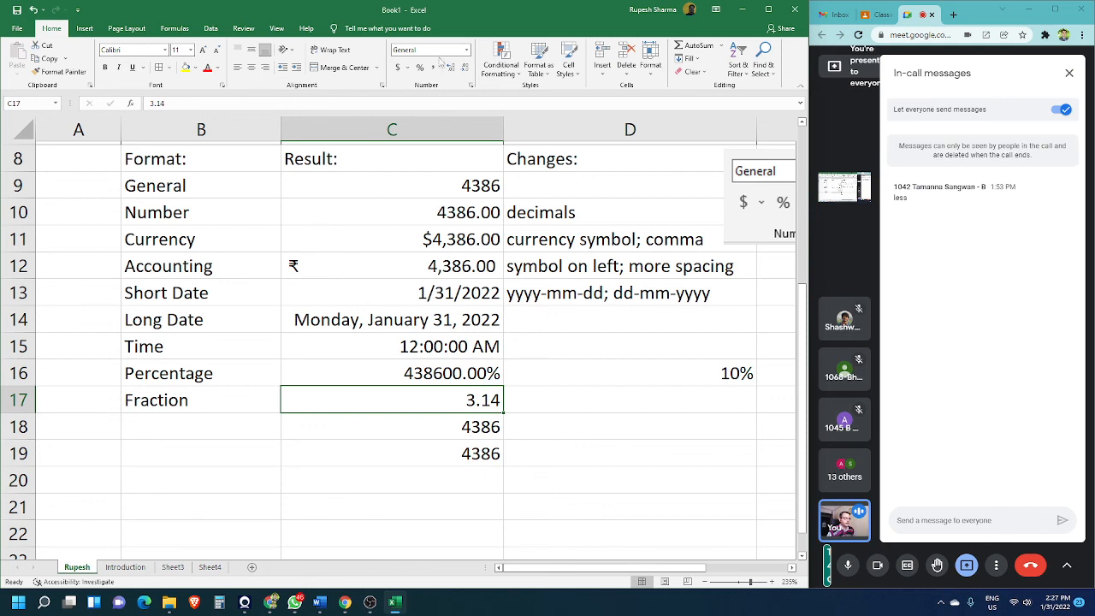
{"action": "left_click", "coordinate": [468, 50]}
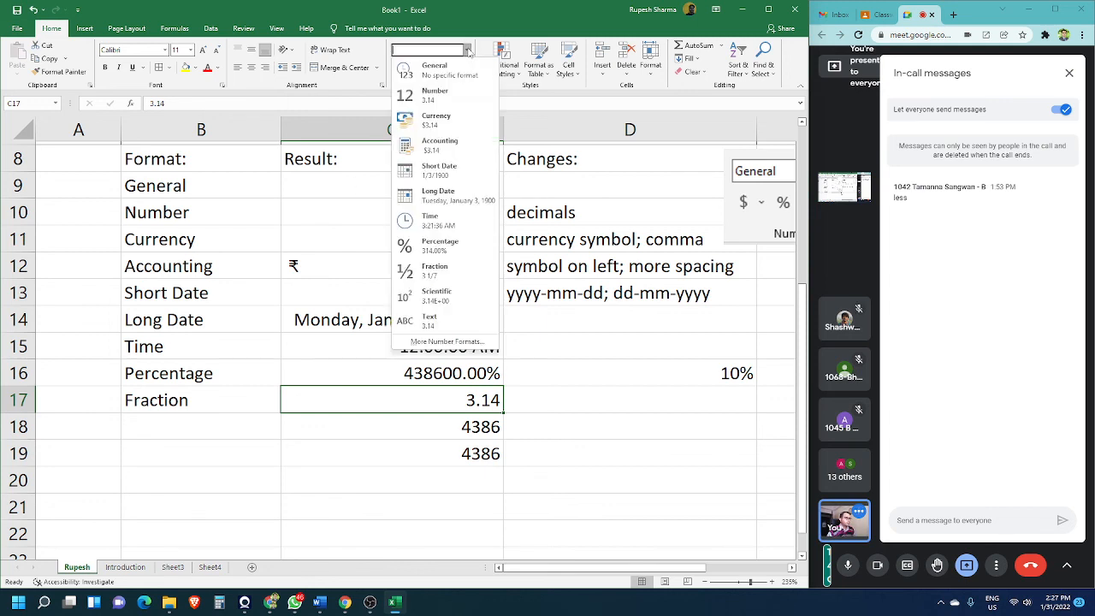
{"action": "left_click", "coordinate": [469, 273]}
{"action": "left_click", "coordinate": [631, 399]}
{"action": "left_click", "coordinate": [450, 400]}
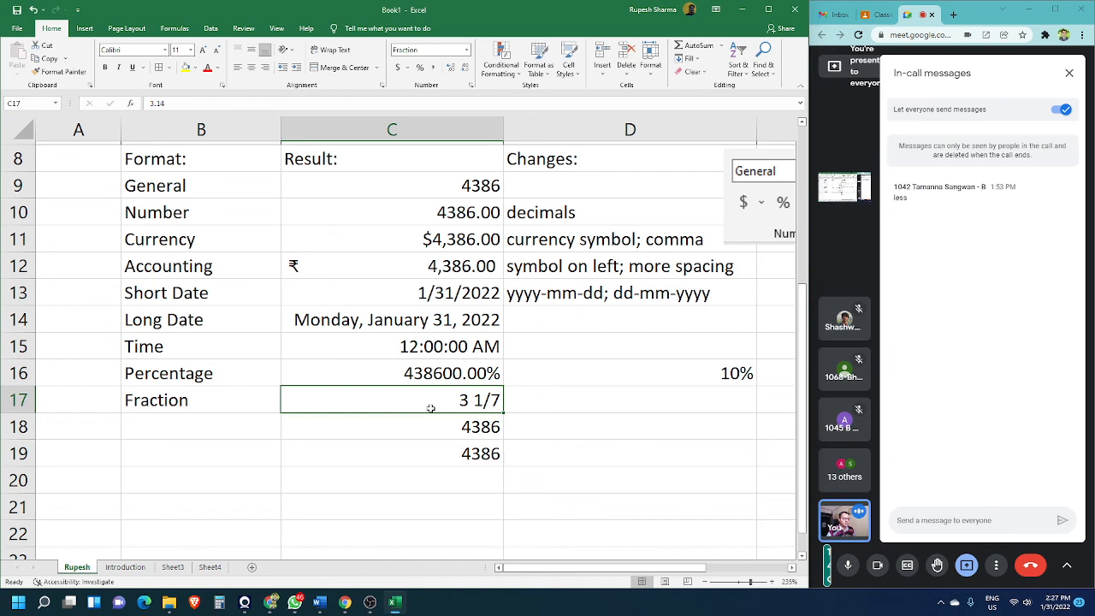
- Enter the format label "Scientific" in B18
{"action": "left_click", "coordinate": [224, 427]}
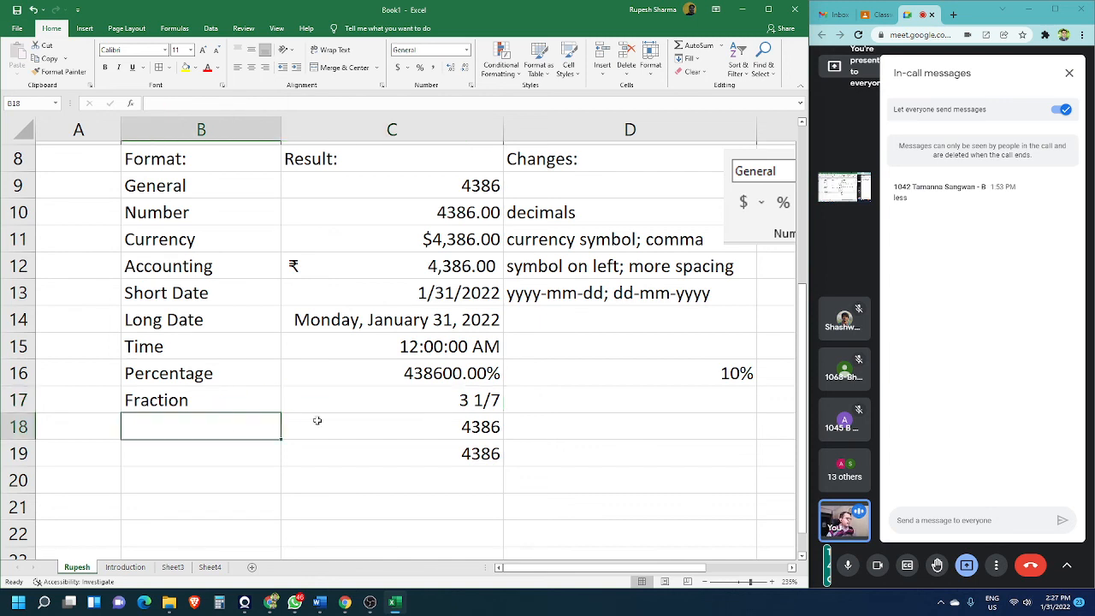
{"action": "left_click", "coordinate": [467, 50]}
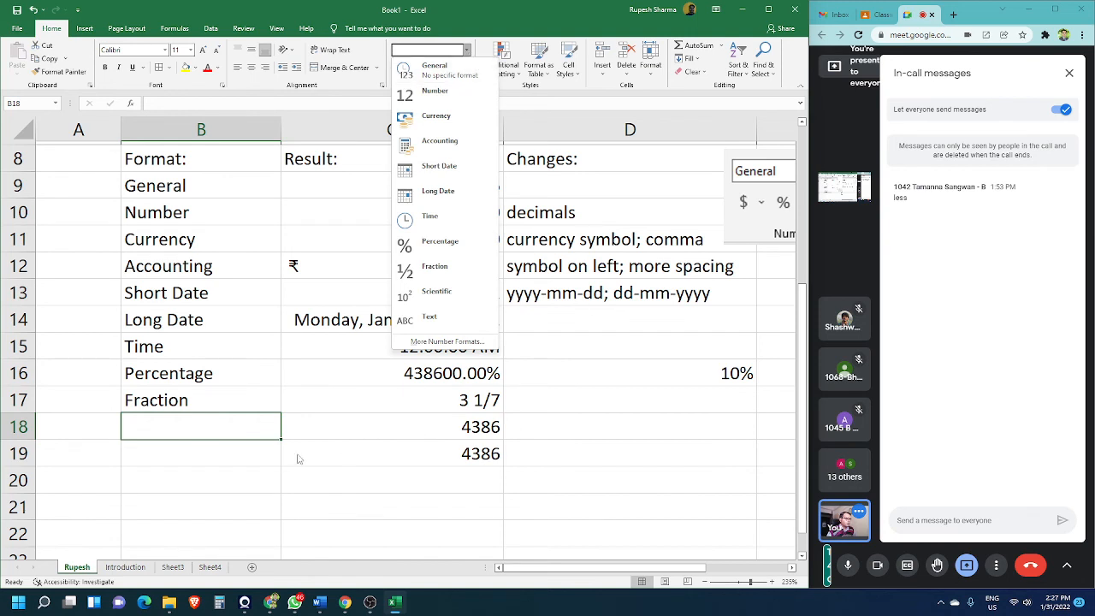
{"action": "left_click", "coordinate": [187, 426]}
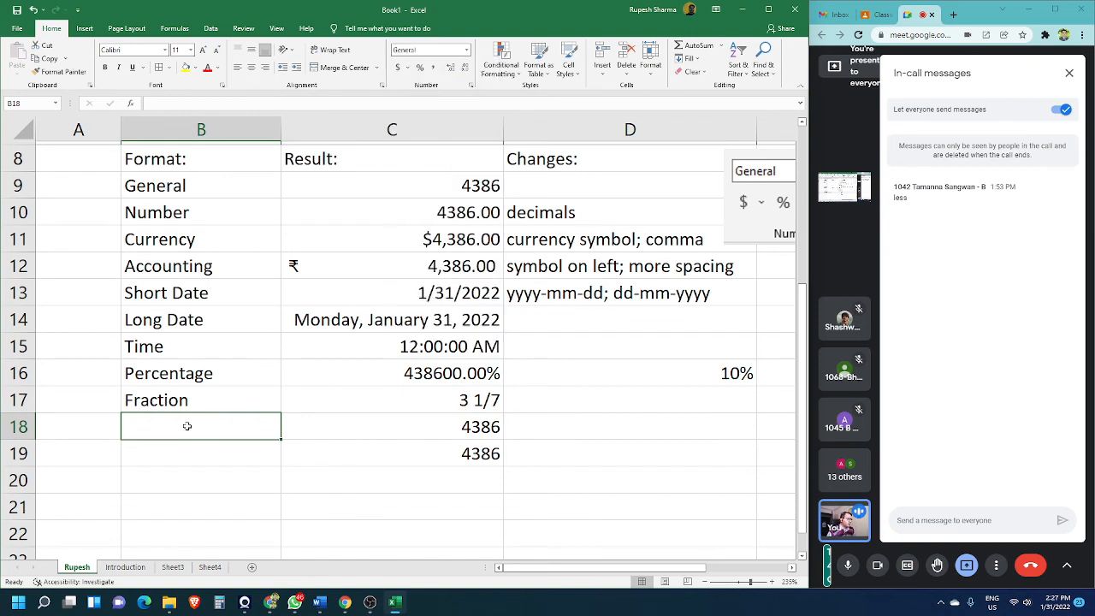
{"action": "type", "text": "Sci"}
{"action": "type", "text": "e"}
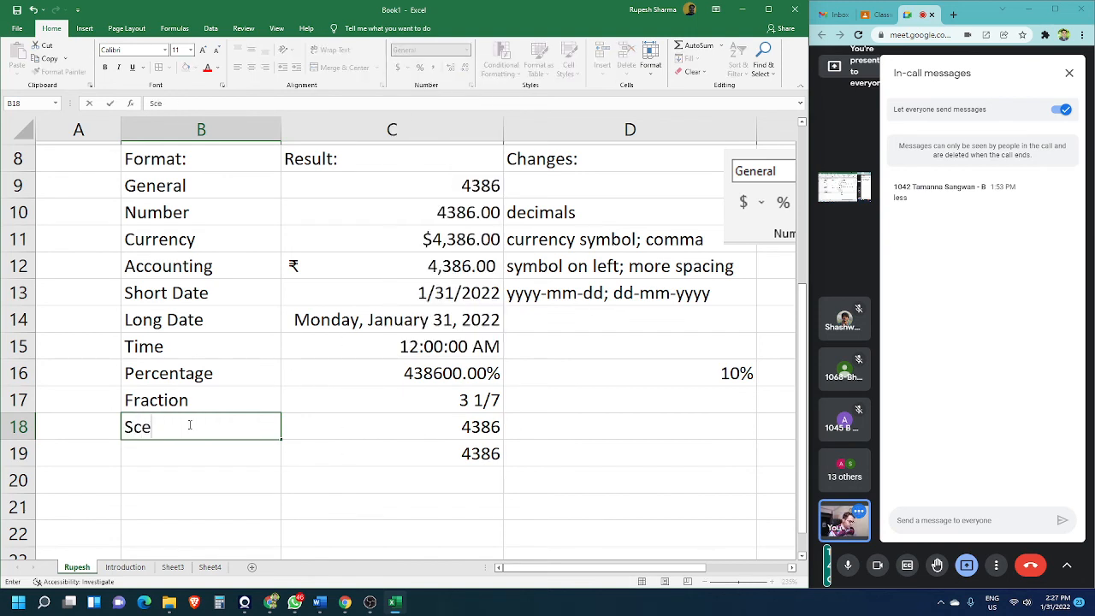
{"action": "key", "text": "BackSpace"}
{"action": "type", "text": "ientific"}
{"action": "key", "text": "Tab"}
{"action": "left_click", "coordinate": [363, 507]}
- Try the Scientific number format on the value in C18 and undo it
{"action": "left_click", "coordinate": [420, 426]}
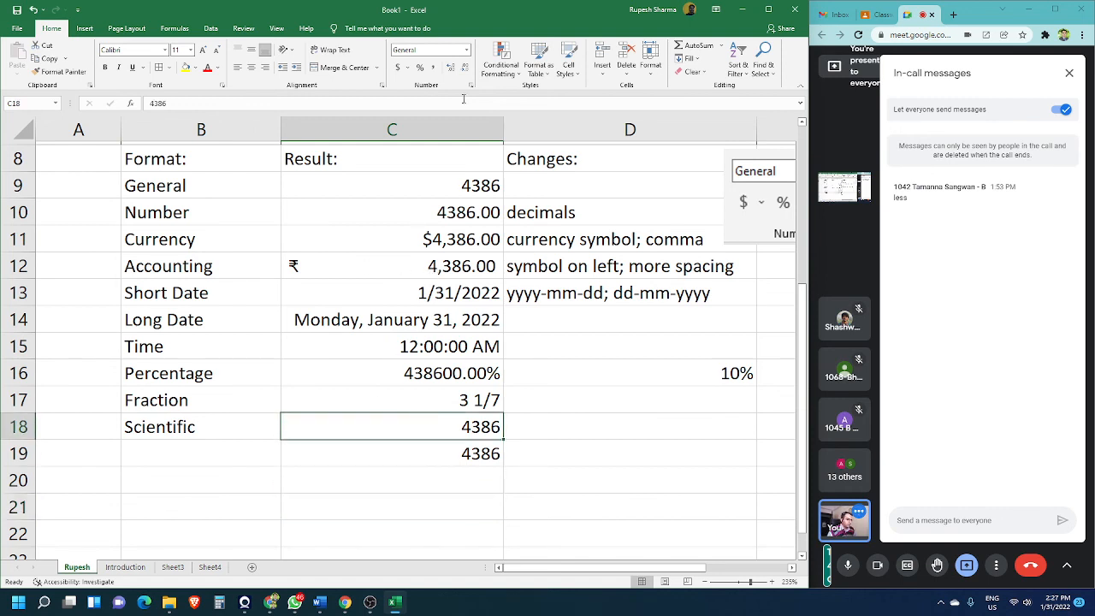
{"action": "left_click", "coordinate": [467, 50]}
{"action": "left_click", "coordinate": [428, 297]}
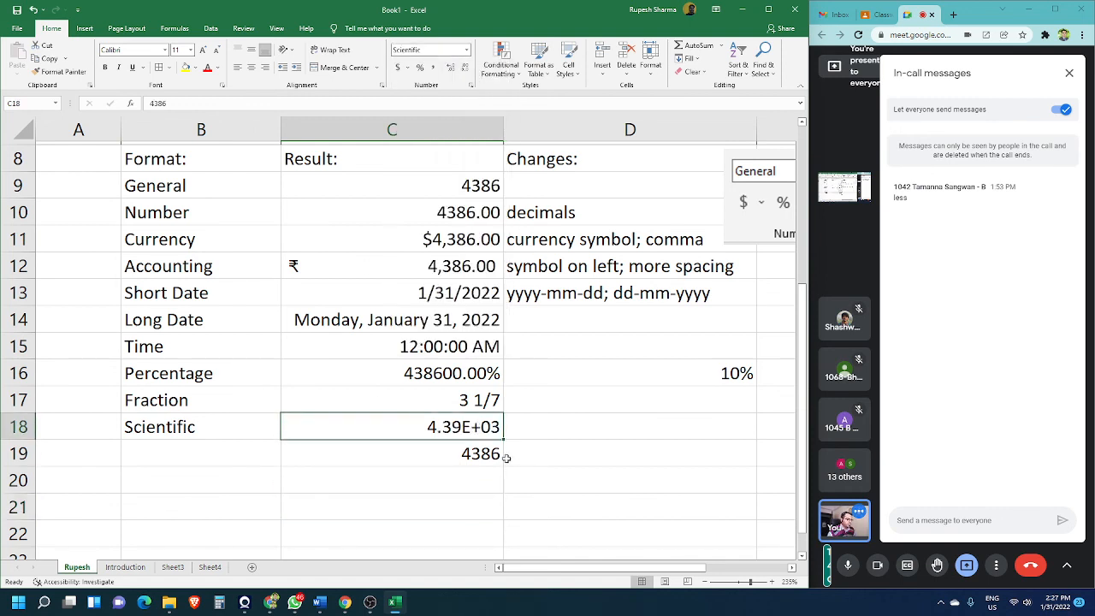
{"action": "left_click", "coordinate": [507, 459]}
{"action": "left_click", "coordinate": [448, 429]}
{"action": "key", "text": "ctrl+z"}
{"action": "left_click", "coordinate": [401, 470]}
{"action": "double_click", "coordinate": [467, 423]}
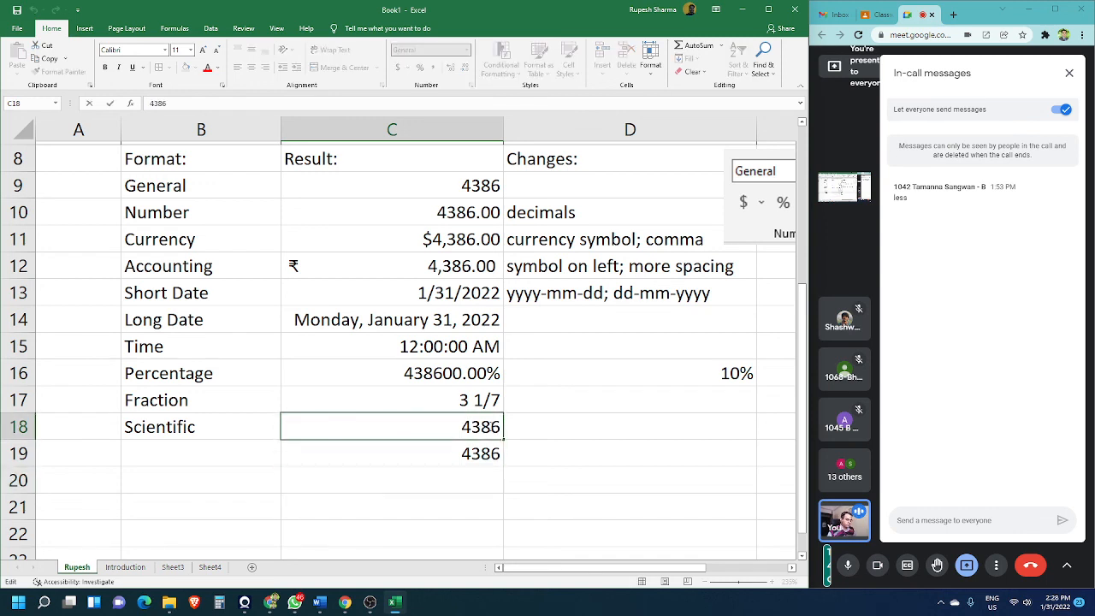
{"action": "type", "text": "5839747929827492"}
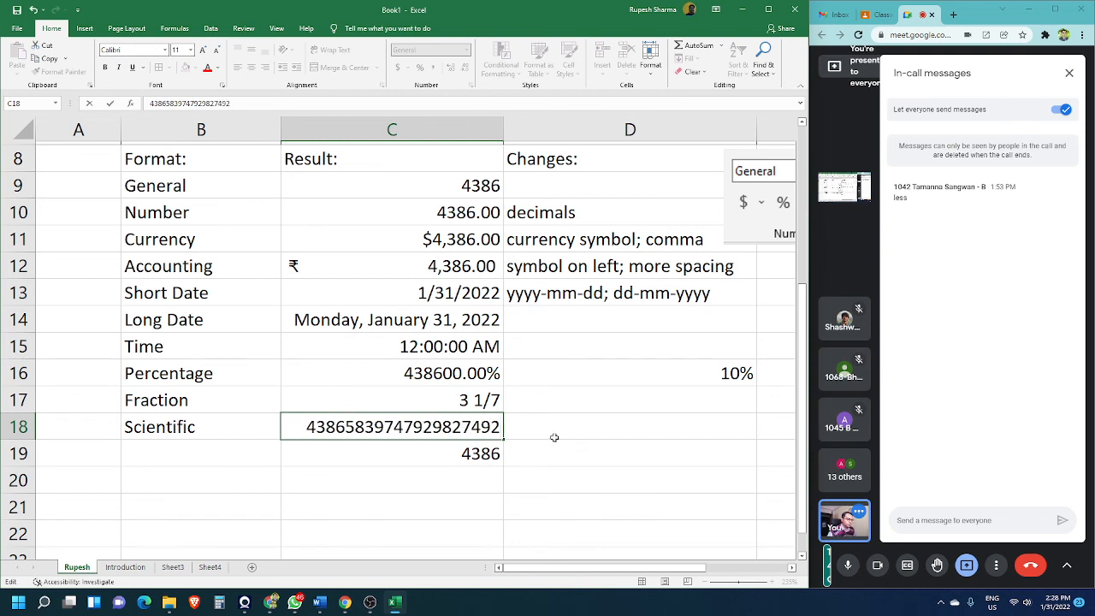
{"action": "left_click", "coordinate": [467, 484]}
{"action": "left_click", "coordinate": [426, 433]}
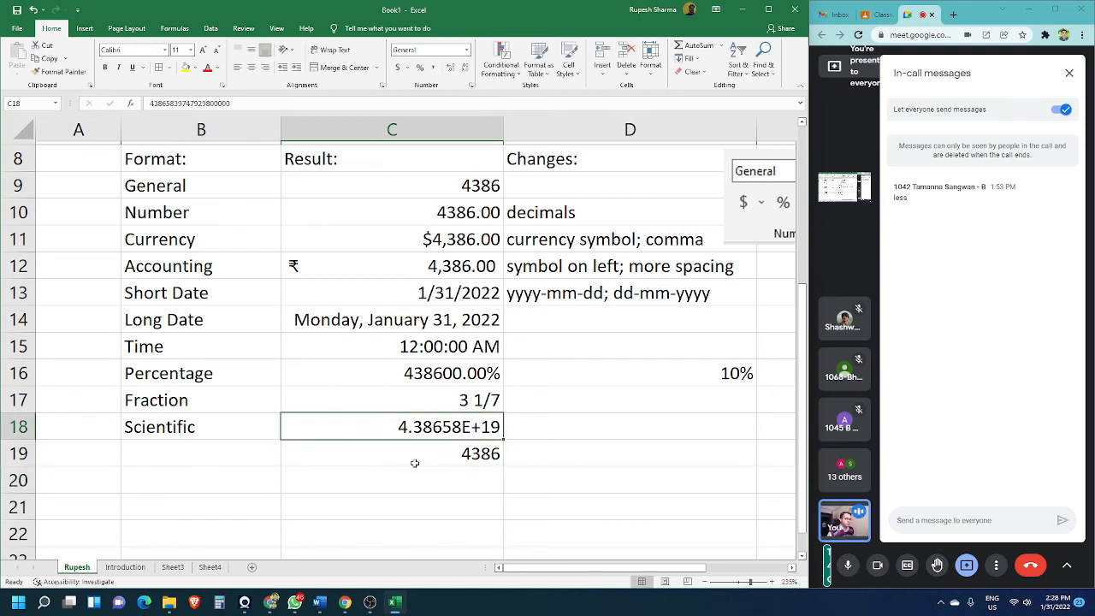
- Apply the Scientific number format to the long number in C18
{"action": "left_click", "coordinate": [468, 49]}
{"action": "left_click", "coordinate": [437, 319]}
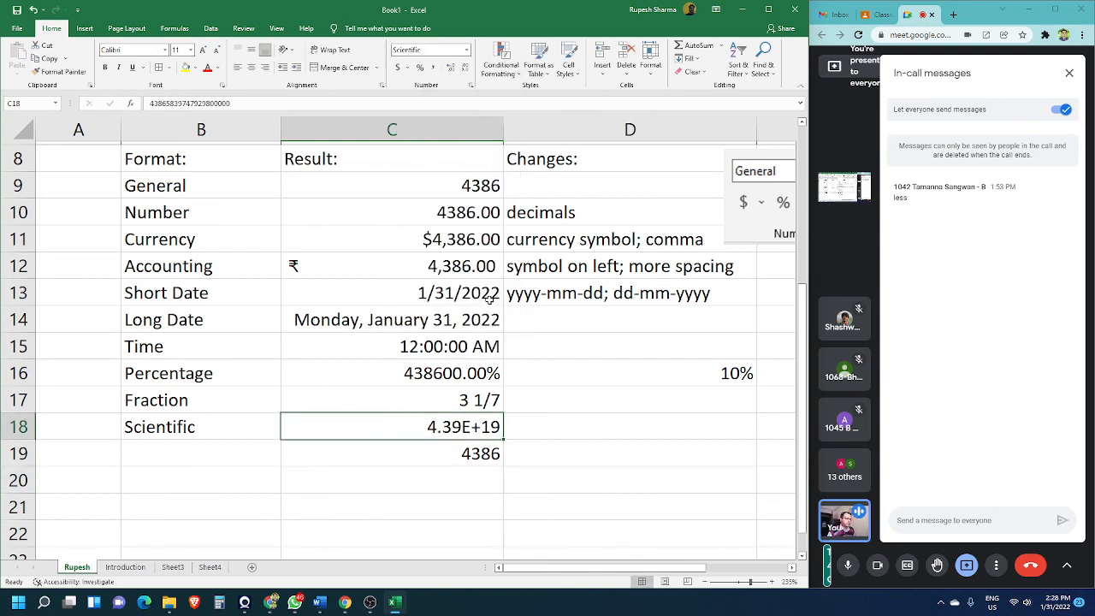
{"action": "left_click", "coordinate": [520, 455]}
{"action": "left_click", "coordinate": [452, 426]}
- Enter the format label "Text" in B19
{"action": "left_click", "coordinate": [468, 50]}
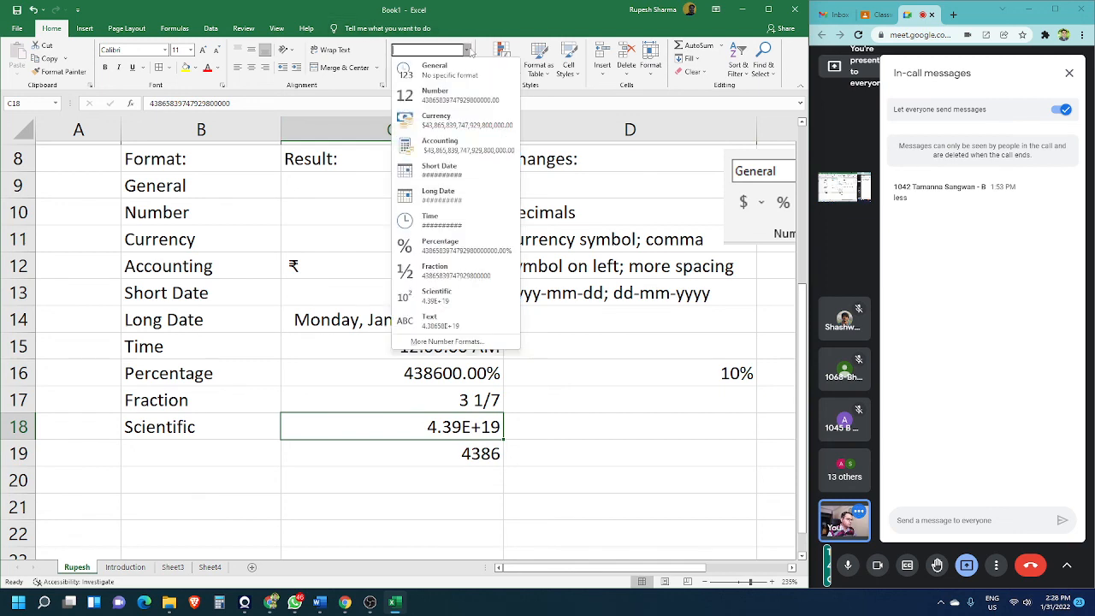
{"action": "left_click", "coordinate": [208, 444]}
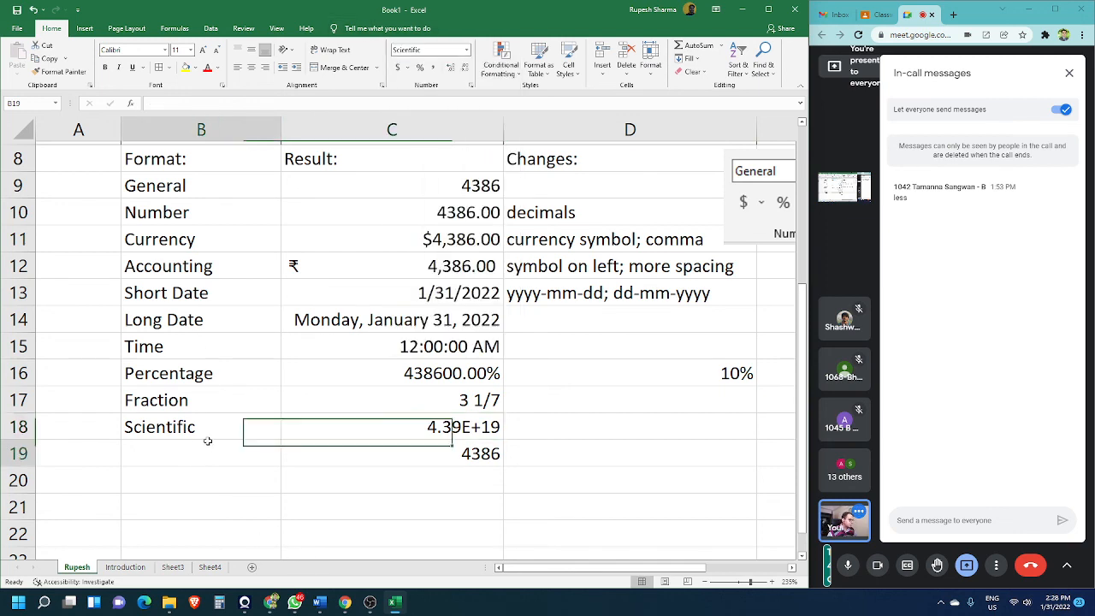
{"action": "type", "text": "Text"}
{"action": "left_click", "coordinate": [291, 456]}
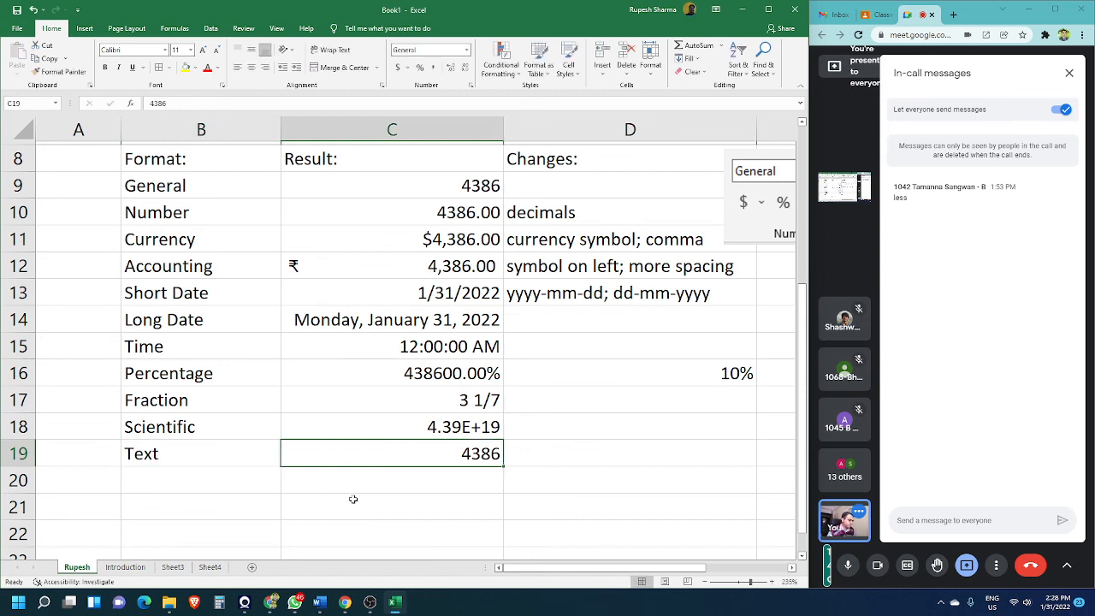
{"action": "left_click", "coordinate": [424, 503]}
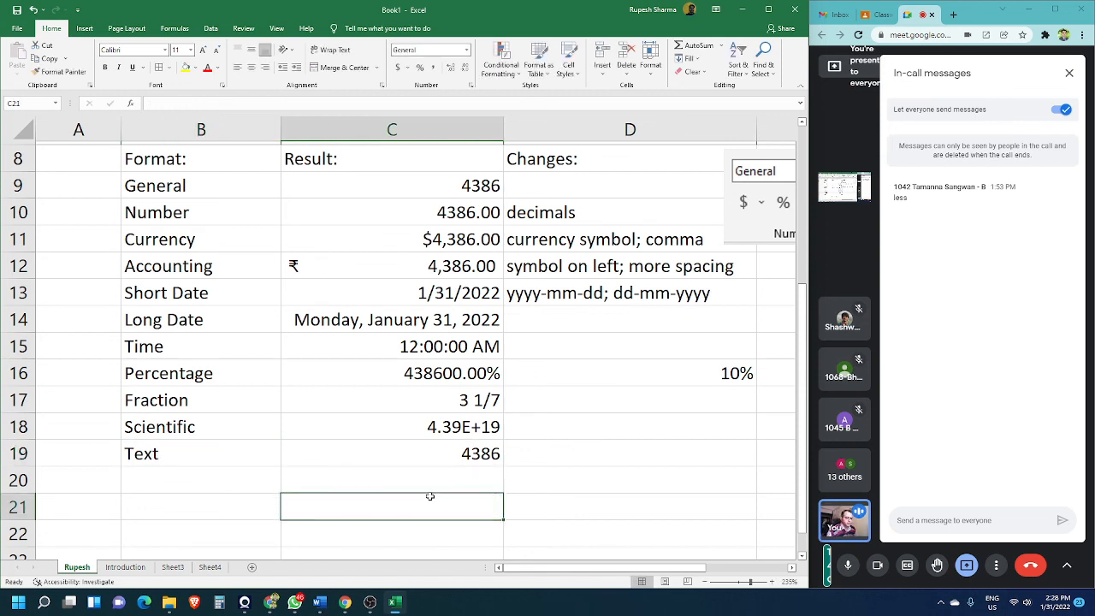
{"action": "left_click", "coordinate": [477, 421]}
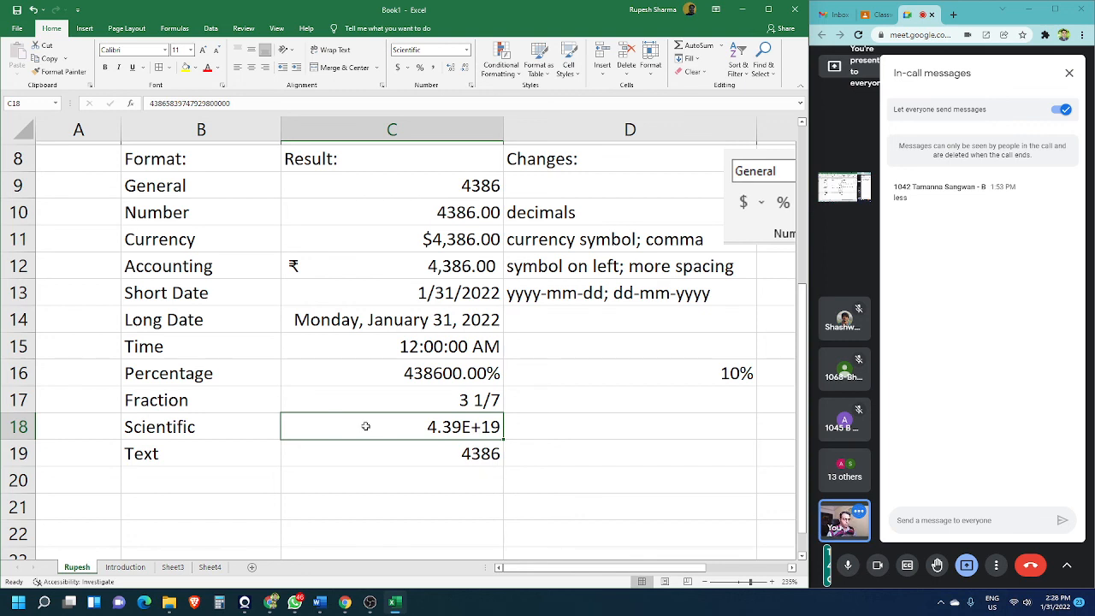
{"action": "left_click", "coordinate": [390, 347]}
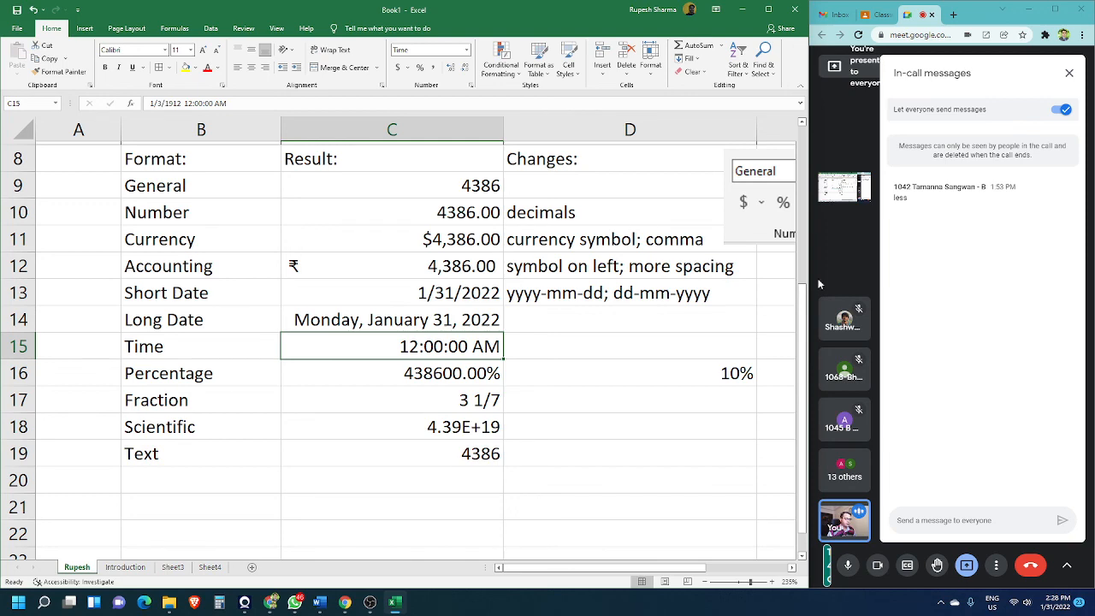
{"action": "left_click_drag", "start_coordinate": [804, 299], "coordinate": [803, 281]}
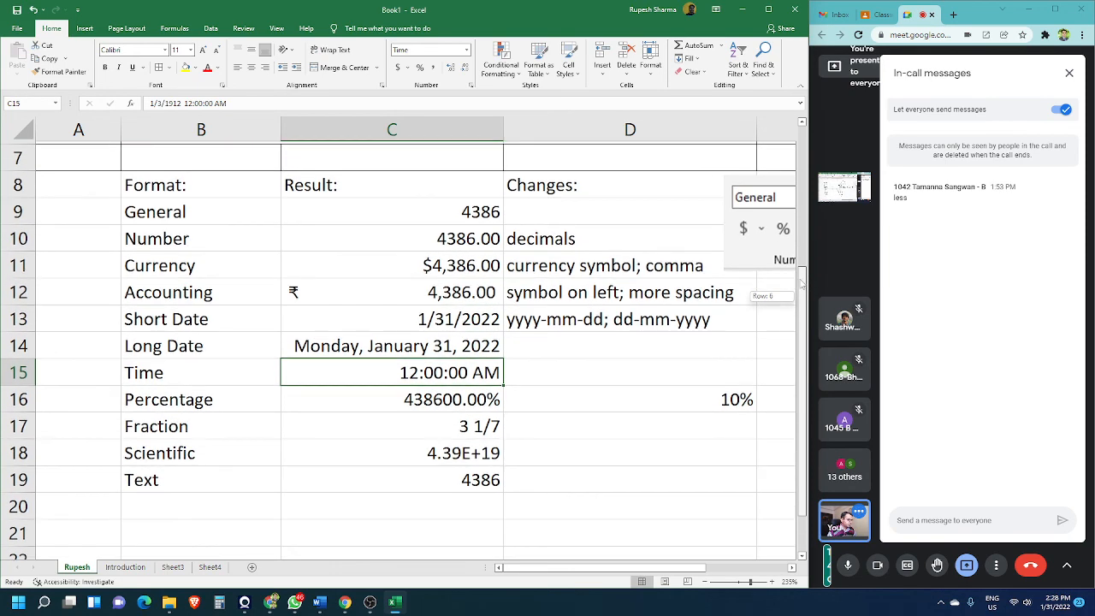
{"action": "left_click", "coordinate": [567, 409]}
{"action": "left_click", "coordinate": [573, 339]}
{"action": "left_click", "coordinate": [577, 396]}
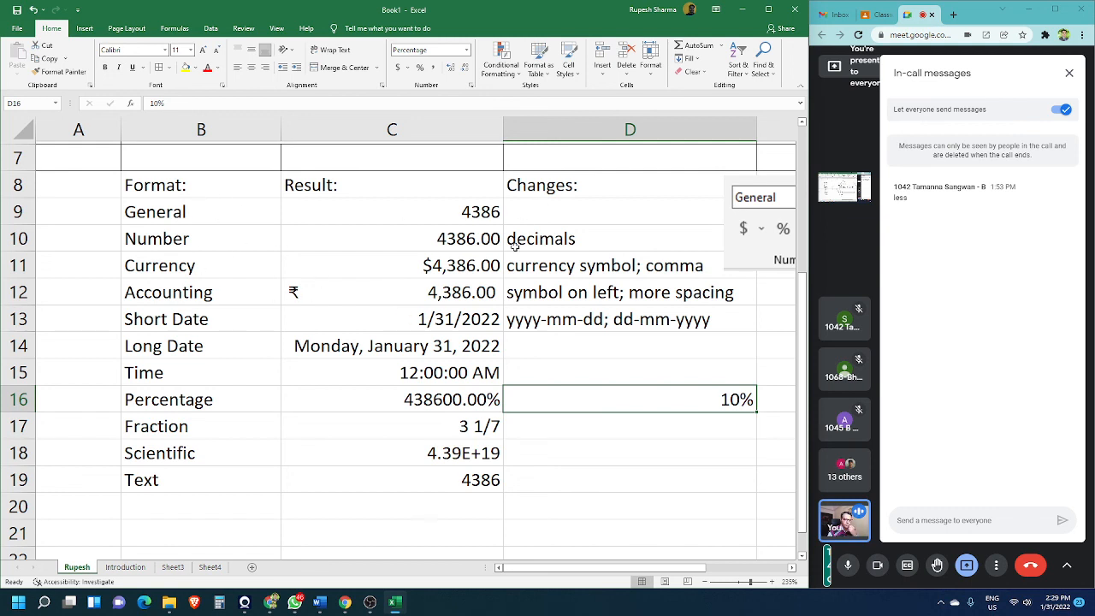
{"action": "key", "text": "Return"}
{"action": "left_click", "coordinate": [631, 476]}
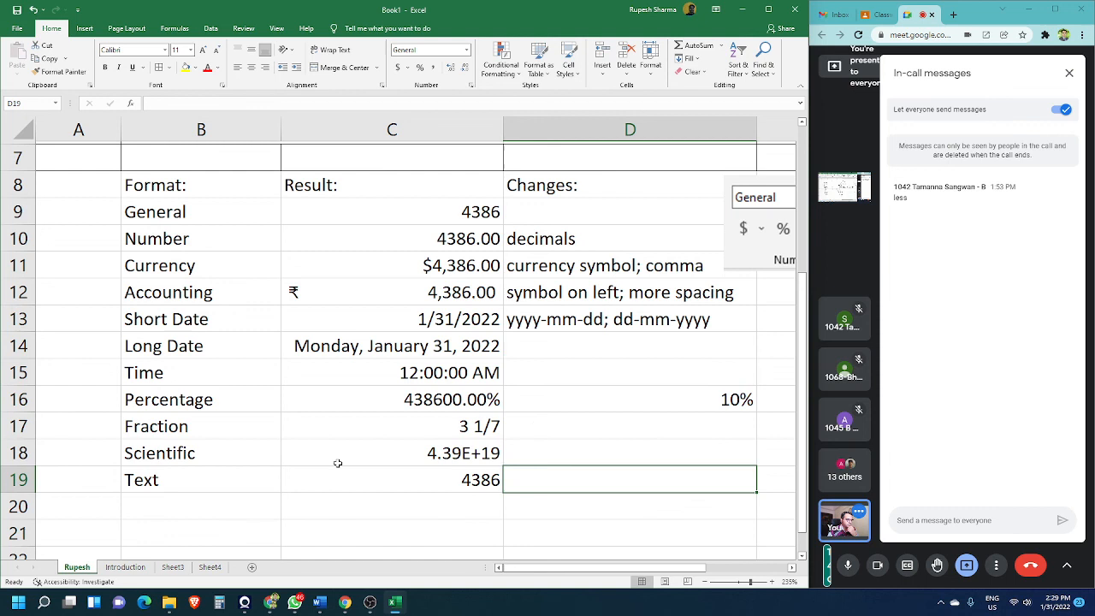
{"action": "left_click", "coordinate": [359, 321]}
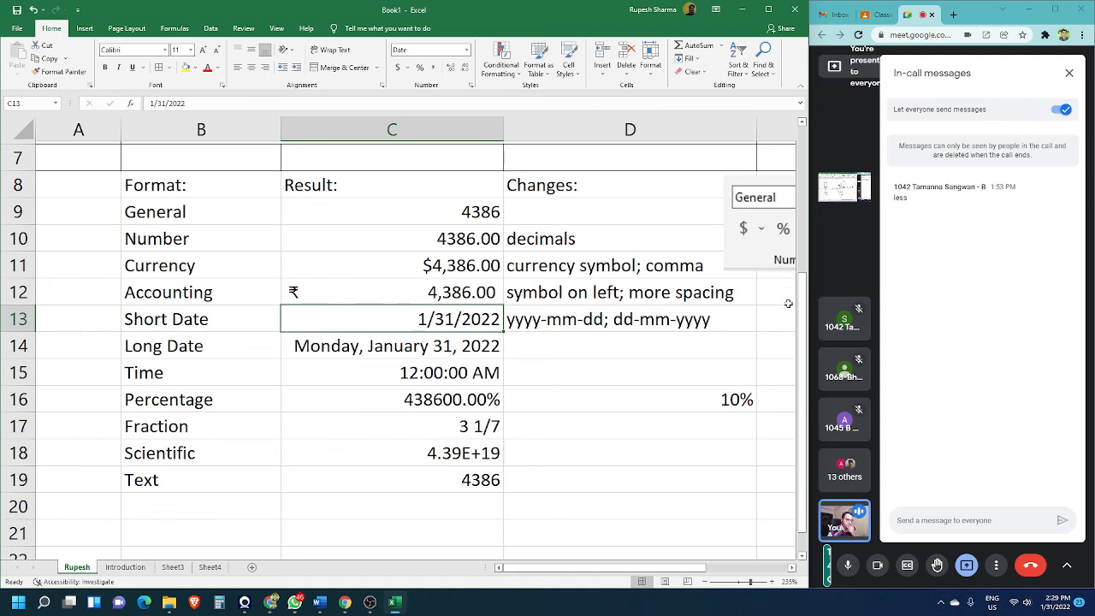
- Start a new list below the format table by entering "Payroll" in B21
{"action": "left_click_drag", "start_coordinate": [802, 288], "coordinate": [802, 300]}
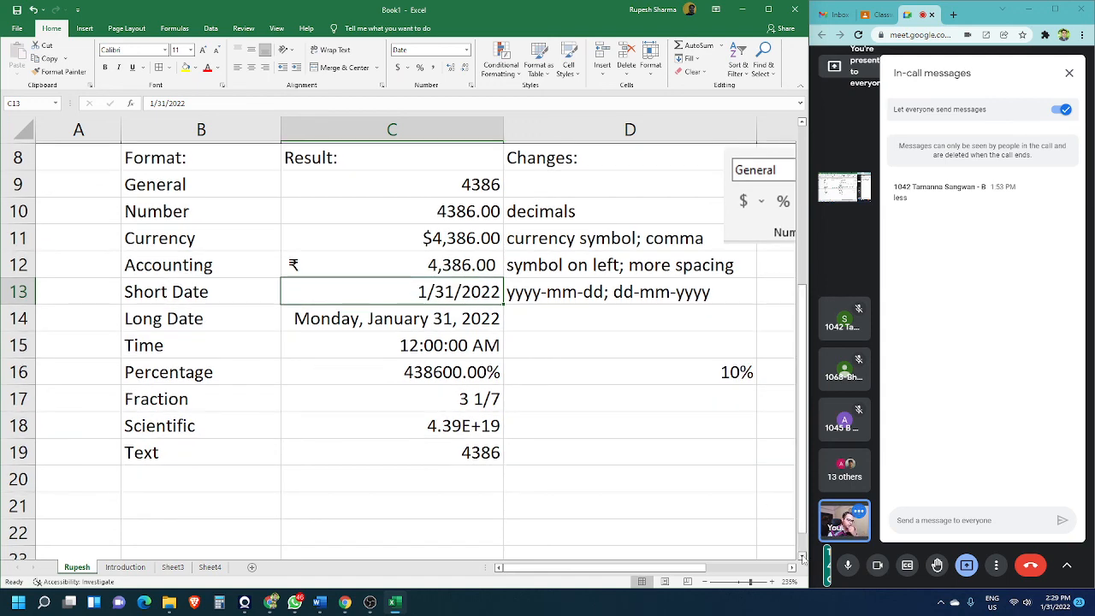
{"action": "scroll", "coordinate": [195, 290], "scroll_direction": "down", "scroll_amount": 3}
{"action": "left_click", "coordinate": [221, 304]}
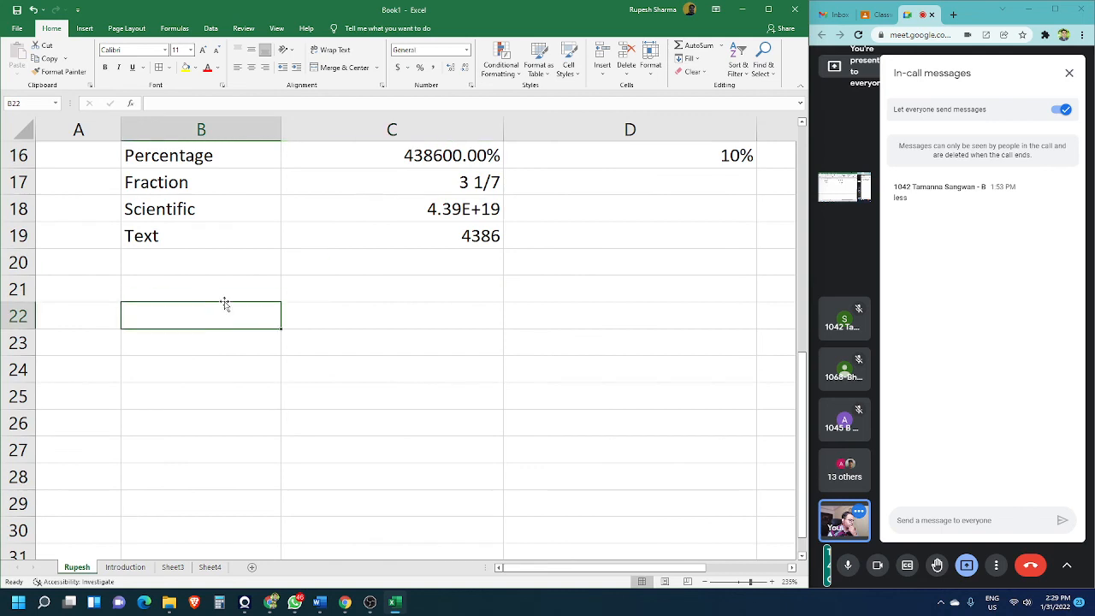
{"action": "left_click", "coordinate": [220, 297]}
{"action": "type", "text": "Payr"}
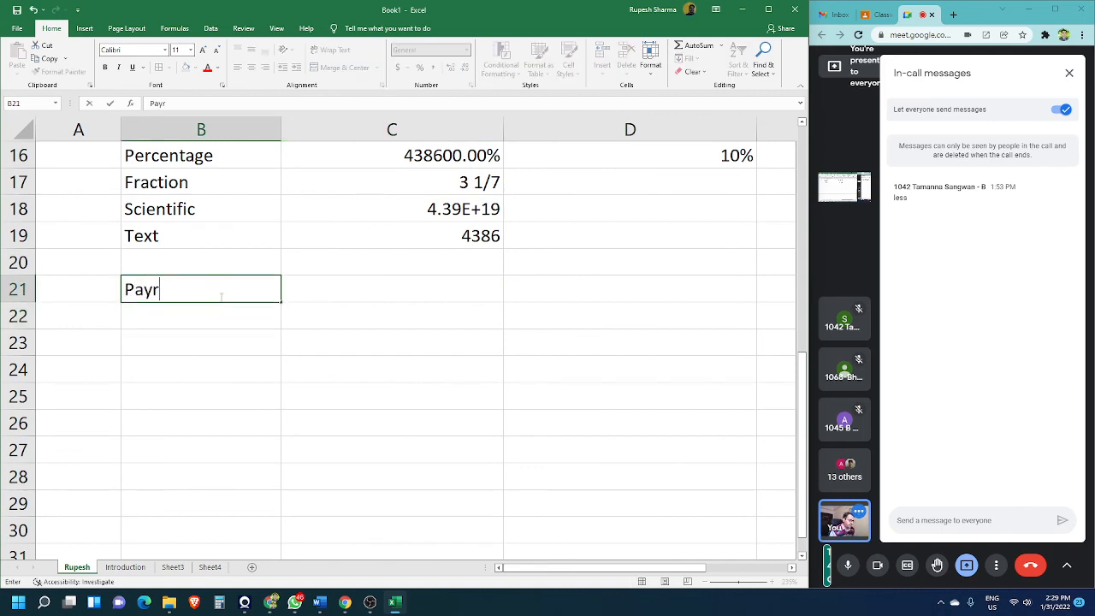
{"action": "type", "text": "oll"}
{"action": "key", "text": "Tab"}
{"action": "key", "text": "Return"}
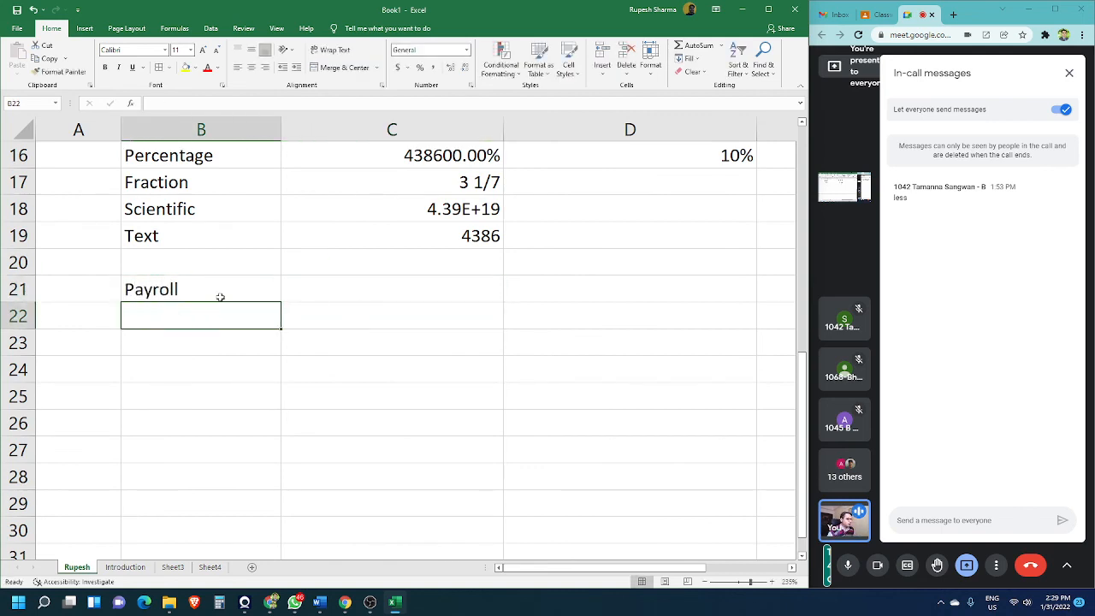
- Add the list item "Depreciation Accounting" in B22
{"action": "type", "text": "Depre"}
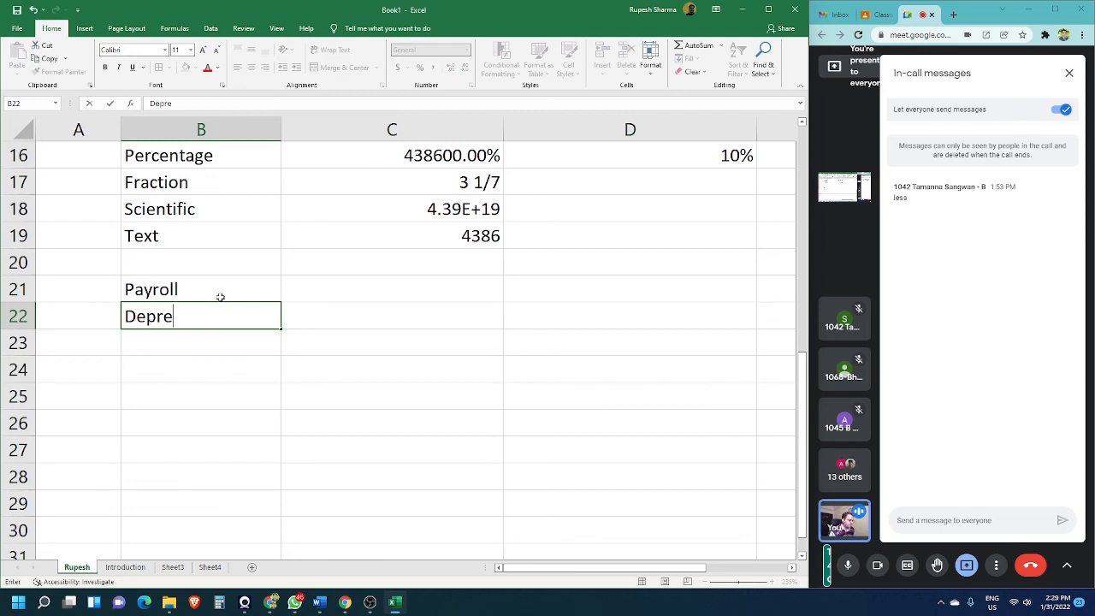
{"action": "type", "text": "ciation A"}
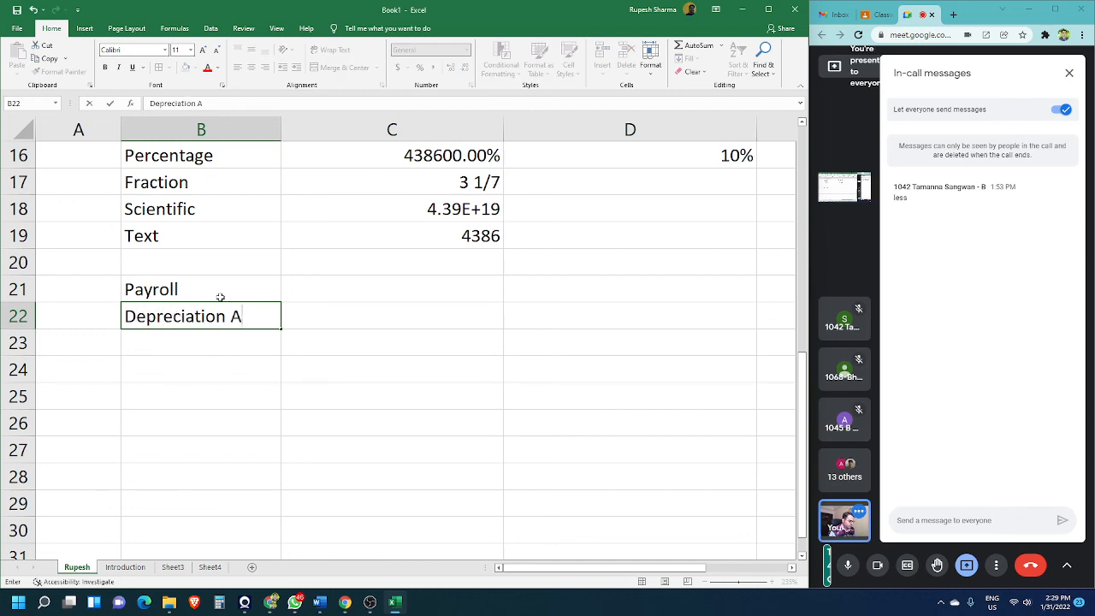
{"action": "type", "text": "ccounting"}
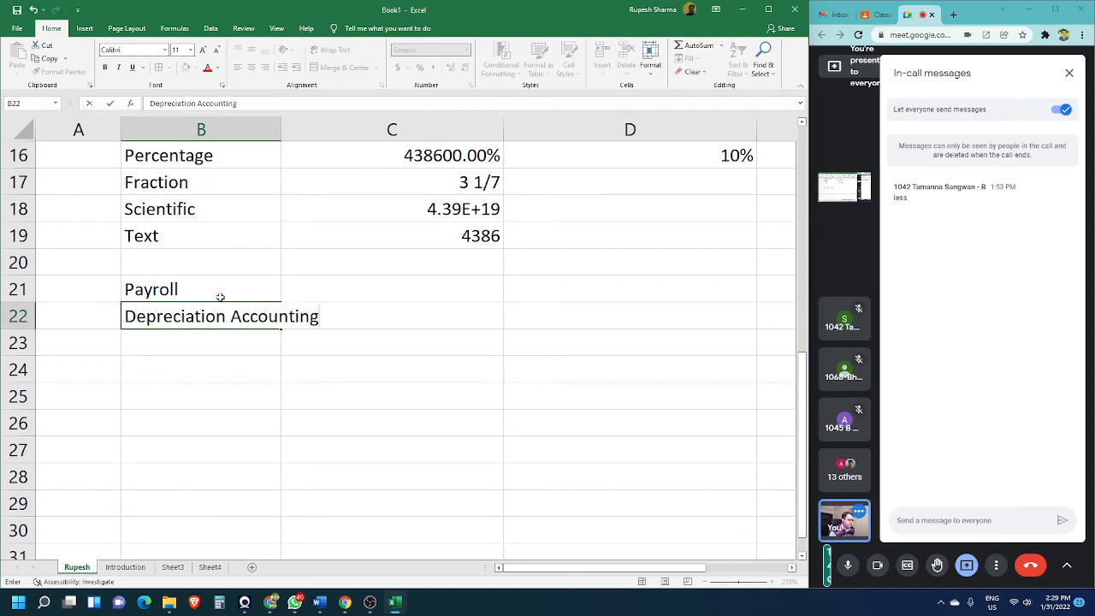
{"action": "key", "text": "Tab"}
{"action": "key", "text": "Return"}
- Add the list item "Loan and Lease Statement" in B23
{"action": "type", "text": "L"}
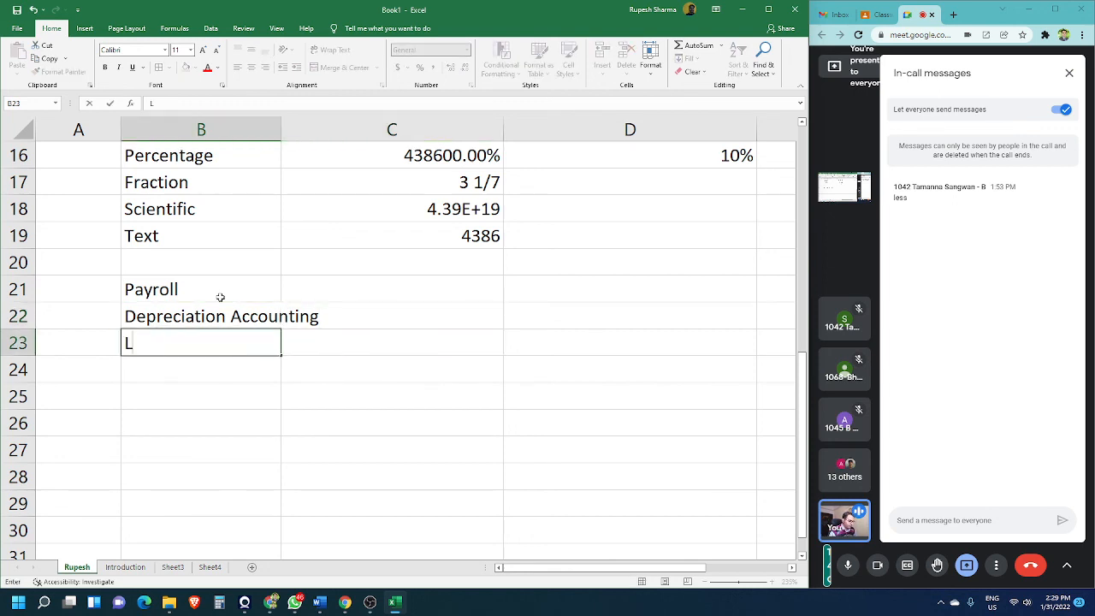
{"action": "type", "text": "oan and Leas"}
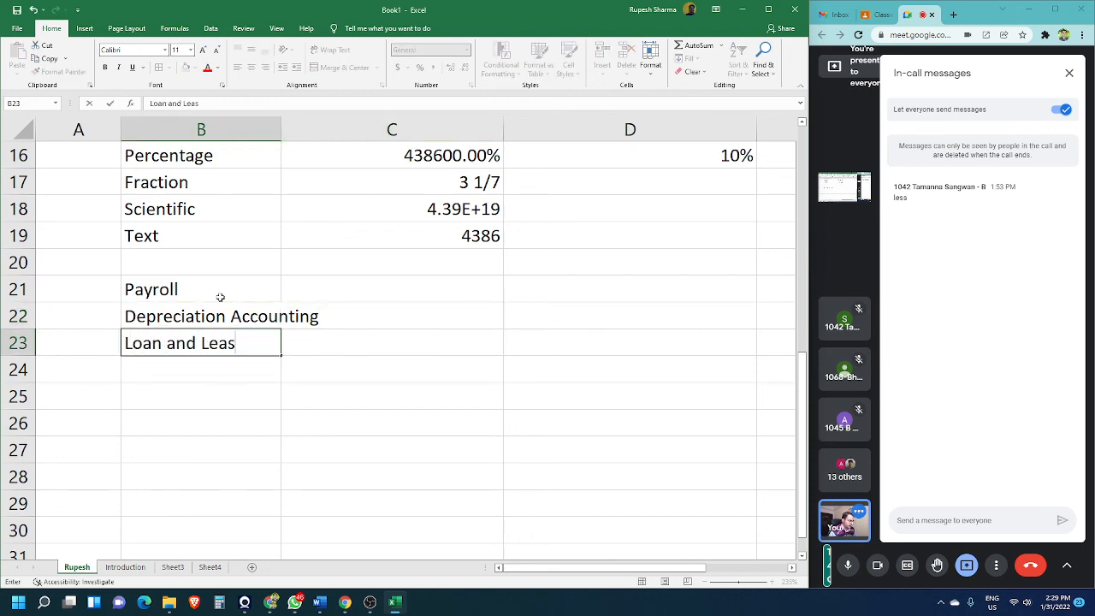
{"action": "type", "text": "e Statement"}
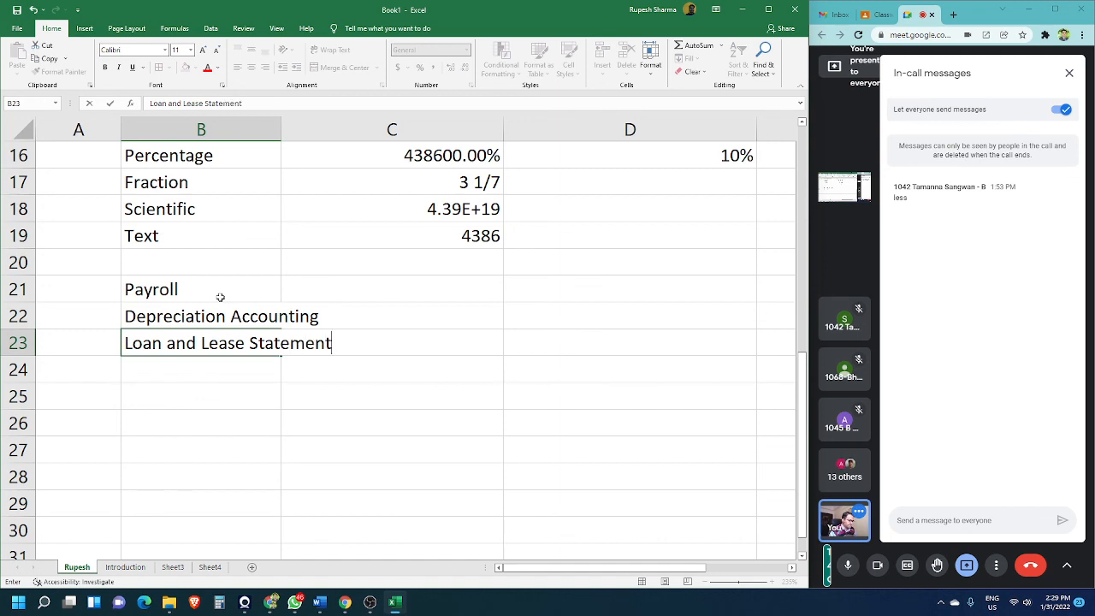
{"action": "key", "text": "Tab"}
{"action": "key", "text": "Return"}
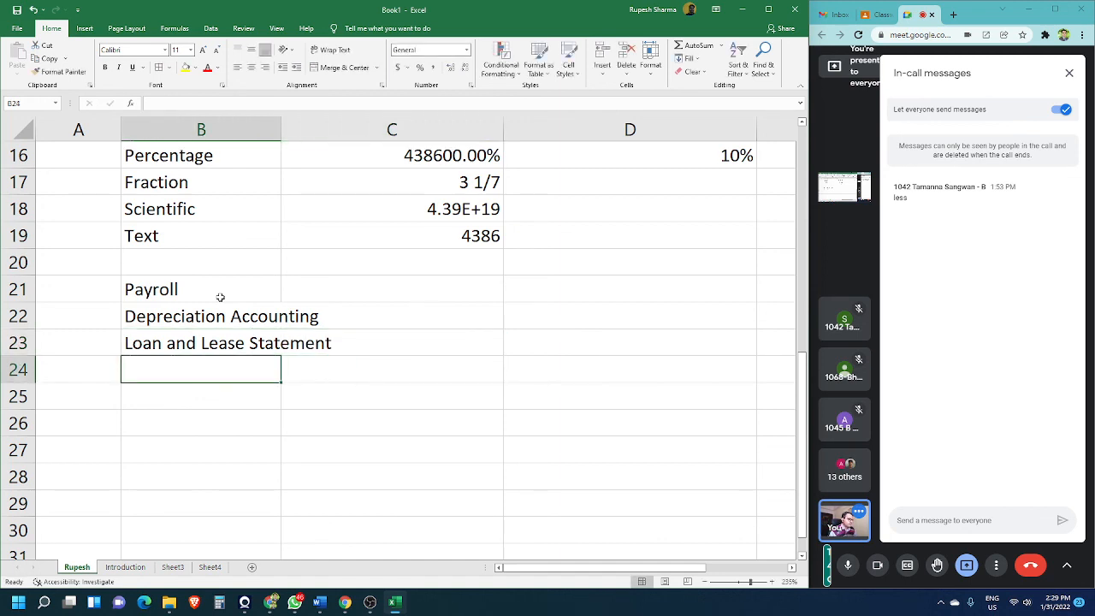
- Add the list item "Statistical Analysis" in B24
{"action": "type", "text": "Statist"}
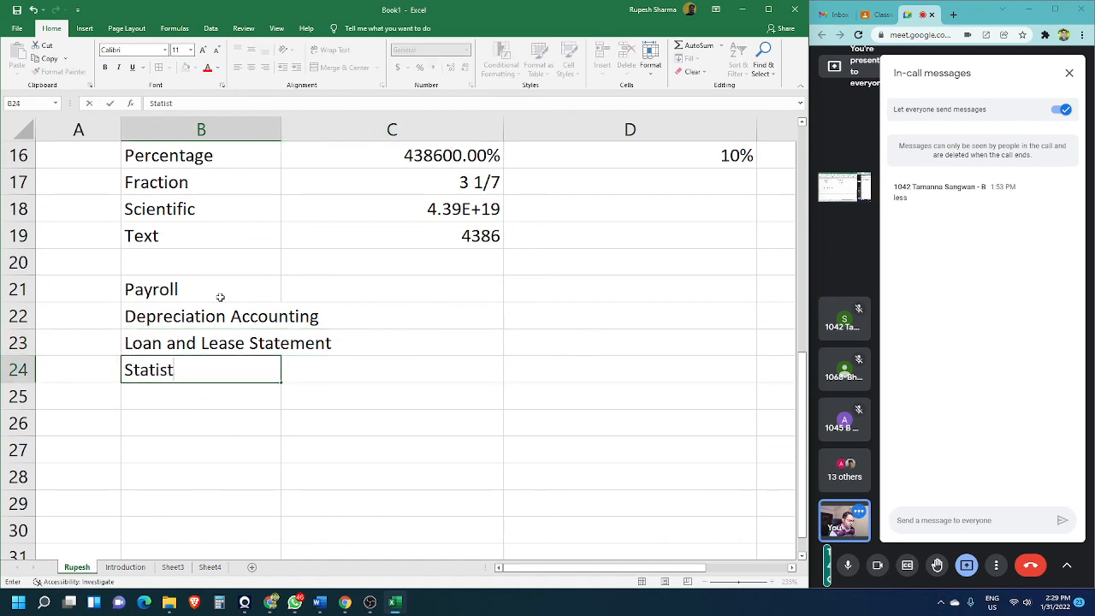
{"action": "type", "text": "ical Ana"}
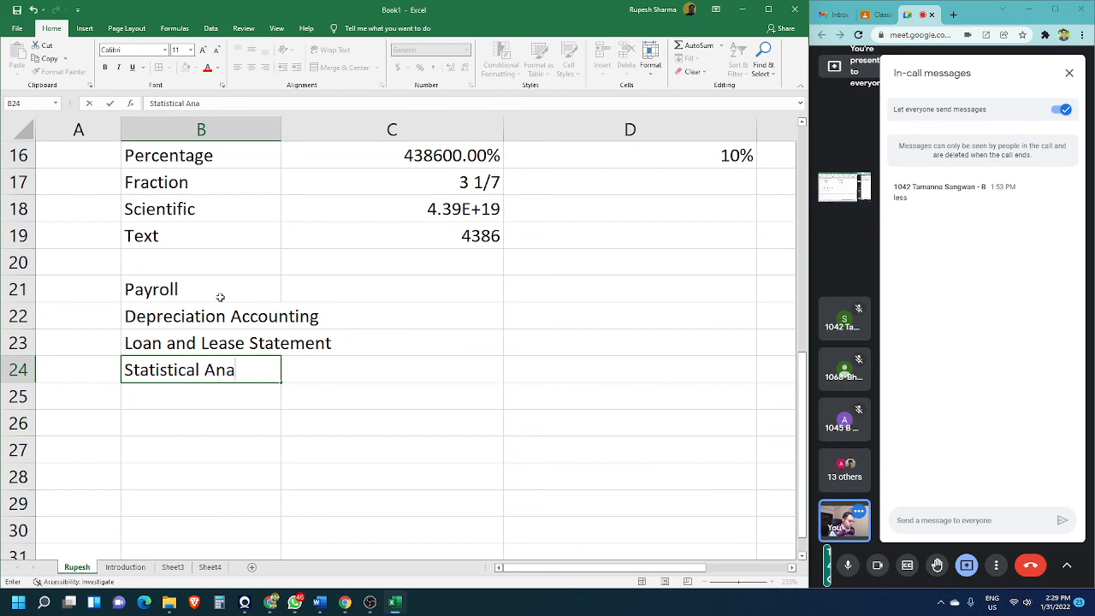
{"action": "type", "text": "lysis"}
{"action": "key", "text": "Tab"}
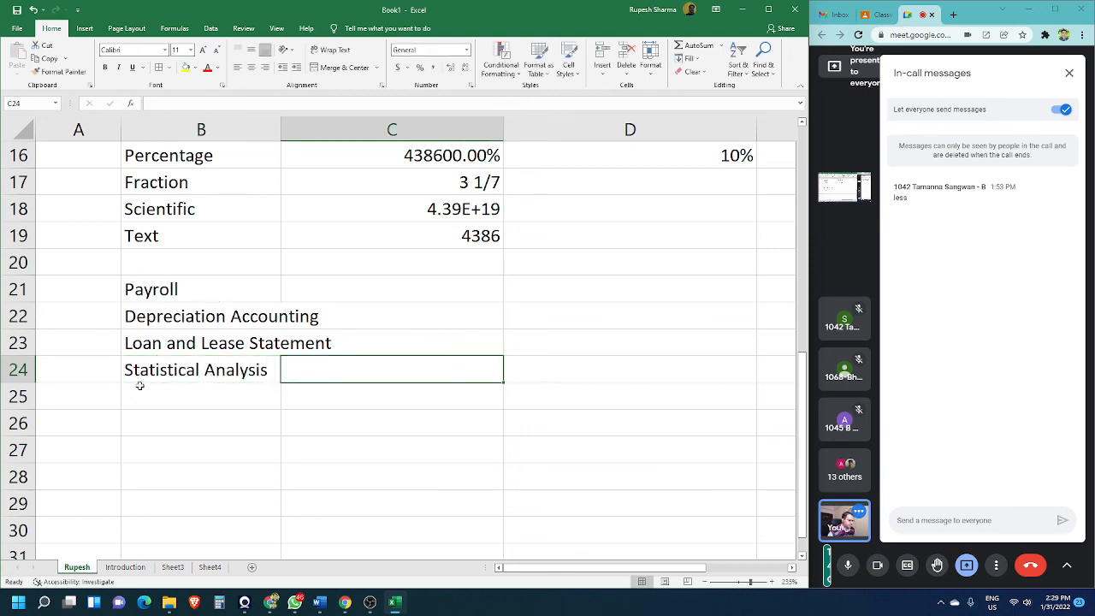
{"action": "left_click", "coordinate": [162, 449]}
{"action": "left_click_drag", "start_coordinate": [221, 291], "coordinate": [221, 361]}
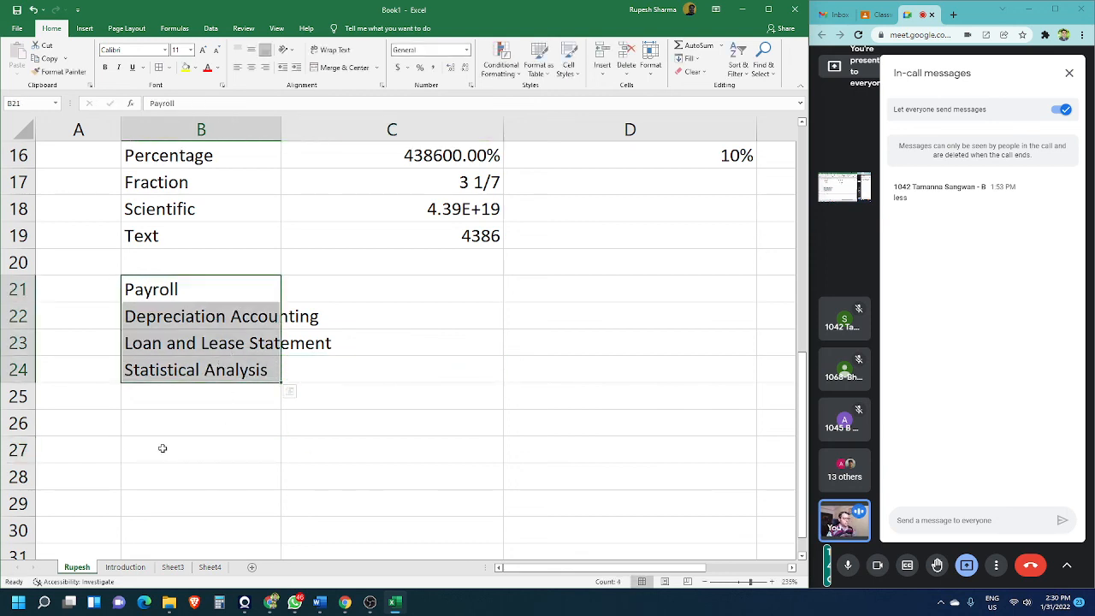
{"action": "left_click_drag", "start_coordinate": [113, 286], "coordinate": [108, 371]}
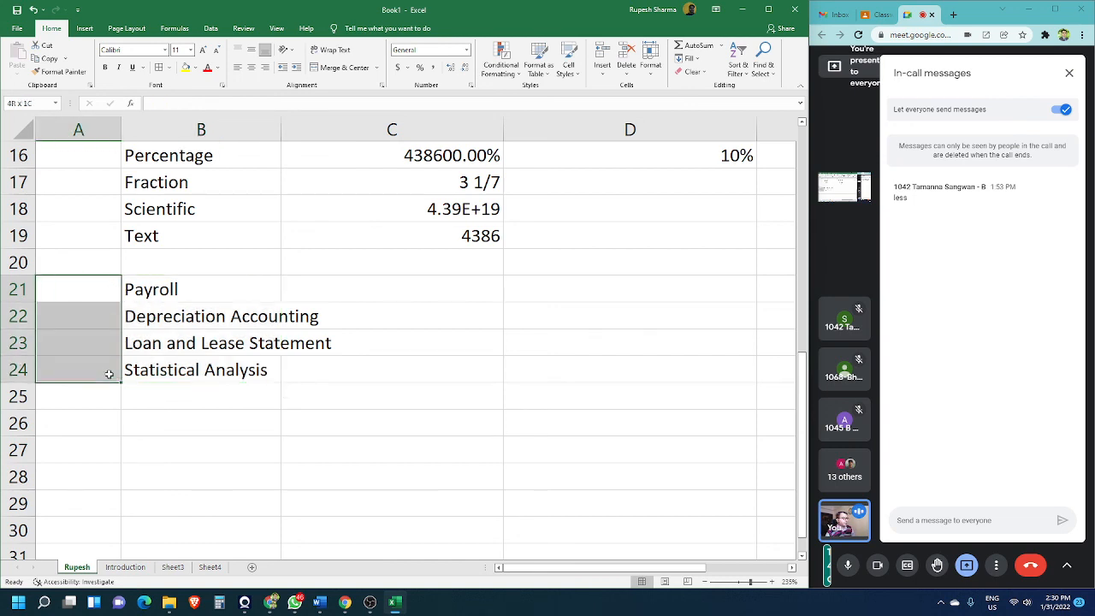
{"action": "left_click_drag", "start_coordinate": [227, 294], "coordinate": [223, 374]}
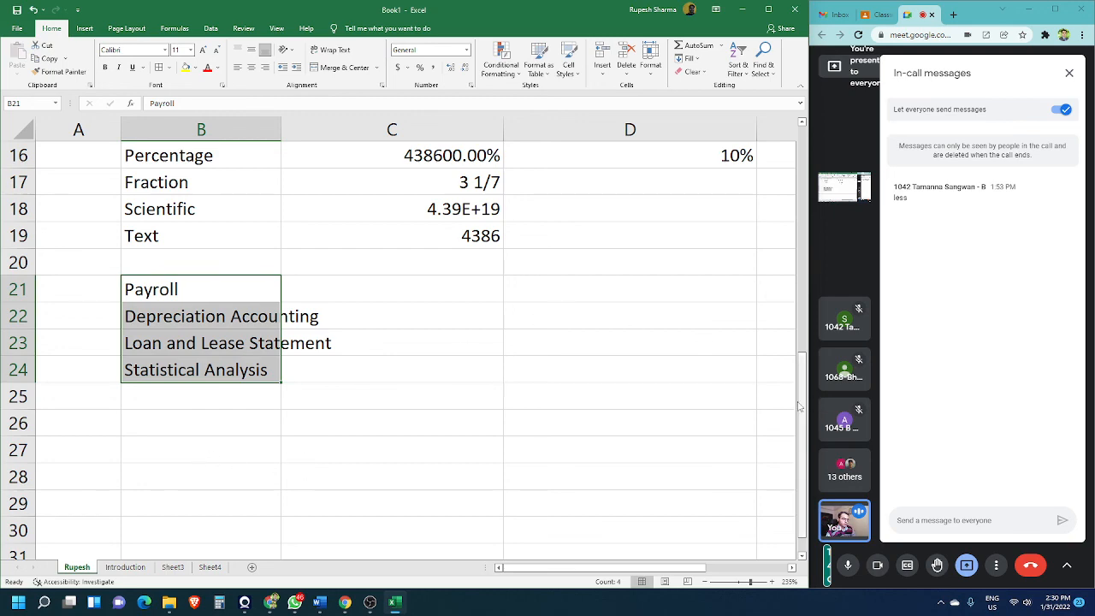
{"action": "left_click_drag", "start_coordinate": [807, 401], "coordinate": [793, 263]}
{"action": "left_click", "coordinate": [614, 447]}
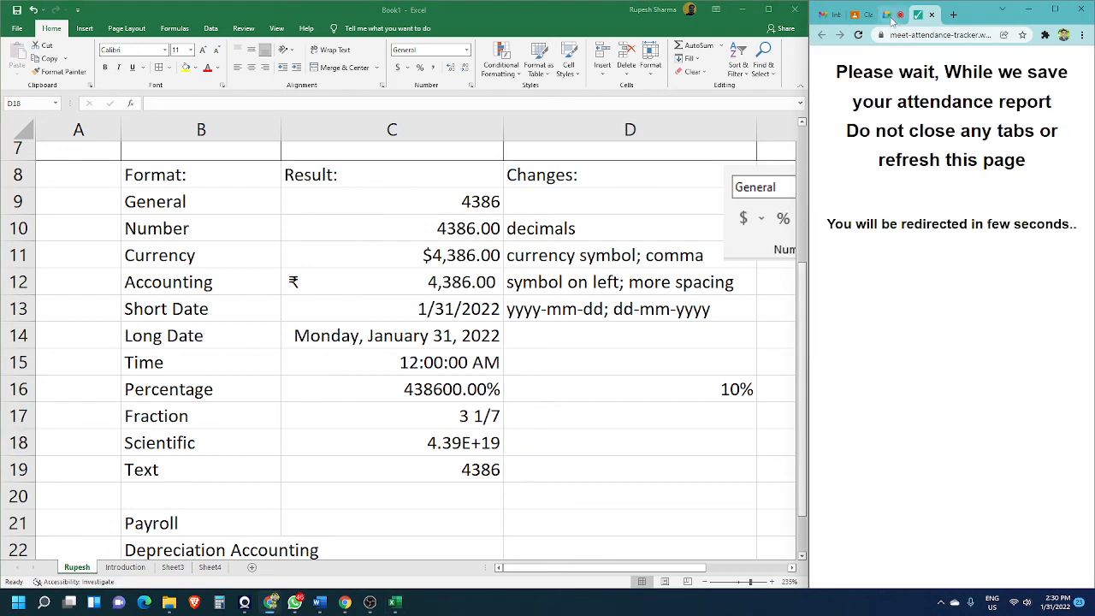
- Switch to the Google Meet call, stop presenting the screen, and end the call for all participants
{"action": "left_click", "coordinate": [972, 566]}
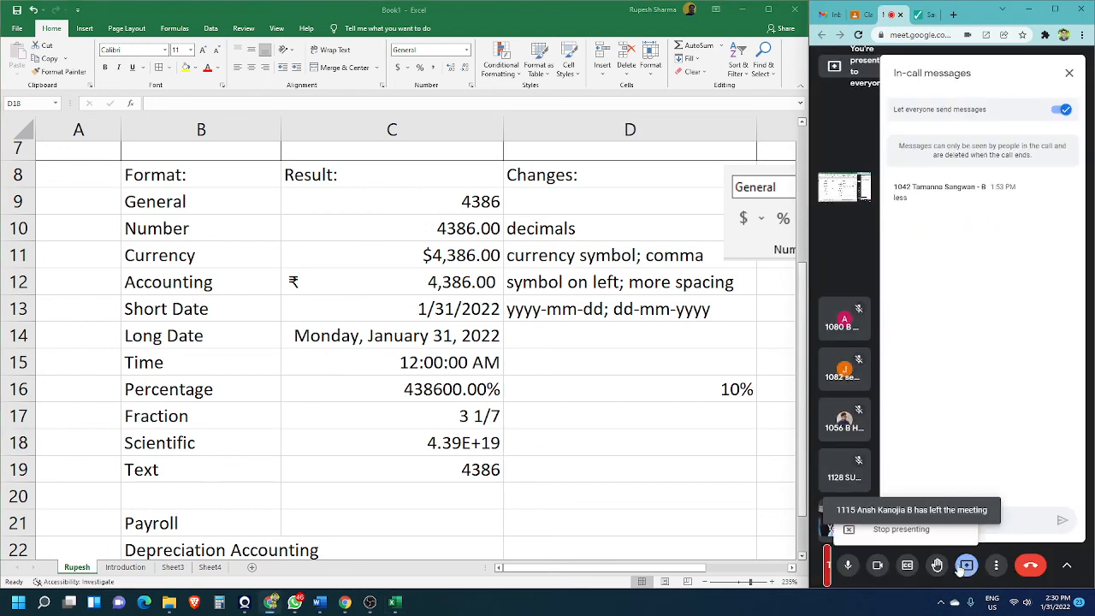
{"action": "left_click", "coordinate": [915, 539]}
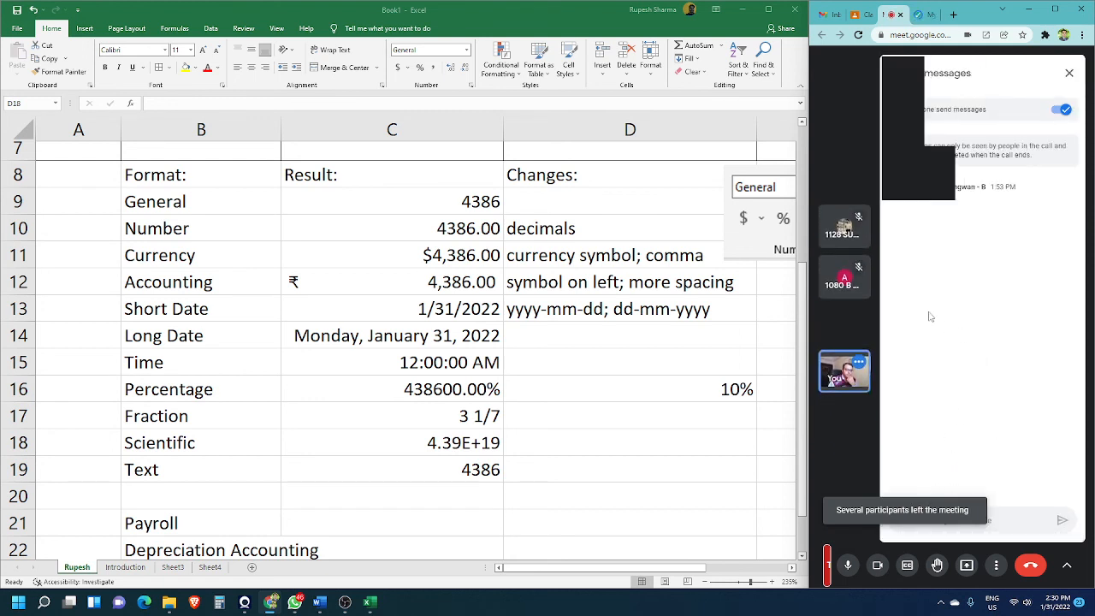
{"action": "left_click", "coordinate": [1032, 567]}
{"action": "left_click", "coordinate": [1007, 374]}
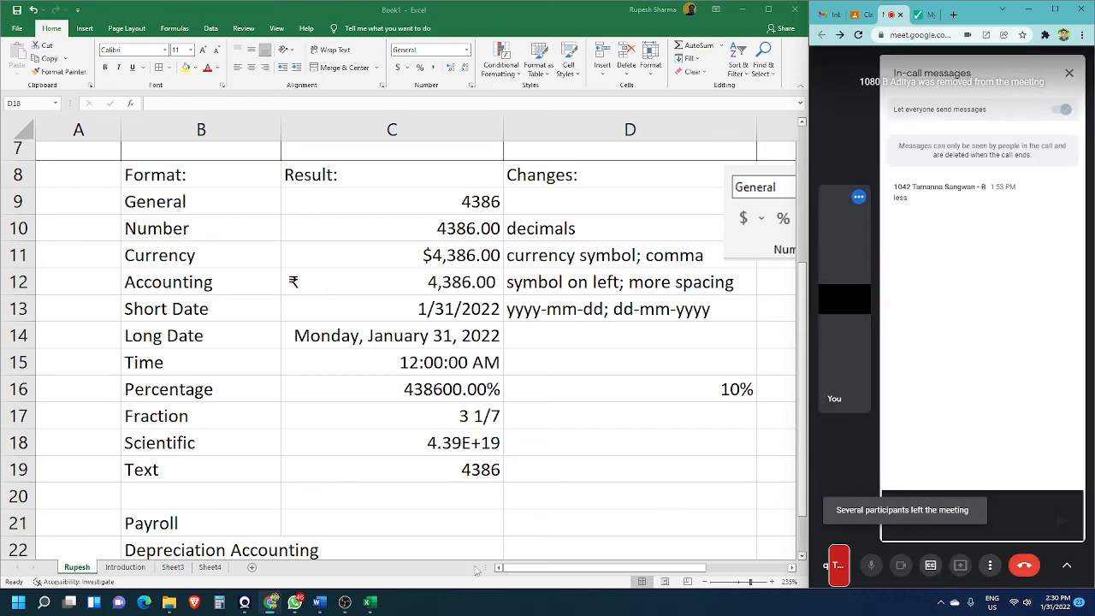